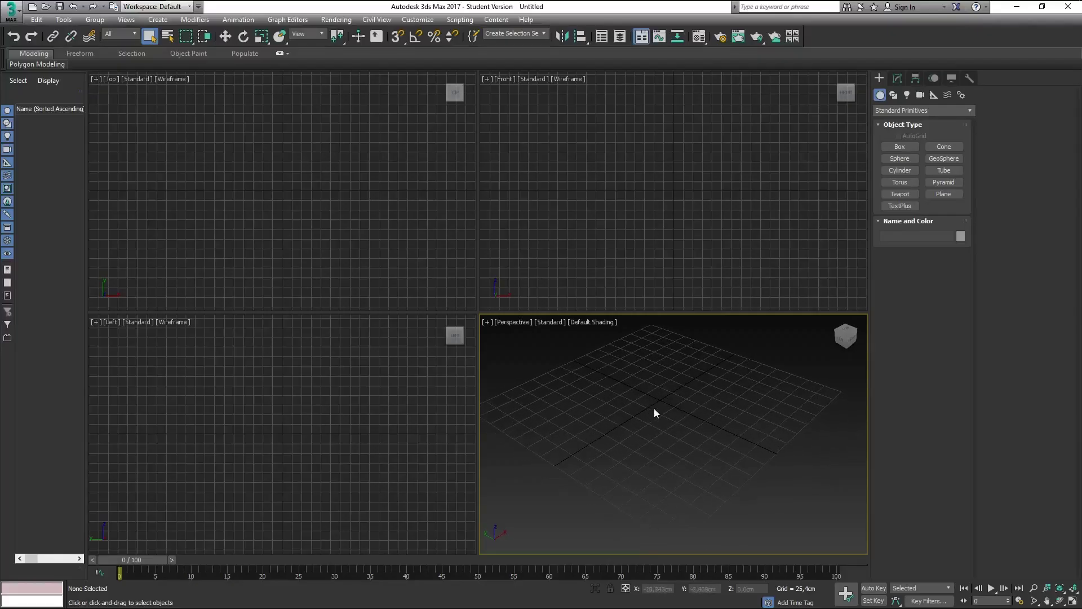
# Step: Maximize the Perspective view and draw a cylinder at the grid origin, about 60 cm radius
pyautogui.hotkey('alt', 'w')
pyautogui.scroll(3, 534, 370)
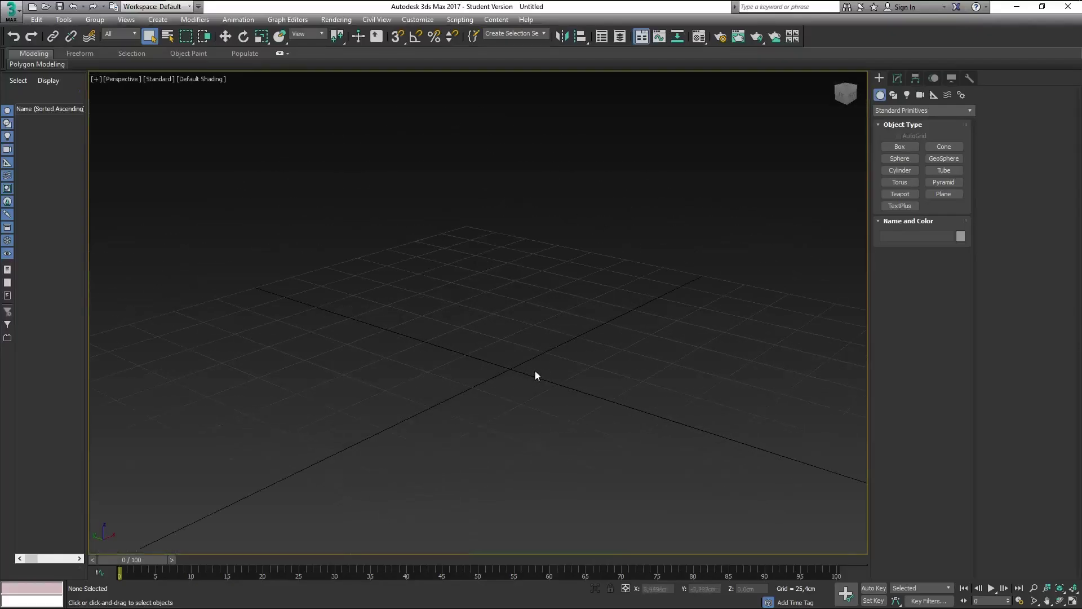
pyautogui.click(913, 169)
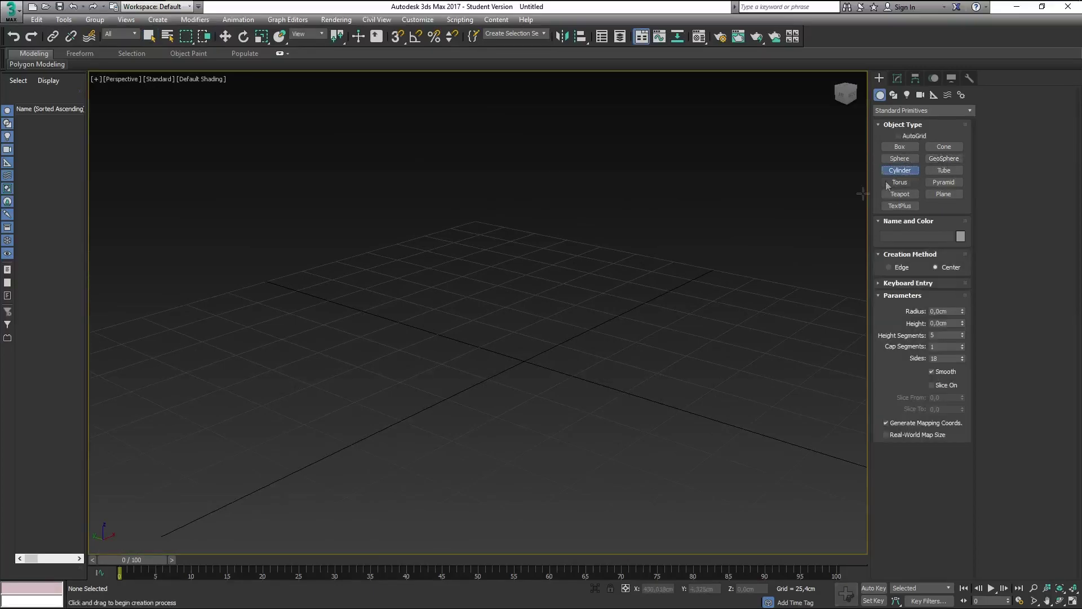
pyautogui.moveTo(524, 364); pyautogui.dragTo(646, 398)
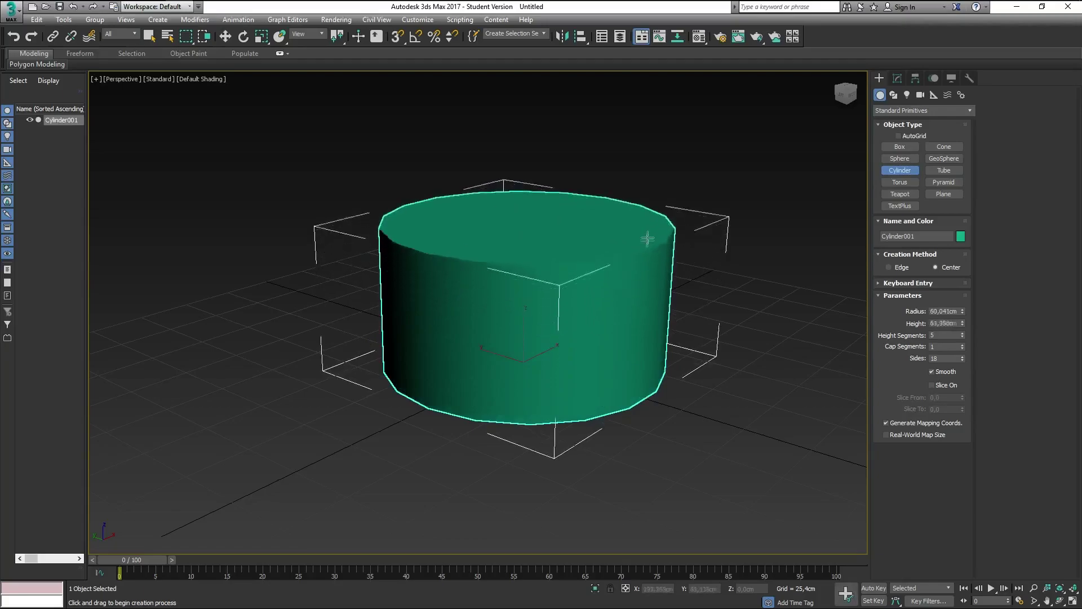
pyautogui.scroll(5, 678, 243)
pyautogui.scroll(-4, 657, 249)
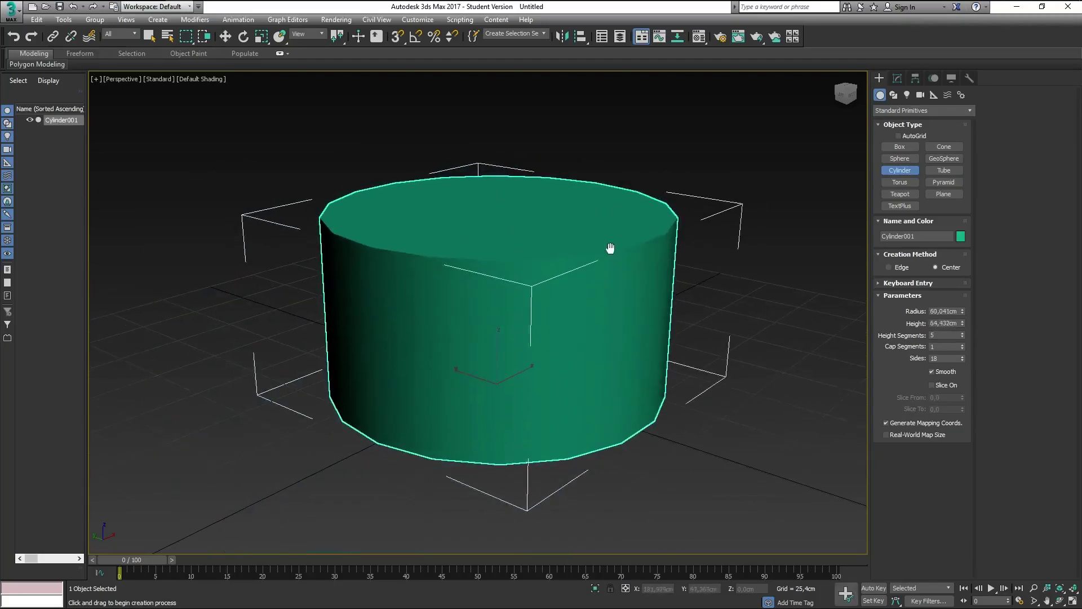
# Step: Hide selection brackets, switch to an orthographic view with Edged Faces, and orbit above the cylinder
pyautogui.press('j')
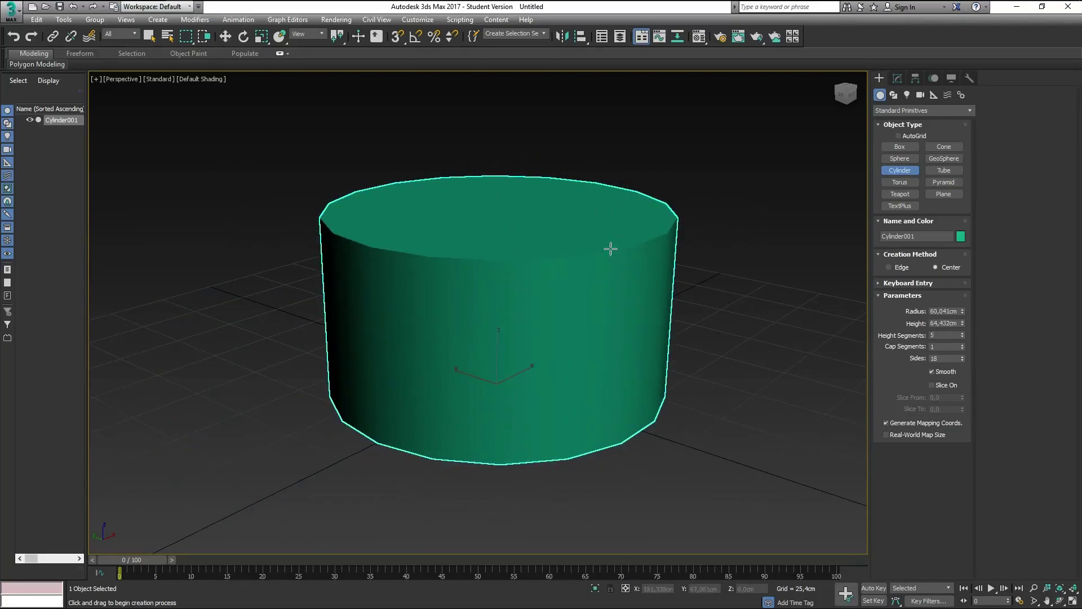
pyautogui.press('u')
pyautogui.press('g')
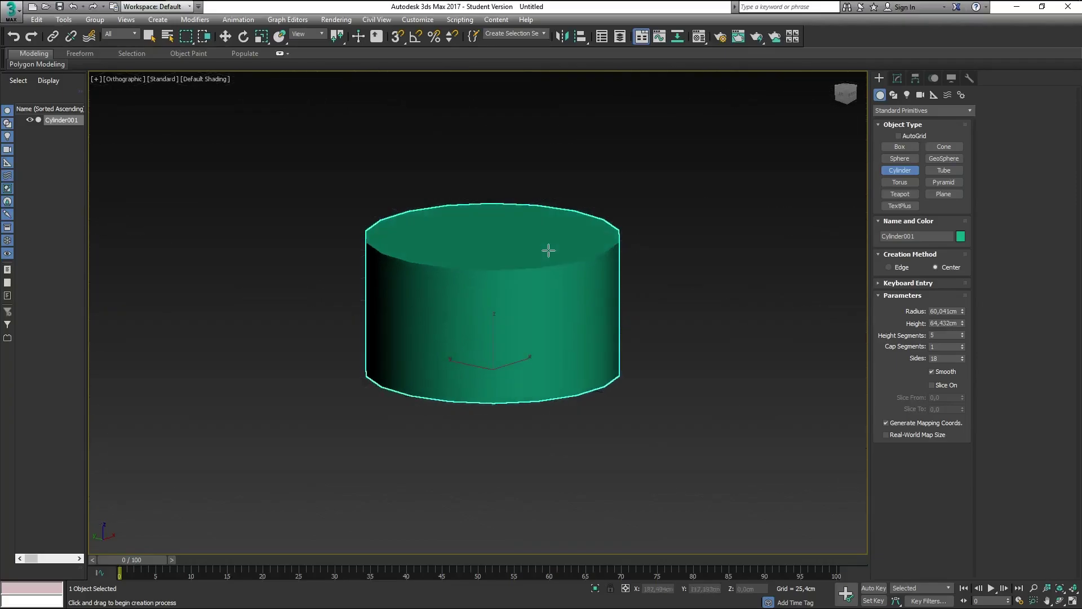
pyautogui.scroll(3, 549, 250)
pyautogui.scroll(2, 548, 250)
pyautogui.press('F4')
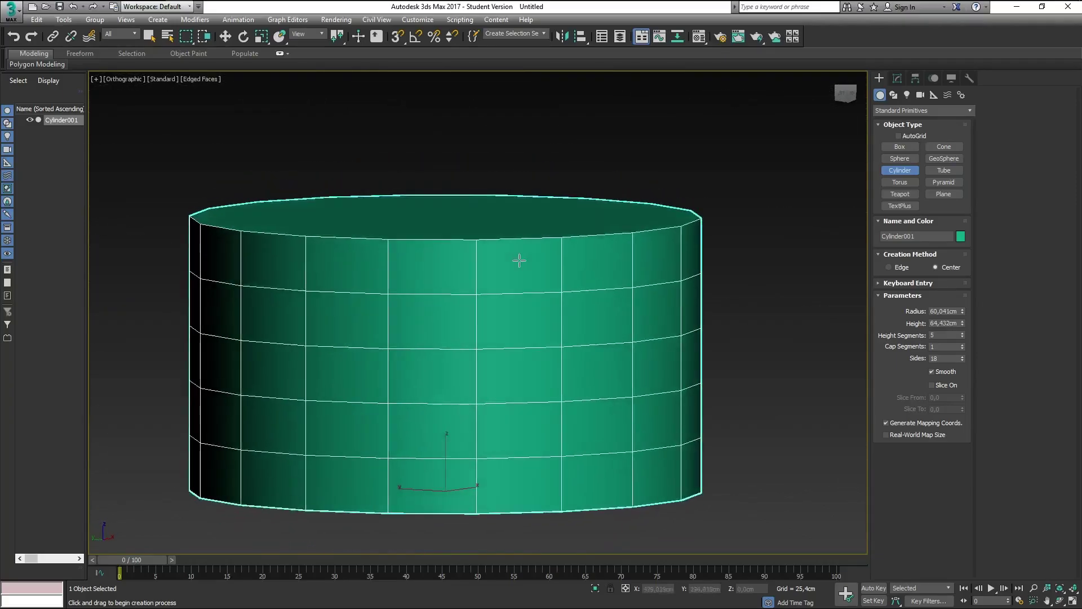
pyautogui.keyDown('alt'); pyautogui.moveTo(519, 260); pyautogui.dragTo(863, 306, button='middle'); pyautogui.keyUp('alt')
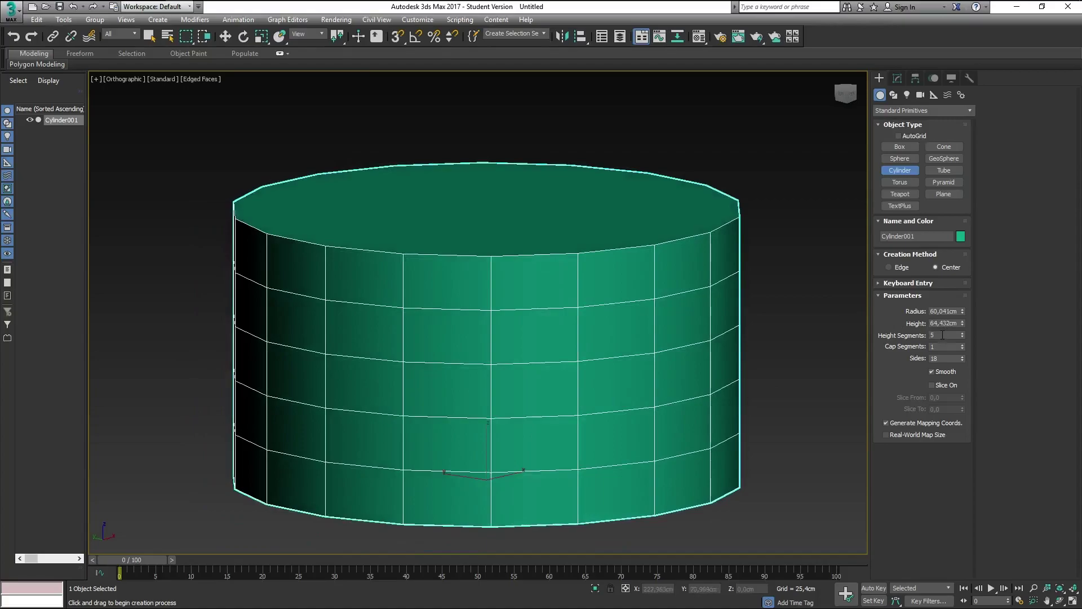
pyautogui.moveTo(938, 336); pyautogui.dragTo(920, 335)
# Step: Set the cylinder to 1 height segment and 6 sides, making a hexagonal prism
pyautogui.write('1')
pyautogui.press('Return')
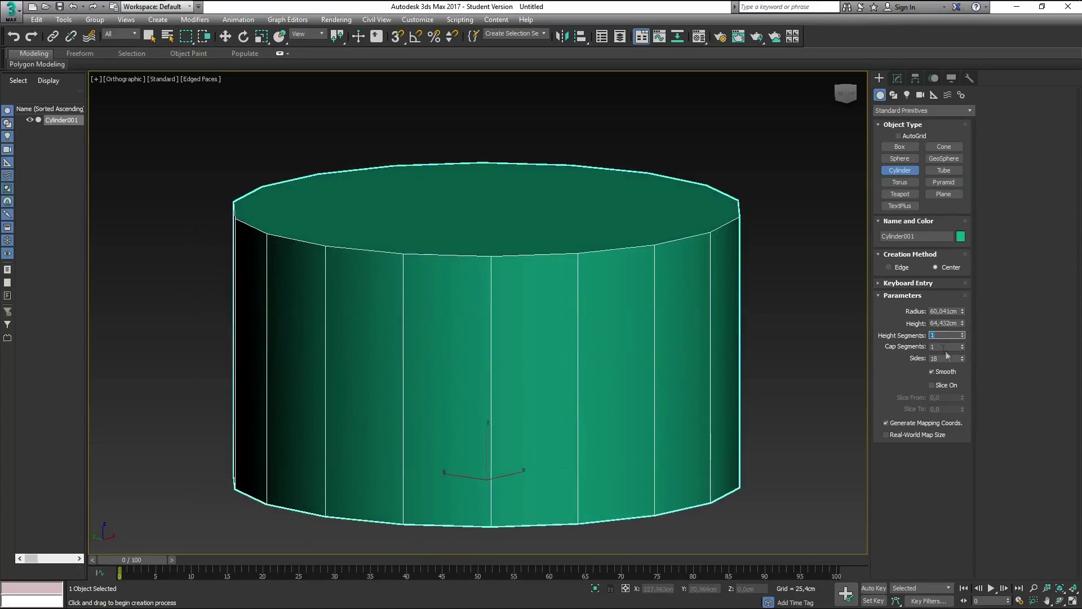
pyautogui.doubleClick(946, 358)
pyautogui.write('6')
pyautogui.press('Return')
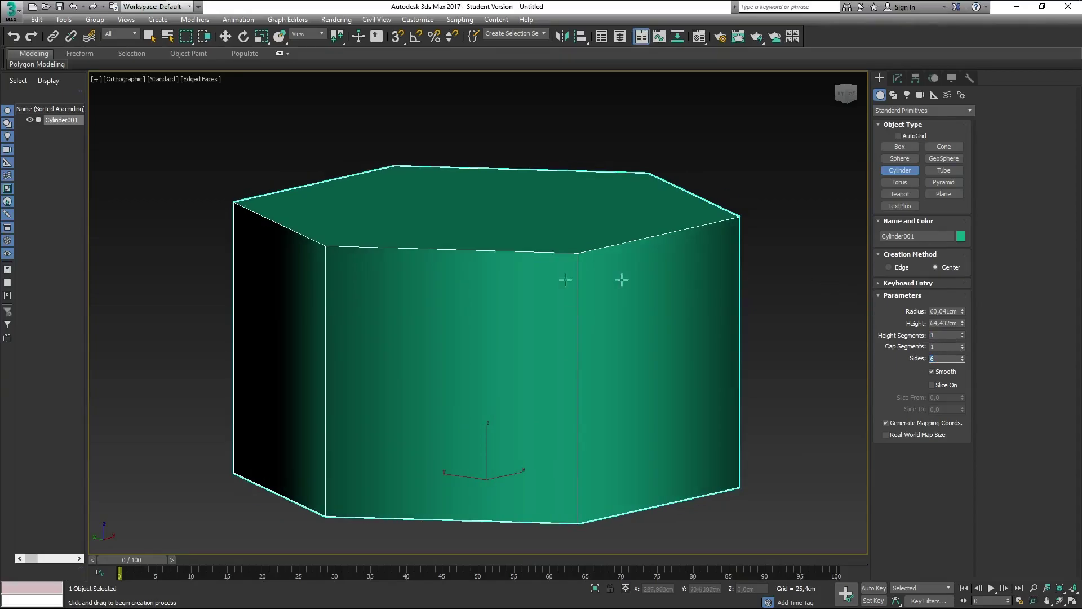
pyautogui.moveTo(525, 280)
pyautogui.keyDown('alt'); pyautogui.mouseDown(button='middle')
pyautogui.moveTo(577, 276)
pyautogui.moveTo(582, 290)
pyautogui.moveTo(644, 305)
pyautogui.mouseUp(button='middle'); pyautogui.keyUp('alt')
pyautogui.scroll(2, 582, 290)
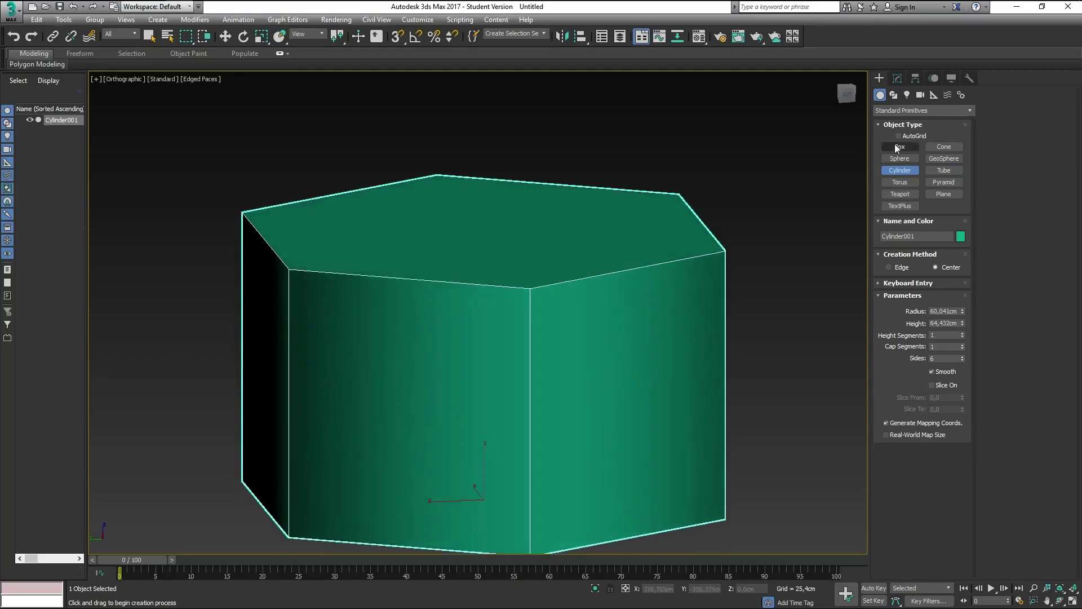
pyautogui.moveTo(536, 316); pyautogui.dragTo(558, 305, button='middle')
pyautogui.press('alt')
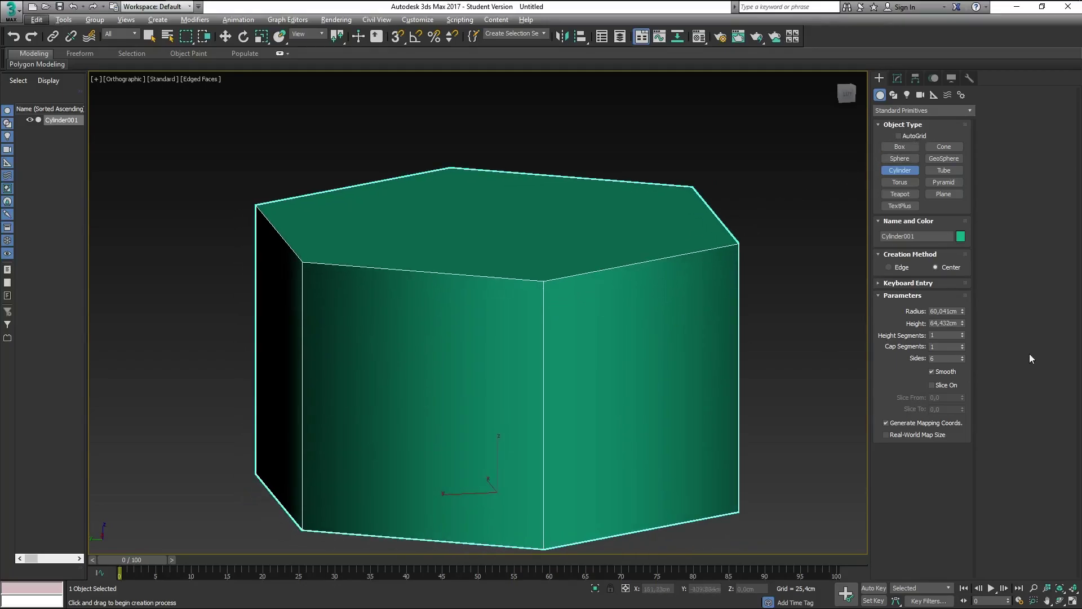
# Step: Set the prism's Radius and Height both to 60 cm
pyautogui.doubleClick(948, 311)
pyautogui.doubleClick(947, 323)
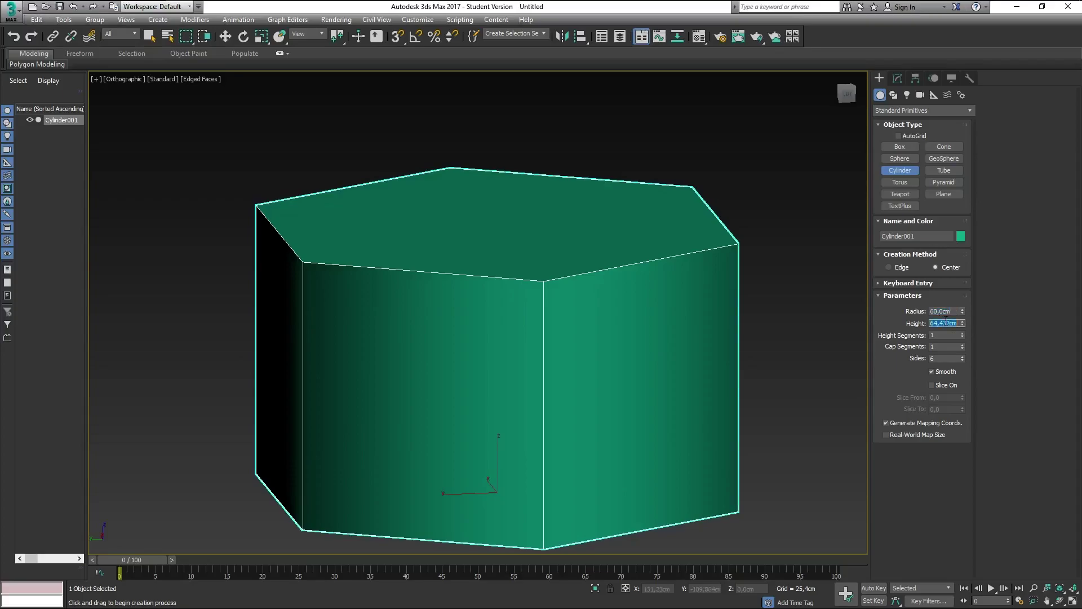
pyautogui.write('60')
pyautogui.press('Return')
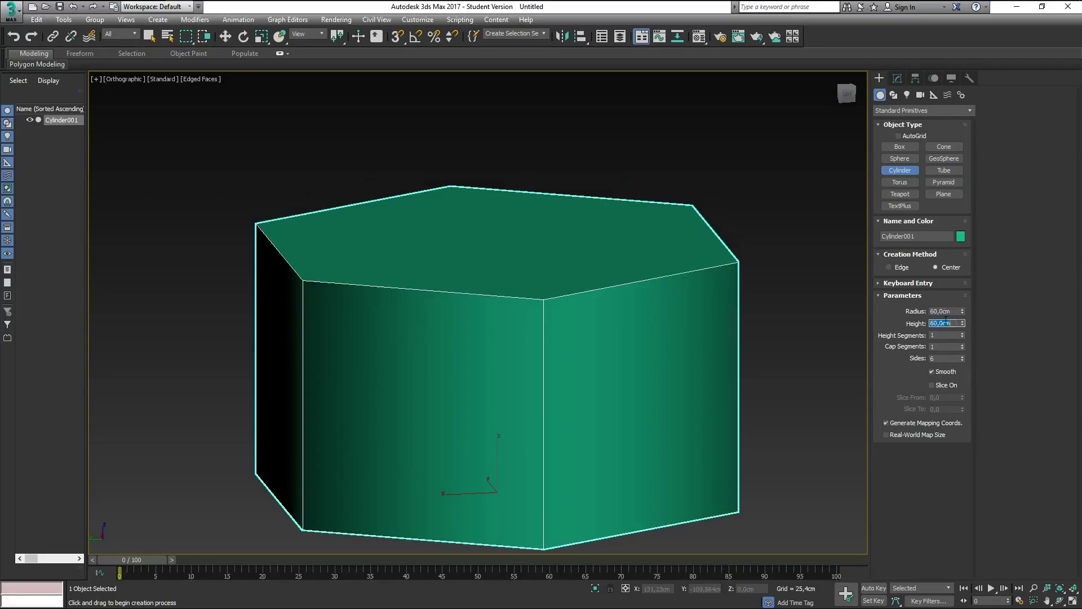
pyautogui.keyDown('alt'); pyautogui.moveTo(417, 378); pyautogui.dragTo(451, 378, button='middle'); pyautogui.keyUp('alt')
# Step: Convert the prism to Editable Poly and enter Edge sub-object mode
pyautogui.rightClick(668, 284)
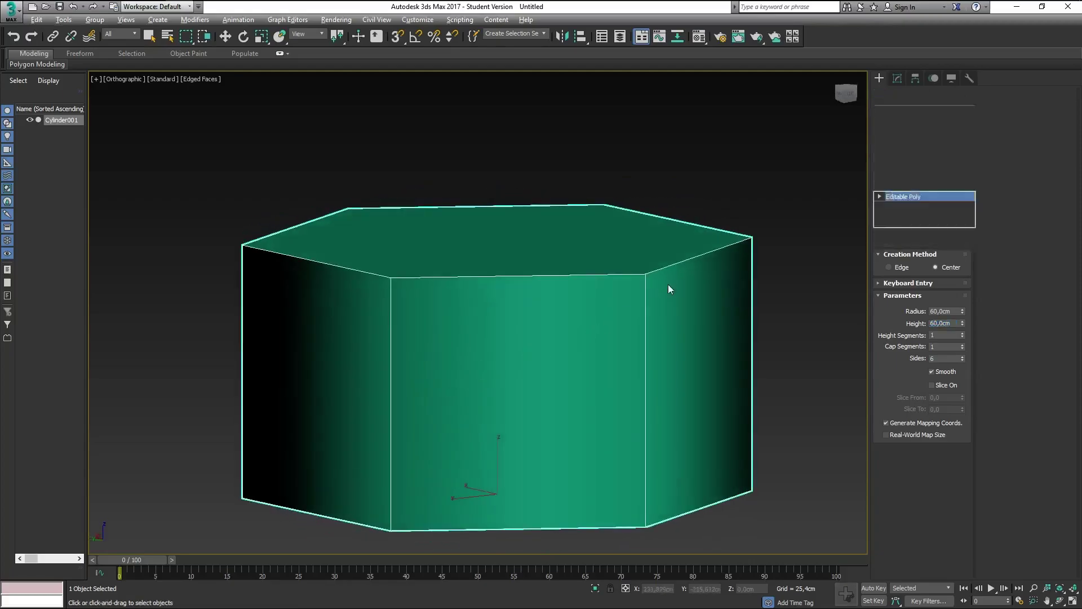
pyautogui.moveTo(785, 307); pyautogui.dragTo(794, 298, button='middle')
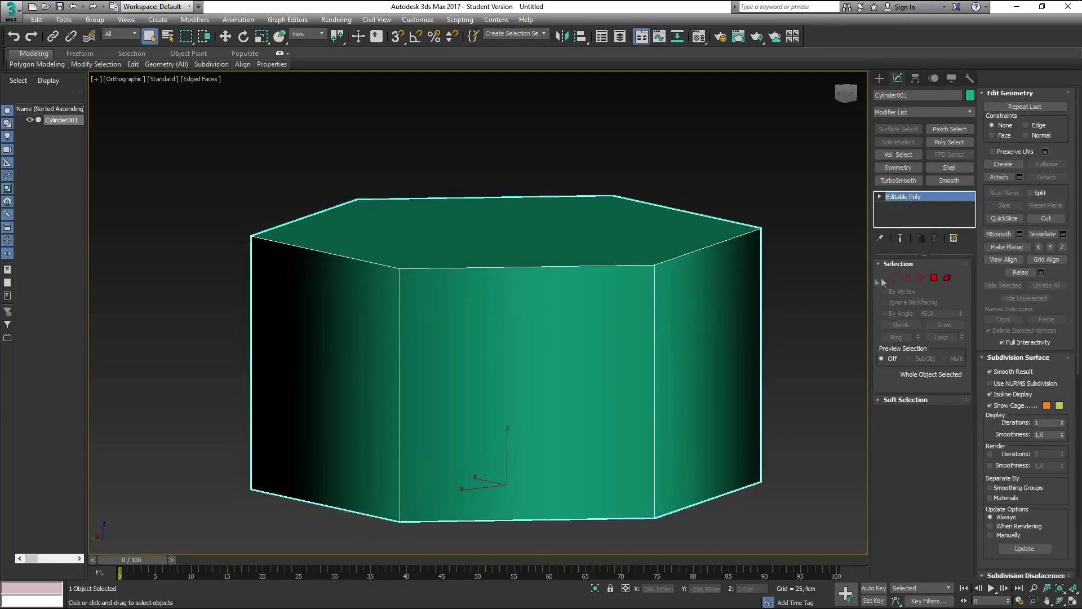
pyautogui.click(908, 278)
pyautogui.click(921, 278)
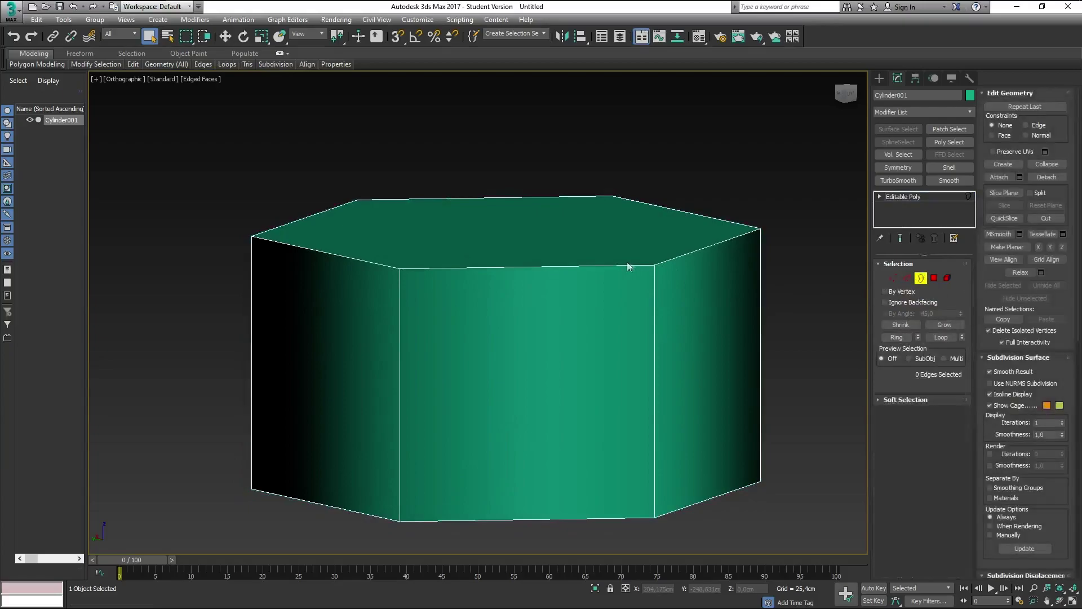
pyautogui.click(905, 278)
# Step: Switch to a shaded Front view with edges shown and clear the edge selection
pyautogui.click(581, 267)
pyautogui.press('f')
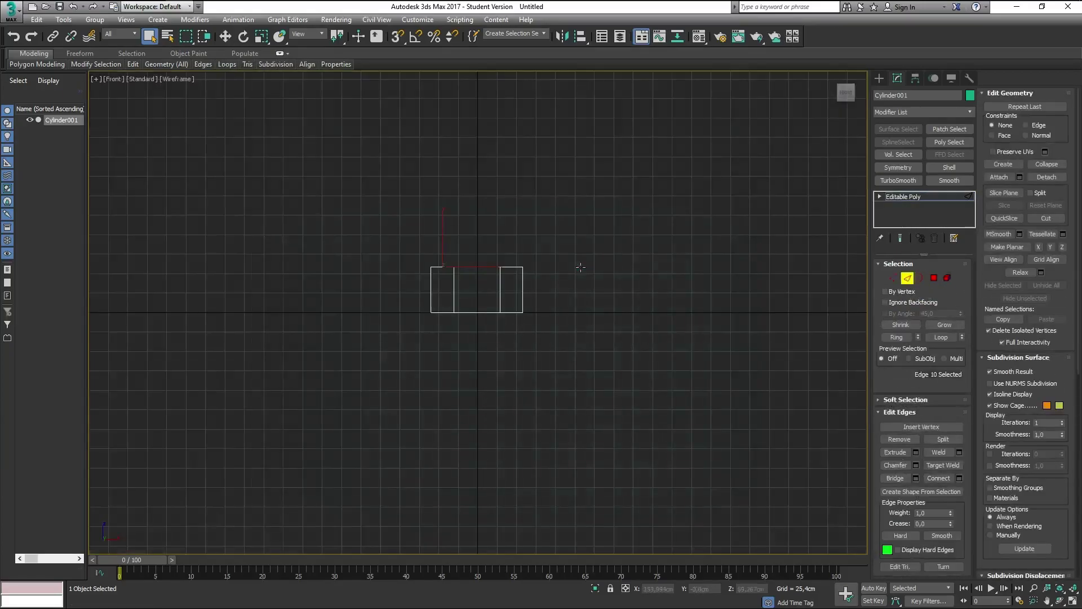
pyautogui.scroll(2, 563, 288)
pyautogui.press('F3')
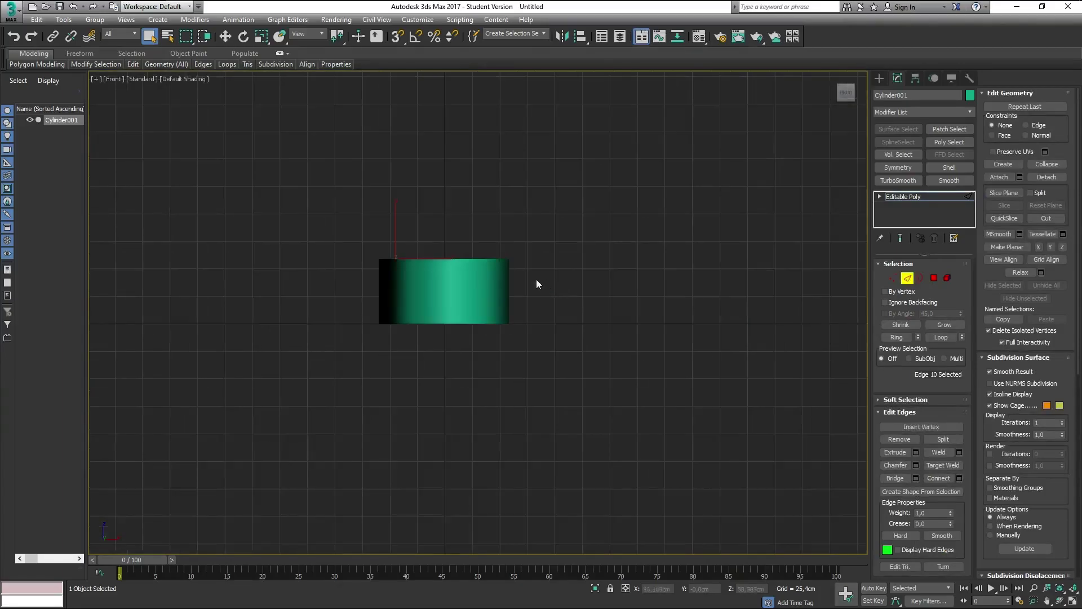
pyautogui.moveTo(487, 281); pyautogui.dragTo(494, 283, button='middle')
pyautogui.scroll(3, 575, 304)
pyautogui.scroll(-1, 580, 305)
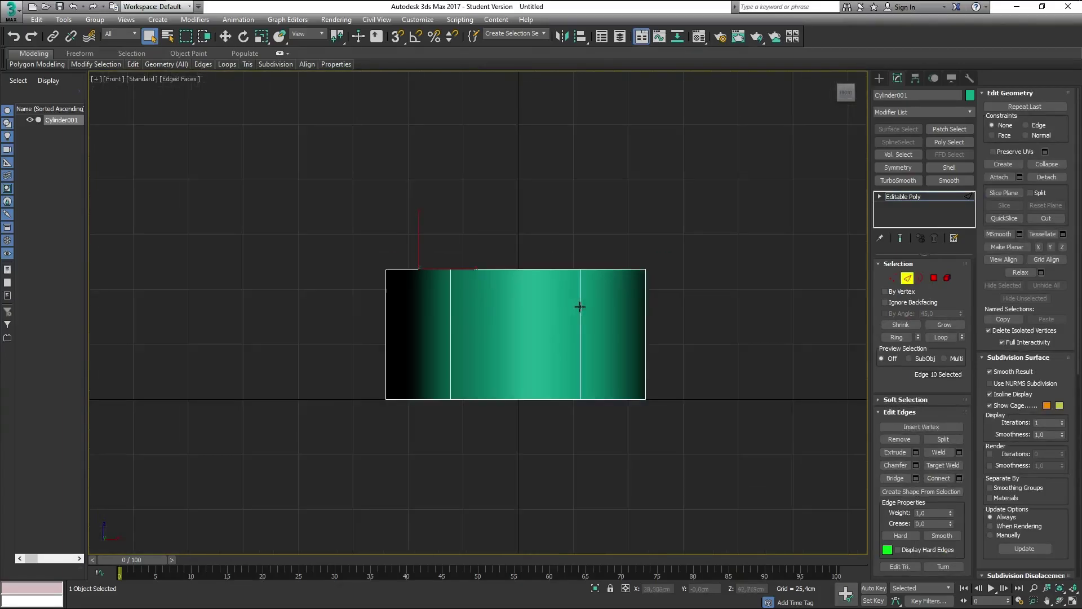
pyautogui.press('v')
pyautogui.click(546, 280)
pyautogui.scroll(3, 495, 266)
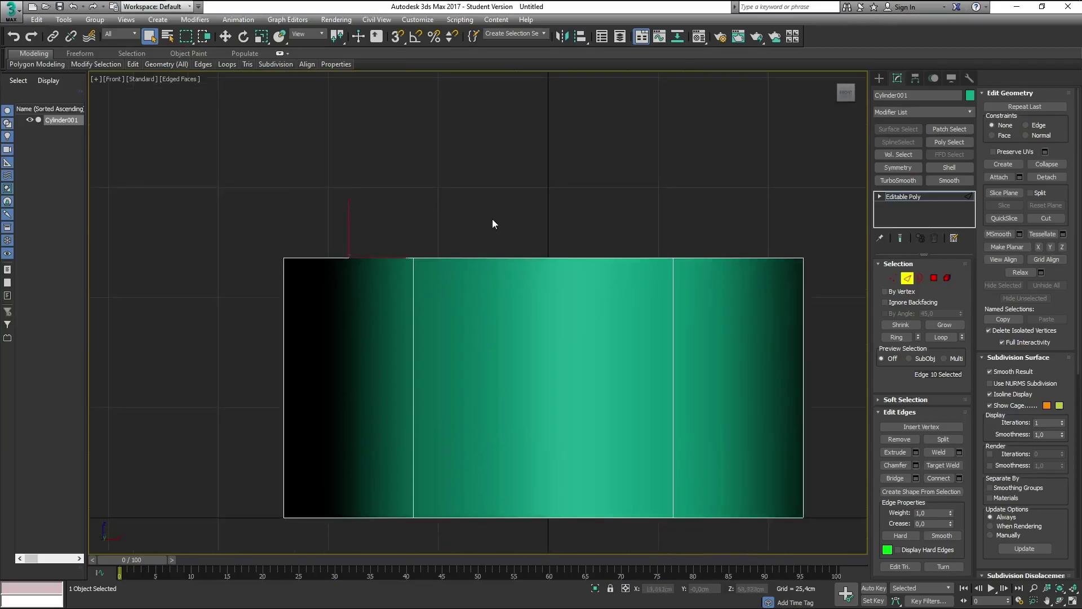
pyautogui.scroll(-2, 493, 225)
pyautogui.scroll(-1, 480, 237)
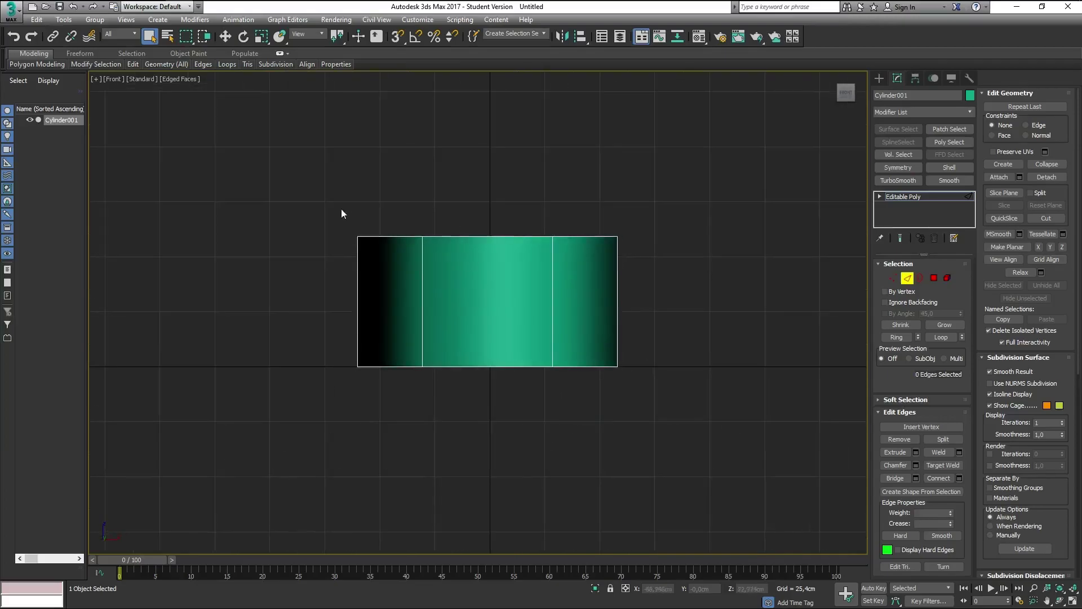
# Step: Marquee-select the twelve top and bottom rim edges, then orbit to a three-quarter view
pyautogui.moveTo(339, 207); pyautogui.dragTo(660, 253)
pyautogui.moveTo(313, 344)
pyautogui.mouseDown()
pyautogui.moveTo(715, 397)
pyautogui.moveTo(752, 418)
pyautogui.mouseUp()
pyautogui.scroll(2, 501, 338)
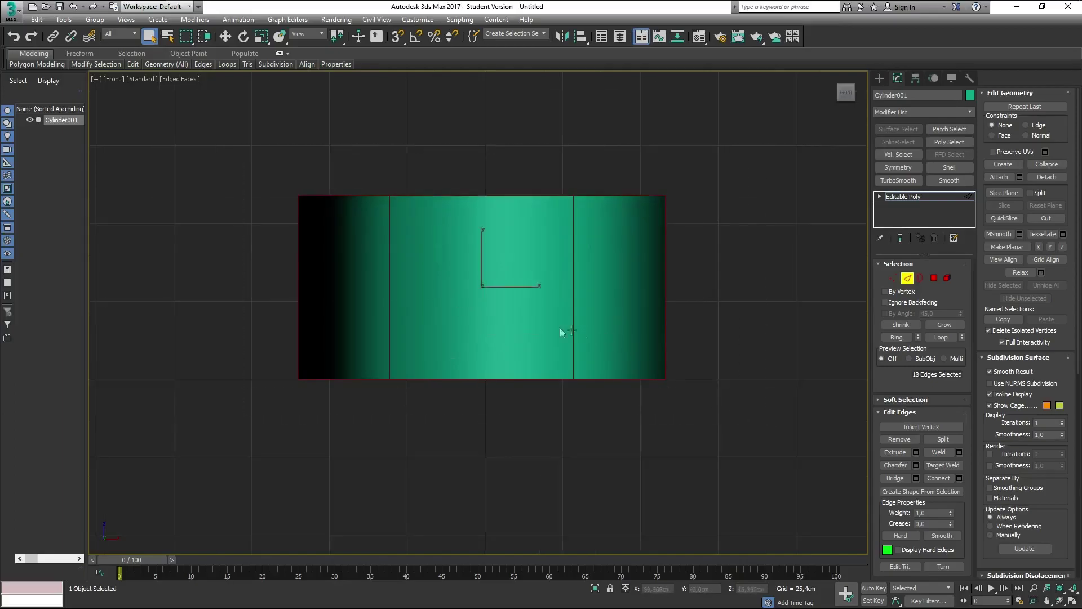
pyautogui.moveTo(255, 273); pyautogui.dragTo(613, 295)
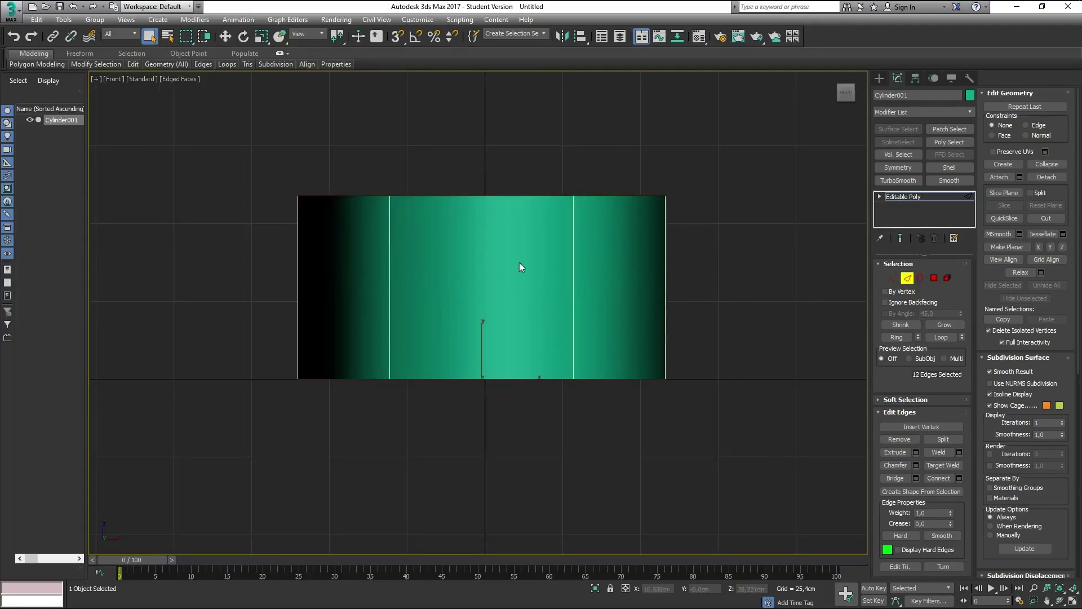
pyautogui.moveTo(520, 263)
pyautogui.keyDown('alt'); pyautogui.mouseDown(button='middle')
pyautogui.moveTo(559, 300)
pyautogui.moveTo(607, 286)
pyautogui.moveTo(605, 276)
pyautogui.moveTo(539, 282)
pyautogui.moveTo(524, 255)
pyautogui.moveTo(525, 206)
pyautogui.moveTo(522, 297)
pyautogui.moveTo(540, 289)
pyautogui.mouseUp(button='middle'); pyautogui.keyUp('alt')
pyautogui.scroll(3, 522, 298)
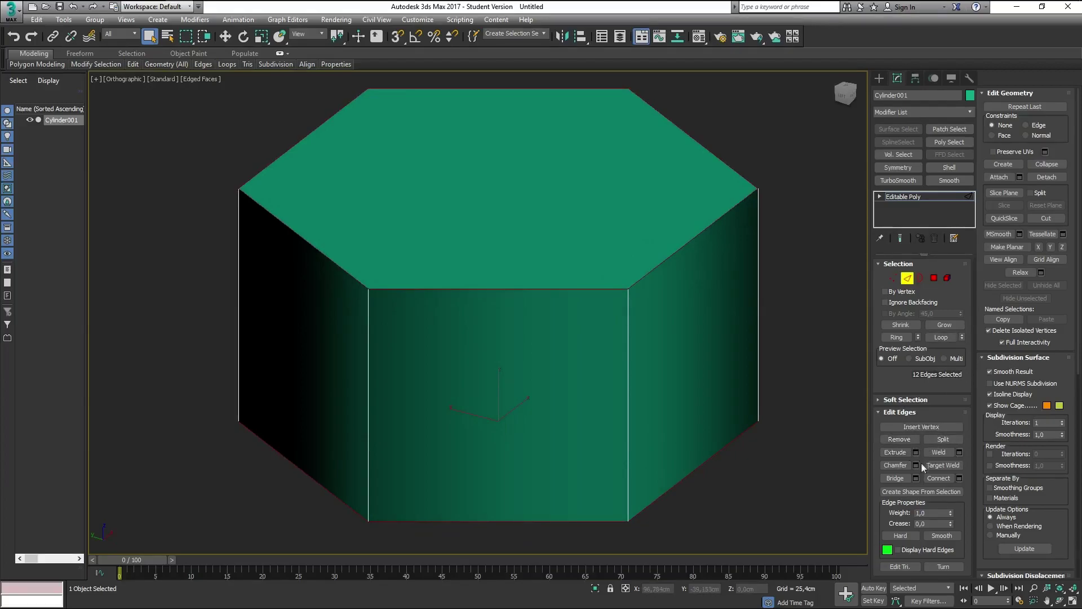
# Step: Connect the rim edges with vertical mid-edges, then remove the four diagonal top-face edges
pyautogui.click(947, 479)
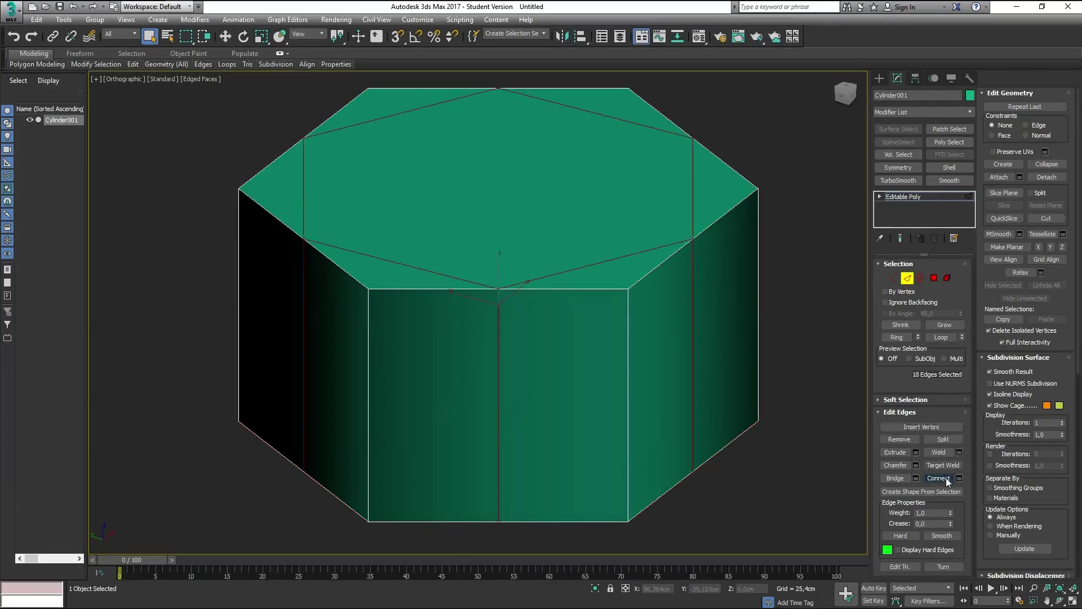
pyautogui.moveTo(603, 321)
pyautogui.keyDown('alt'); pyautogui.mouseDown(button='middle')
pyautogui.moveTo(638, 300)
pyautogui.moveTo(683, 307)
pyautogui.moveTo(672, 205)
pyautogui.moveTo(658, 295)
pyautogui.moveTo(496, 275)
pyautogui.mouseUp(button='middle'); pyautogui.keyUp('alt')
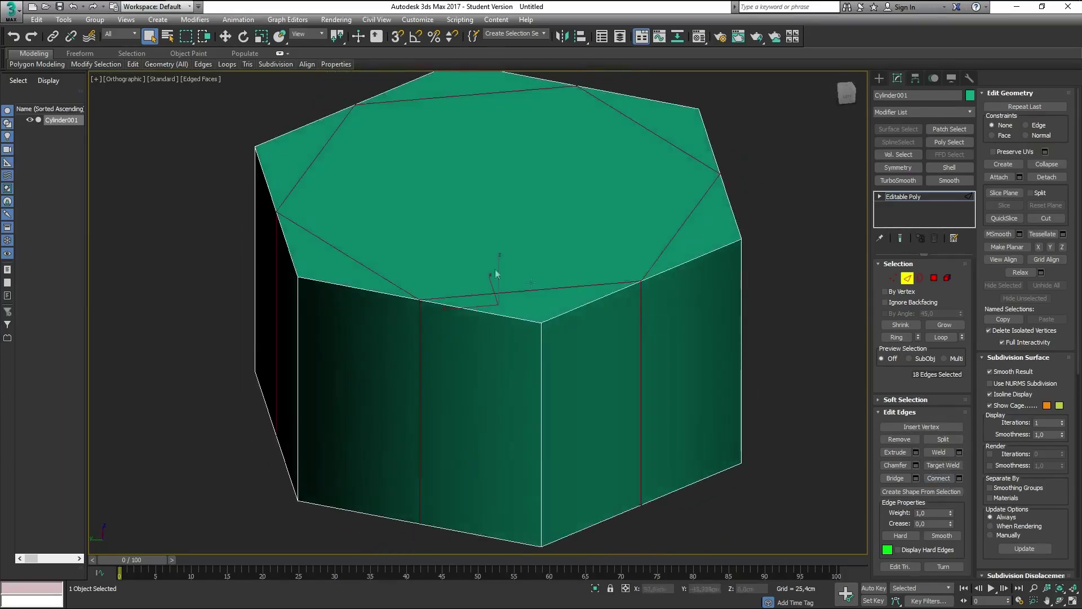
pyautogui.hotkey('ctrl', 'd')
pyautogui.click(349, 265)
pyautogui.keyDown('alt'); pyautogui.moveTo(349, 265); pyautogui.dragTo(451, 265, button='middle'); pyautogui.keyUp('alt')
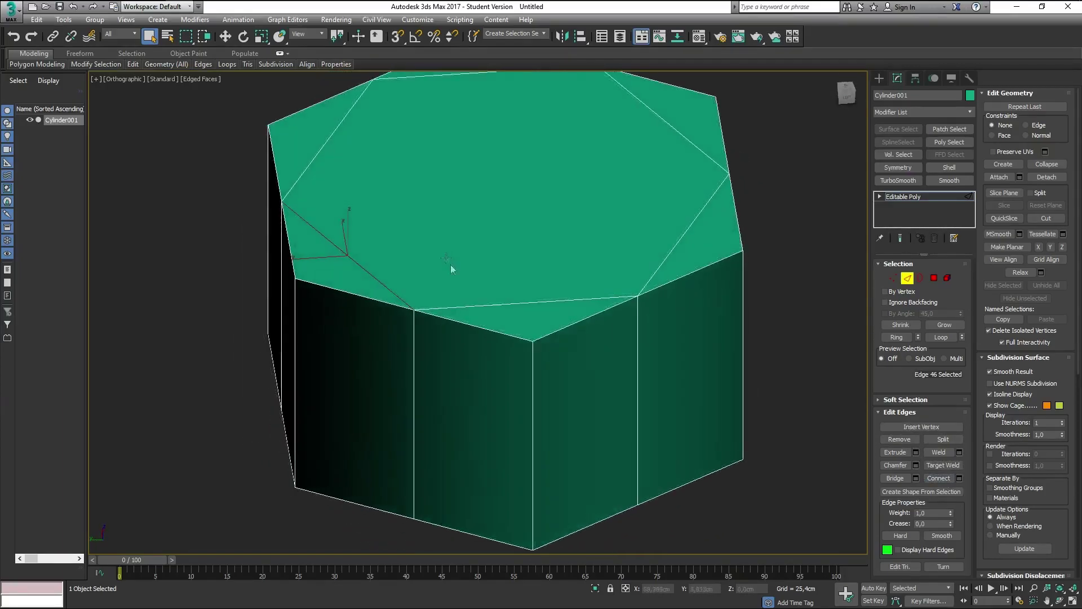
pyautogui.keyDown('ctrl'); pyautogui.click(506, 298); pyautogui.keyUp('ctrl')
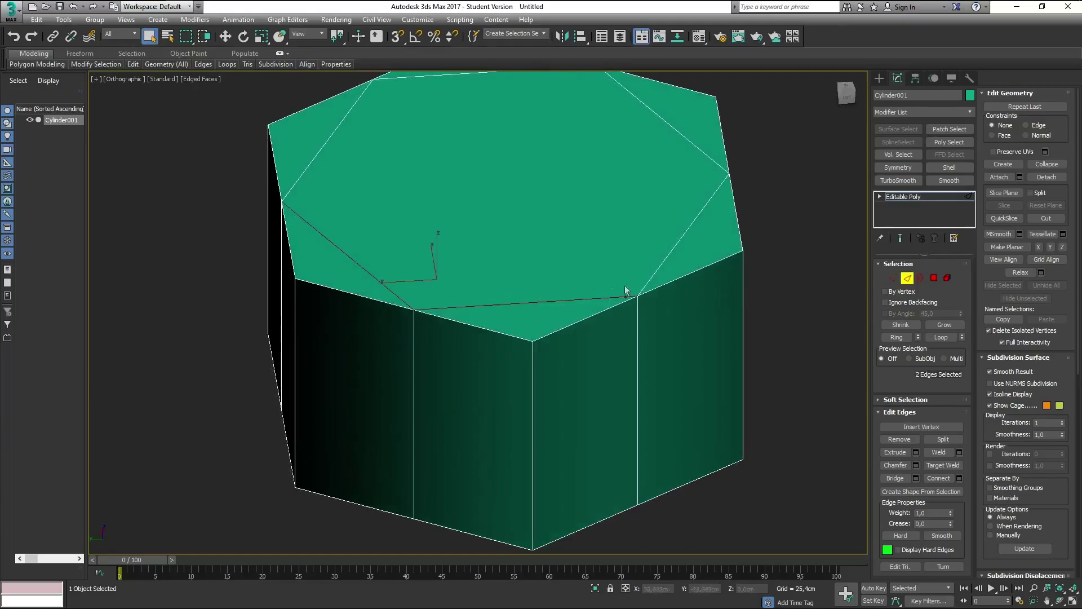
pyautogui.keyDown('ctrl'); pyautogui.click(658, 255); pyautogui.keyUp('ctrl')
pyautogui.keyDown('alt'); pyautogui.moveTo(683, 193); pyautogui.dragTo(672, 243, button='middle'); pyautogui.keyUp('alt')
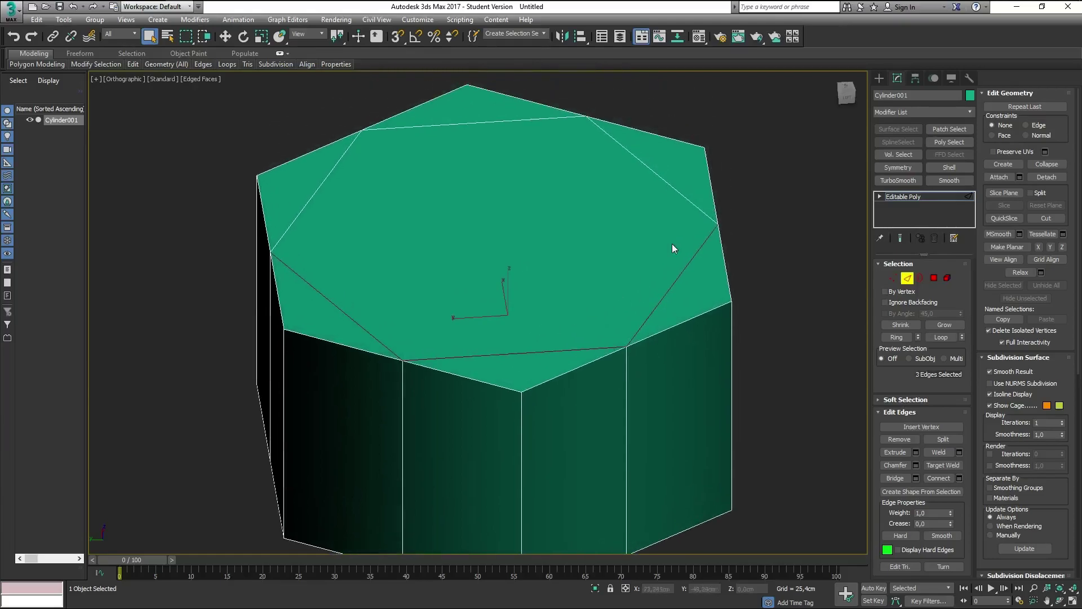
pyautogui.keyDown('ctrl'); pyautogui.click(673, 186); pyautogui.keyUp('ctrl')
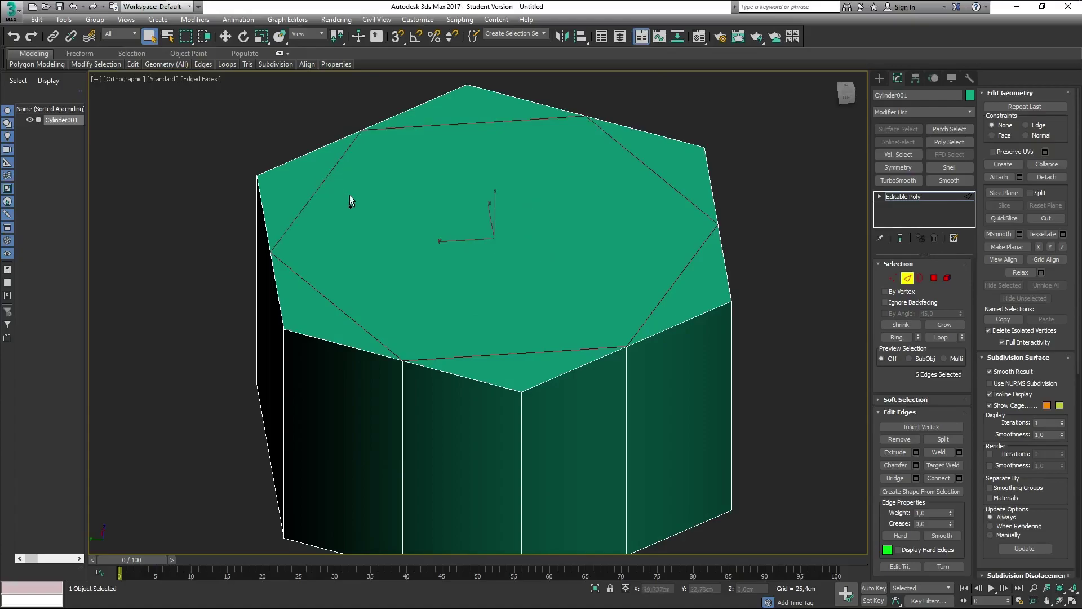
pyautogui.press('BackSpace')
pyautogui.moveTo(362, 208)
pyautogui.keyDown('alt'); pyautogui.mouseDown(button='middle')
pyautogui.moveTo(492, 228)
pyautogui.moveTo(536, 213)
pyautogui.moveTo(765, 323)
pyautogui.mouseUp(button='middle'); pyautogui.keyUp('alt')
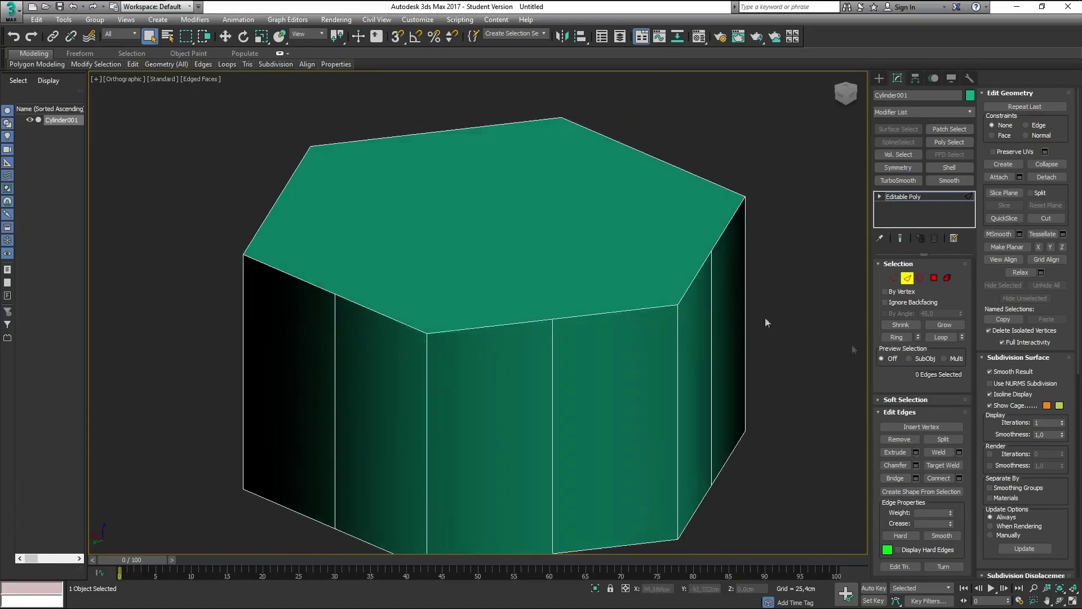
# Step: Delete the prism's top hexagonal face in Polygon mode
pyautogui.click(934, 278)
pyautogui.click(604, 261)
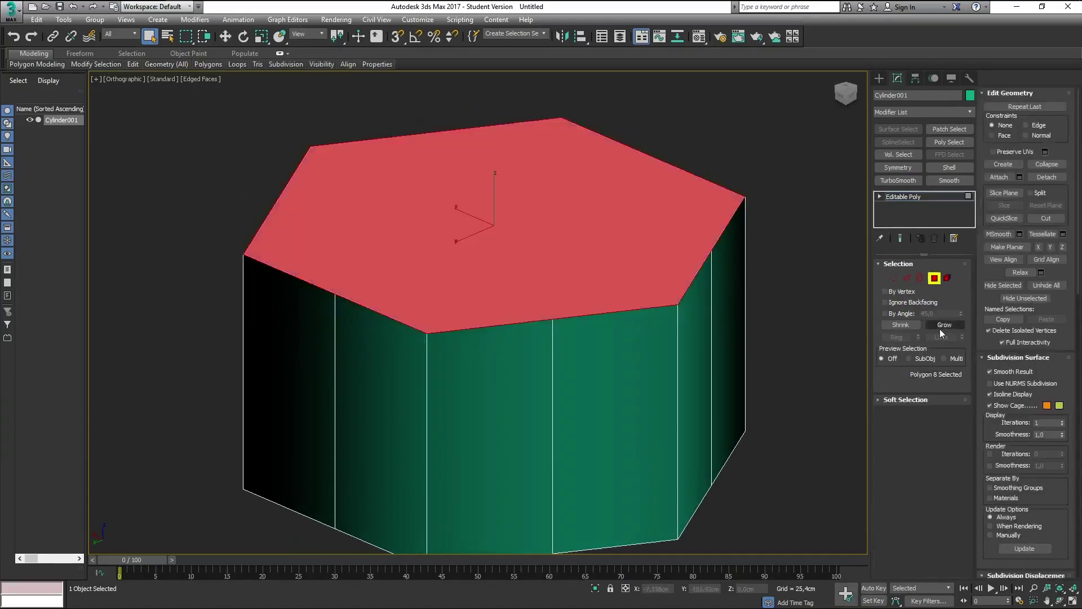
pyautogui.press('Delete')
pyautogui.moveTo(578, 280)
pyautogui.keyDown('alt'); pyautogui.mouseDown(button='middle')
pyautogui.moveTo(609, 253)
pyautogui.moveTo(575, 495)
pyautogui.mouseUp(button='middle'); pyautogui.keyUp('alt')
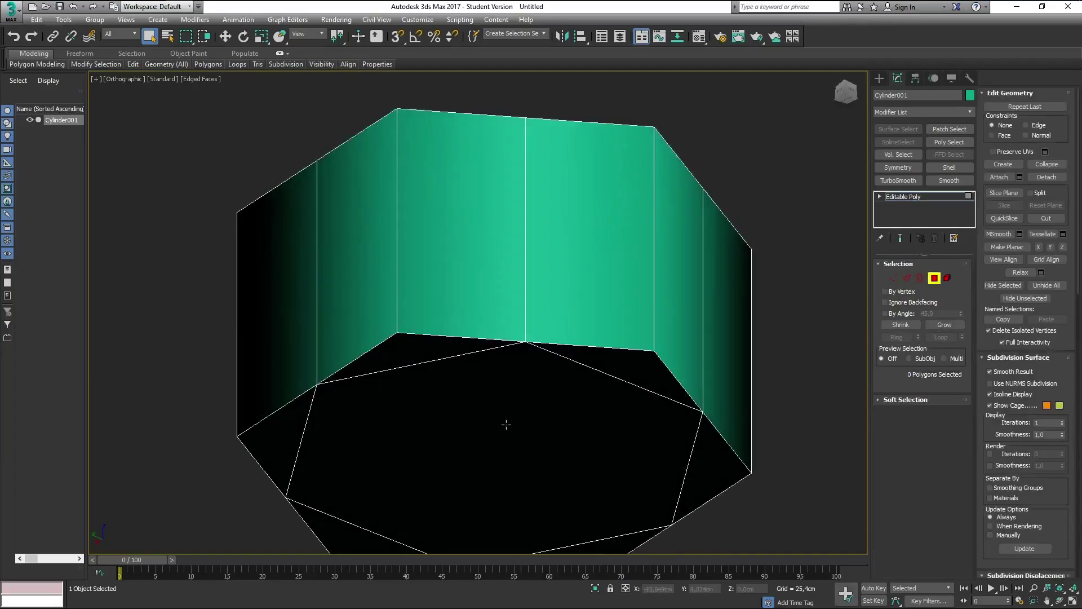
# Step: Select all the bottom cap triangles and delete them, leaving an open tube
pyautogui.click(454, 356)
pyautogui.keyDown('ctrl'); pyautogui.click(448, 353); pyautogui.keyUp('ctrl')
pyautogui.keyDown('ctrl'); pyautogui.click(624, 376); pyautogui.keyUp('ctrl')
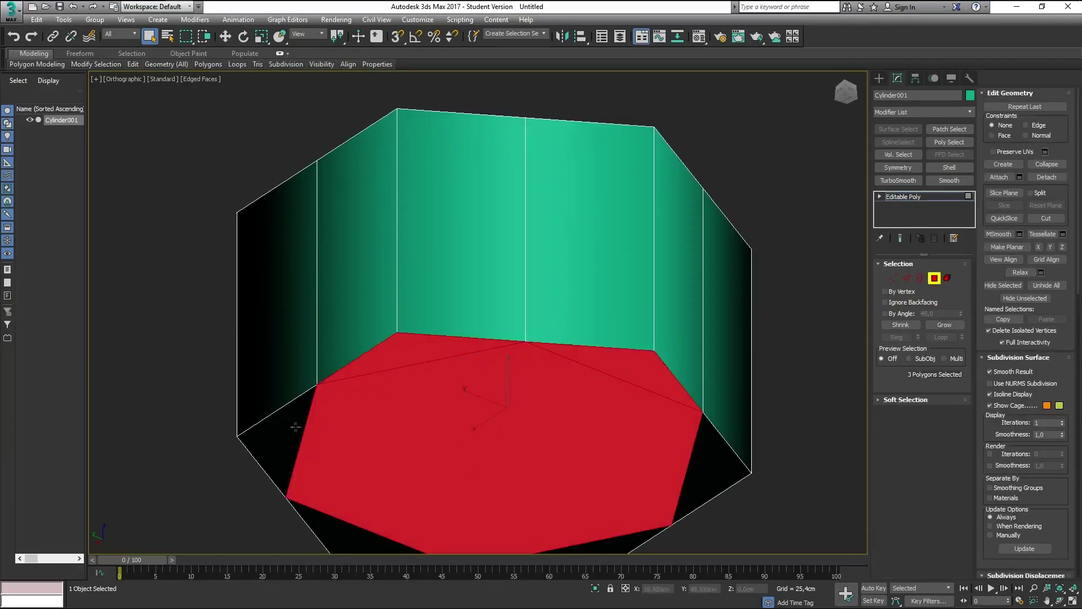
pyautogui.keyDown('ctrl'); pyautogui.click(296, 427); pyautogui.keyUp('ctrl')
pyautogui.moveTo(387, 548); pyautogui.dragTo(393, 385, button='middle')
pyautogui.keyDown('ctrl'); pyautogui.click(393, 386); pyautogui.keyUp('ctrl')
pyautogui.keyDown('ctrl'); pyautogui.click(598, 388); pyautogui.keyUp('ctrl')
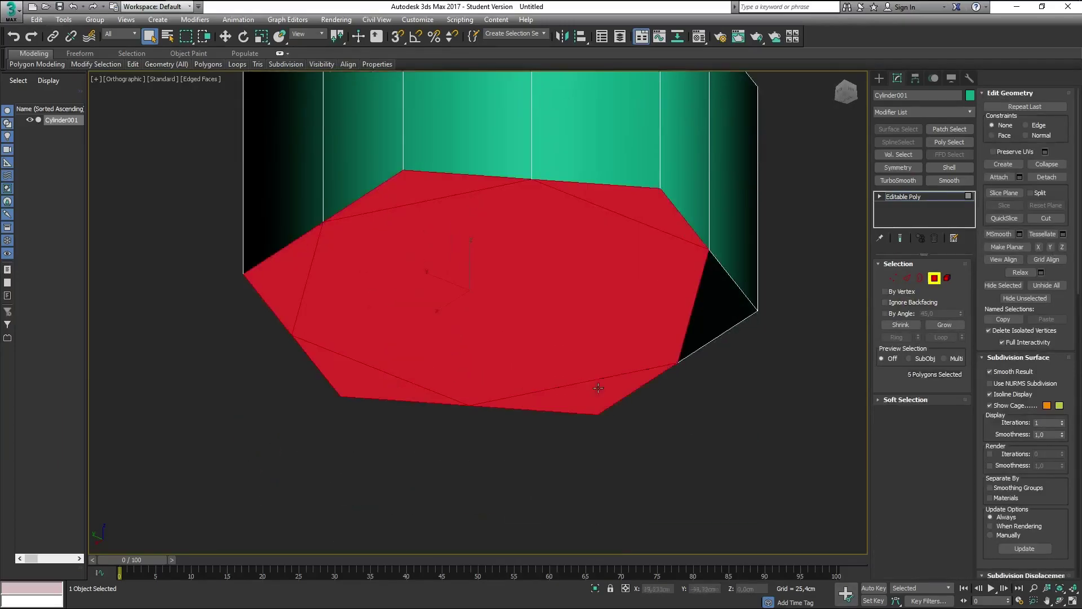
pyautogui.keyDown('ctrl'); pyautogui.click(699, 318); pyautogui.keyUp('ctrl')
pyautogui.press('Delete')
pyautogui.moveTo(703, 316)
pyautogui.keyDown('alt'); pyautogui.mouseDown(button='middle')
pyautogui.moveTo(565, 322)
pyautogui.moveTo(691, 280)
pyautogui.mouseUp(button='middle'); pyautogui.keyUp('alt')
# Step: Select six alternate top-rim vertices in Vertex mode
pyautogui.click(893, 278)
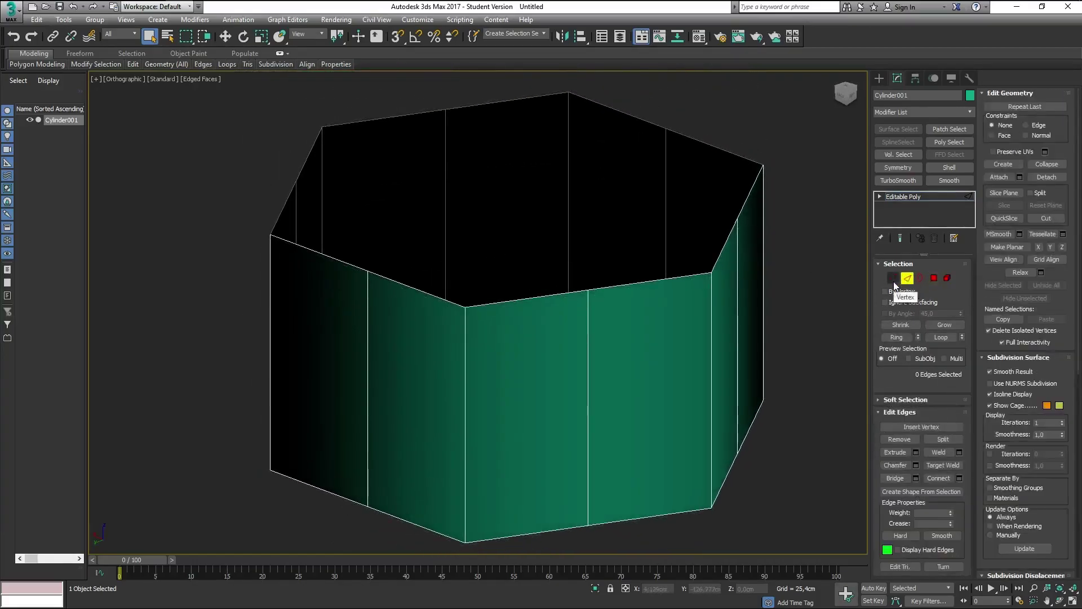
pyautogui.click(587, 289)
pyautogui.moveTo(586, 290)
pyautogui.keyDown('alt'); pyautogui.mouseDown(button='middle')
pyautogui.moveTo(624, 285)
pyautogui.moveTo(383, 294)
pyautogui.mouseUp(button='middle'); pyautogui.keyUp('alt')
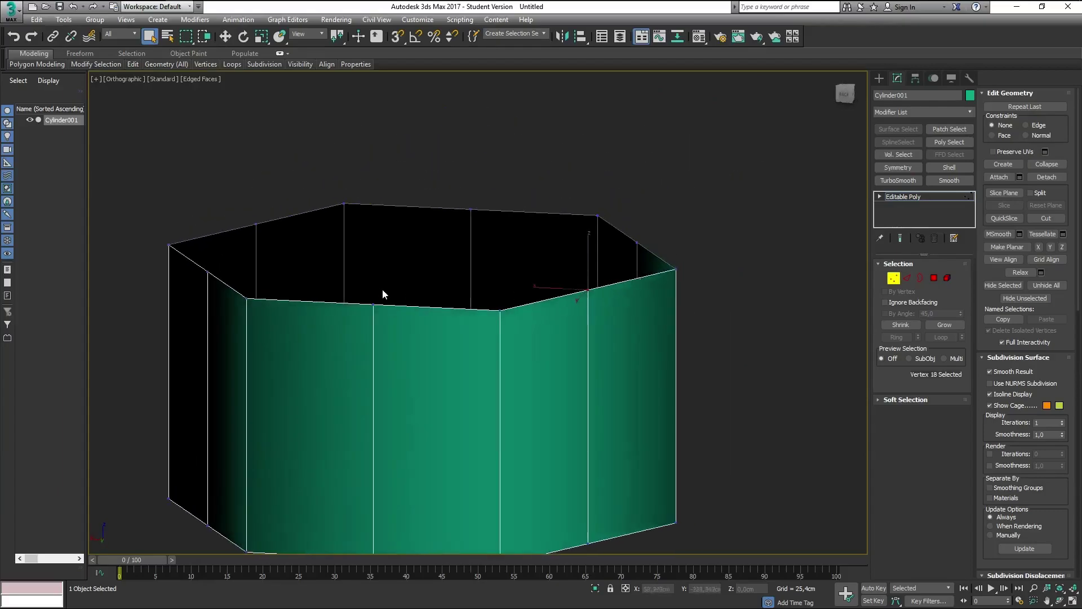
pyautogui.keyDown('ctrl'); pyautogui.click(372, 305); pyautogui.keyUp('ctrl')
pyautogui.keyDown('ctrl'); pyautogui.click(206, 271); pyautogui.keyUp('ctrl')
pyautogui.keyDown('ctrl'); pyautogui.click(255, 224); pyautogui.keyUp('ctrl')
pyautogui.keyDown('ctrl'); pyautogui.click(470, 208); pyautogui.keyUp('ctrl')
pyautogui.keyDown('ctrl'); pyautogui.click(638, 244); pyautogui.keyUp('ctrl')
# Step: Move the six selected rim vertices up along Z, fine-tuning their height in Front view
pyautogui.press('w')
pyautogui.moveTo(651, 252)
pyautogui.keyDown('alt'); pyautogui.mouseDown(button='middle')
pyautogui.moveTo(599, 266)
pyautogui.moveTo(470, 260)
pyautogui.moveTo(466, 251)
pyautogui.mouseUp(button='middle'); pyautogui.keyUp('alt')
pyautogui.moveTo(457, 232); pyautogui.dragTo(462, 199)
pyautogui.press('f')
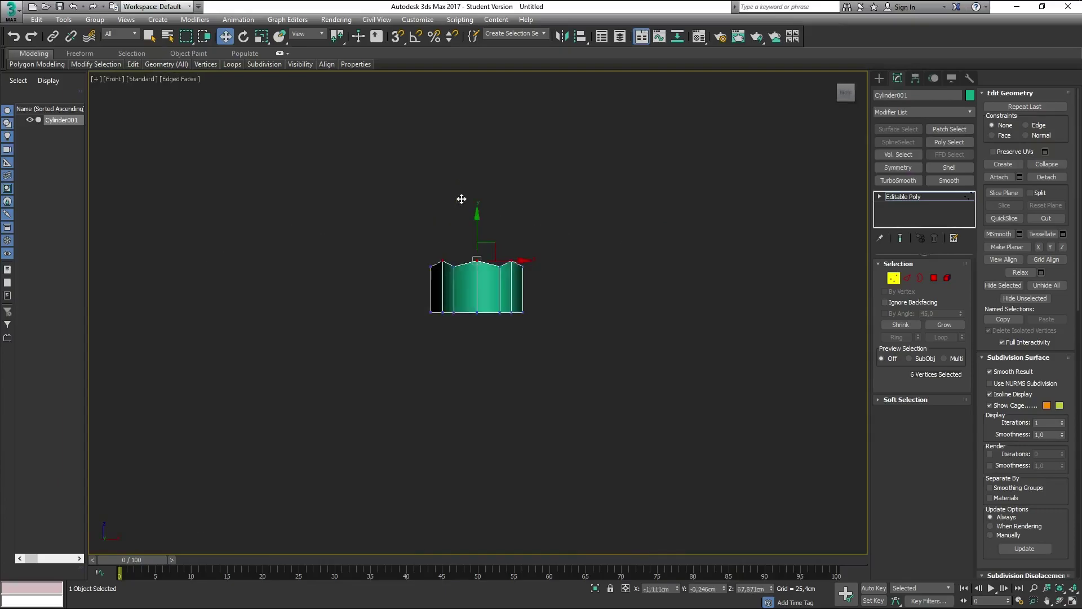
pyautogui.scroll(2, 406, 198)
pyautogui.scroll(5, 541, 253)
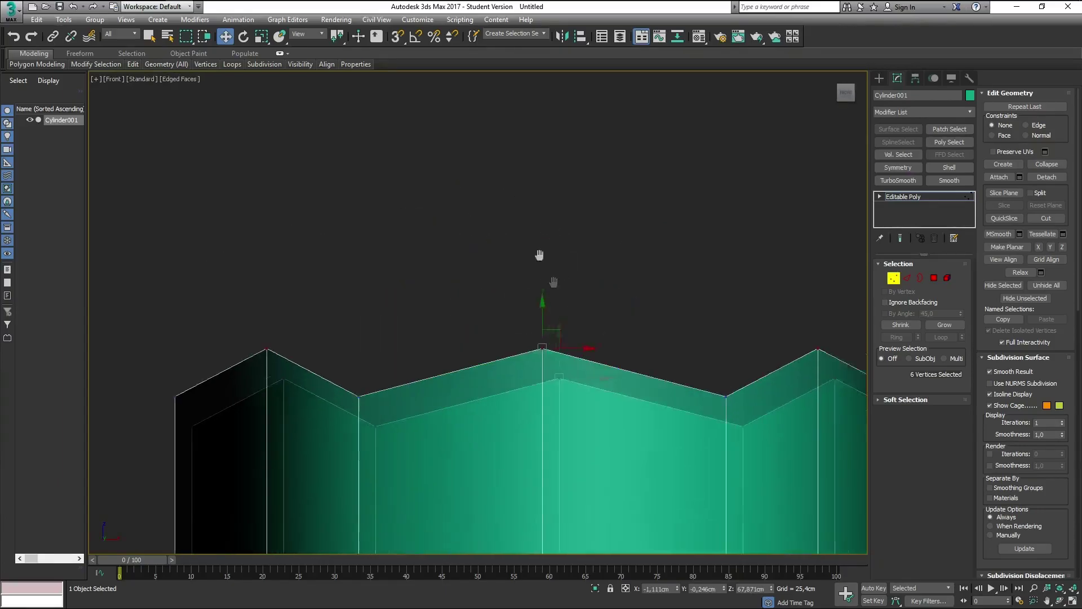
pyautogui.moveTo(425, 196); pyautogui.dragTo(425, 187)
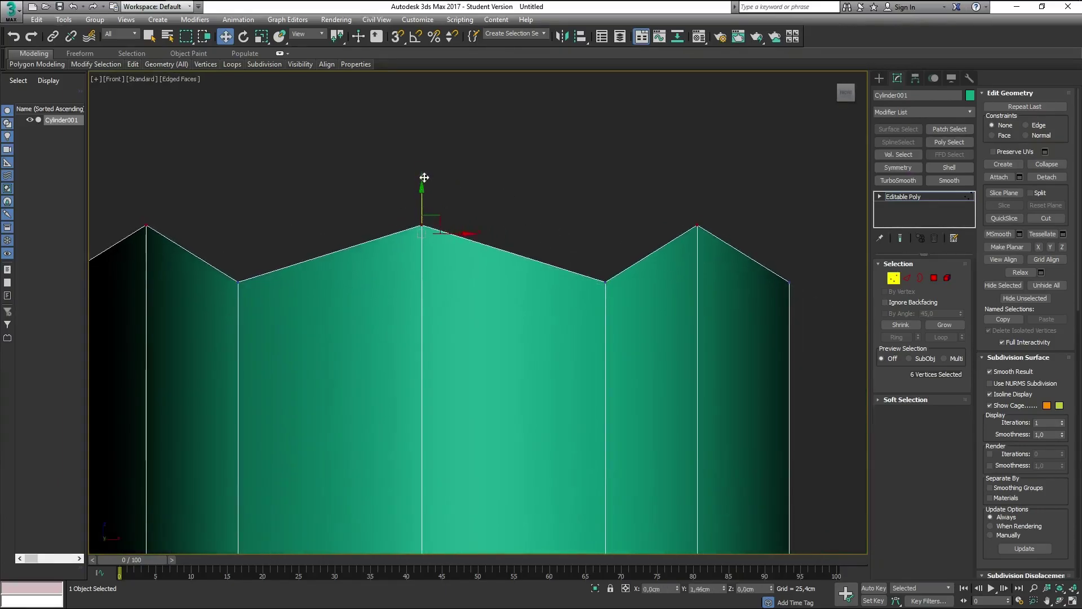
pyautogui.moveTo(465, 252); pyautogui.dragTo(536, 227, button='middle')
pyautogui.scroll(-2, 535, 226)
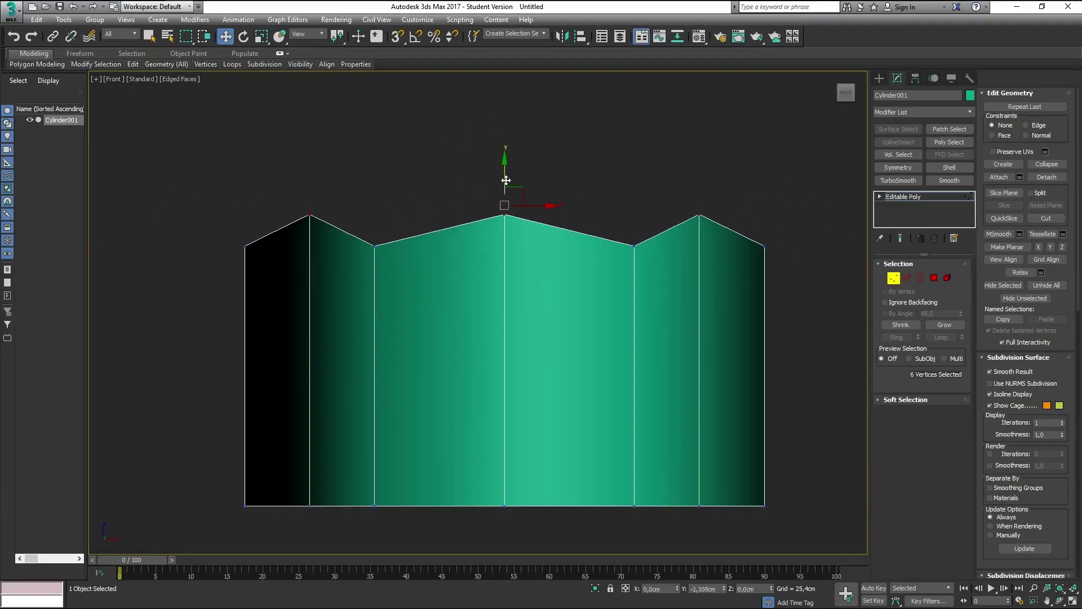
pyautogui.moveTo(505, 169); pyautogui.dragTo(506, 176)
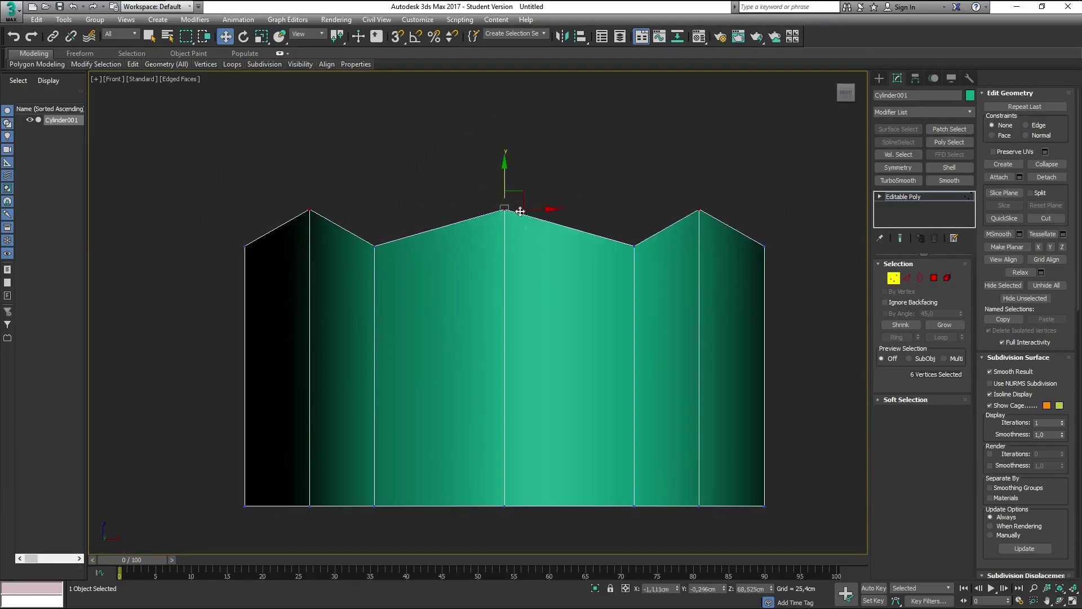
pyautogui.keyDown('alt'); pyautogui.moveTo(505, 186); pyautogui.dragTo(551, 278, button='middle'); pyautogui.keyUp('alt')
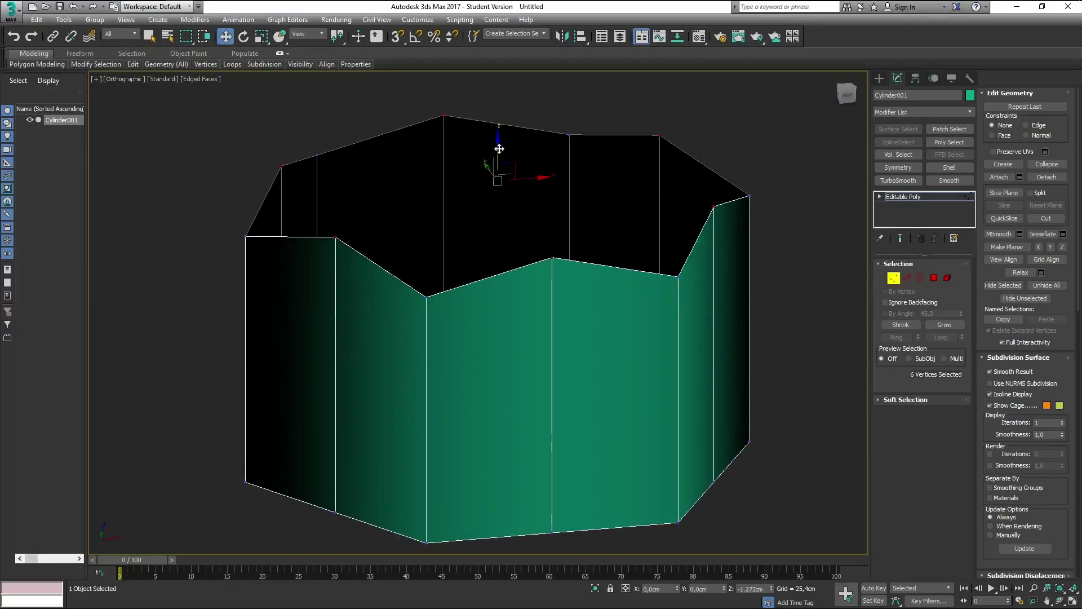
pyautogui.moveTo(498, 148); pyautogui.dragTo(497, 151)
# Step: Select both the top and bottom rim borders of the tube
pyautogui.click(921, 278)
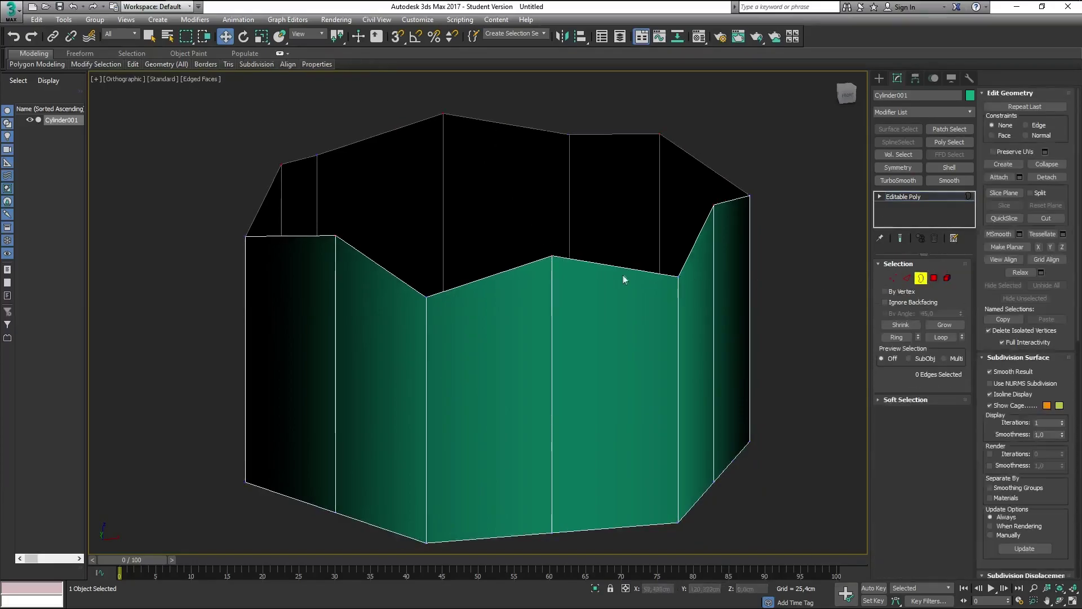
pyautogui.click(623, 269)
pyautogui.moveTo(615, 500); pyautogui.dragTo(603, 444, button='middle')
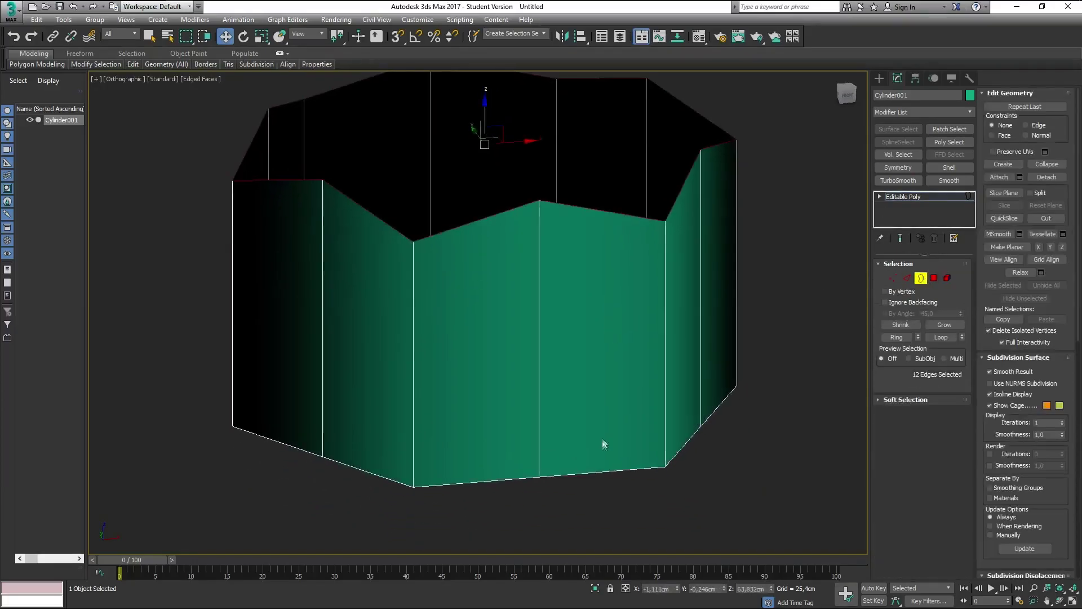
pyautogui.keyDown('ctrl'); pyautogui.click(609, 469); pyautogui.keyUp('ctrl')
pyautogui.moveTo(590, 406)
pyautogui.keyDown('alt'); pyautogui.mouseDown(button='middle')
pyautogui.moveTo(597, 350)
pyautogui.moveTo(592, 403)
pyautogui.moveTo(613, 362)
pyautogui.moveTo(727, 333)
pyautogui.mouseUp(button='middle'); pyautogui.keyUp('alt')
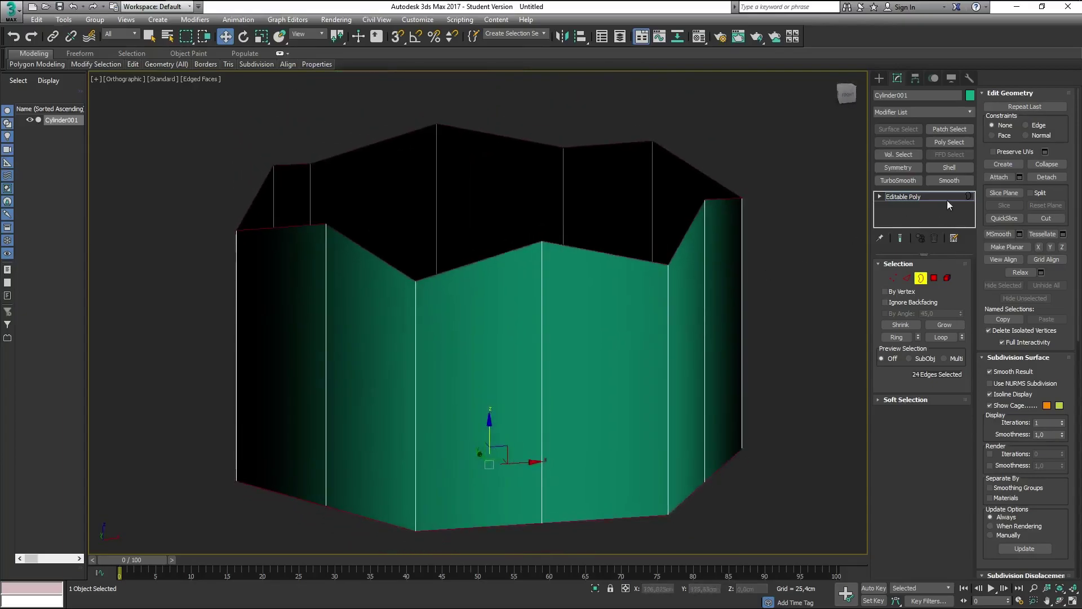
# Step: Assign the grey '01 - Default' material to the tube via the Material Editor
pyautogui.click(972, 97)
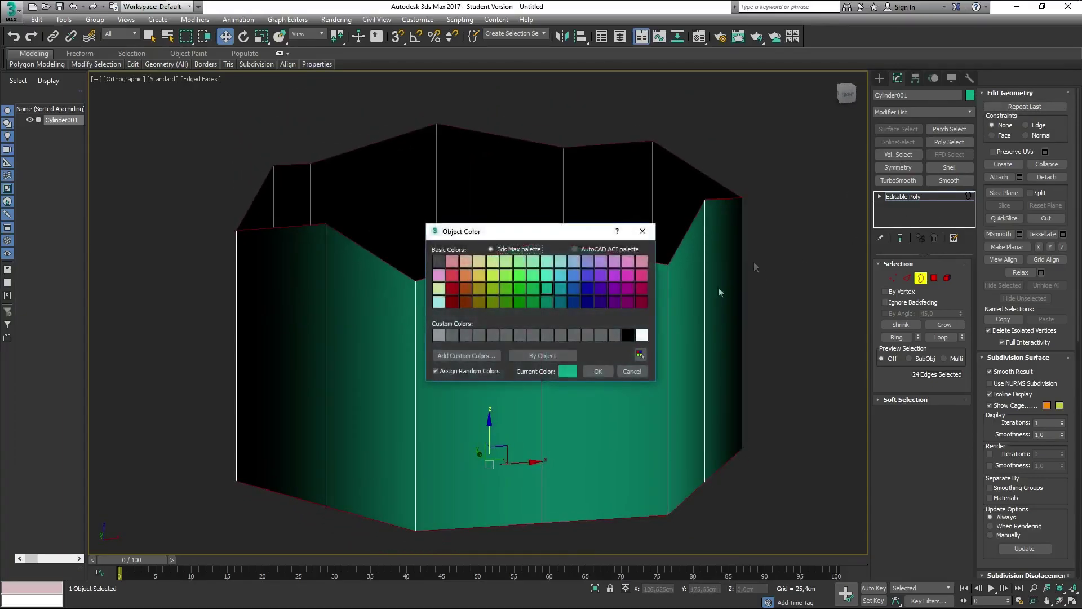
pyautogui.click(631, 371)
pyautogui.keyDown('alt'); pyautogui.moveTo(641, 369); pyautogui.dragTo(658, 335, button='middle'); pyautogui.keyUp('alt')
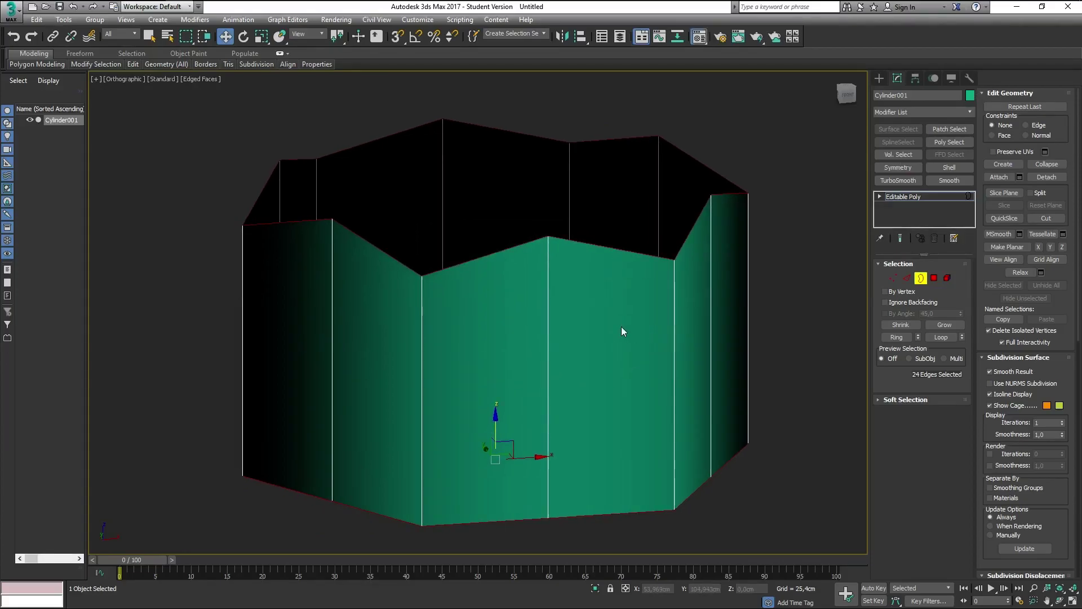
pyautogui.press('m')
pyautogui.click(280, 254)
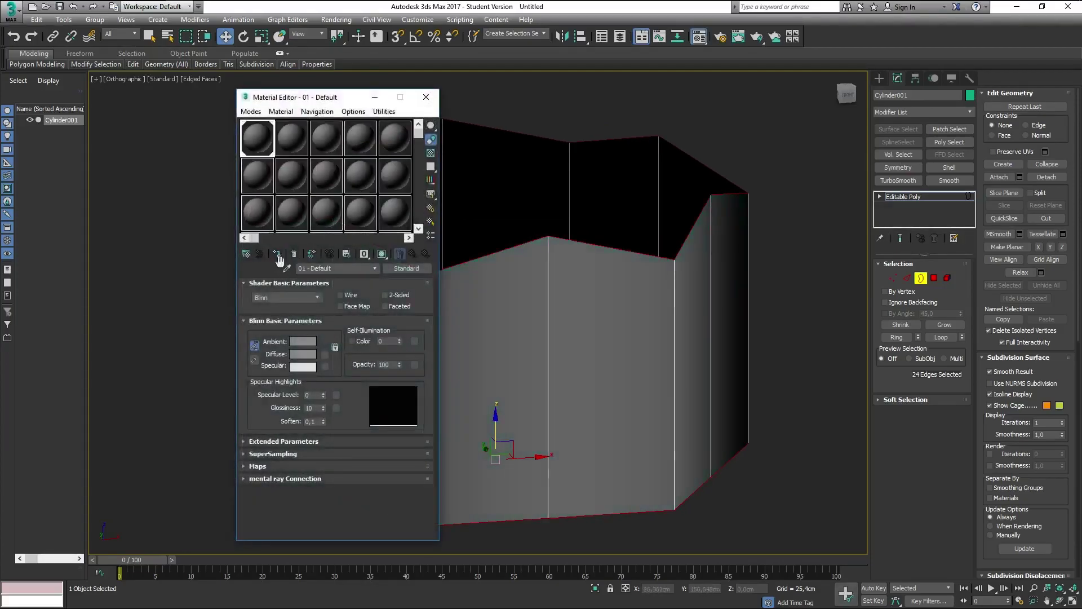
pyautogui.click(426, 97)
pyautogui.moveTo(495, 258)
pyautogui.keyDown('alt'); pyautogui.mouseDown(button='middle')
pyautogui.moveTo(557, 229)
pyautogui.moveTo(624, 159)
pyautogui.moveTo(550, 265)
pyautogui.moveTo(517, 255)
pyautogui.moveTo(528, 254)
pyautogui.mouseUp(button='middle'); pyautogui.keyUp('alt')
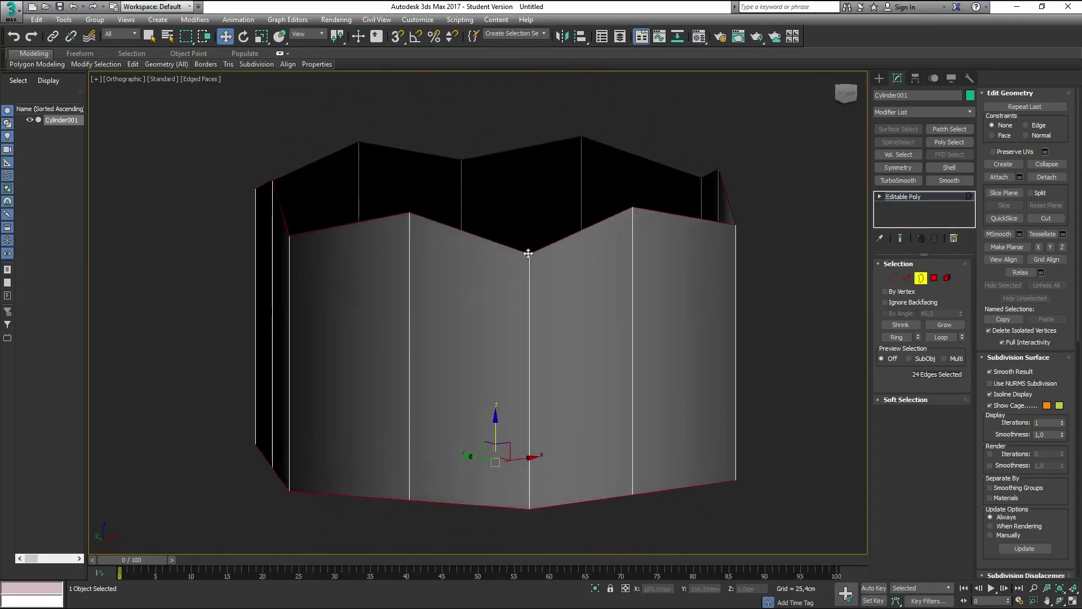
# Step: Connect the rim edges to add 12 vertical mid-face edges, then switch to Vertex level
pyautogui.click(907, 277)
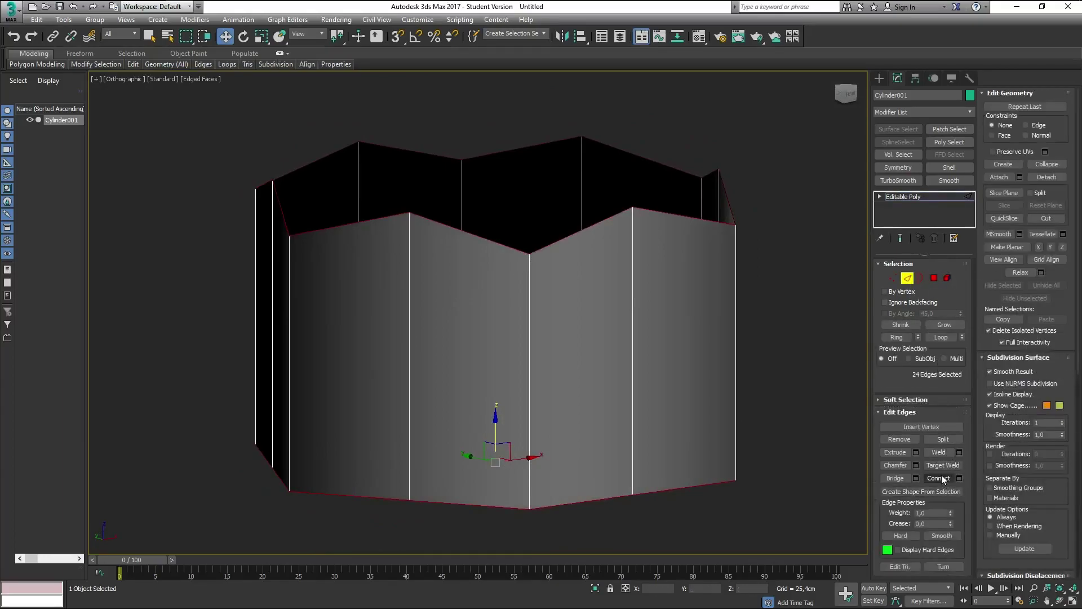
pyautogui.click(939, 478)
pyautogui.moveTo(564, 349)
pyautogui.keyDown('alt'); pyautogui.mouseDown(button='middle')
pyautogui.moveTo(579, 358)
pyautogui.moveTo(627, 333)
pyautogui.moveTo(587, 370)
pyautogui.mouseUp(button='middle'); pyautogui.keyUp('alt')
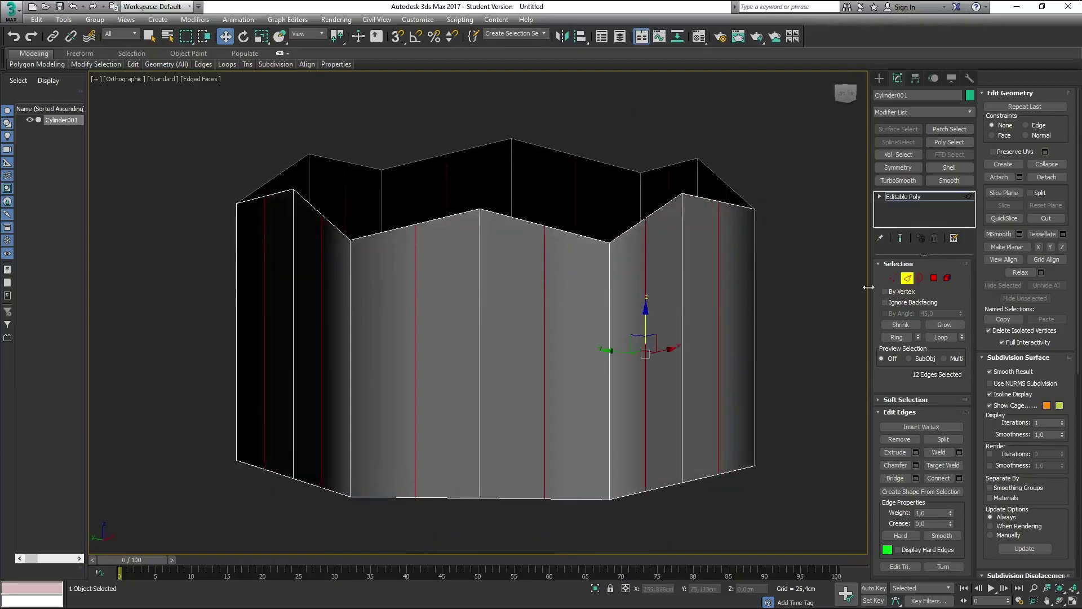
pyautogui.press('1')
pyautogui.moveTo(647, 309)
pyautogui.keyDown('alt'); pyautogui.mouseDown(button='middle')
pyautogui.moveTo(698, 347)
pyautogui.moveTo(715, 338)
pyautogui.moveTo(720, 256)
pyautogui.moveTo(712, 348)
pyautogui.mouseUp(button='middle'); pyautogui.keyUp('alt')
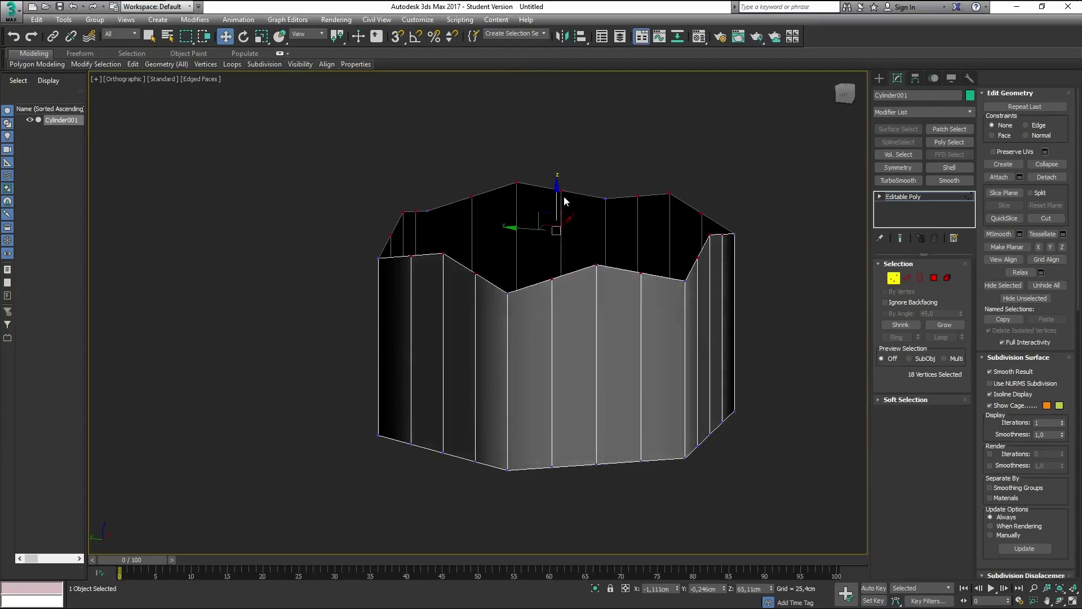
# Step: Deselect the peak and unwanted vertices in Front view, keeping the twelve new rim points
pyautogui.keyDown('alt'); pyautogui.moveTo(564, 197); pyautogui.dragTo(570, 192, button='middle'); pyautogui.keyUp('alt')
pyautogui.scroll(3, 588, 193)
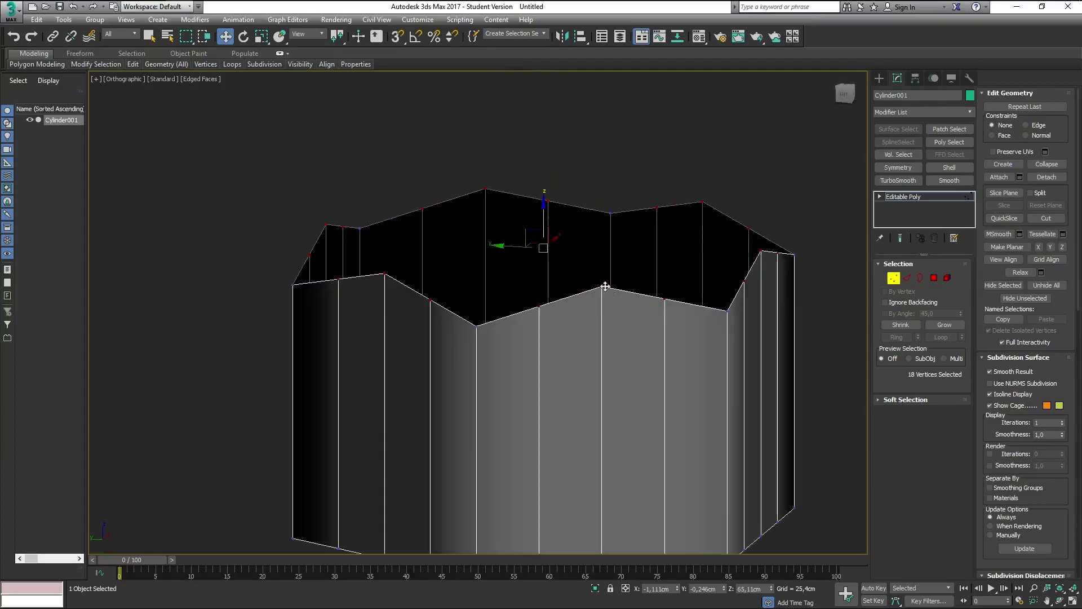
pyautogui.keyDown('alt'); pyautogui.click(600, 286); pyautogui.keyUp('alt')
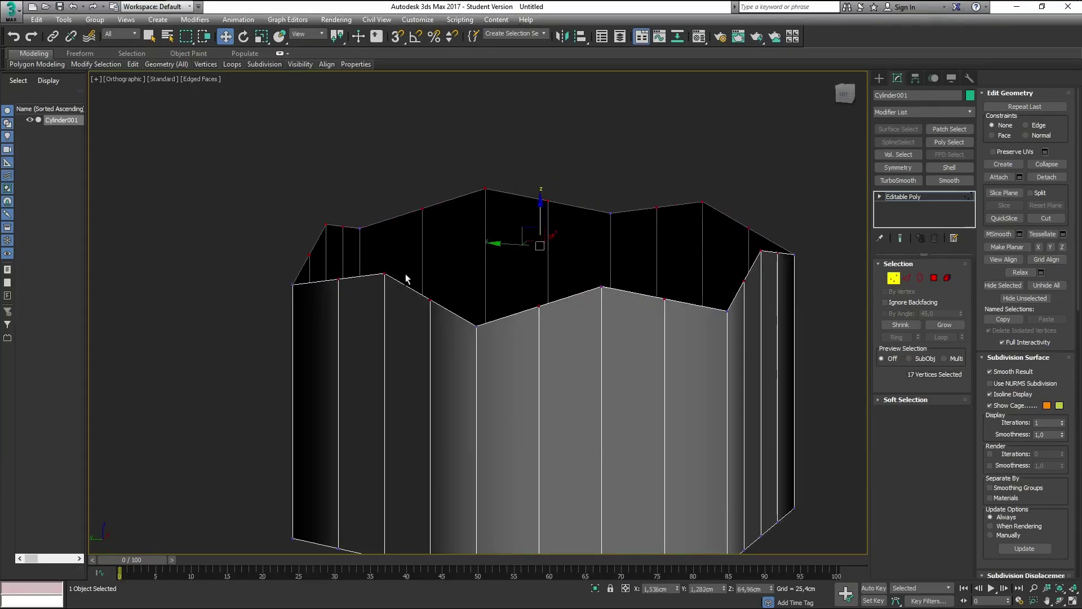
pyautogui.keyDown('alt'); pyautogui.click(386, 278); pyautogui.keyUp('alt')
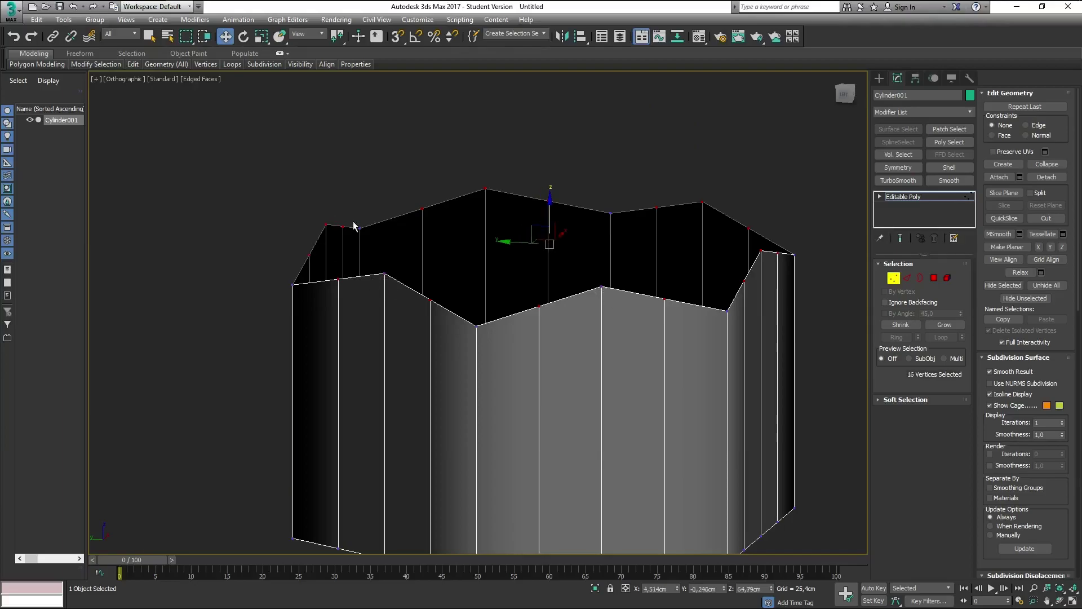
pyautogui.press('f')
pyautogui.scroll(4, 384, 222)
pyautogui.scroll(-2, 684, 357)
pyautogui.scroll(2, 565, 285)
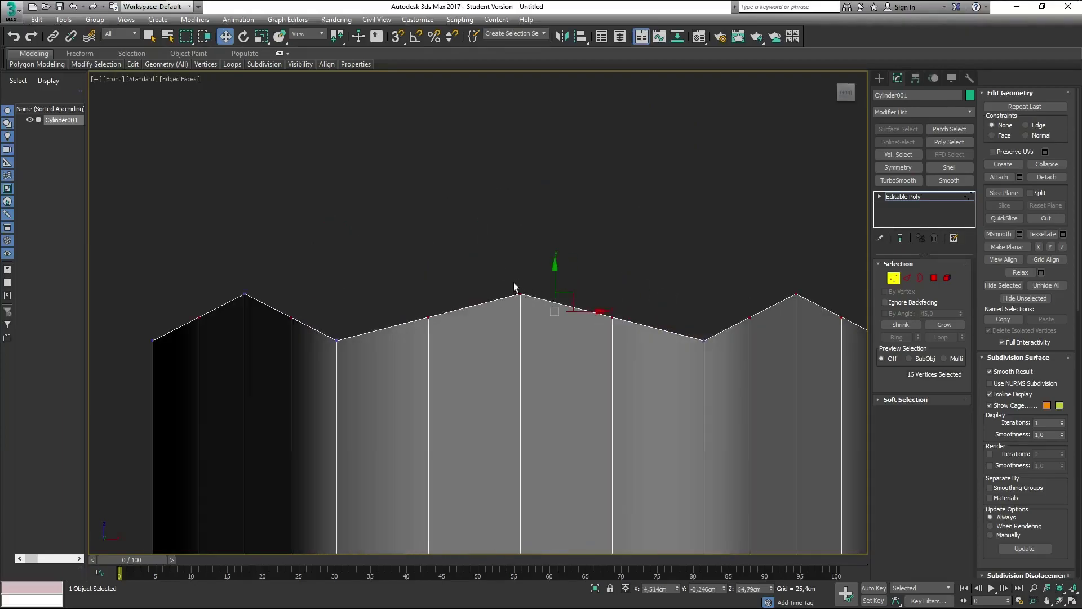
pyautogui.keyDown('alt'); pyautogui.click(519, 293); pyautogui.keyUp('alt')
pyautogui.moveTo(806, 292); pyautogui.dragTo(675, 265, button='middle')
pyautogui.keyDown('alt'); pyautogui.click(665, 269); pyautogui.keyUp('alt')
pyautogui.moveTo(371, 286)
pyautogui.mouseDown(button='middle')
pyautogui.moveTo(535, 282)
pyautogui.moveTo(540, 309)
pyautogui.moveTo(447, 302)
pyautogui.moveTo(466, 309)
pyautogui.mouseUp(button='middle')
pyautogui.scroll(-3, 580, 307)
pyautogui.scroll(3, 490, 310)
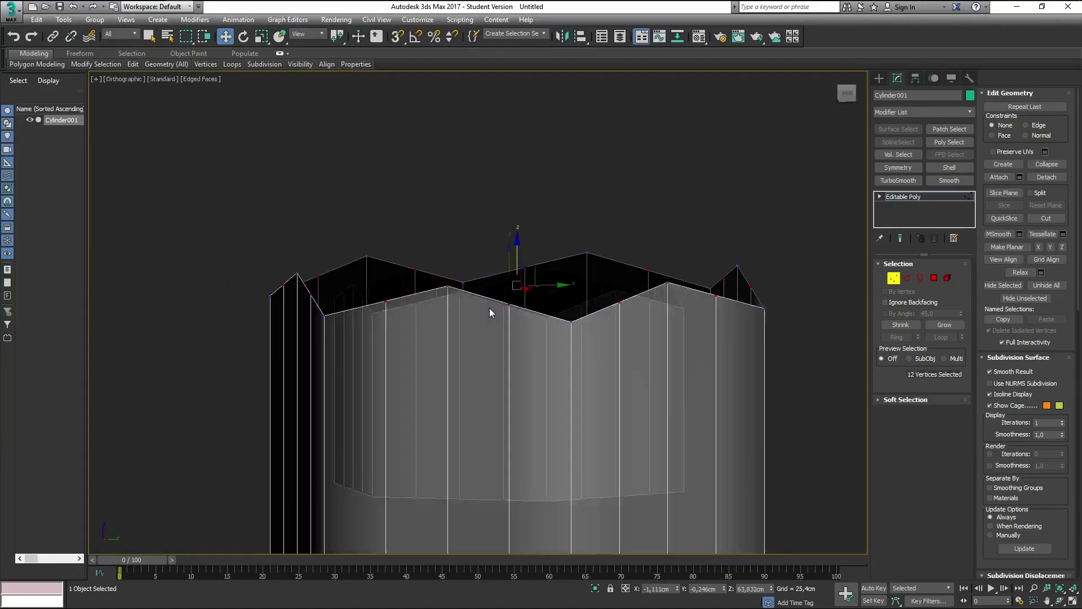
# Step: Raise the twelve remaining rim vertices slightly along Z for a wavier crown
pyautogui.moveTo(519, 246); pyautogui.dragTo(517, 234)
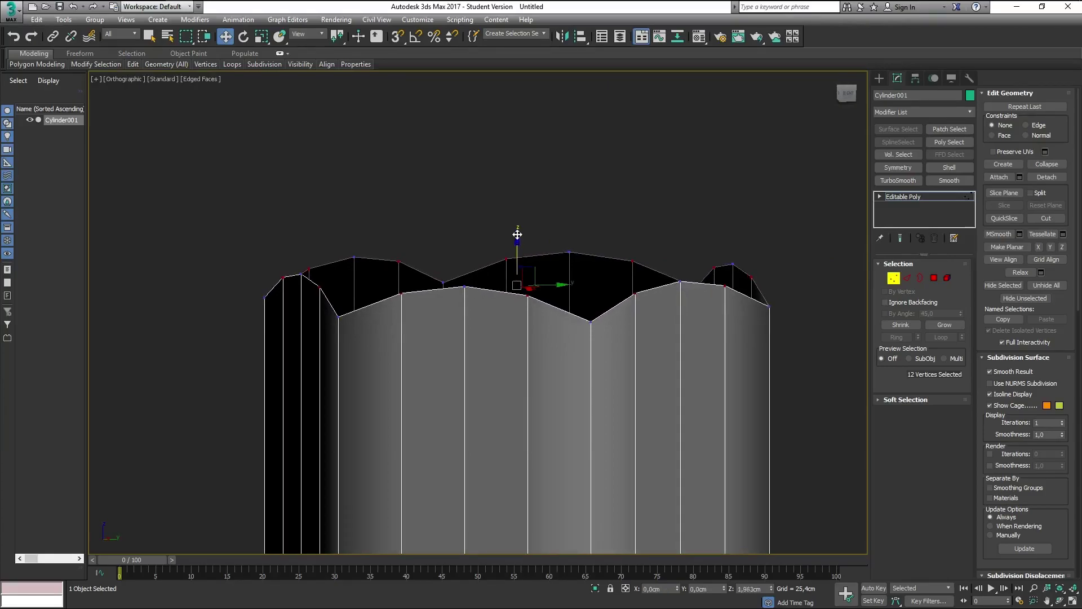
pyautogui.keyDown('alt'); pyautogui.moveTo(517, 234); pyautogui.dragTo(529, 236, button='middle'); pyautogui.keyUp('alt')
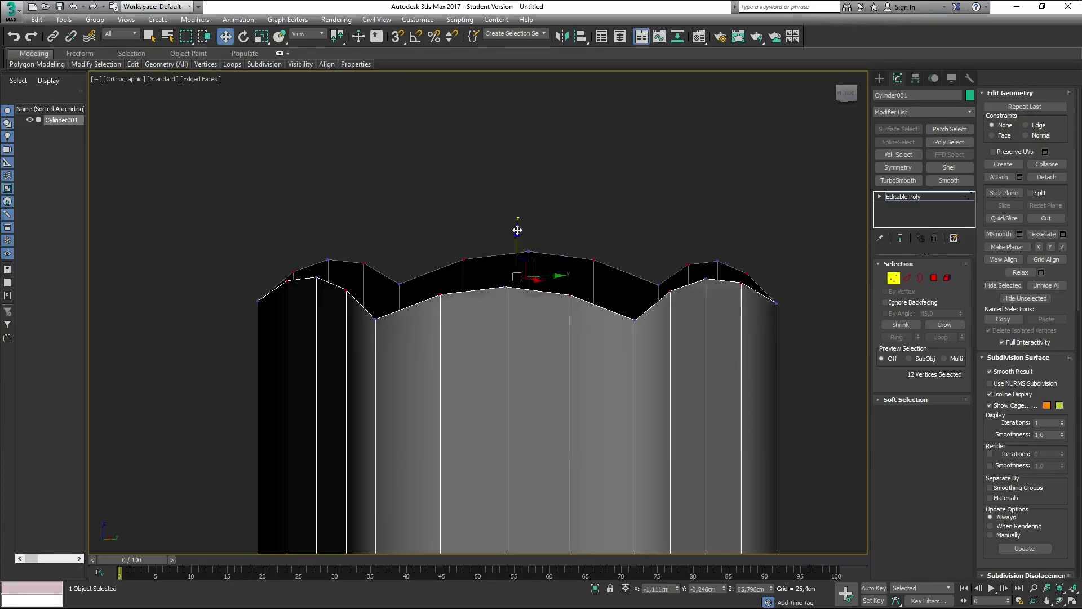
pyautogui.moveTo(517, 230); pyautogui.dragTo(519, 231)
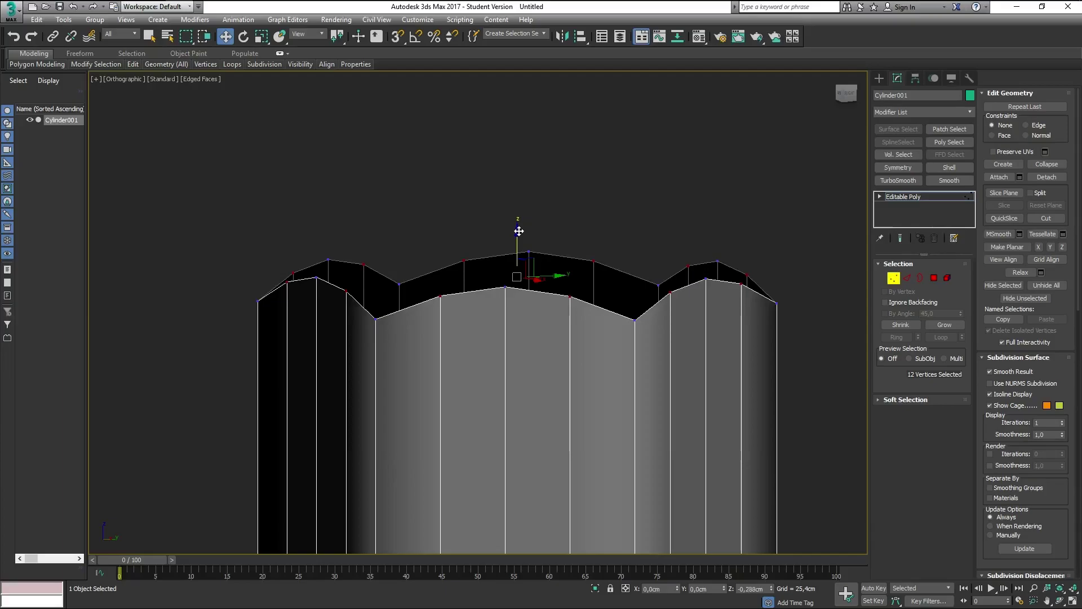
pyautogui.keyDown('alt'); pyautogui.moveTo(518, 231); pyautogui.dragTo(615, 269, button='middle'); pyautogui.keyUp('alt')
pyautogui.scroll(-3, 654, 305)
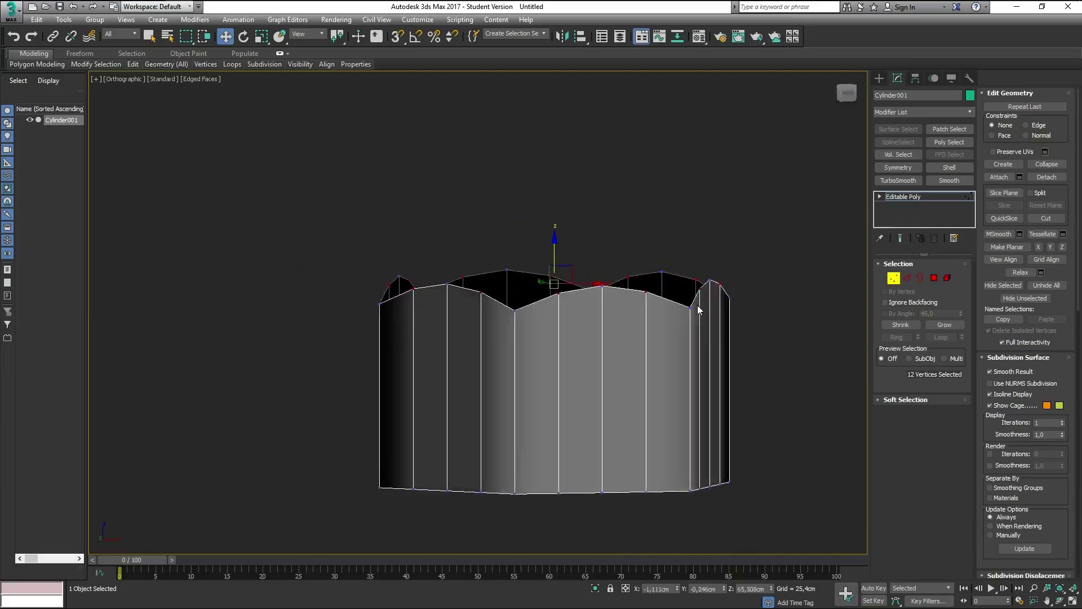
pyautogui.moveTo(698, 305)
pyautogui.keyDown('alt'); pyautogui.mouseDown(button='middle')
pyautogui.moveTo(642, 313)
pyautogui.moveTo(681, 322)
pyautogui.moveTo(638, 305)
pyautogui.mouseUp(button='middle'); pyautogui.keyUp('alt')
pyautogui.scroll(3, 628, 300)
# Step: Select the top rim border, orbit around it, and bring up Standard Primitives
pyautogui.click(920, 277)
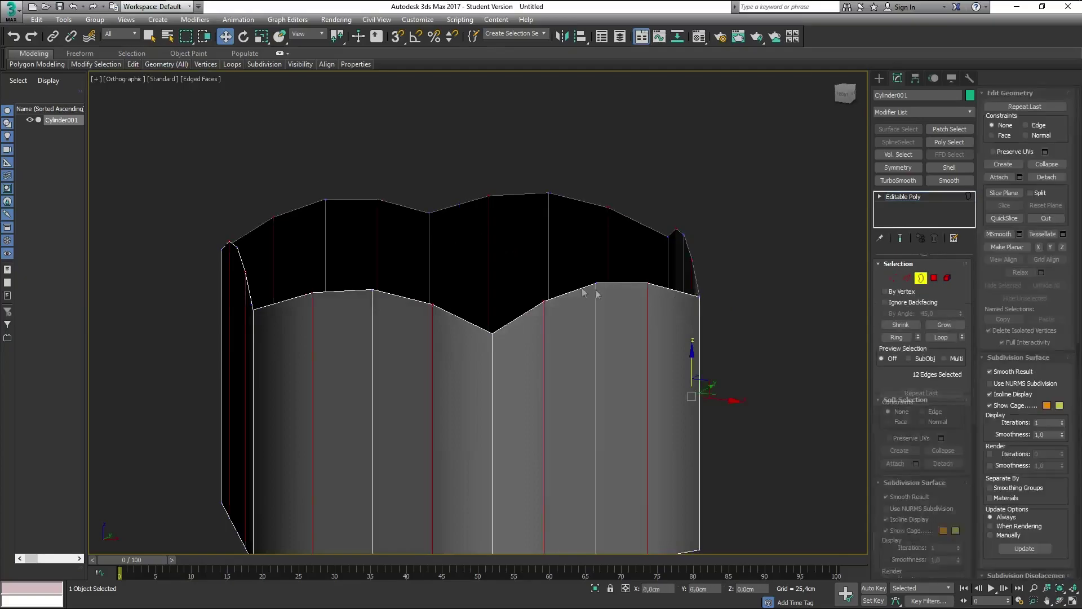
pyautogui.click(577, 290)
pyautogui.moveTo(575, 290)
pyautogui.keyDown('alt'); pyautogui.mouseDown(button='middle')
pyautogui.moveTo(615, 296)
pyautogui.moveTo(725, 270)
pyautogui.mouseUp(button='middle'); pyautogui.keyUp('alt')
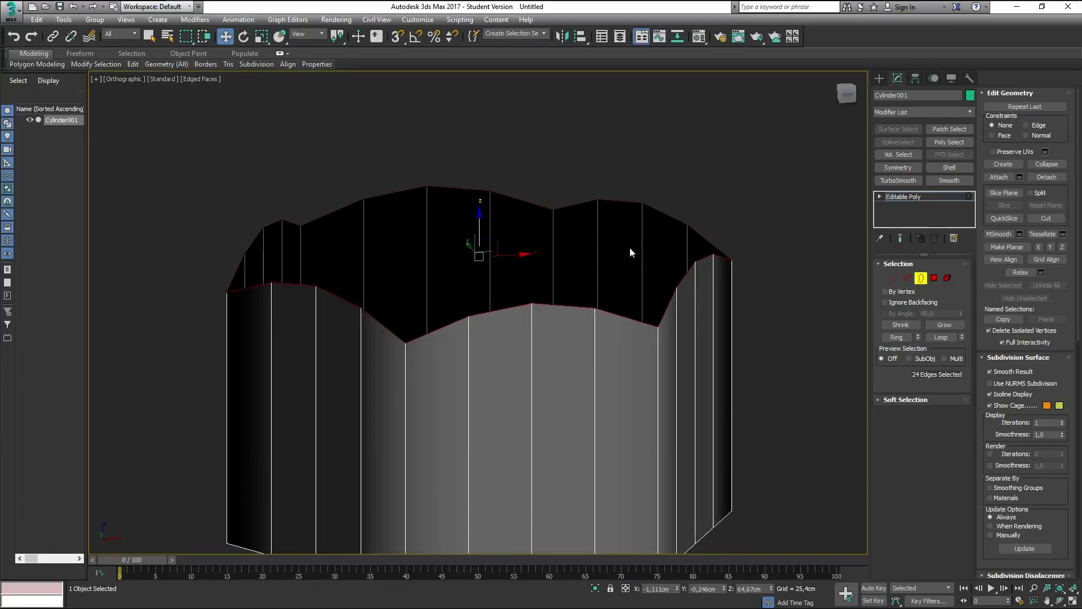
pyautogui.moveTo(630, 252)
pyautogui.keyDown('alt'); pyautogui.mouseDown(button='middle')
pyautogui.moveTo(581, 267)
pyautogui.moveTo(561, 298)
pyautogui.mouseUp(button='middle'); pyautogui.keyUp('alt')
pyautogui.scroll(-3, 581, 267)
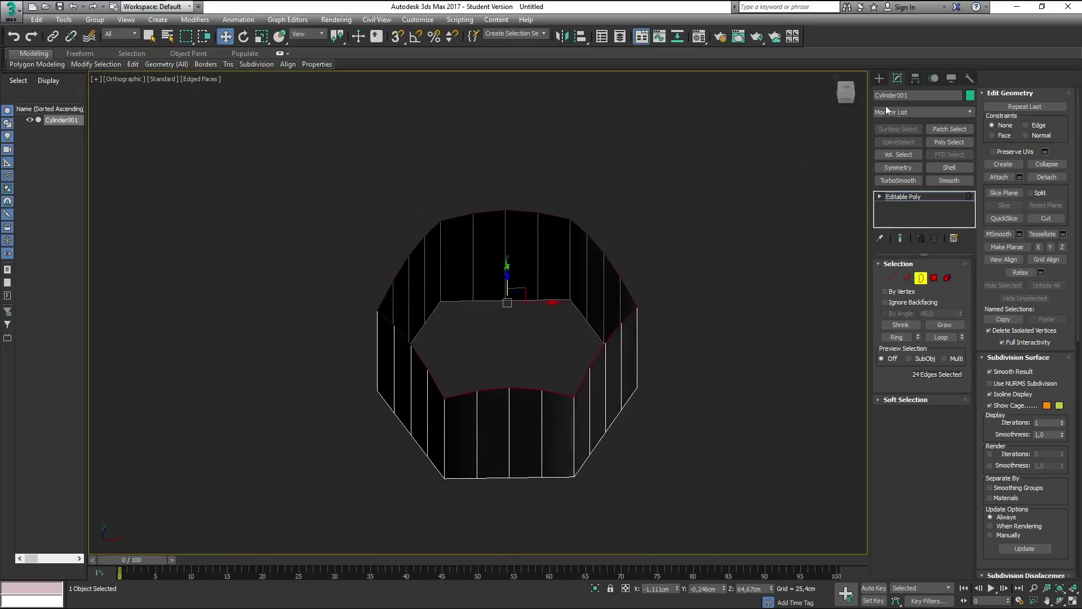
pyautogui.click(879, 78)
# Step: Start a new cylinder and frame the hexagonal shell in a tilted 3D view
pyautogui.scroll(2, 642, 239)
pyautogui.moveTo(642, 239); pyautogui.dragTo(666, 206, button='middle')
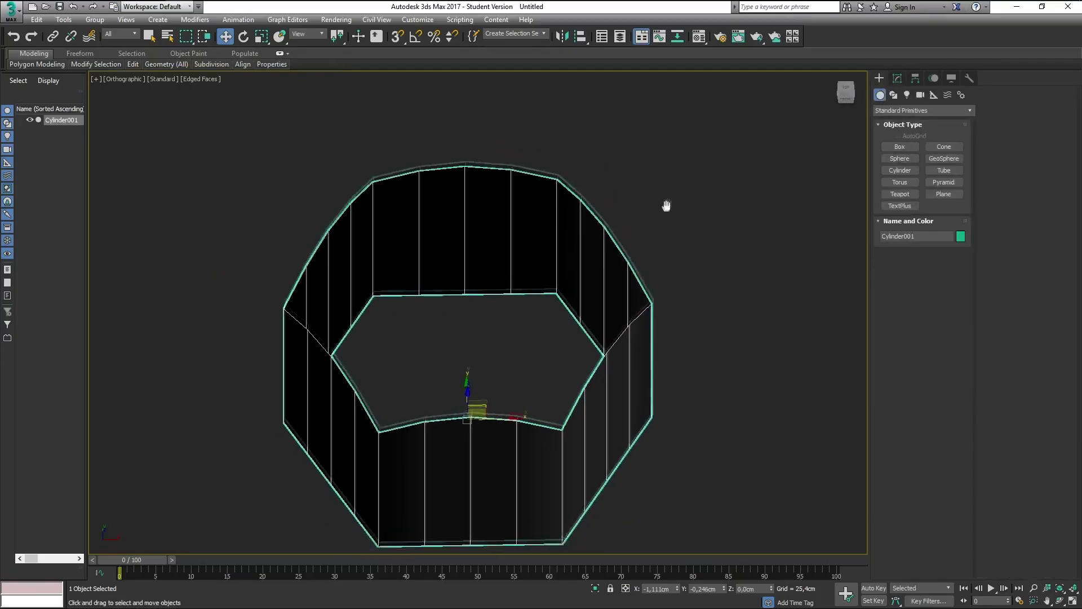
pyautogui.click(899, 170)
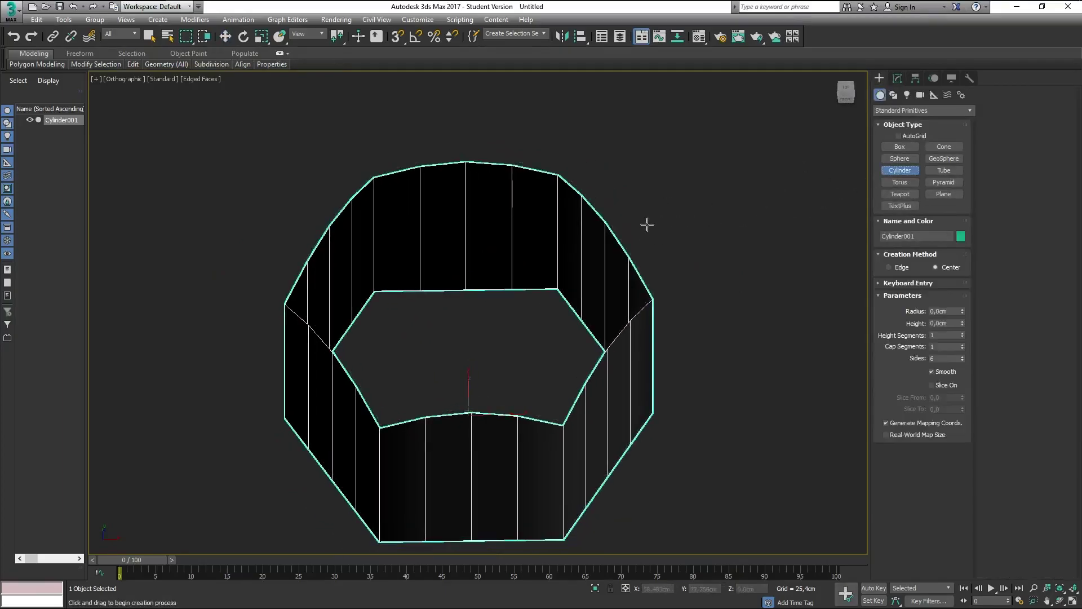
pyautogui.press('F3')
pyautogui.press('t')
pyautogui.press('F3')
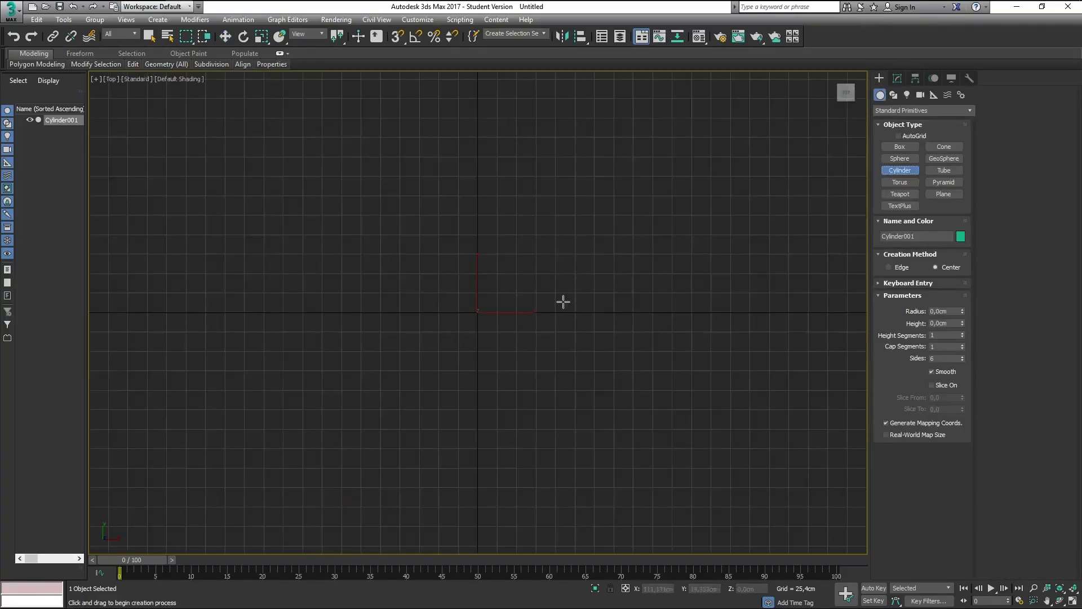
pyautogui.press('F4')
pyautogui.keyDown('alt'); pyautogui.moveTo(522, 285); pyautogui.dragTo(539, 245, button='middle'); pyautogui.keyUp('alt')
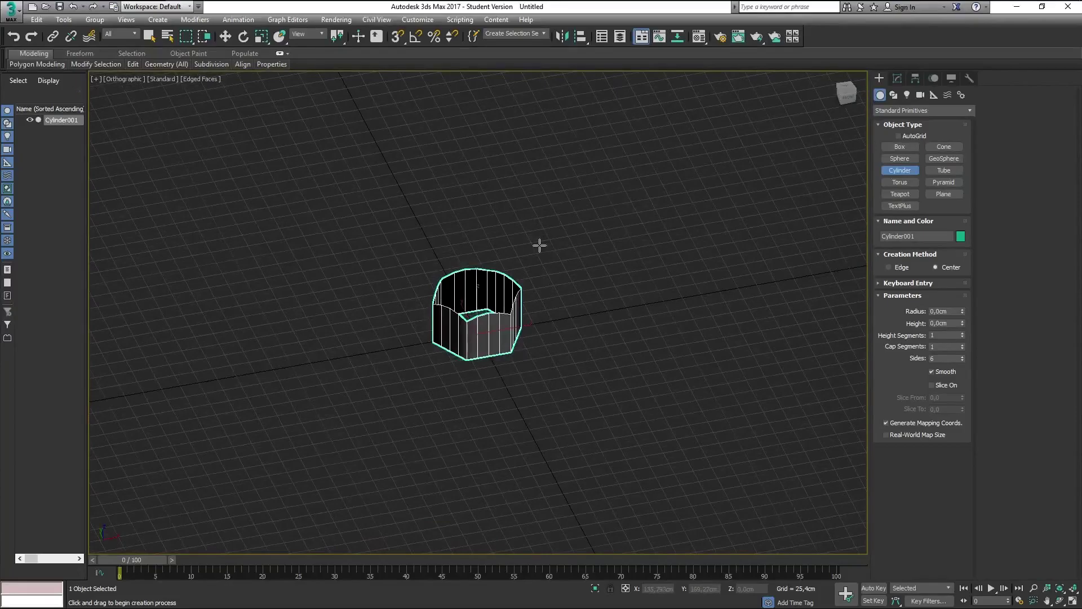
pyautogui.scroll(5, 536, 255)
# Step: In Top view, draw a six-sided cylinder about 48 cm in radius from the shell's centre
pyautogui.press('t')
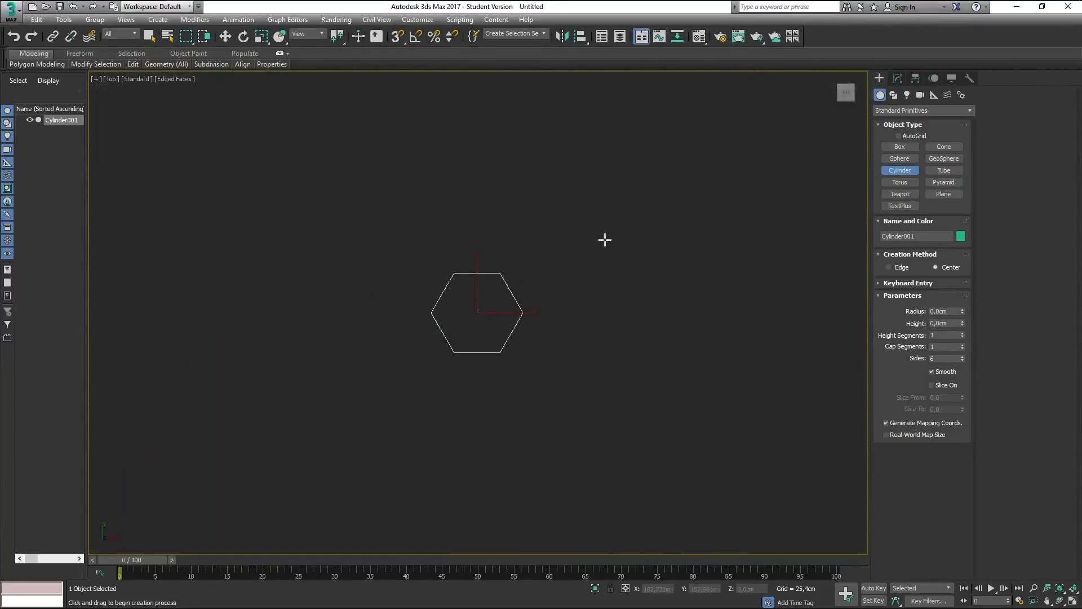
pyautogui.scroll(4, 597, 242)
pyautogui.scroll(4, 535, 277)
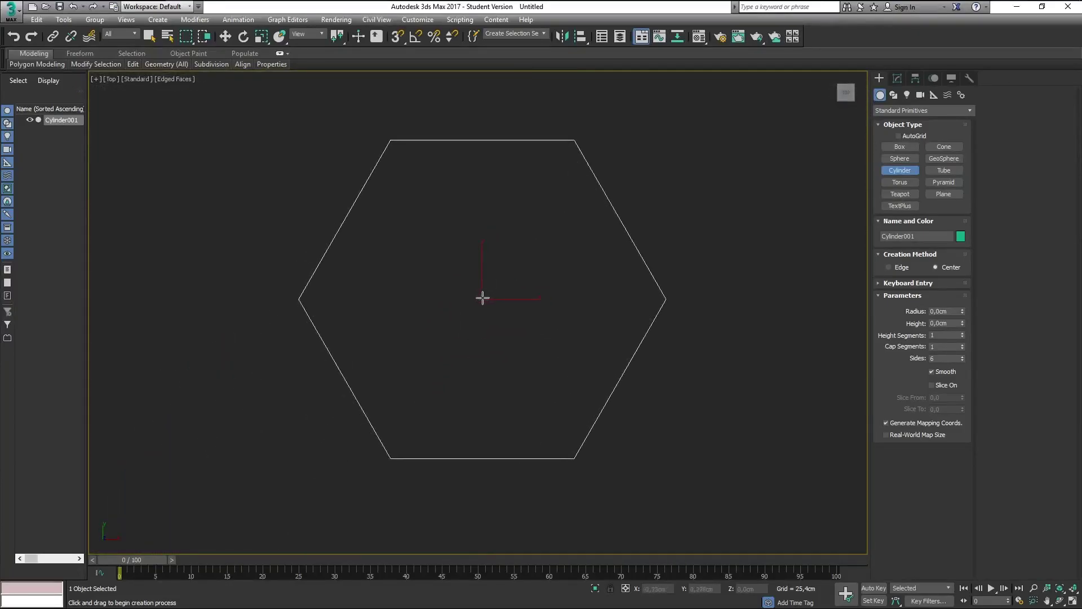
pyautogui.moveTo(483, 298); pyautogui.dragTo(620, 239)
pyautogui.click(626, 239)
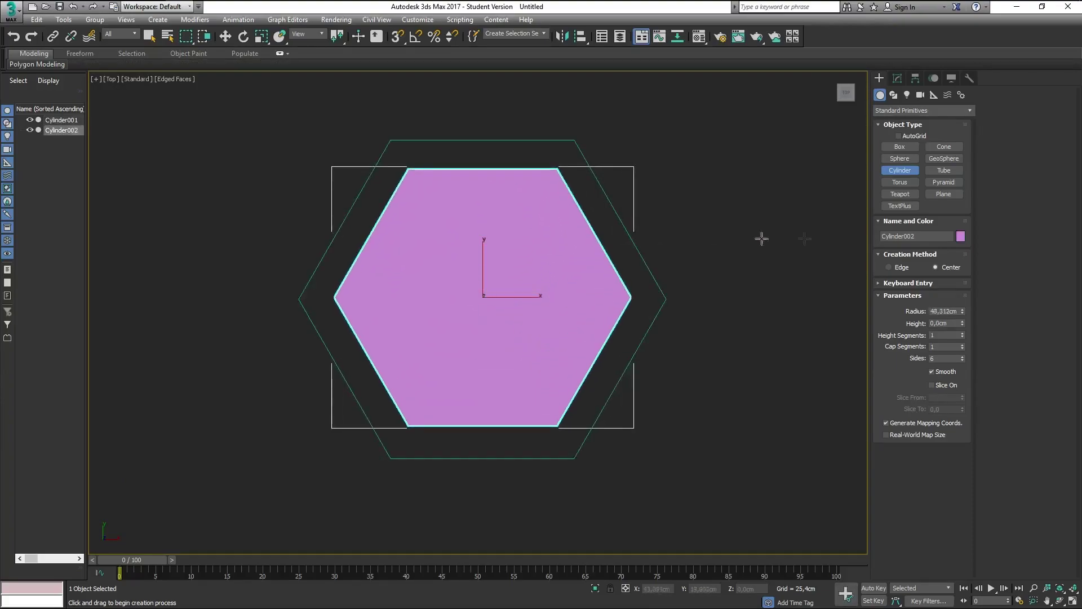
# Step: Redraw the cylinder from the shell's centre, about 56 cm tall, and view it from the top
pyautogui.rightClick(670, 271)
pyautogui.moveTo(597, 295)
pyautogui.keyDown('alt'); pyautogui.mouseDown(button='middle')
pyautogui.moveTo(608, 265)
pyautogui.moveTo(483, 331)
pyautogui.mouseUp(button='middle'); pyautogui.keyUp('alt')
pyautogui.moveTo(483, 332); pyautogui.dragTo(550, 221)
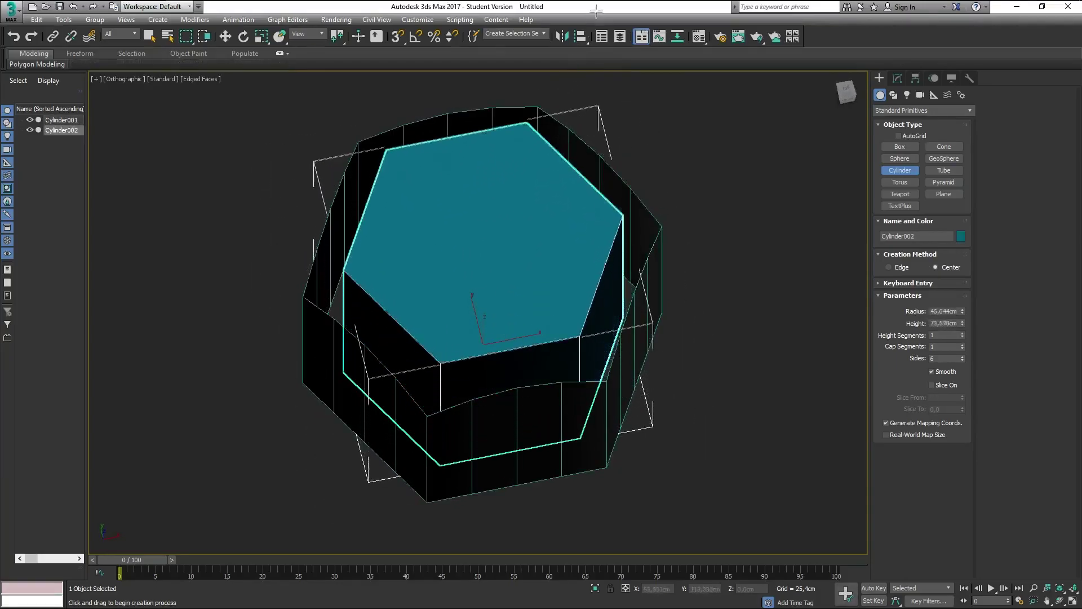
pyautogui.click(608, 265)
pyautogui.press('t')
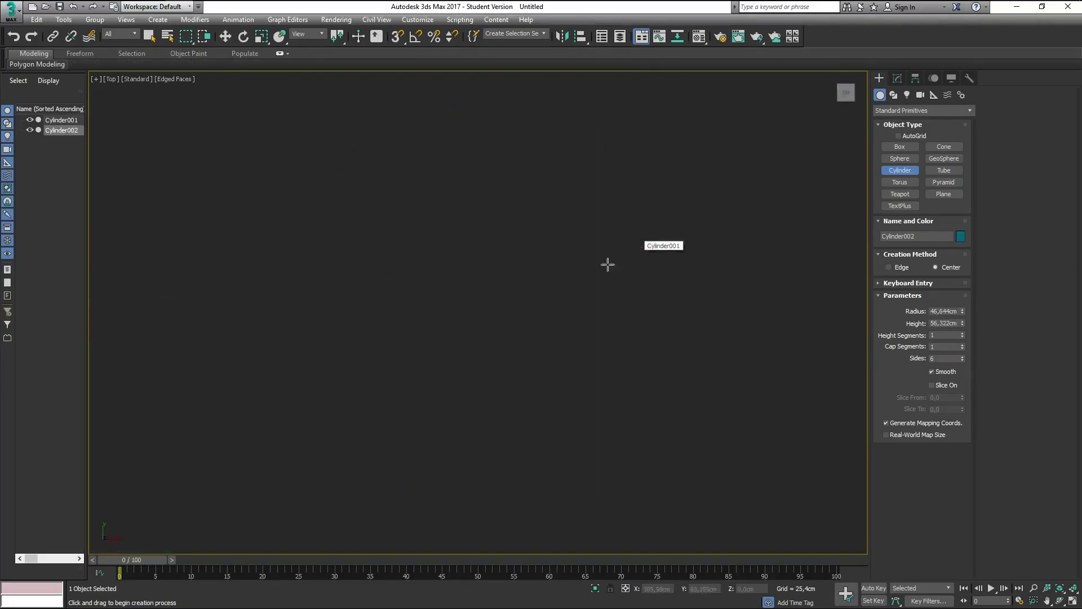
pyautogui.press('z')
pyautogui.press('v')
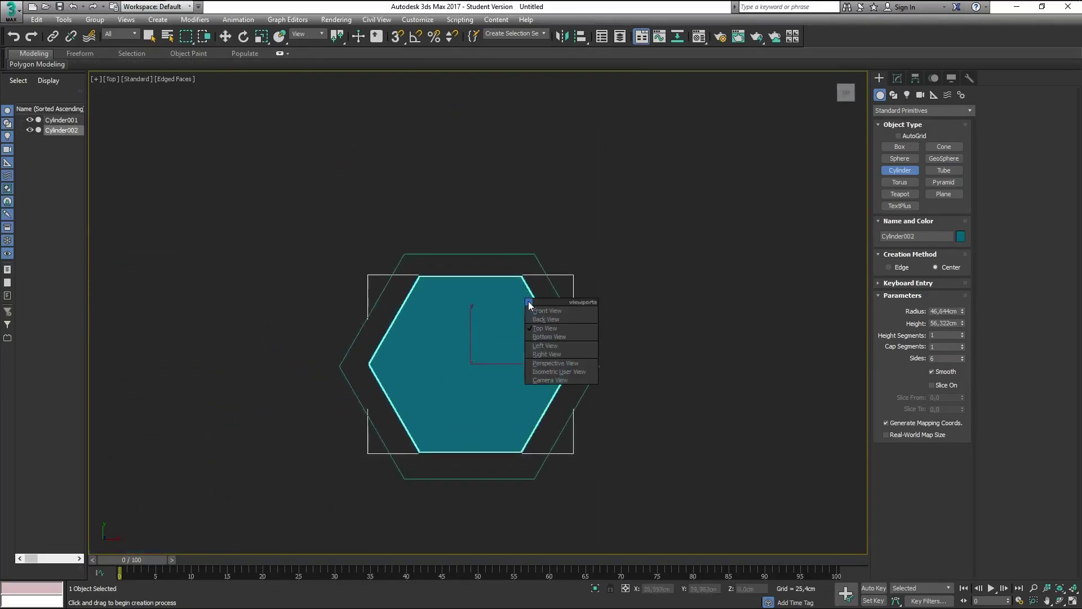
pyautogui.click(538, 330)
# Step: Try cylinder radii of 40, 60 and 50 cm before settling on 45 cm
pyautogui.scroll(2, 589, 314)
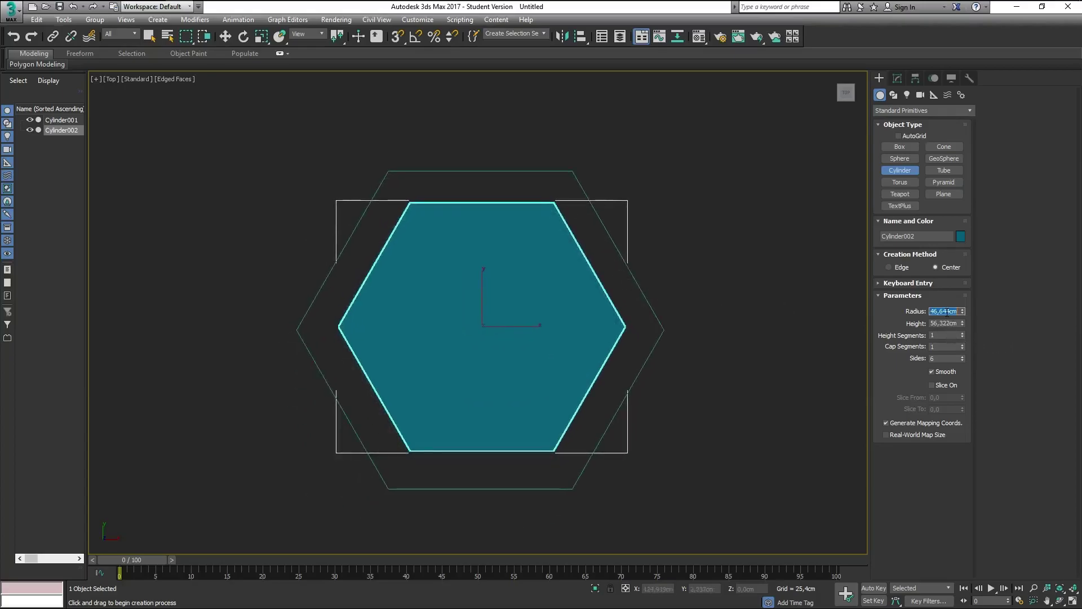
pyautogui.click(947, 311)
pyautogui.write('40')
pyautogui.press('Return')
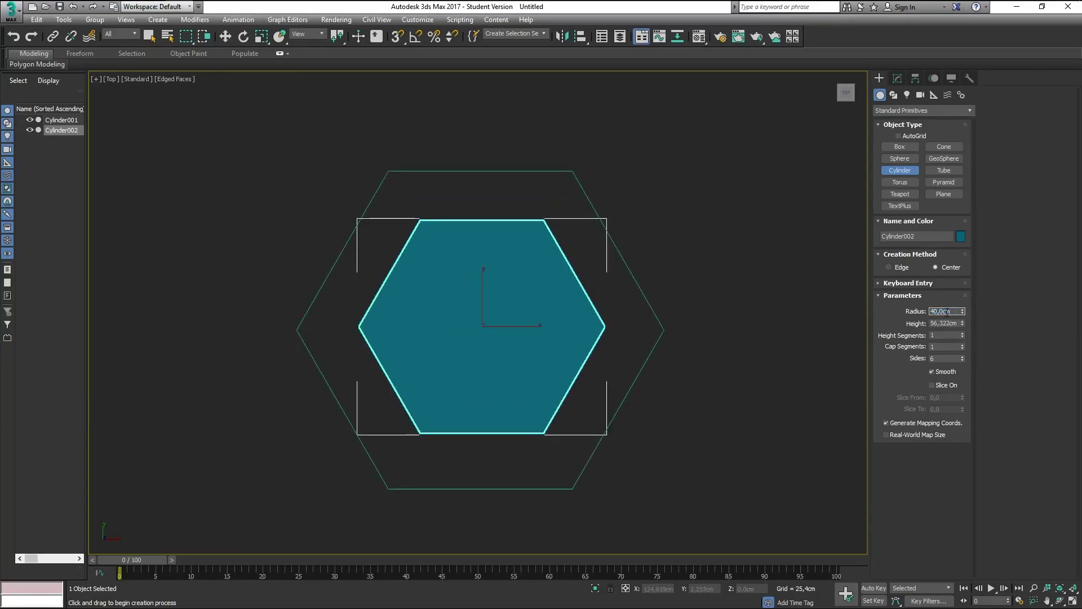
pyautogui.press('Return')
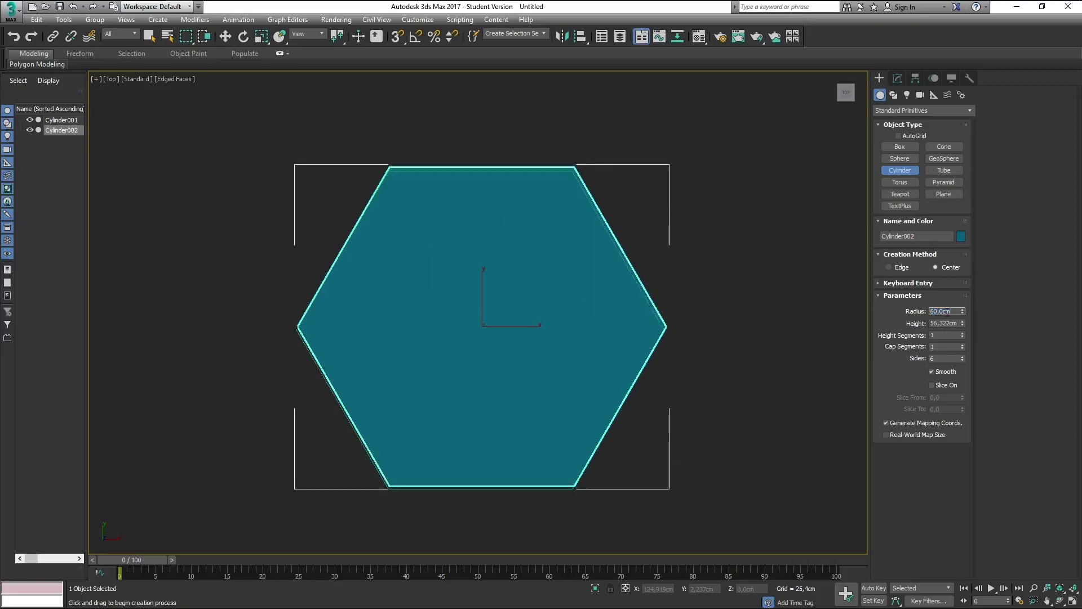
pyautogui.write('0')
pyautogui.press('Return')
pyautogui.moveTo(567, 302); pyautogui.dragTo(598, 268, button='middle')
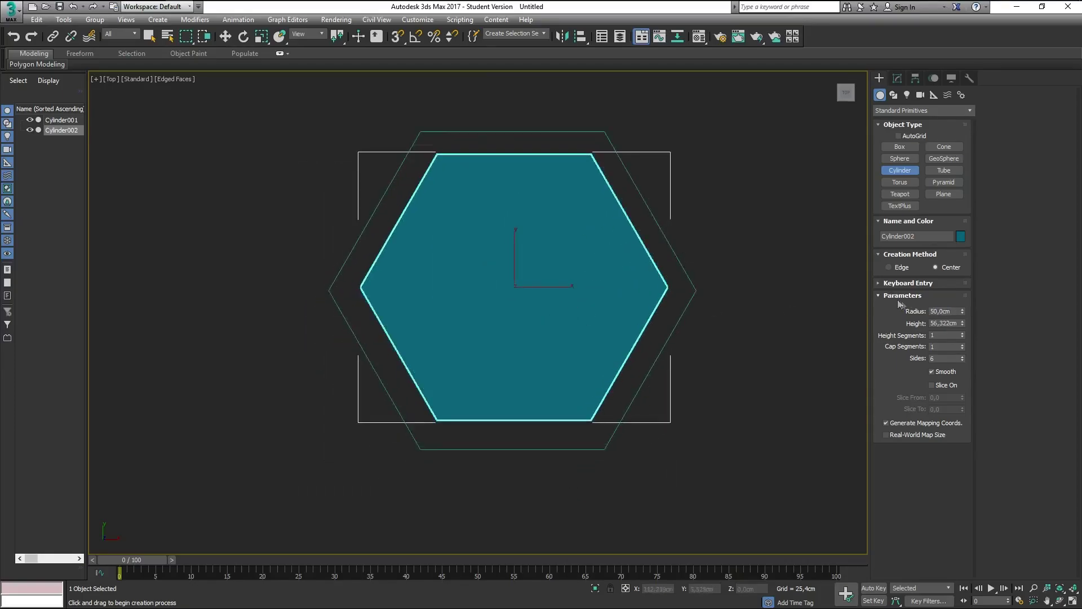
pyautogui.write('45')
pyautogui.press('Return')
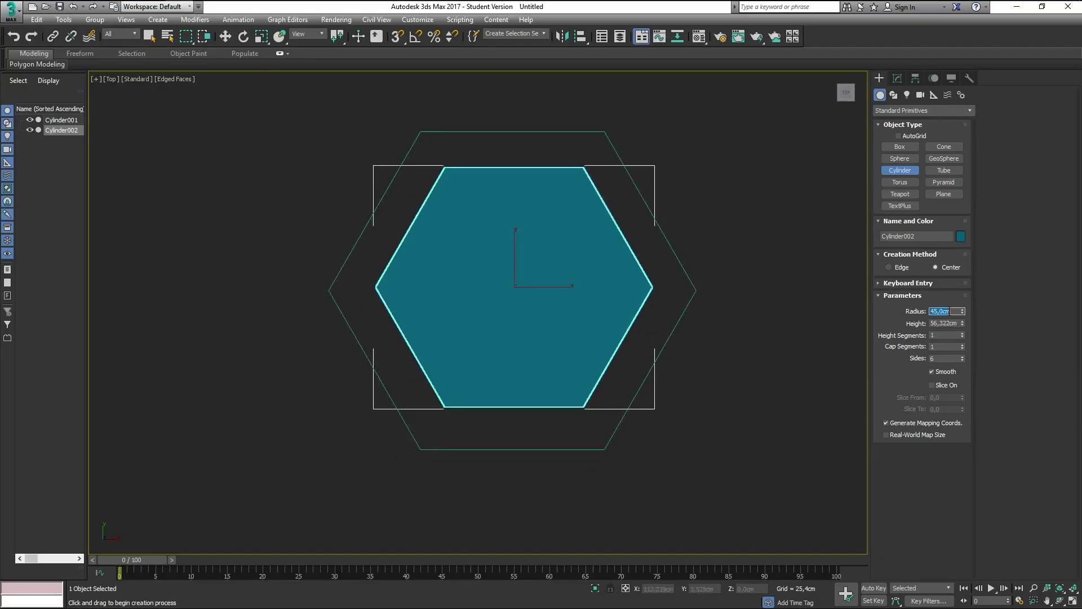
# Step: Set the cylinder's Sides to 24 so it becomes round
pyautogui.click(944, 359)
pyautogui.write('24')
pyautogui.press('Return')
pyautogui.scroll(2, 432, 235)
pyautogui.scroll(1, 454, 292)
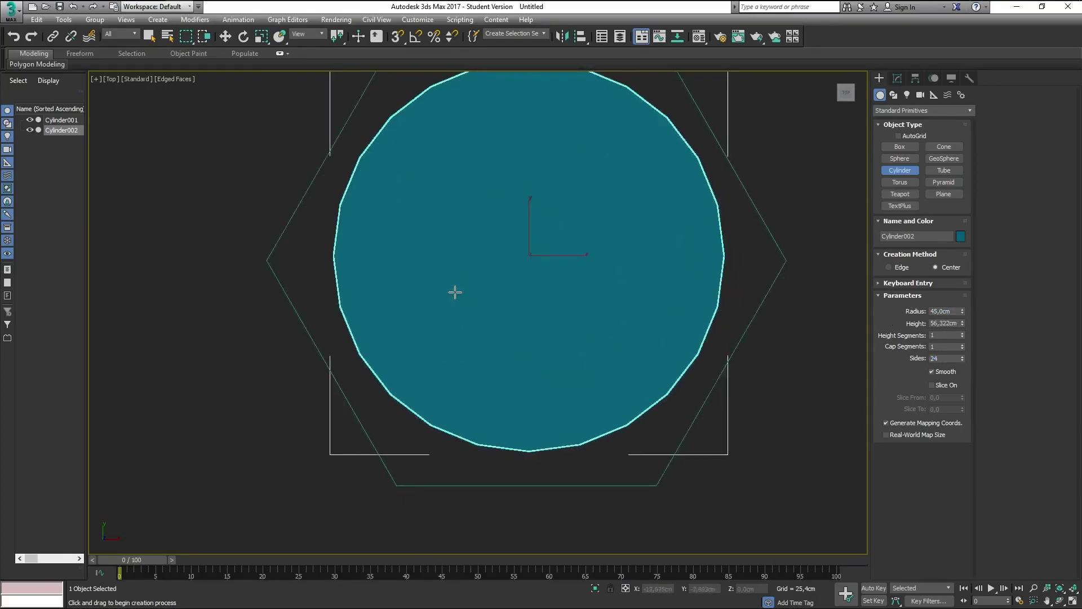
pyautogui.scroll(1, 583, 332)
# Step: Select the hexagonal shell Cylinder001 and its top rim border, then leave Border mode
pyautogui.moveTo(583, 332)
pyautogui.keyDown('alt'); pyautogui.mouseDown(button='middle')
pyautogui.moveTo(568, 306)
pyautogui.moveTo(553, 318)
pyautogui.mouseUp(button='middle'); pyautogui.keyUp('alt')
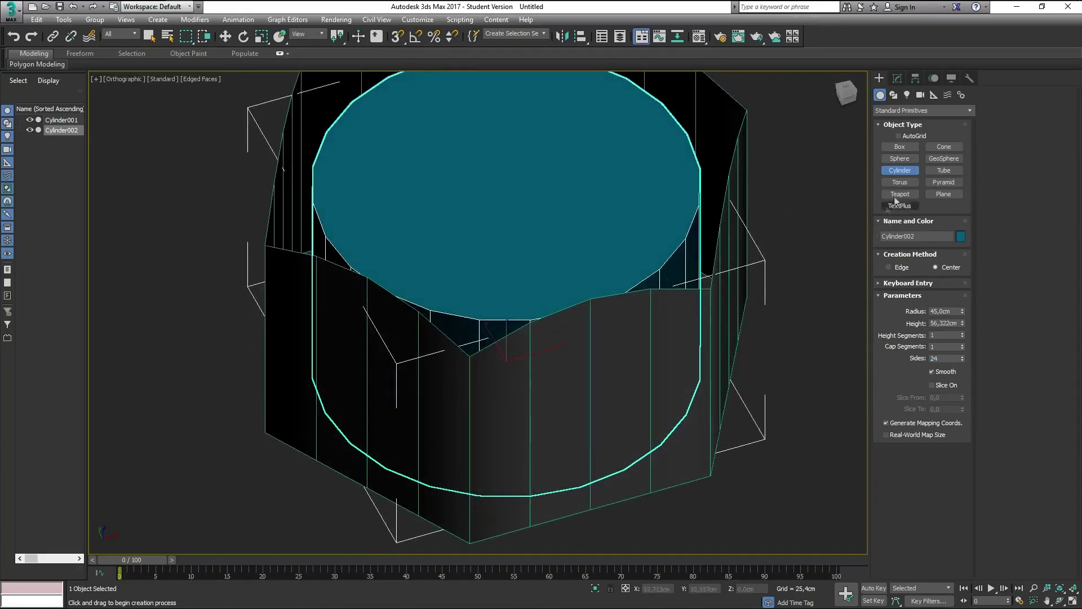
pyautogui.click(647, 334)
pyautogui.moveTo(708, 324)
pyautogui.keyDown('alt'); pyautogui.mouseDown(button='middle')
pyautogui.moveTo(693, 316)
pyautogui.moveTo(868, 234)
pyautogui.mouseUp(button='middle'); pyautogui.keyUp('alt')
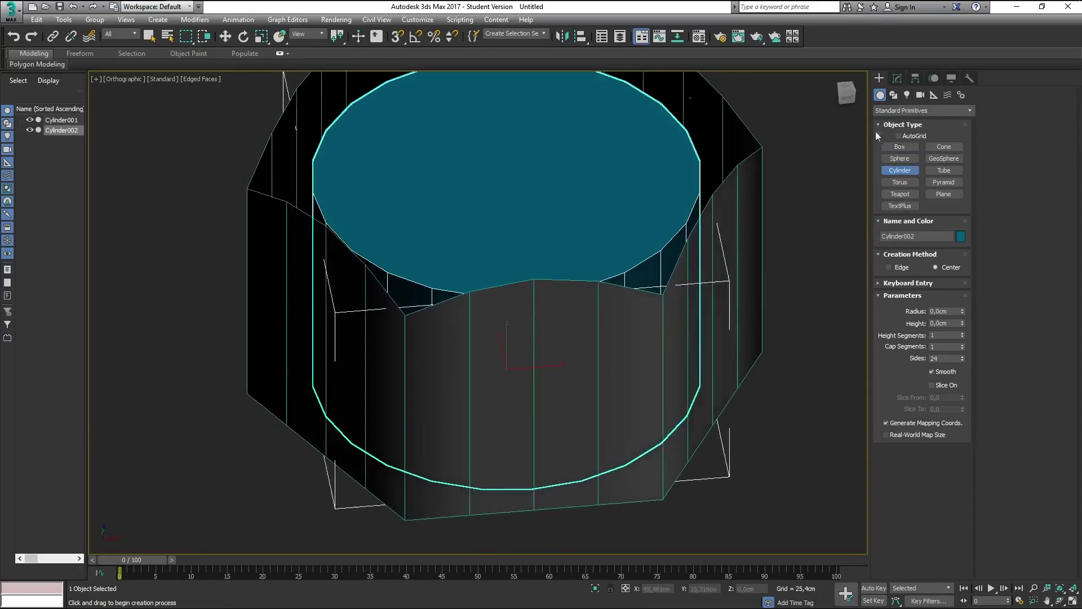
pyautogui.click(896, 78)
pyautogui.click(700, 277)
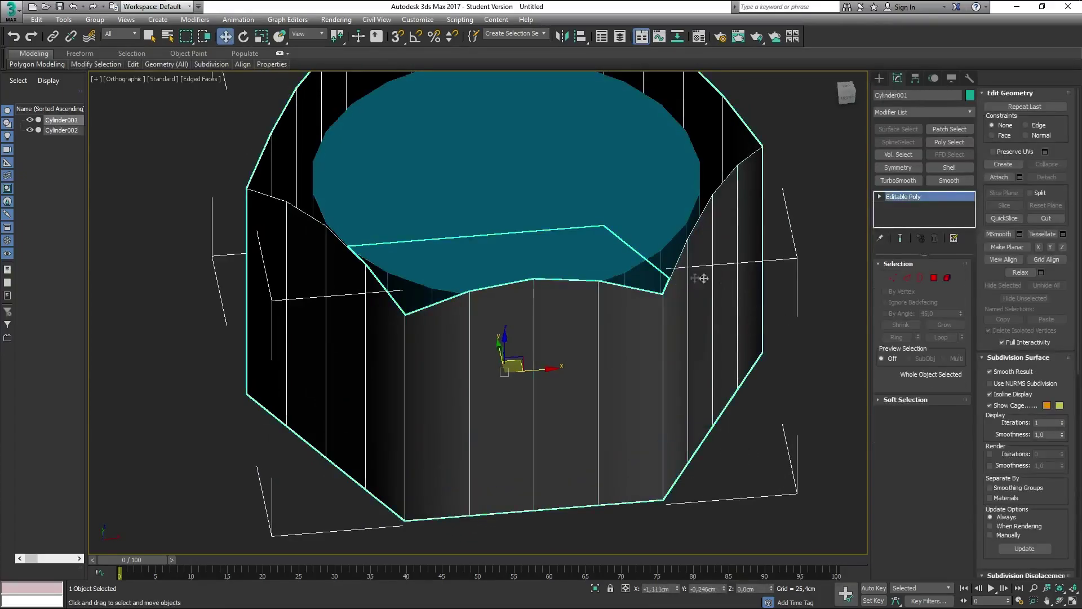
pyautogui.moveTo(702, 277)
pyautogui.keyDown('alt'); pyautogui.mouseDown(button='middle')
pyautogui.moveTo(806, 275)
pyautogui.moveTo(967, 366)
pyautogui.mouseUp(button='middle'); pyautogui.keyUp('alt')
pyautogui.click(921, 277)
pyautogui.click(731, 238)
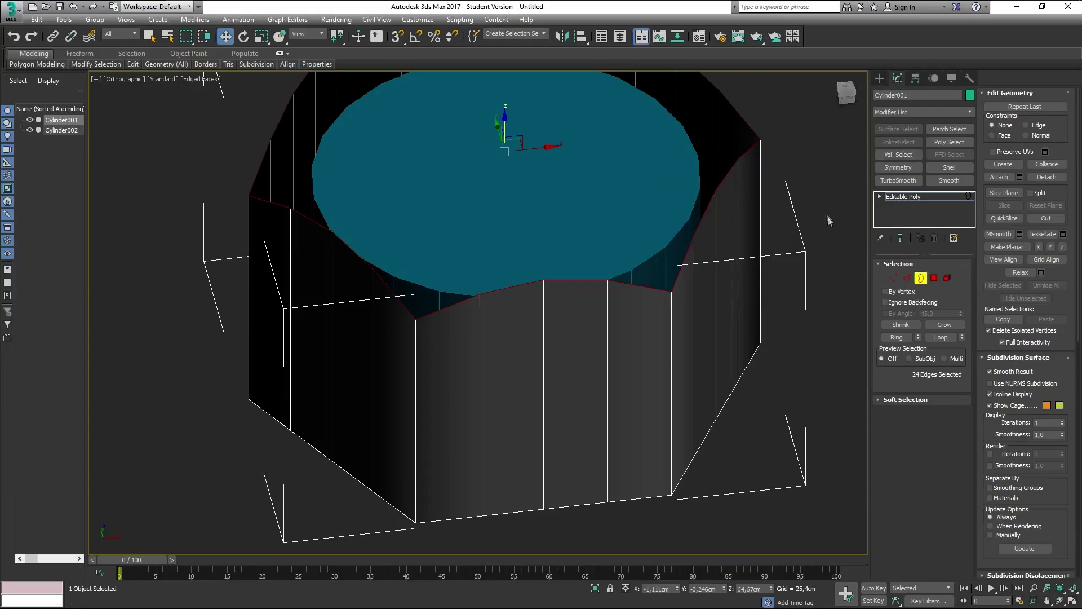
pyautogui.click(921, 279)
# Step: Select Cylinder002, showing 45 cm radius, 56.322 cm height and 24 sides
pyautogui.click(670, 212)
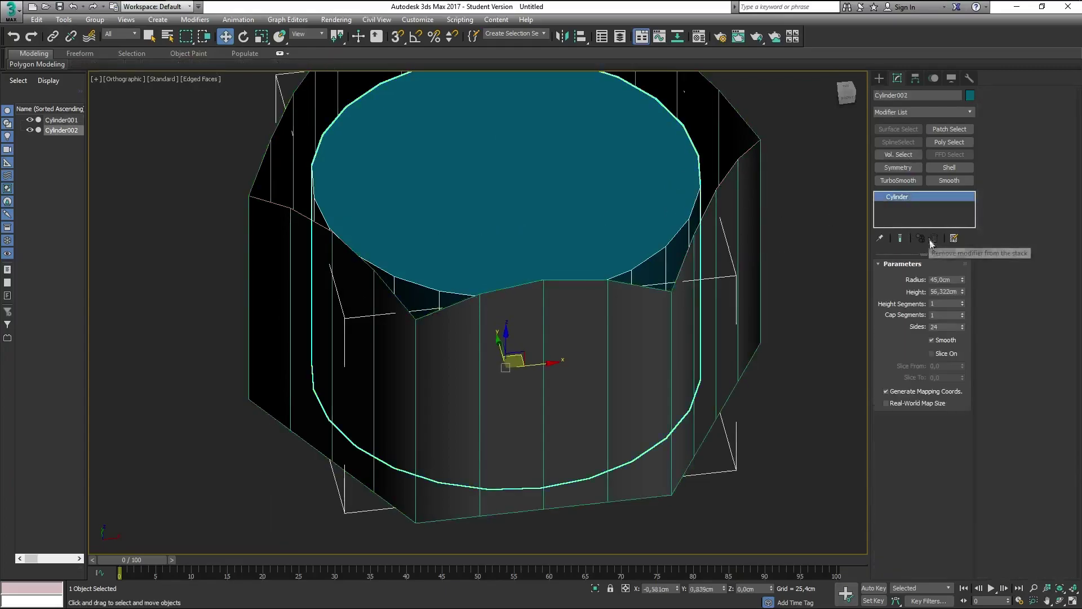
pyautogui.keyDown('alt'); pyautogui.moveTo(648, 237); pyautogui.dragTo(635, 225, button='middle'); pyautogui.keyUp('alt')
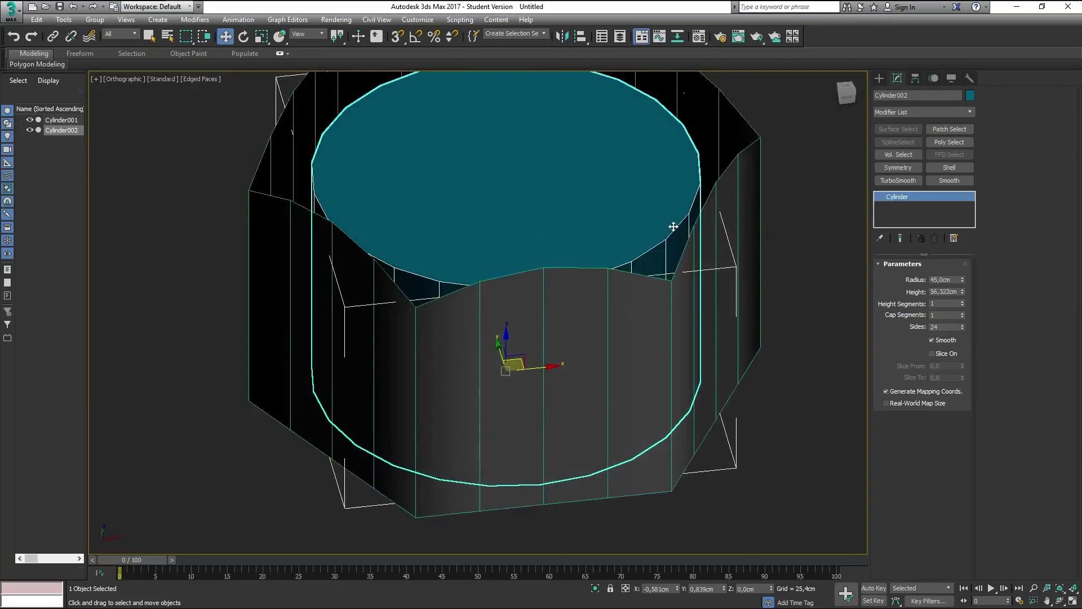
pyautogui.keyDown('alt'); pyautogui.moveTo(674, 226); pyautogui.dragTo(717, 208, button='middle'); pyautogui.keyUp('alt')
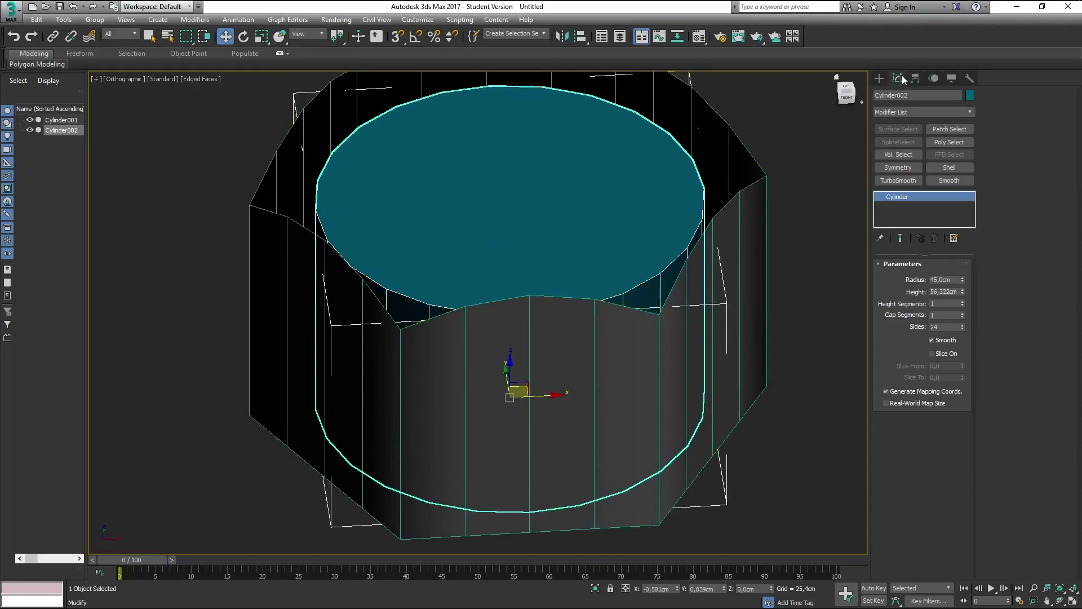
# Step: Convert Cylinder002 to Editable Poly and select its cap polygons in Polygon mode
pyautogui.keyDown('alt'); pyautogui.moveTo(580, 237); pyautogui.dragTo(604, 250, button='middle'); pyautogui.keyUp('alt')
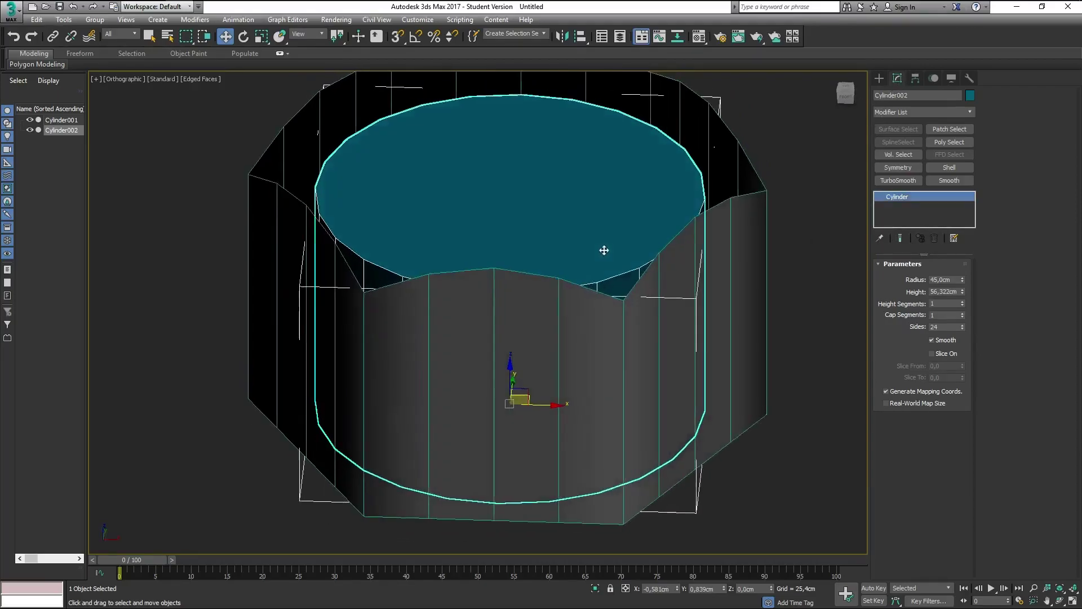
pyautogui.hotkey('ctrl', 'shift', 'e')
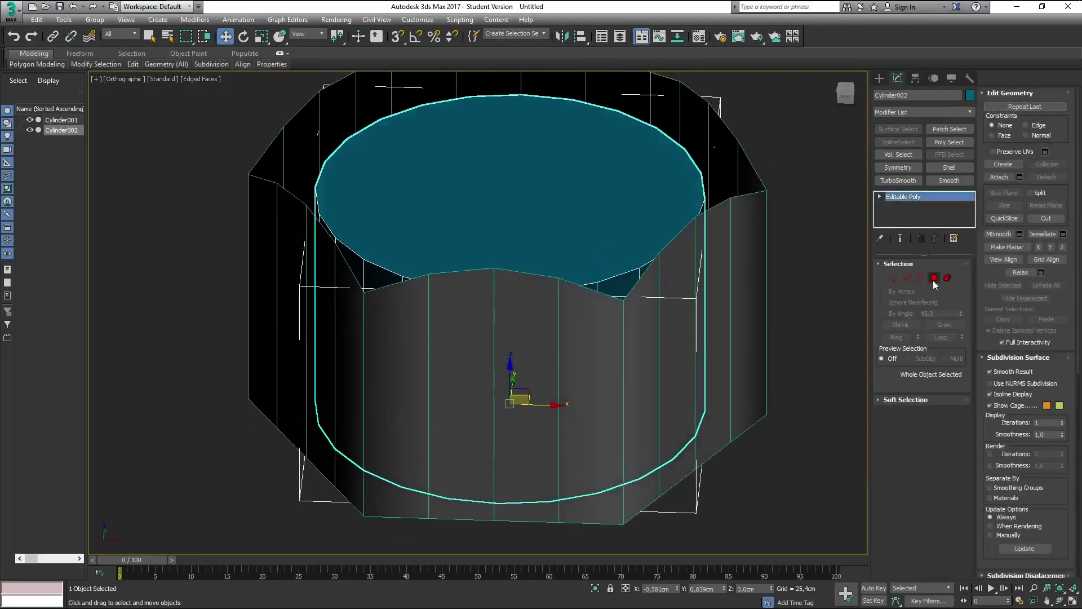
pyautogui.click(933, 278)
pyautogui.click(589, 231)
pyautogui.keyDown('alt'); pyautogui.moveTo(589, 225); pyautogui.dragTo(560, 188, button='middle'); pyautogui.keyUp('alt')
pyautogui.scroll(-3, 560, 189)
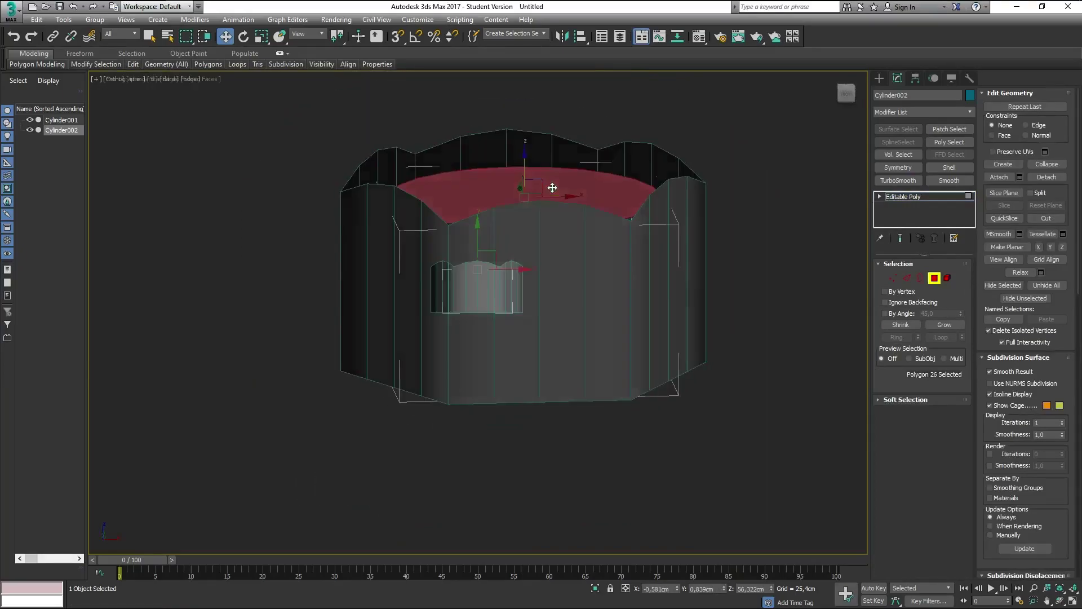
pyautogui.press('f')
pyautogui.scroll(3, 682, 294)
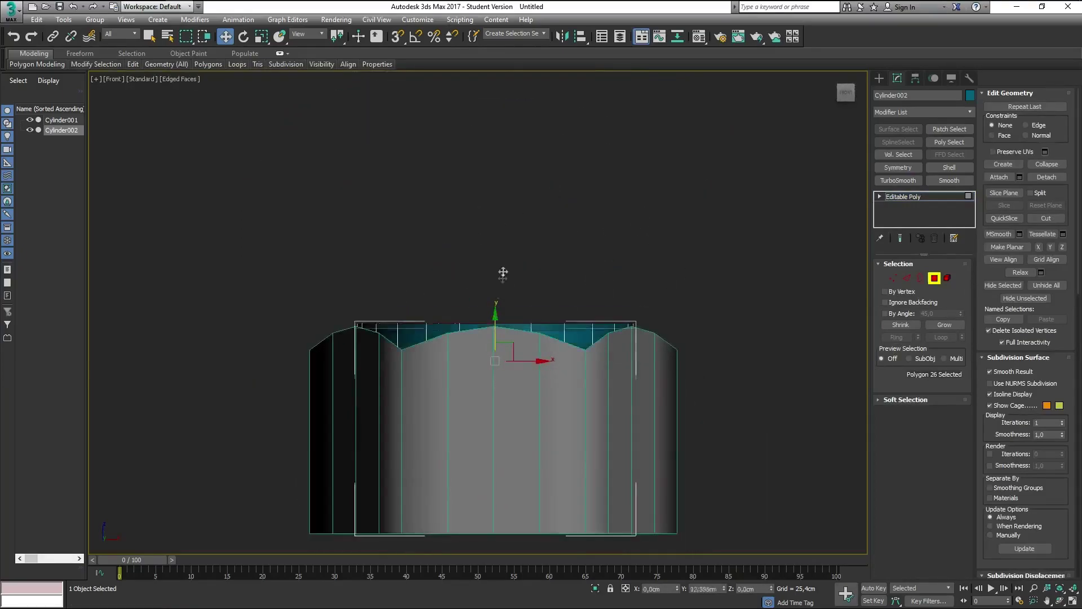
pyautogui.moveTo(503, 273); pyautogui.dragTo(504, 269)
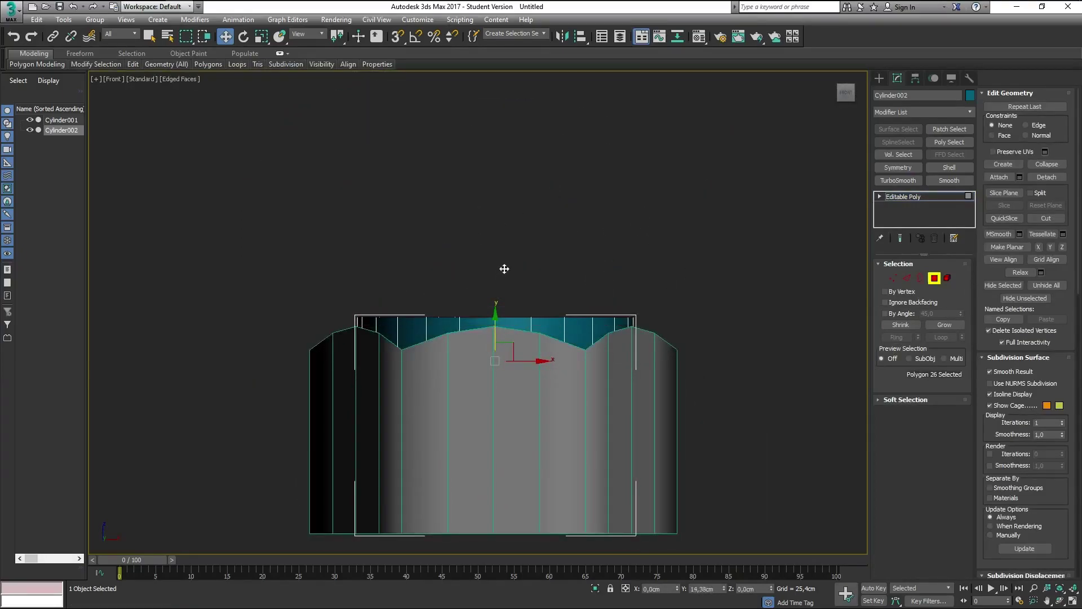
pyautogui.keyDown('alt'); pyautogui.moveTo(504, 269); pyautogui.dragTo(515, 289, button='middle'); pyautogui.keyUp('alt')
pyautogui.click(515, 289)
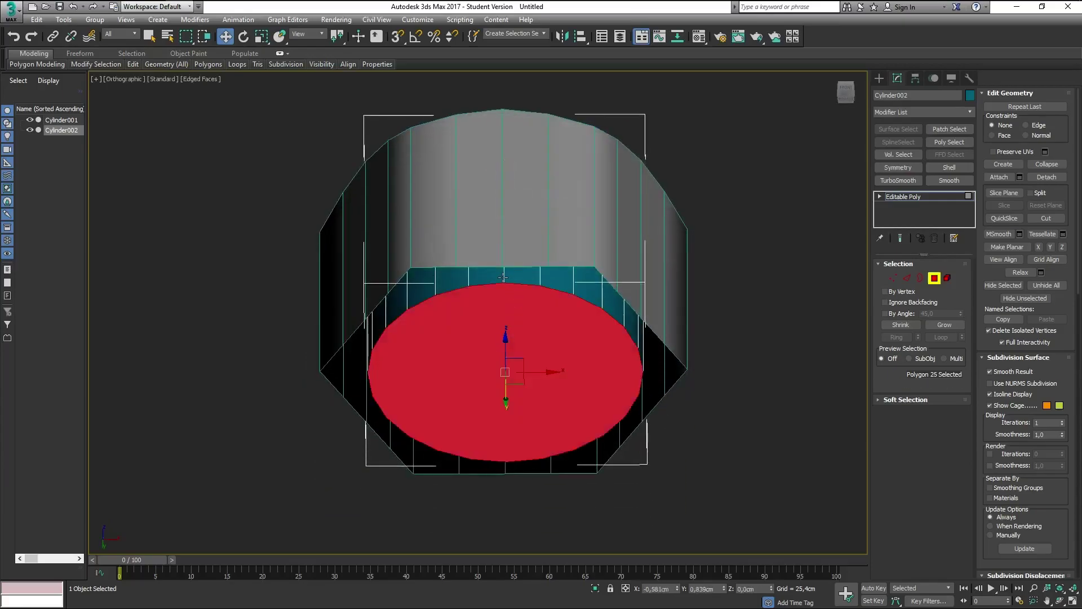
# Step: Loop-select the cylinder's ring of side faces, then select the remaining top cap disc
pyautogui.click(503, 277)
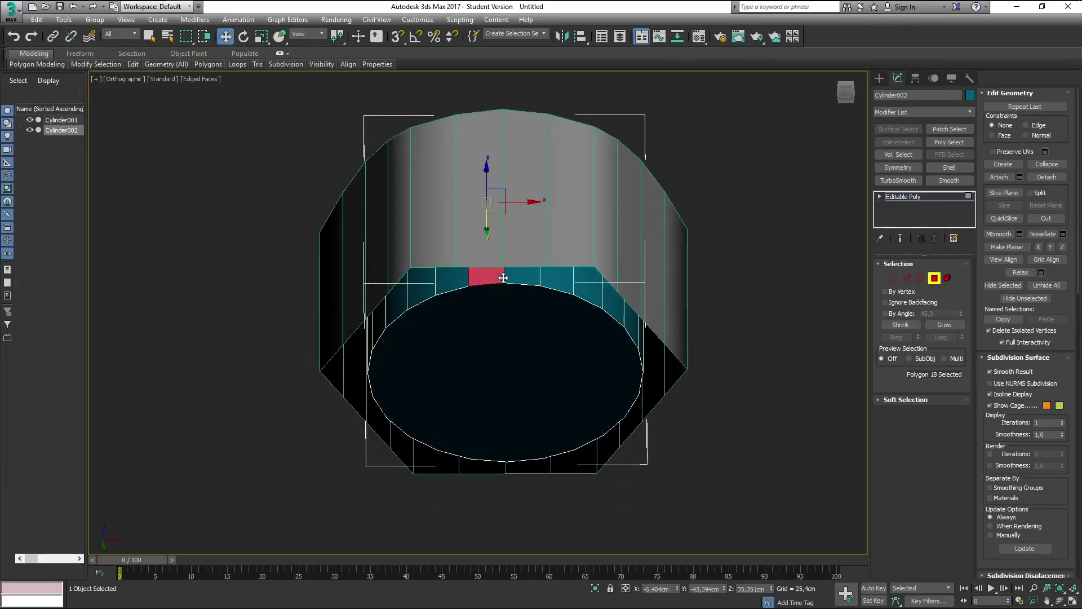
pyautogui.keyDown('shift'); pyautogui.click(504, 278); pyautogui.keyUp('shift')
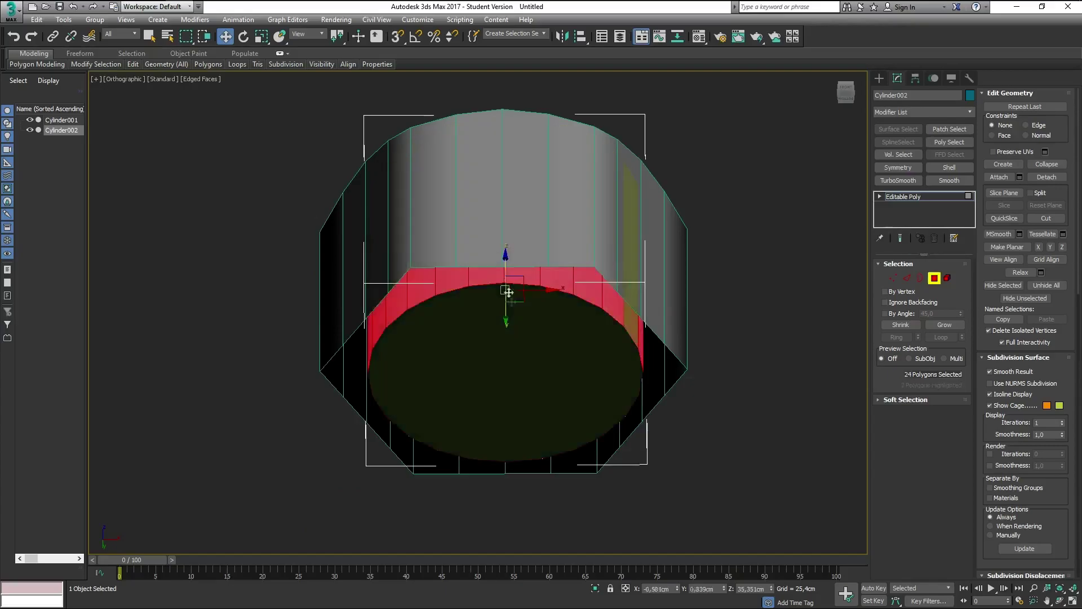
pyautogui.click(502, 353)
pyautogui.keyDown('alt'); pyautogui.moveTo(503, 353); pyautogui.dragTo(567, 378, button='middle'); pyautogui.keyUp('alt')
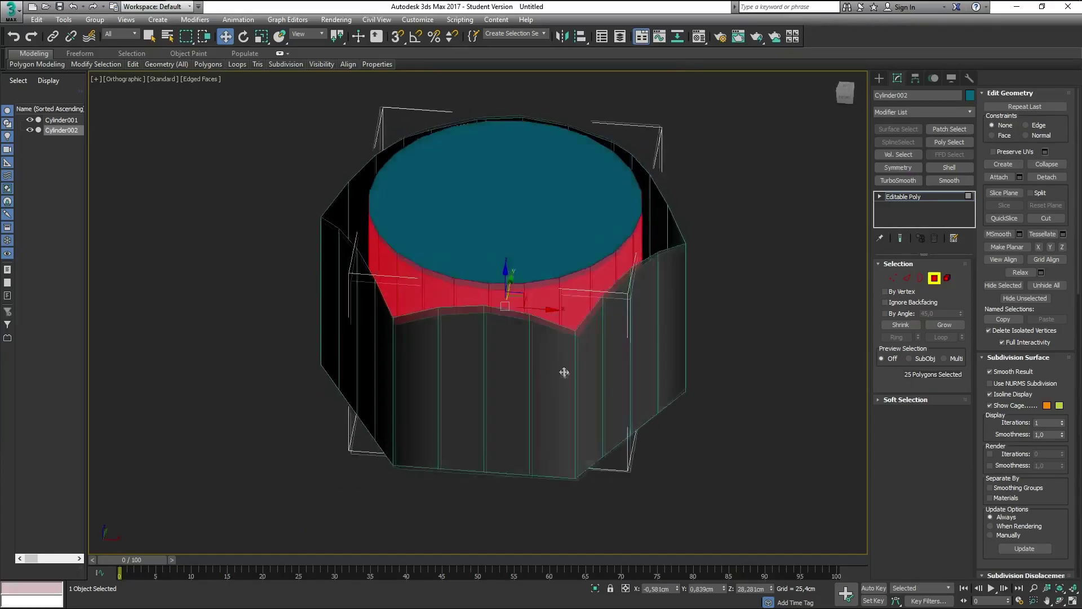
pyautogui.moveTo(562, 307); pyautogui.dragTo(566, 333, button='middle')
pyautogui.click(507, 252)
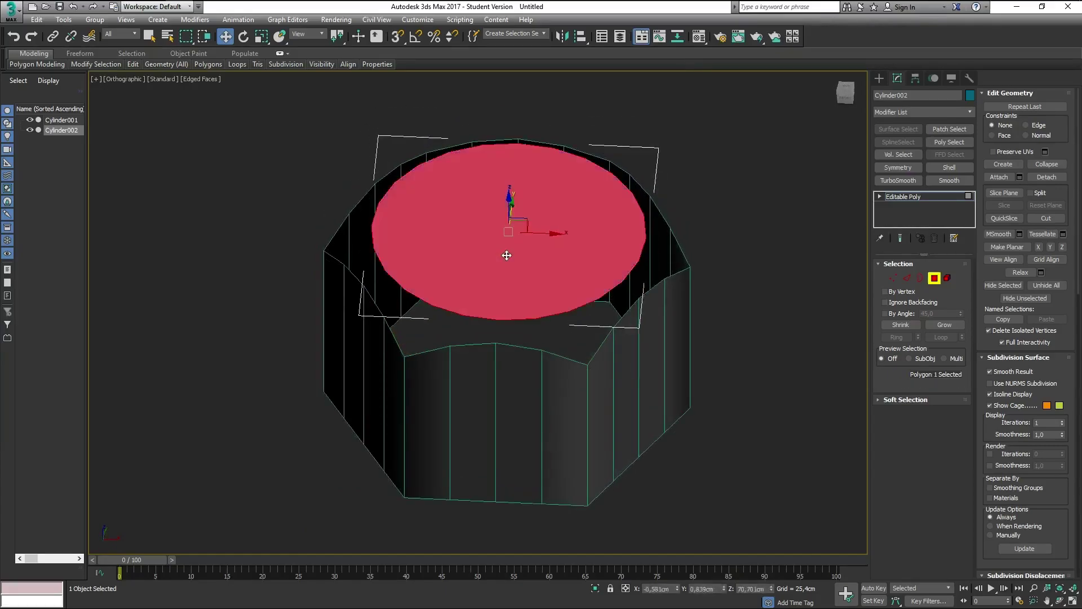
# Step: Set the cap disc's Z to 0, raise it to about 76.7 cm, and zero its X
pyautogui.press('f')
pyautogui.scroll(8, 487, 253)
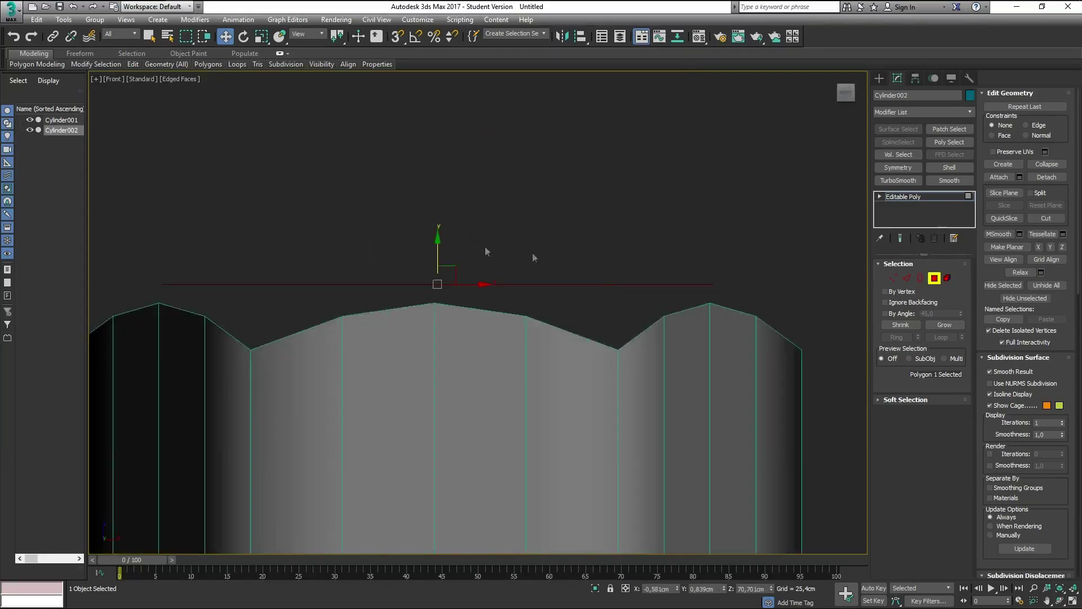
pyautogui.moveTo(439, 236); pyautogui.dragTo(533, 256, button='middle')
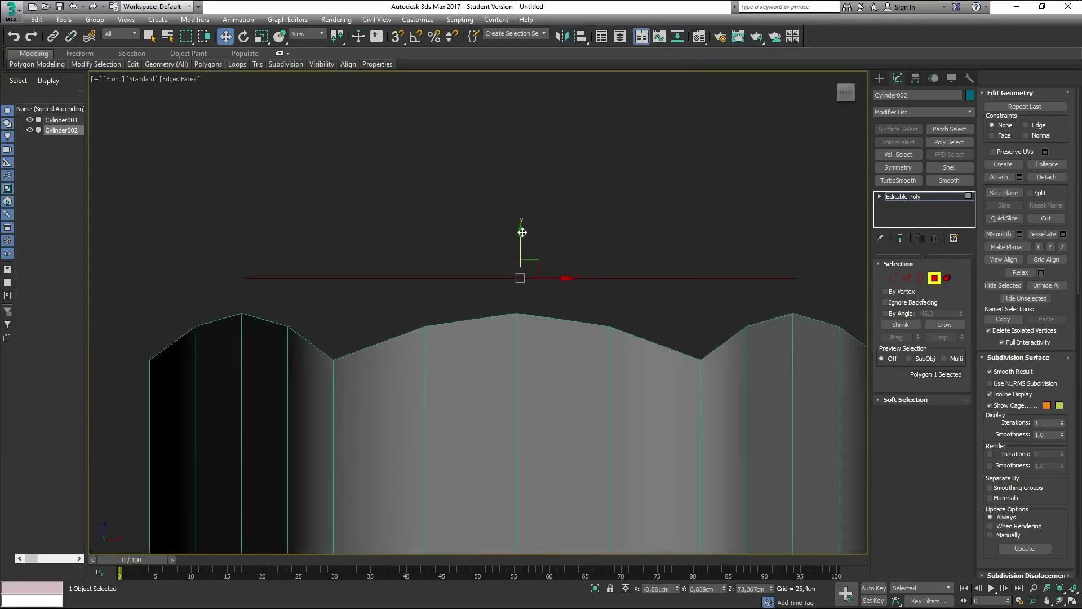
pyautogui.scroll(-2, 625, 301)
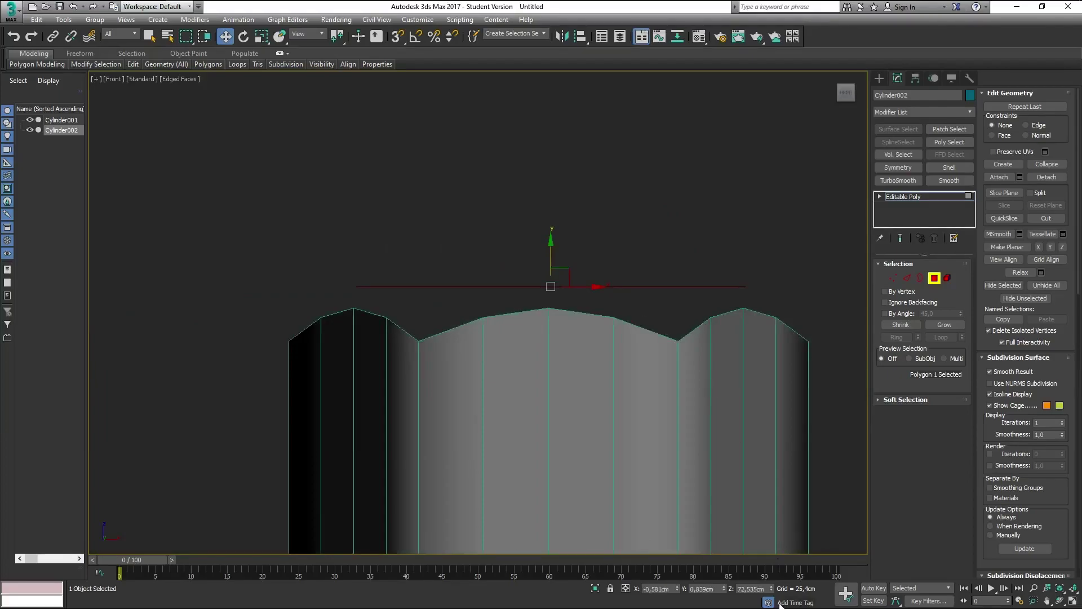
pyautogui.write('0')
pyautogui.press('Return')
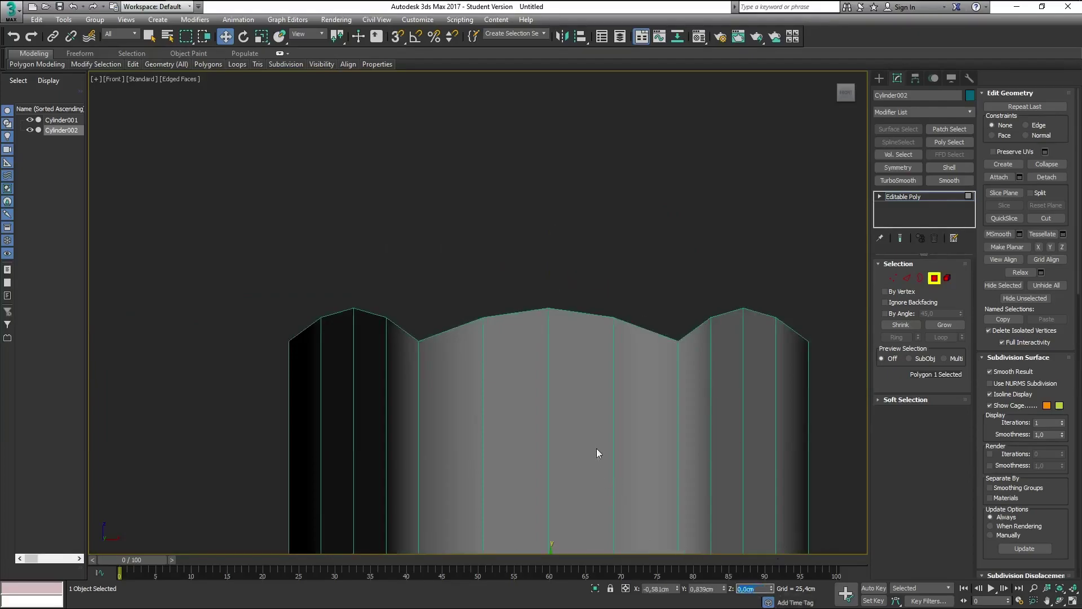
pyautogui.scroll(-1, 653, 431)
pyautogui.scroll(-3, 620, 435)
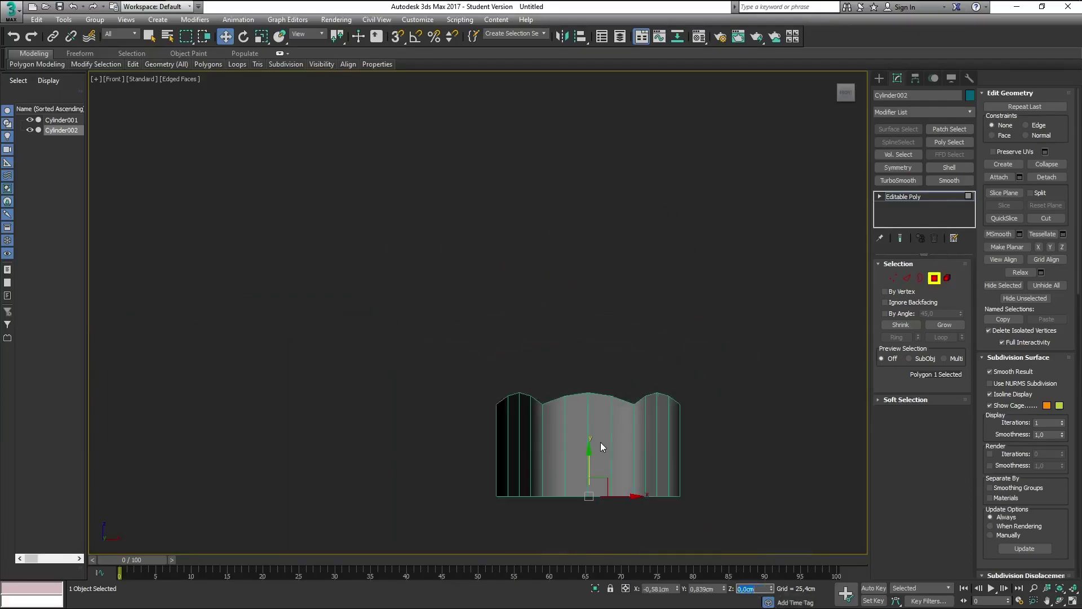
pyautogui.moveTo(590, 436); pyautogui.dragTo(595, 319)
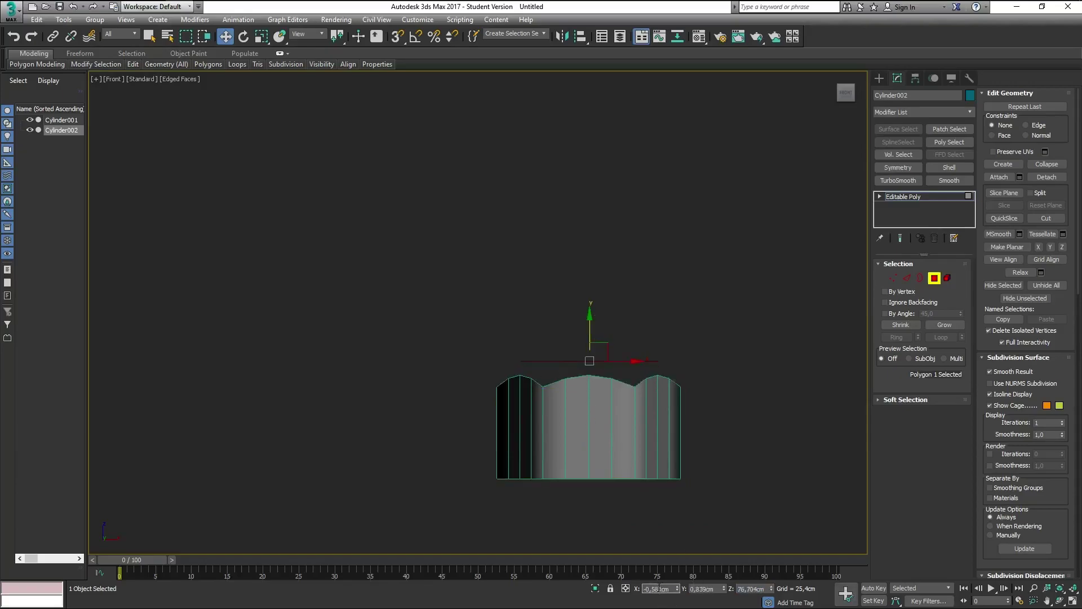
pyautogui.click(698, 588)
pyautogui.moveTo(708, 433)
pyautogui.keyDown('alt'); pyautogui.mouseDown(button='middle')
pyautogui.moveTo(656, 379)
pyautogui.moveTo(658, 307)
pyautogui.mouseUp(button='middle'); pyautogui.keyUp('alt')
# Step: Rotate the cap disc around its Z axis, viewed from above the shell
pyautogui.press('e')
pyautogui.press('r')
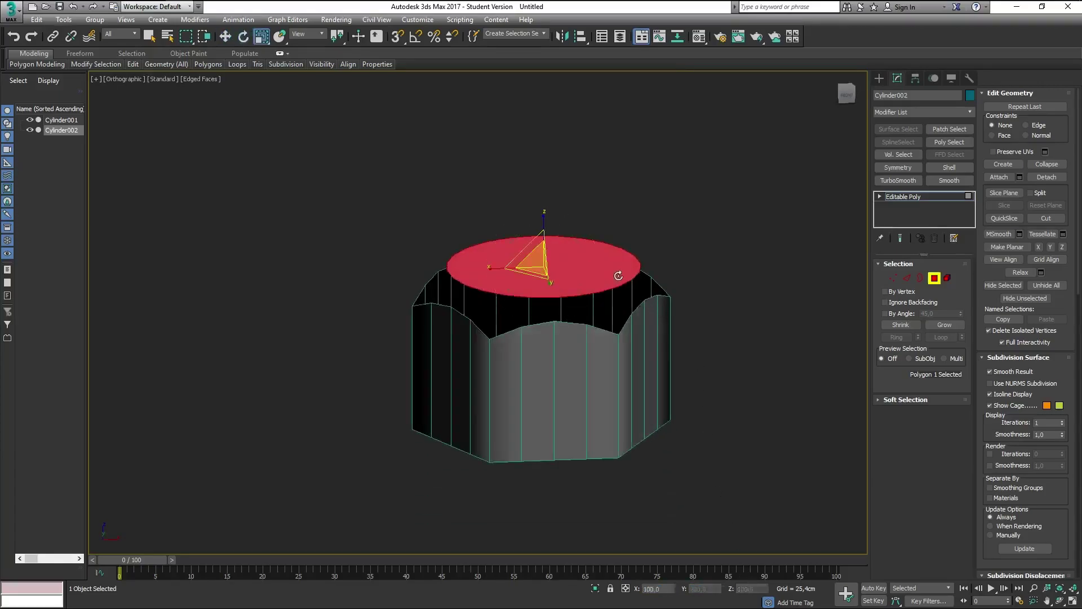
pyautogui.scroll(2, 622, 282)
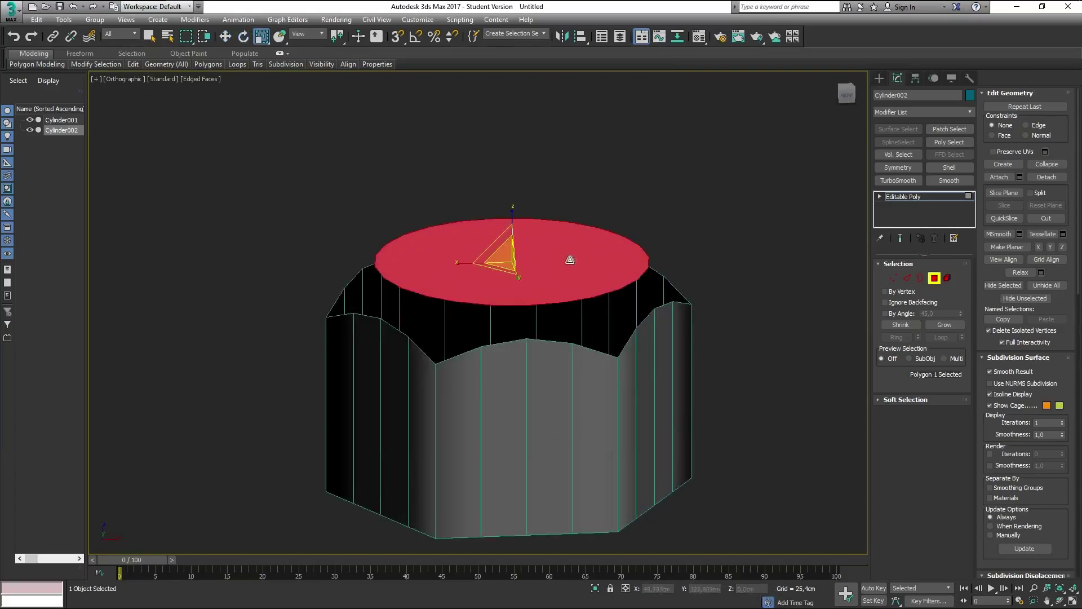
pyautogui.keyDown('alt'); pyautogui.moveTo(570, 259); pyautogui.dragTo(626, 302, button='middle'); pyautogui.keyUp('alt')
pyautogui.press('e')
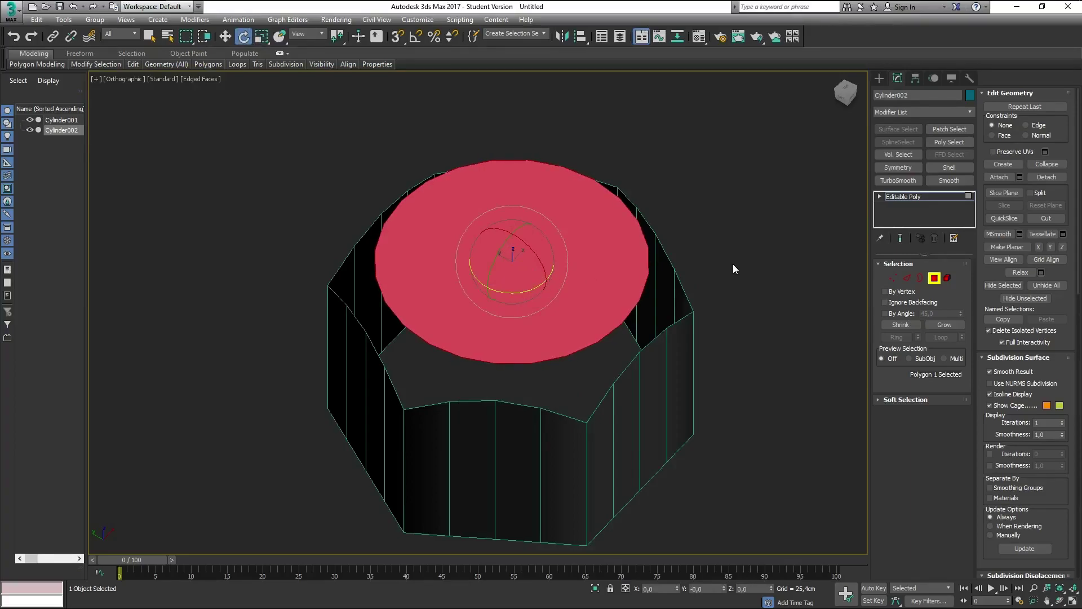
pyautogui.moveTo(542, 289); pyautogui.dragTo(496, 293)
pyautogui.moveTo(512, 290)
pyautogui.keyDown('alt'); pyautogui.mouseDown(button='middle')
pyautogui.moveTo(514, 309)
pyautogui.moveTo(522, 304)
pyautogui.mouseUp(button='middle'); pyautogui.keyUp('alt')
pyautogui.press('w')
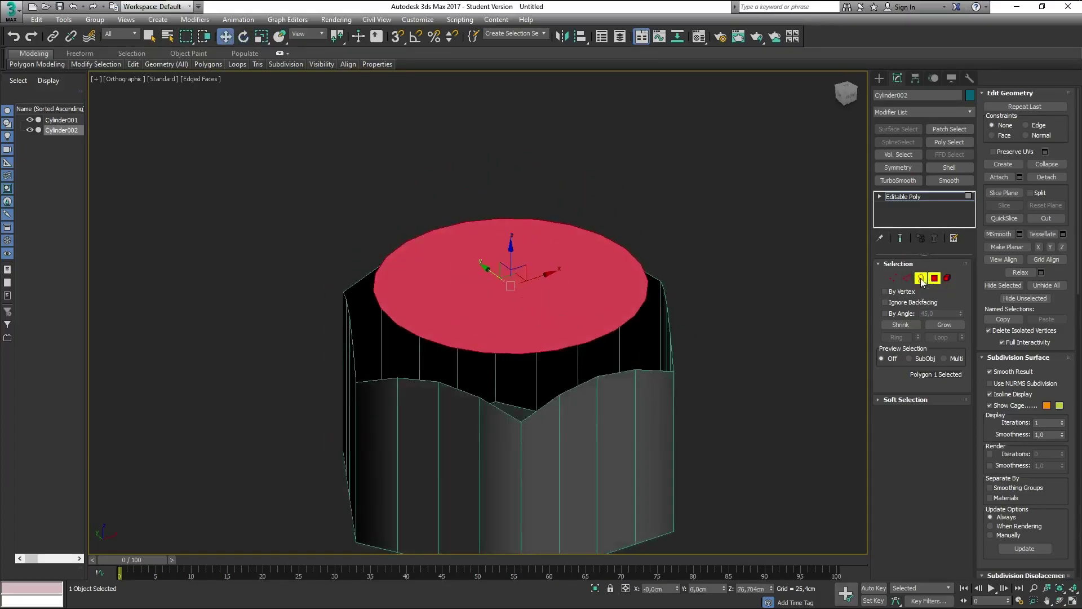
# Step: Select the cap disc's outer border loop, then exit sub-object editing
pyautogui.click(920, 278)
pyautogui.click(599, 336)
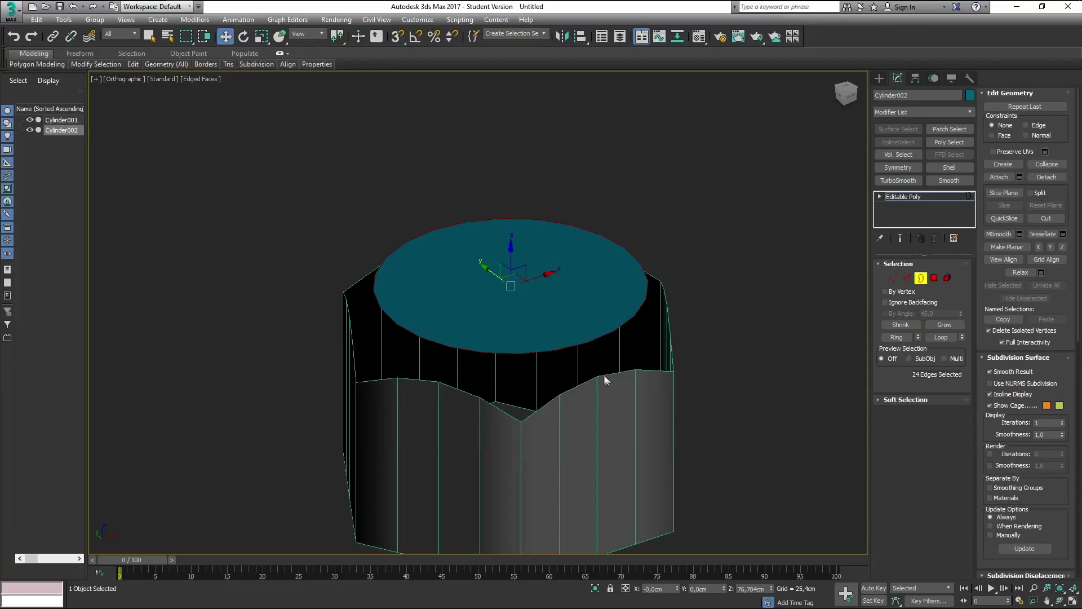
pyautogui.click(920, 277)
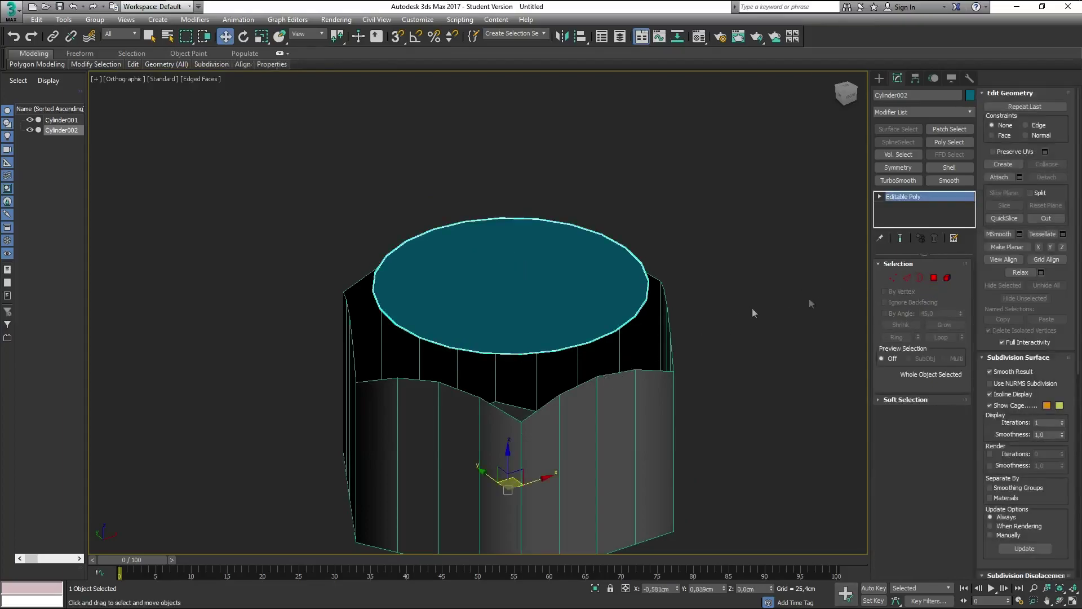
pyautogui.moveTo(750, 309); pyautogui.dragTo(757, 285, button='middle')
# Step: Select the wavy shell Cylinder001 and attach the cap disc Cylinder002 to it
pyautogui.click(651, 376)
pyautogui.click(610, 301)
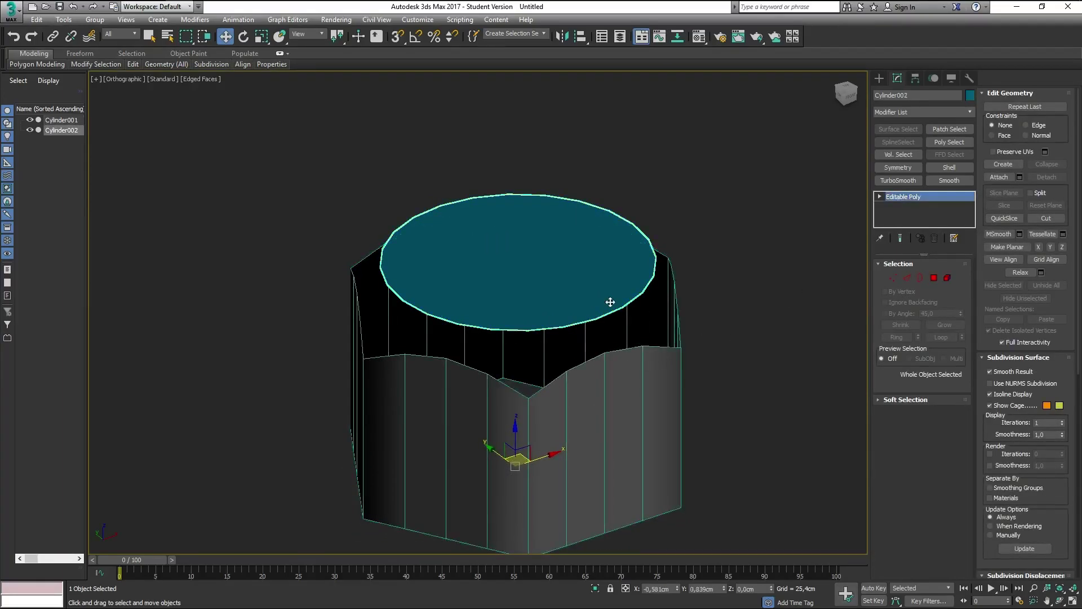
pyautogui.click(638, 331)
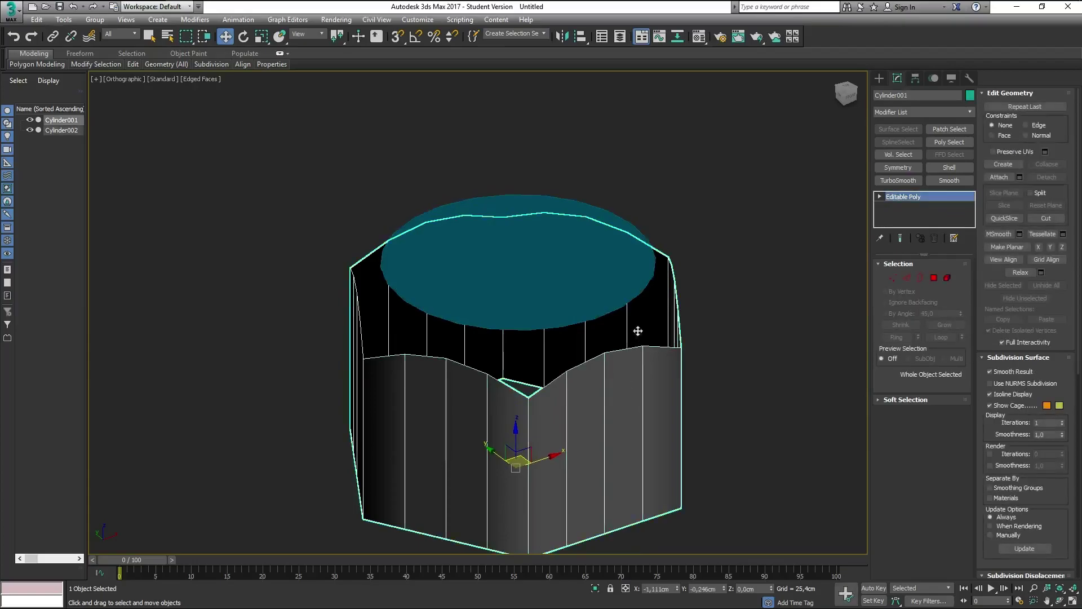
pyautogui.click(1008, 178)
pyautogui.click(512, 229)
pyautogui.keyDown('alt'); pyautogui.moveTo(512, 228); pyautogui.dragTo(548, 303, button='middle'); pyautogui.keyUp('alt')
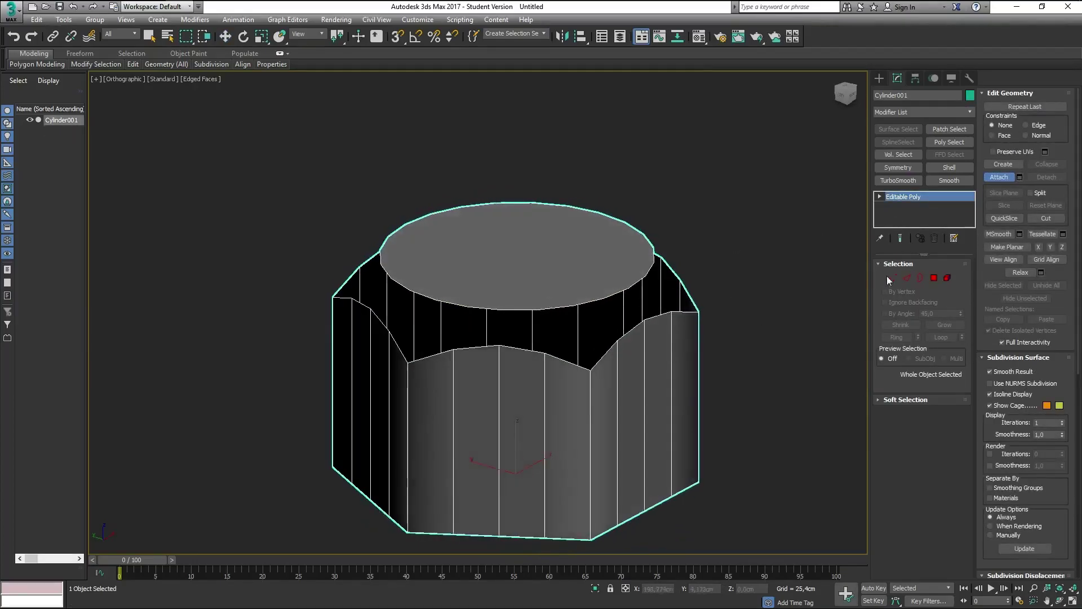
# Step: Bridge the cap disc's border to the shell's top opening with a ring of 24 faces
pyautogui.click(921, 279)
pyautogui.click(568, 302)
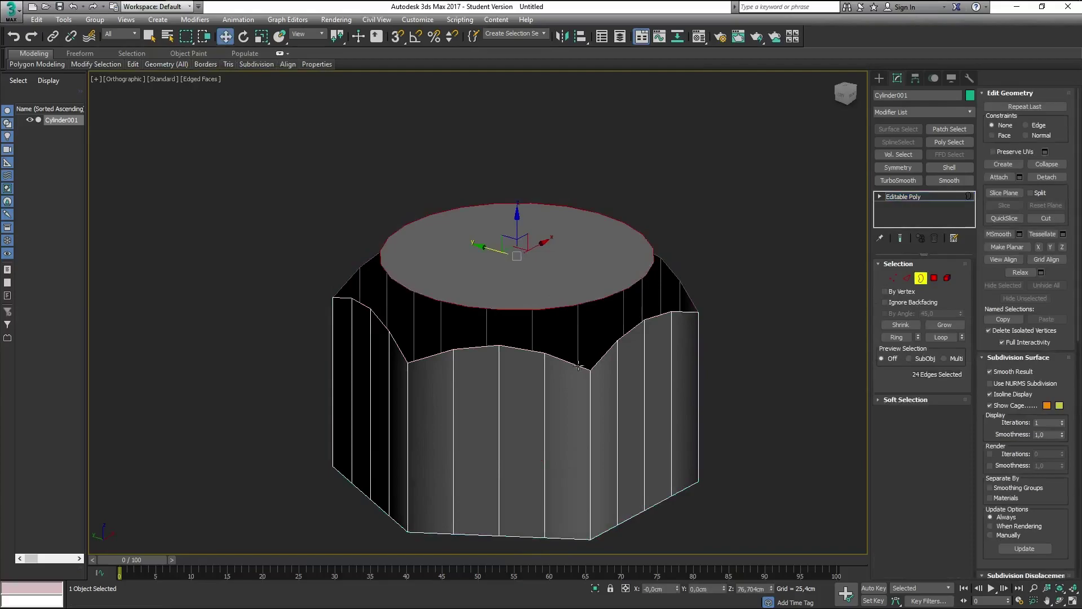
pyautogui.keyDown('alt'); pyautogui.moveTo(579, 366); pyautogui.dragTo(599, 338, button='middle'); pyautogui.keyUp('alt')
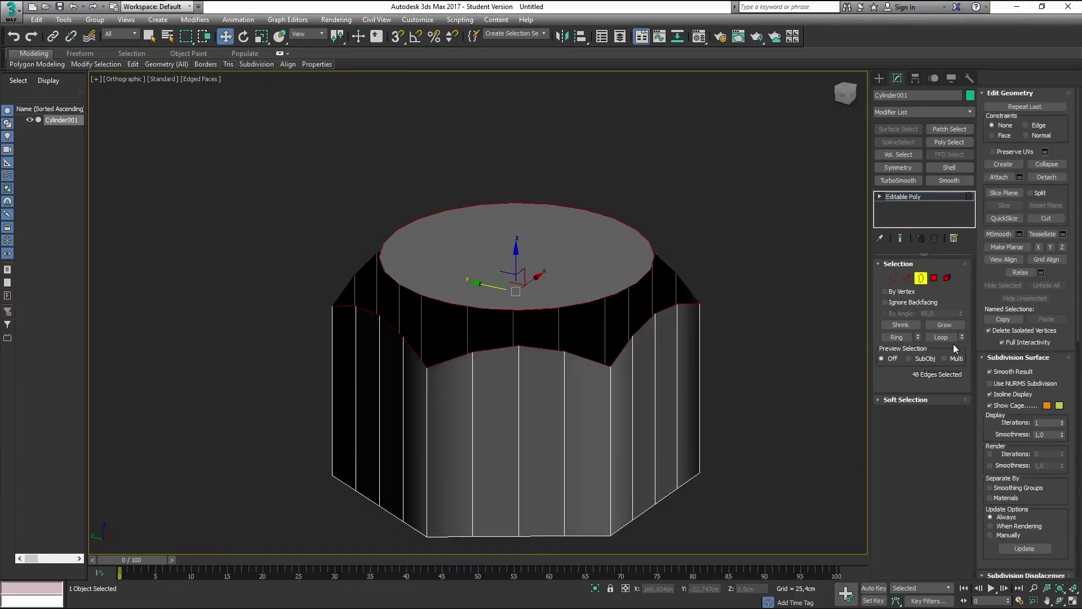
pyautogui.click(907, 278)
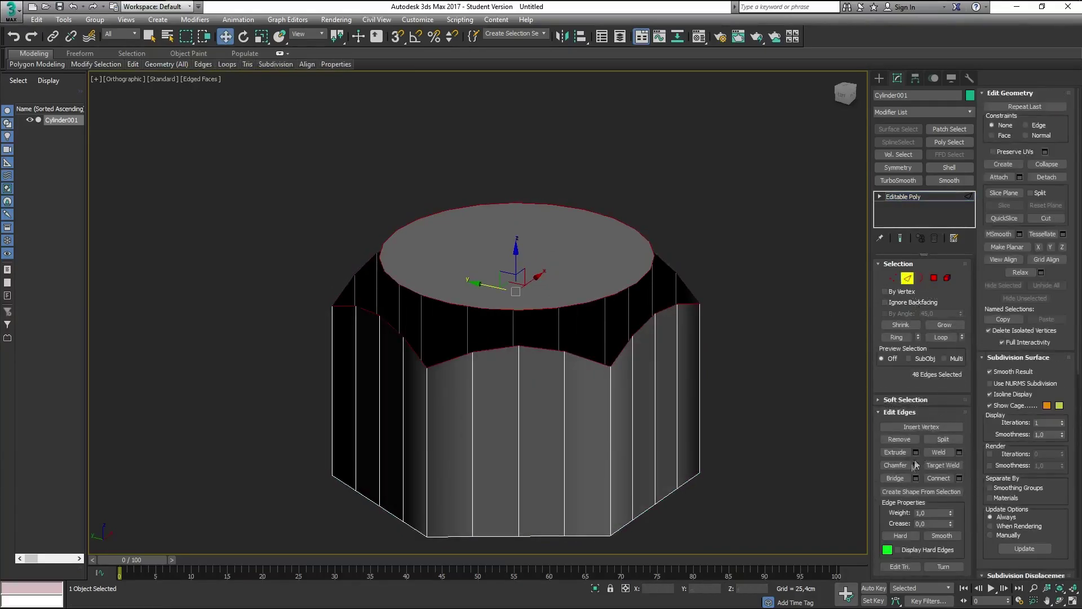
pyautogui.click(915, 478)
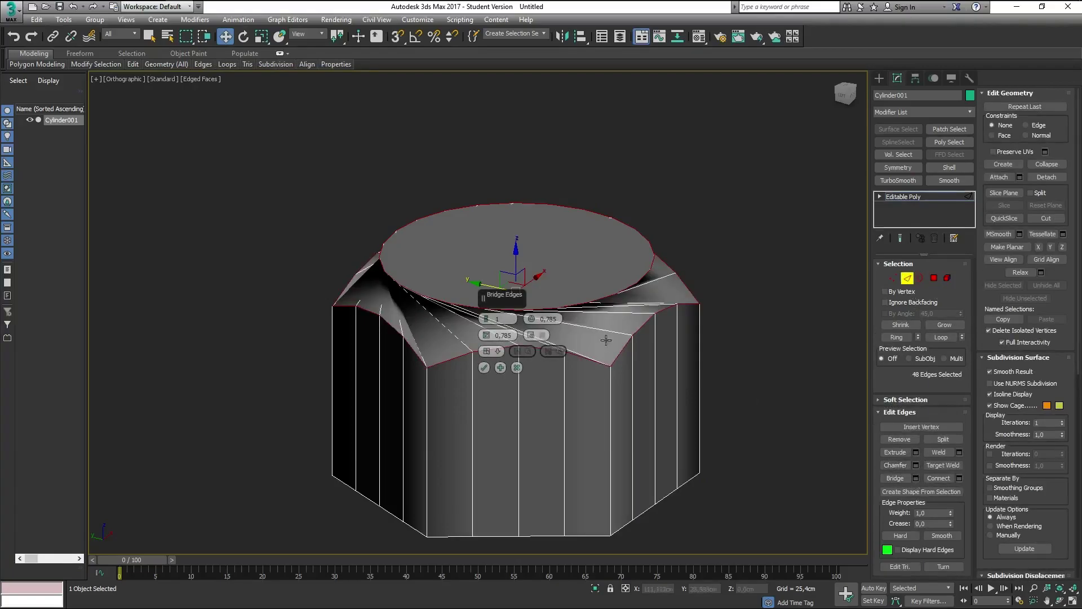
pyautogui.moveTo(606, 339)
pyautogui.keyDown('alt'); pyautogui.mouseDown(button='middle')
pyautogui.moveTo(647, 326)
pyautogui.moveTo(507, 304)
pyautogui.mouseUp(button='middle'); pyautogui.keyUp('alt')
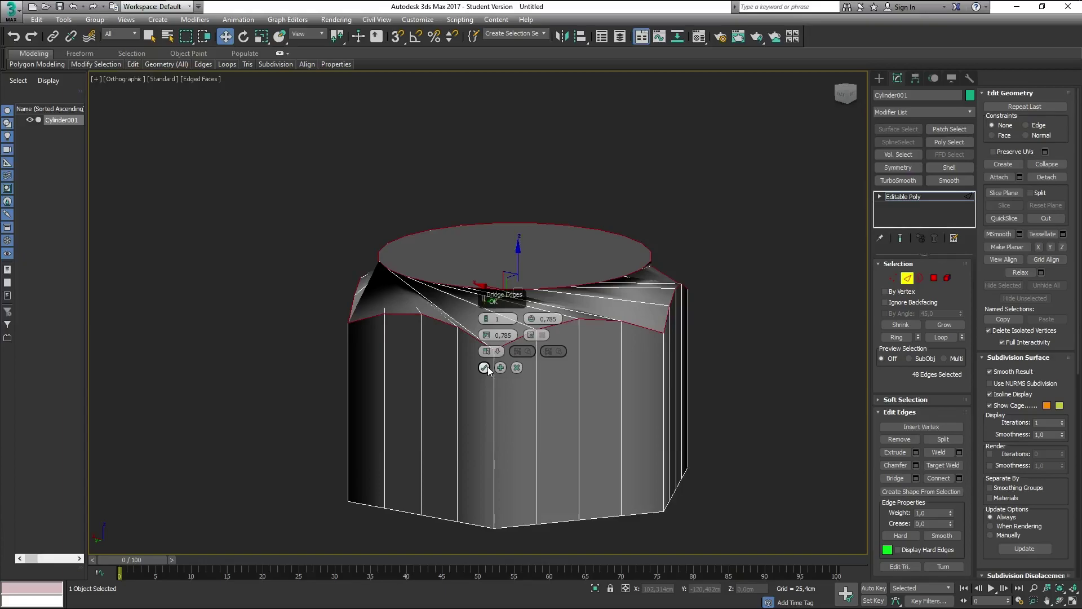
pyautogui.click(484, 367)
pyautogui.click(934, 278)
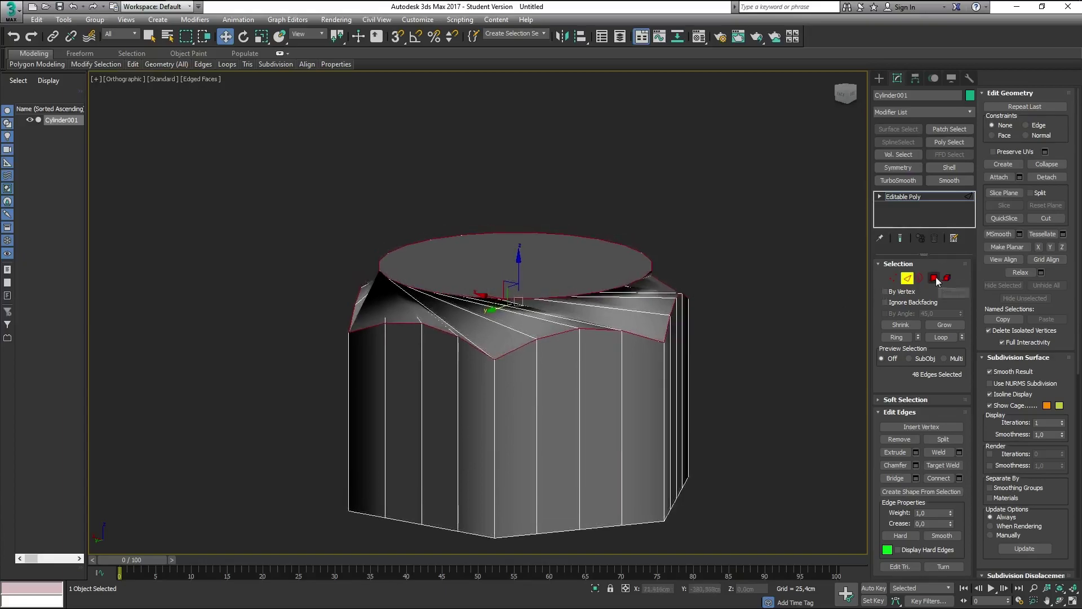
# Step: Rotate the top cap face so the bridge faces untwist and run straight
pyautogui.click(563, 273)
pyautogui.scroll(4, 573, 273)
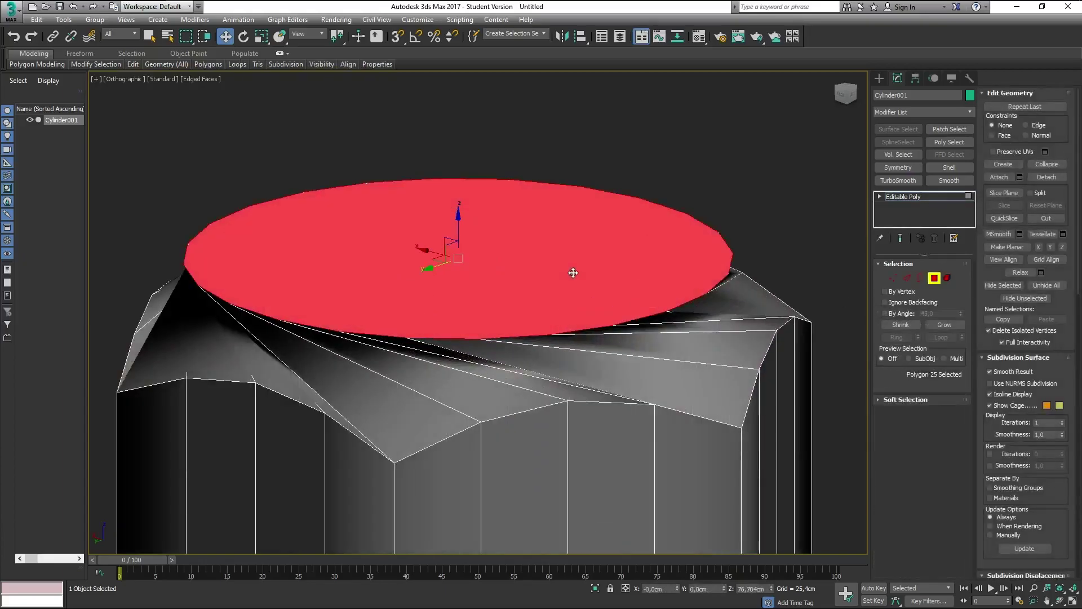
pyautogui.press('r')
pyautogui.press('e')
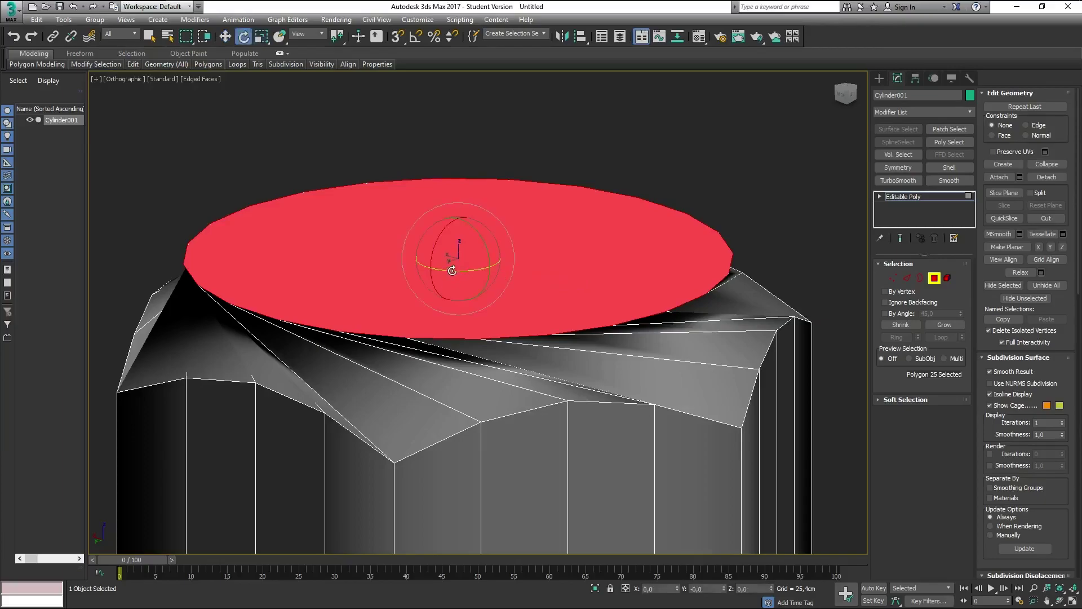
pyautogui.moveTo(455, 271); pyautogui.dragTo(675, 409)
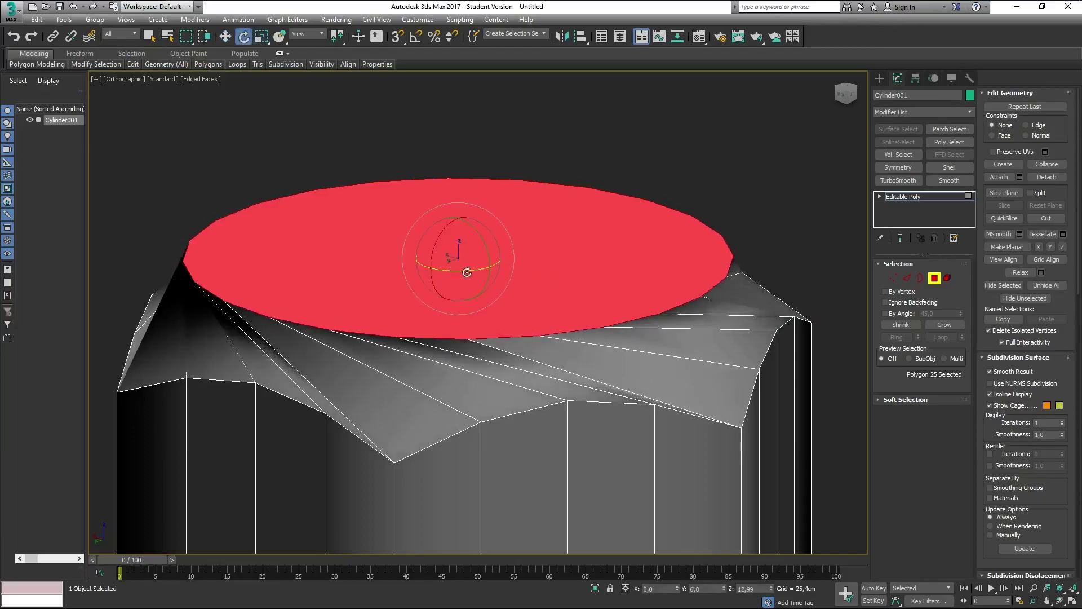
pyautogui.rightClick(675, 409)
pyautogui.write('60')
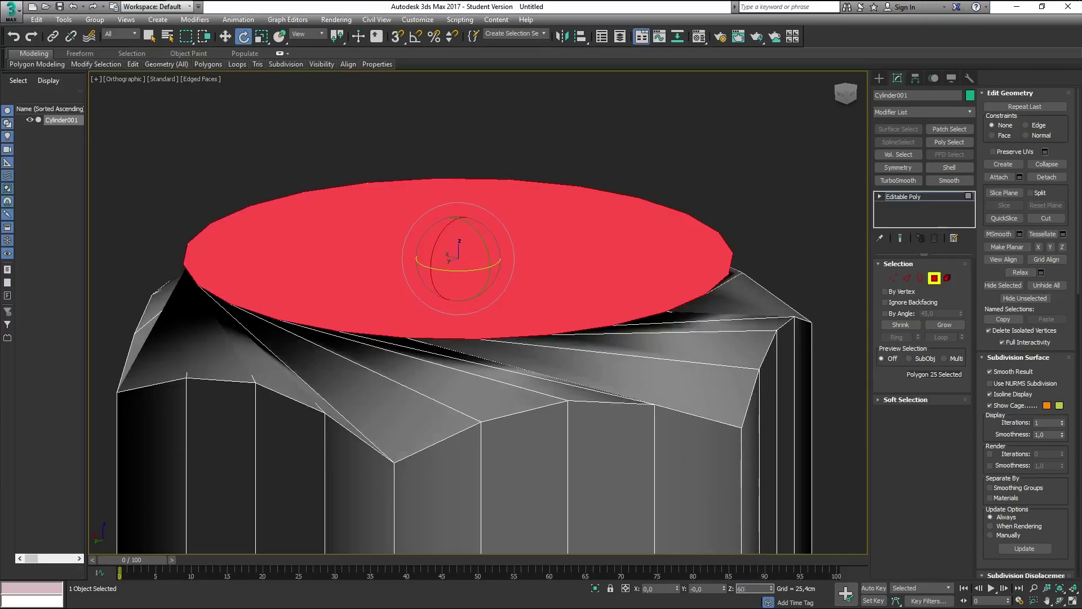
pyautogui.press('Return')
# Step: Move the top cap slightly lower, then view it from the front
pyautogui.scroll(-3, 658, 378)
pyautogui.keyDown('alt'); pyautogui.moveTo(544, 368); pyautogui.dragTo(568, 372, button='middle'); pyautogui.keyUp('alt')
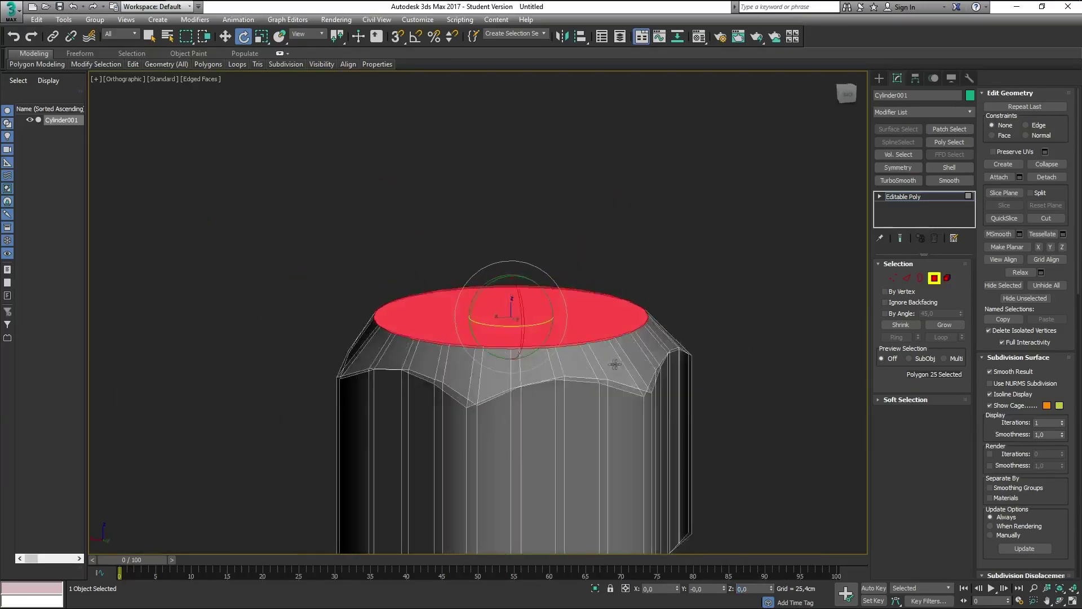
pyautogui.press('w')
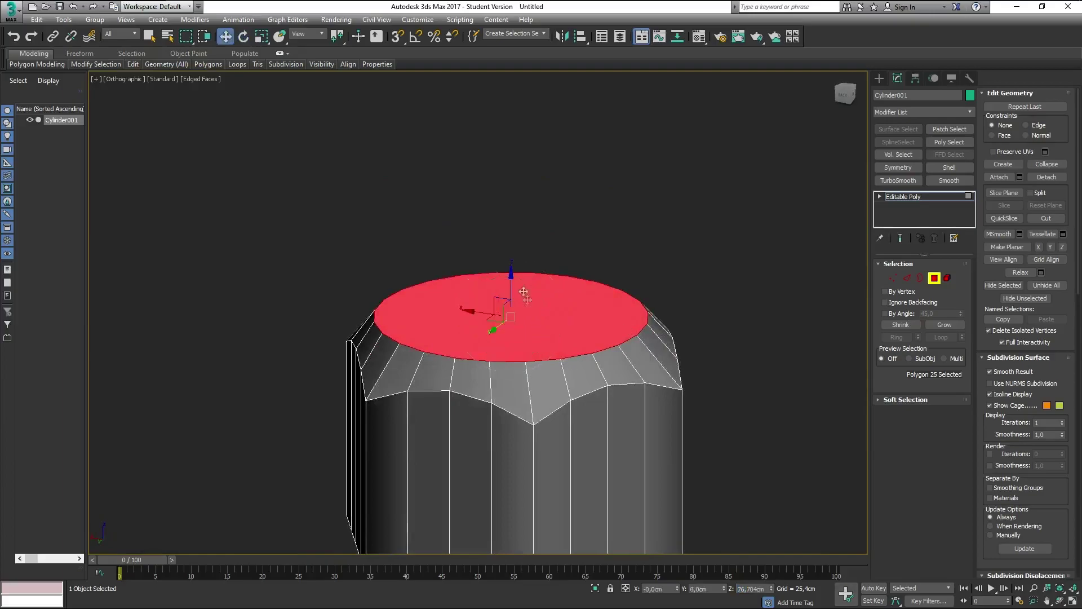
pyautogui.moveTo(512, 275); pyautogui.dragTo(522, 271)
pyautogui.press('f')
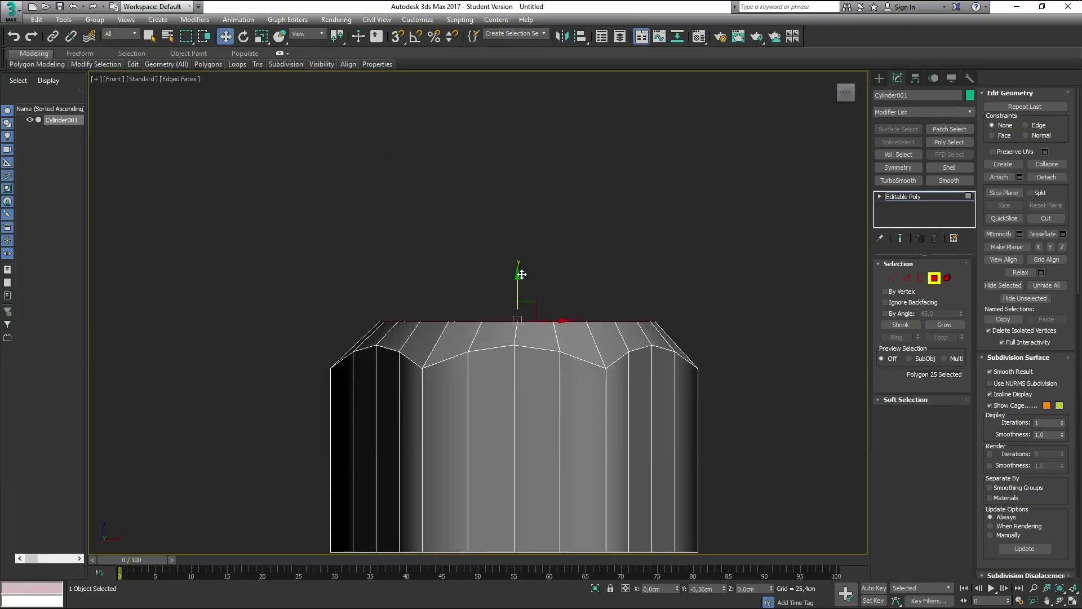
# Step: Try scaling a copy of the top cap inward, then undo it
pyautogui.moveTo(522, 271)
pyautogui.keyDown('alt'); pyautogui.mouseDown(button='middle')
pyautogui.moveTo(640, 333)
pyautogui.moveTo(671, 331)
pyautogui.mouseUp(button='middle'); pyautogui.keyUp('alt')
pyautogui.scroll(3, 642, 327)
pyautogui.scroll(2, 594, 309)
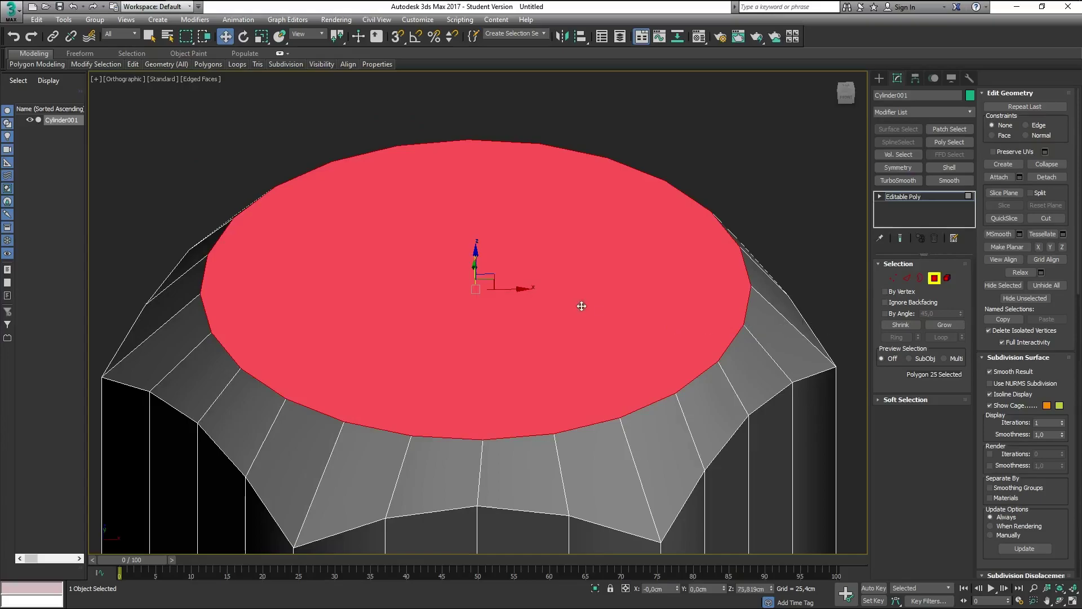
pyautogui.press('r')
pyautogui.keyDown('alt'); pyautogui.moveTo(582, 305); pyautogui.dragTo(582, 312, button='middle'); pyautogui.keyUp('alt')
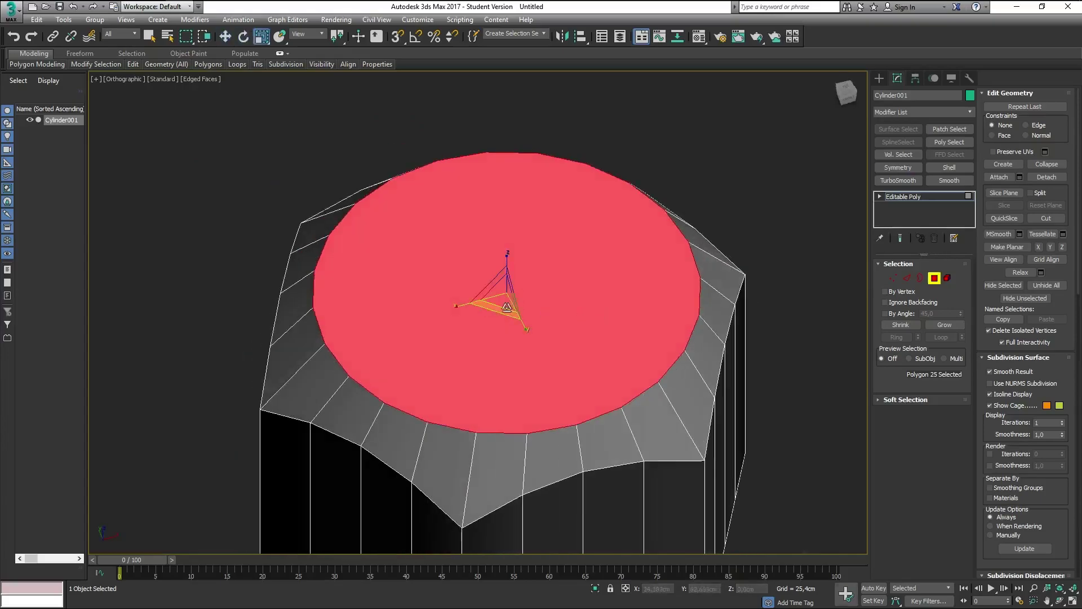
pyautogui.keyDown('shift'); pyautogui.moveTo(506, 307); pyautogui.dragTo(491, 313); pyautogui.keyUp('shift')
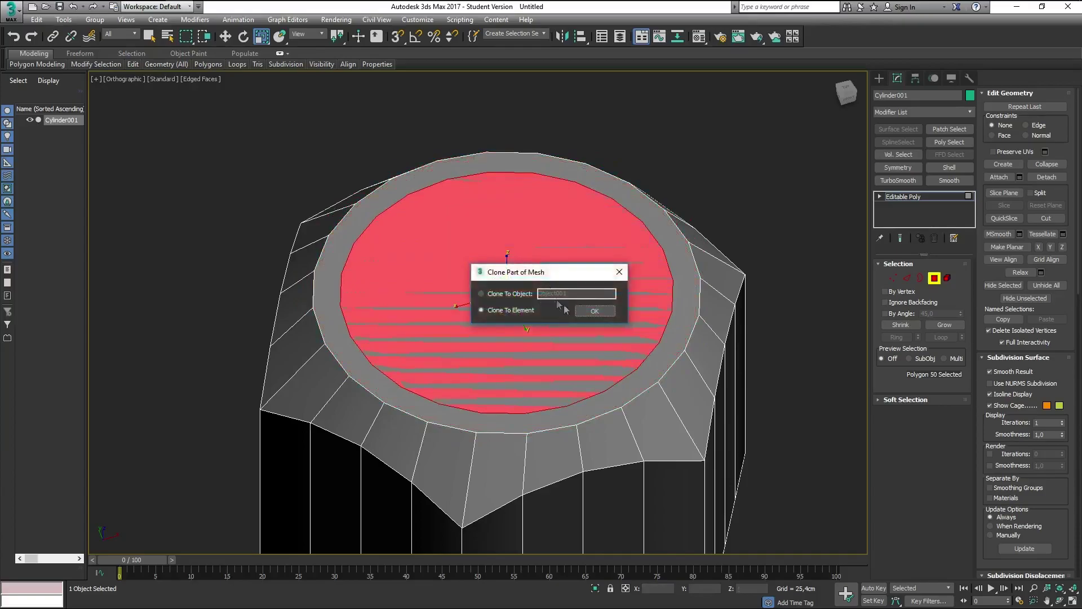
pyautogui.click(619, 272)
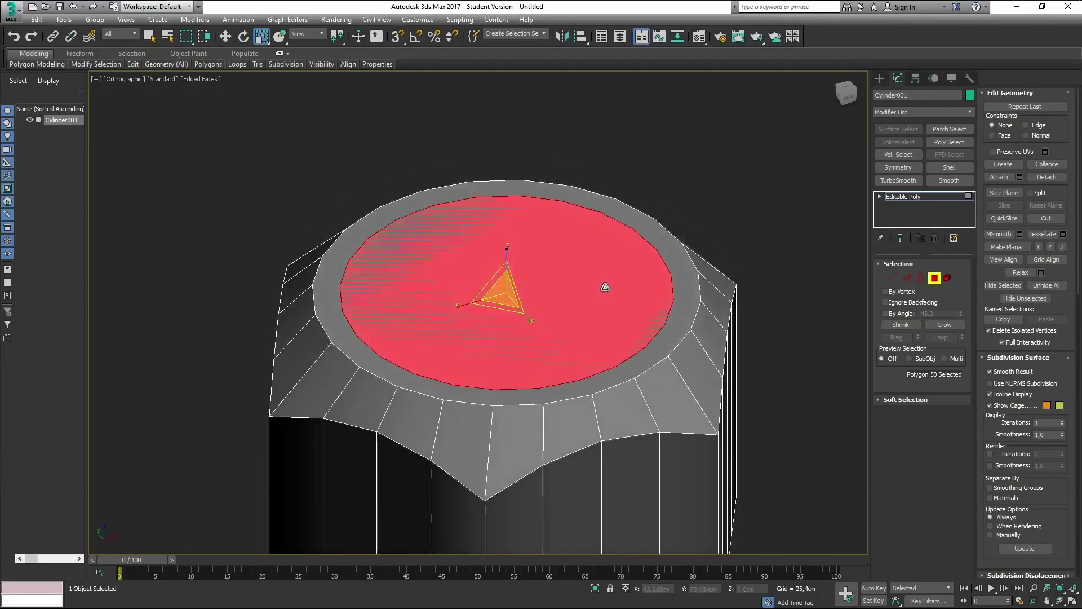
pyautogui.hotkey('ctrl', 'z')
pyautogui.hotkey('ctrl', 'z')
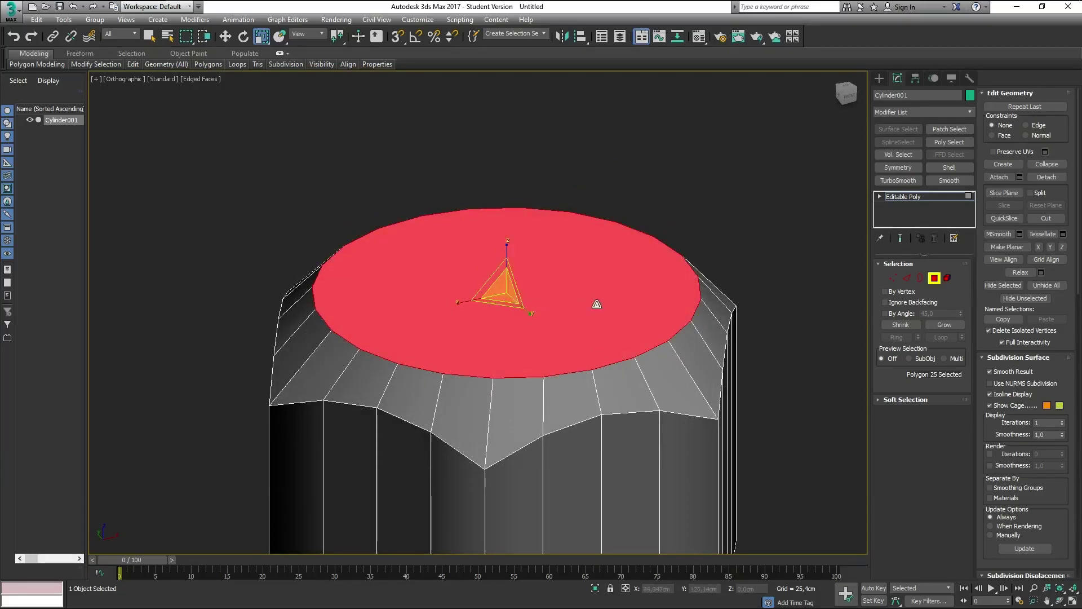
# Step: Delete the top cap polygons, leaving the open lip's 24 border edges selected
pyautogui.press('Delete')
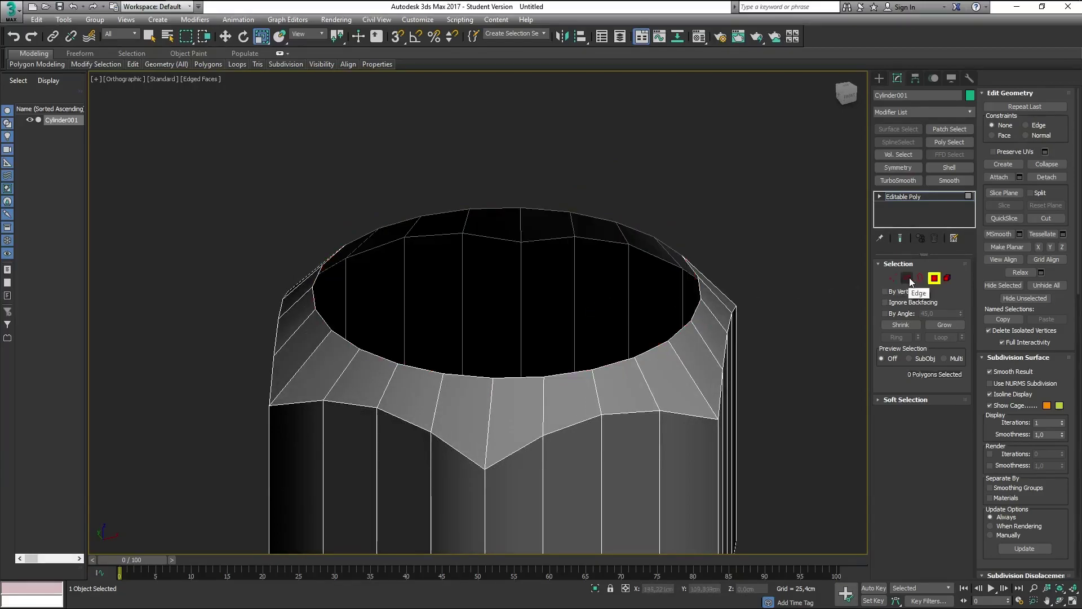
pyautogui.click(907, 278)
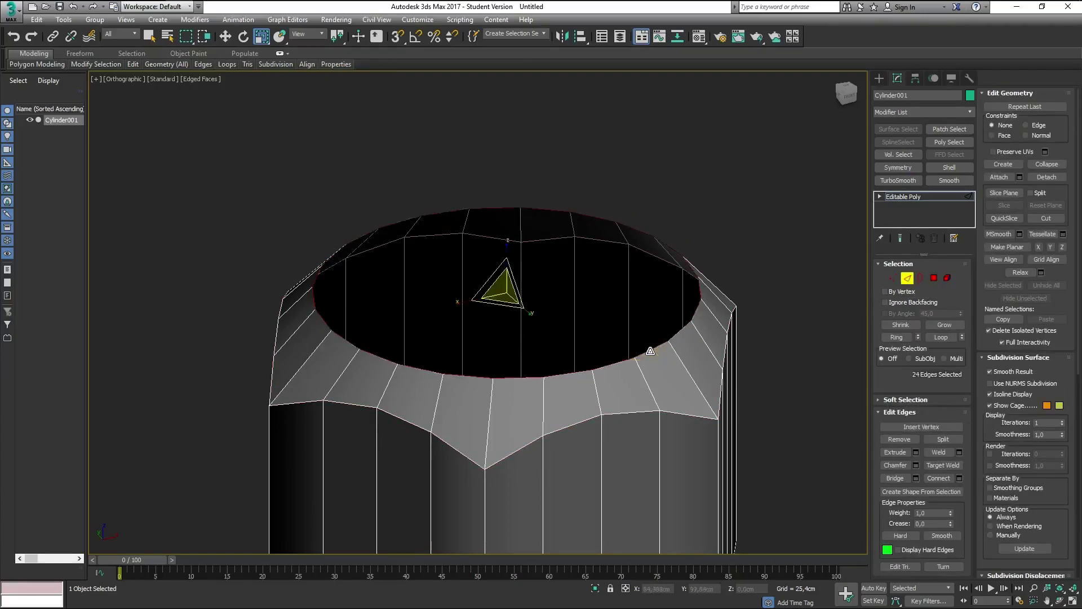
pyautogui.press('w')
pyautogui.moveTo(679, 343)
pyautogui.keyDown('alt'); pyautogui.mouseDown(button='middle')
pyautogui.moveTo(652, 333)
pyautogui.moveTo(665, 347)
pyautogui.mouseUp(button='middle'); pyautogui.keyUp('alt')
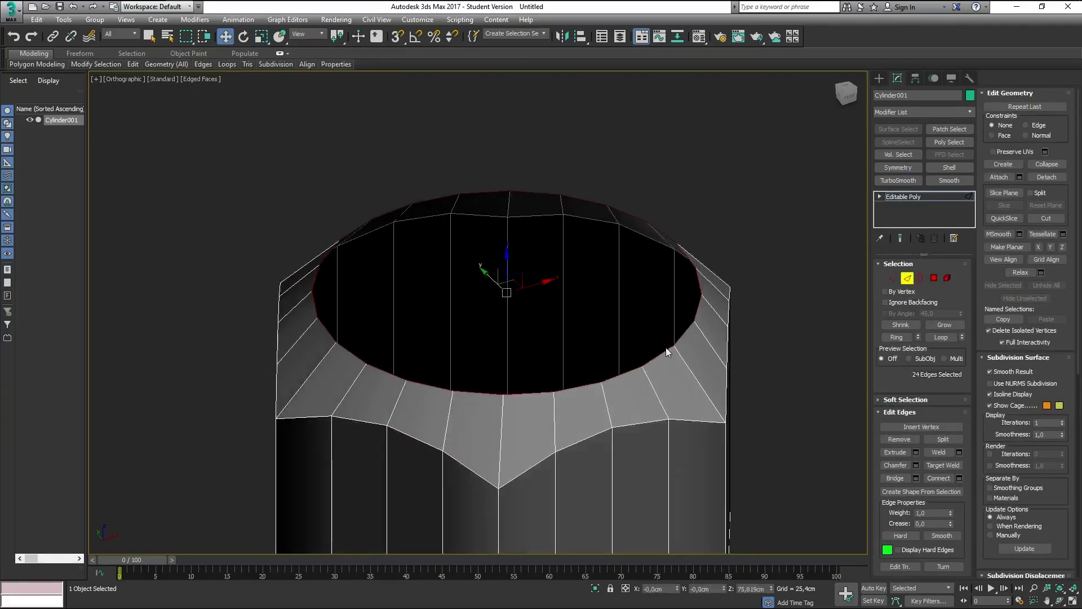
# Step: Shift-scale the open top border inward into a flat rim ring, shrunk to 86%
pyautogui.press('e')
pyautogui.press('r')
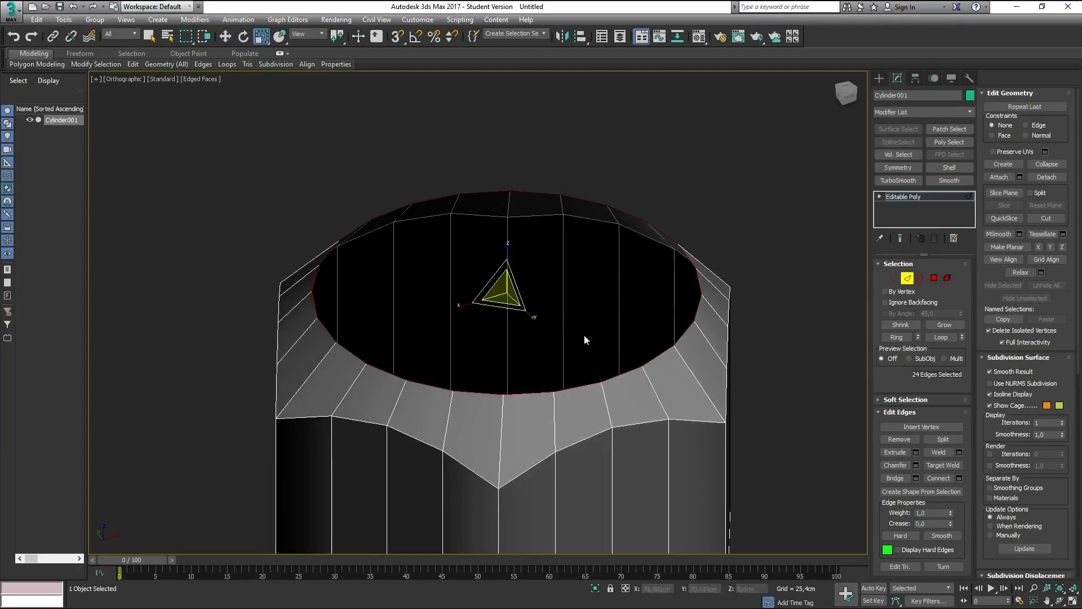
pyautogui.keyDown('shift'); pyautogui.moveTo(500, 303); pyautogui.dragTo(504, 295); pyautogui.keyUp('shift')
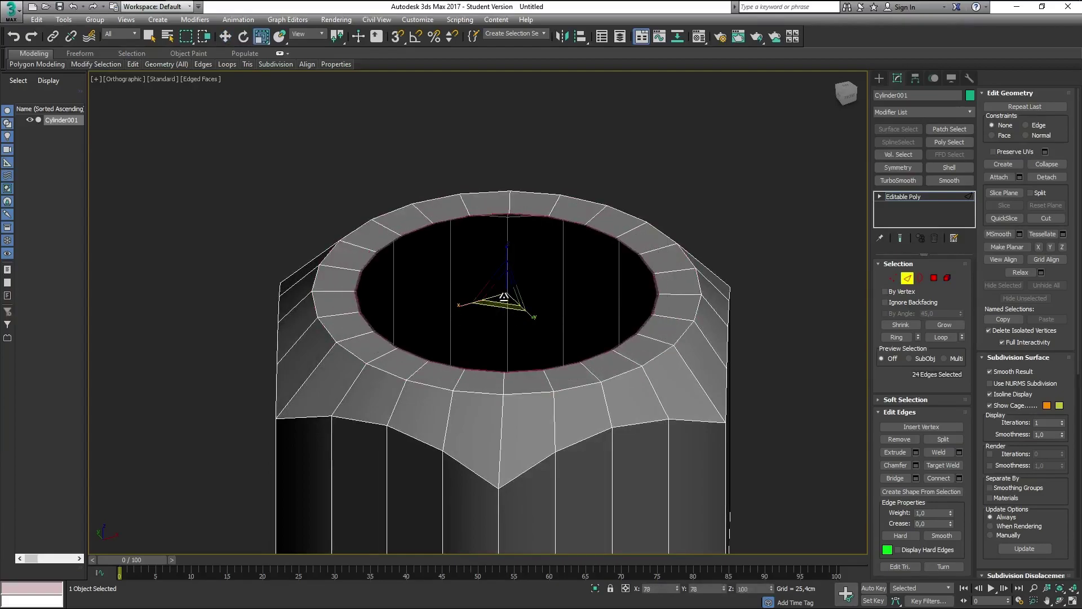
pyautogui.press('t')
pyautogui.scroll(3, 472, 294)
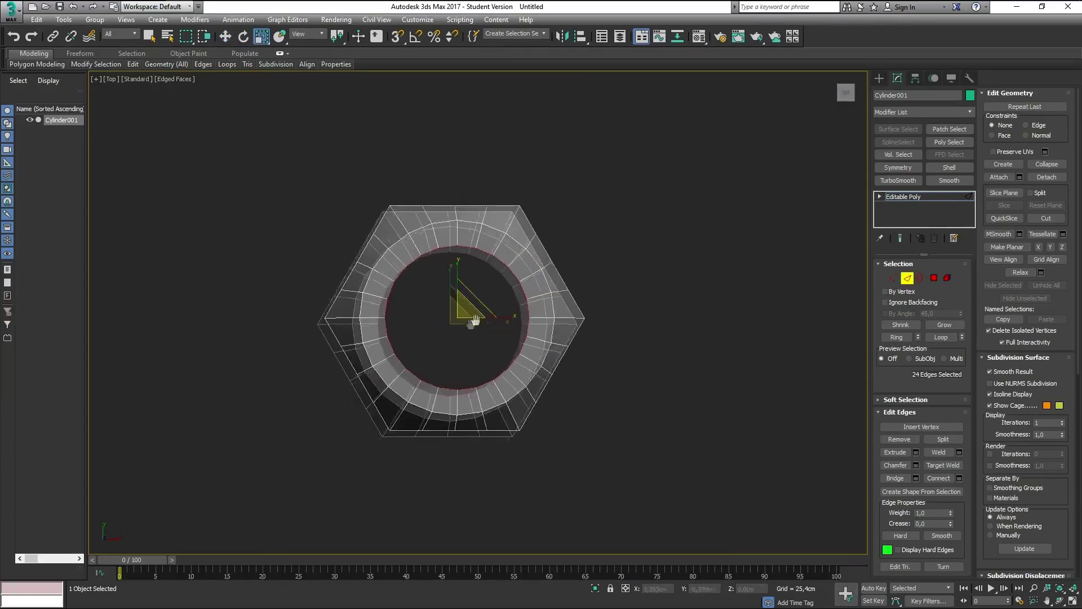
pyautogui.scroll(2, 472, 294)
pyautogui.moveTo(476, 295); pyautogui.dragTo(466, 300)
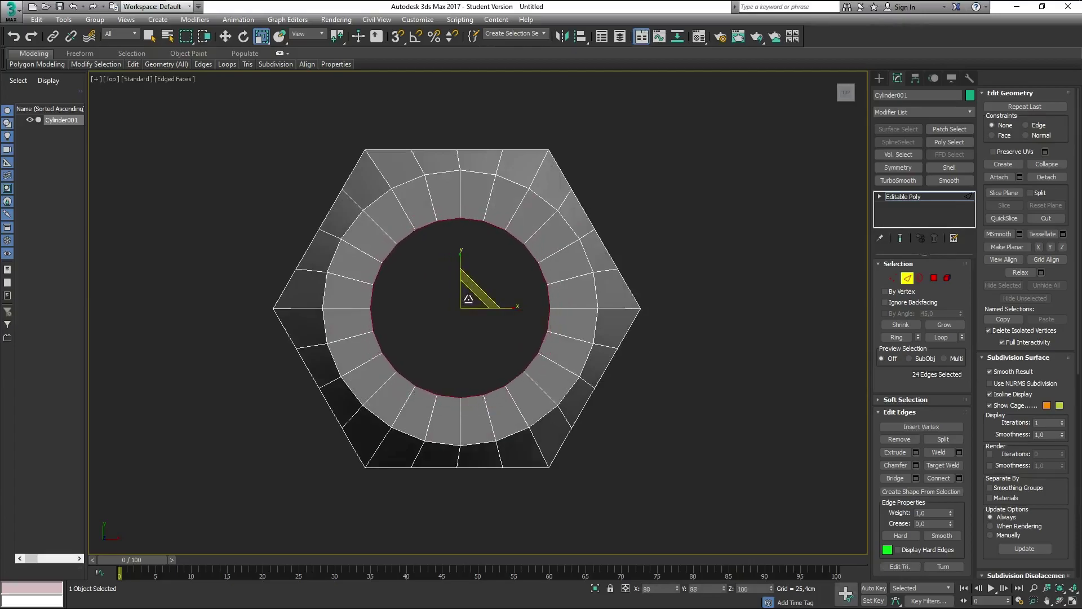
# Step: Shift-move the inner edge loop downward to start the inner tube wall
pyautogui.keyDown('alt'); pyautogui.moveTo(466, 301); pyautogui.dragTo(515, 256, button='middle'); pyautogui.keyUp('alt')
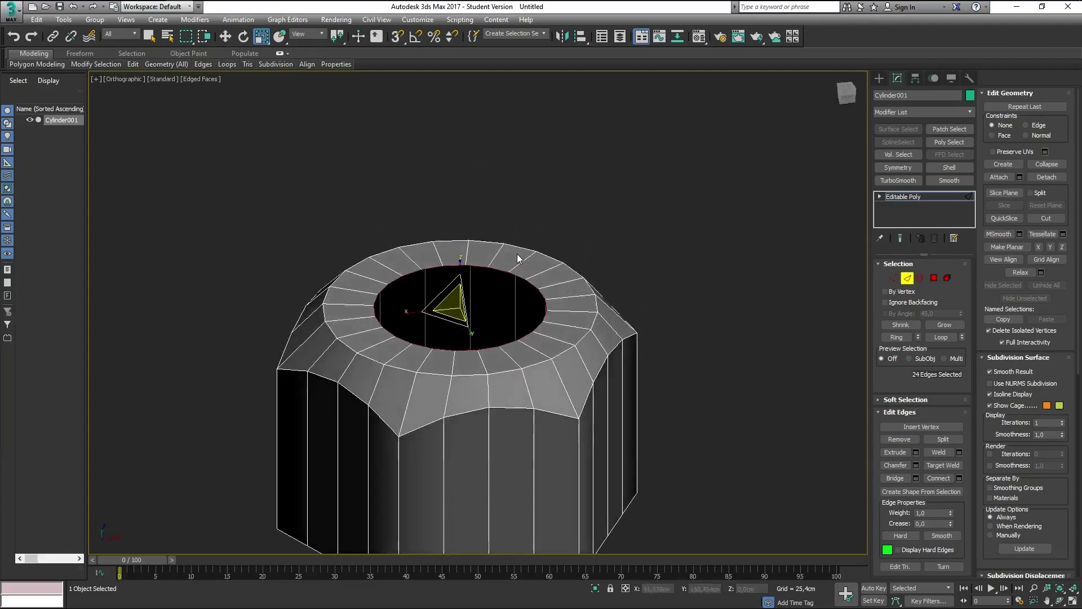
pyautogui.scroll(2, 447, 300)
pyautogui.scroll(2, 449, 293)
pyautogui.press('w')
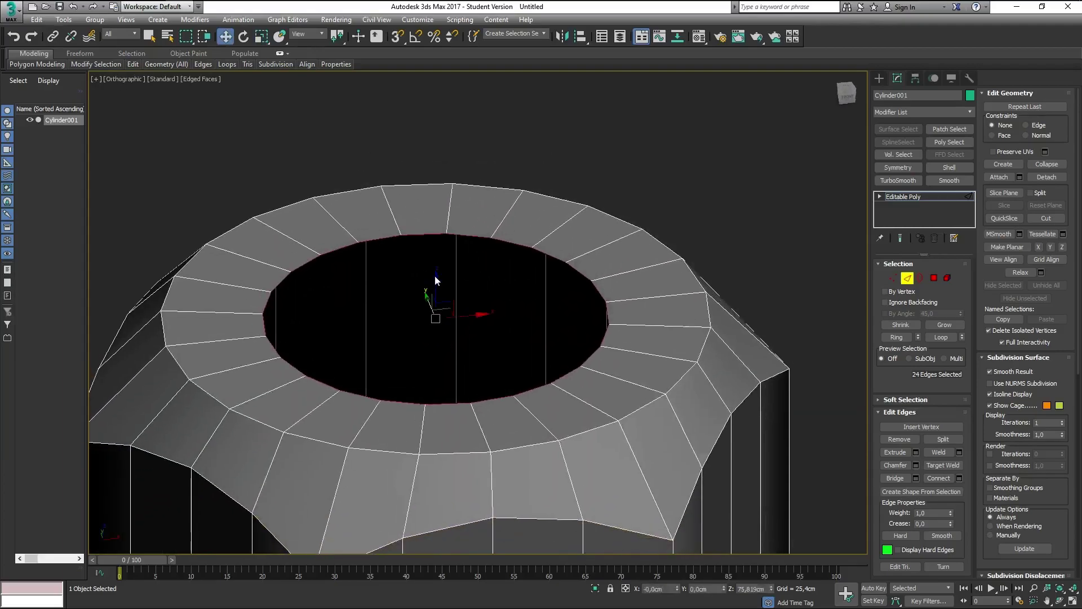
pyautogui.keyDown('shift'); pyautogui.moveTo(436, 280); pyautogui.dragTo(437, 297); pyautogui.keyUp('shift')
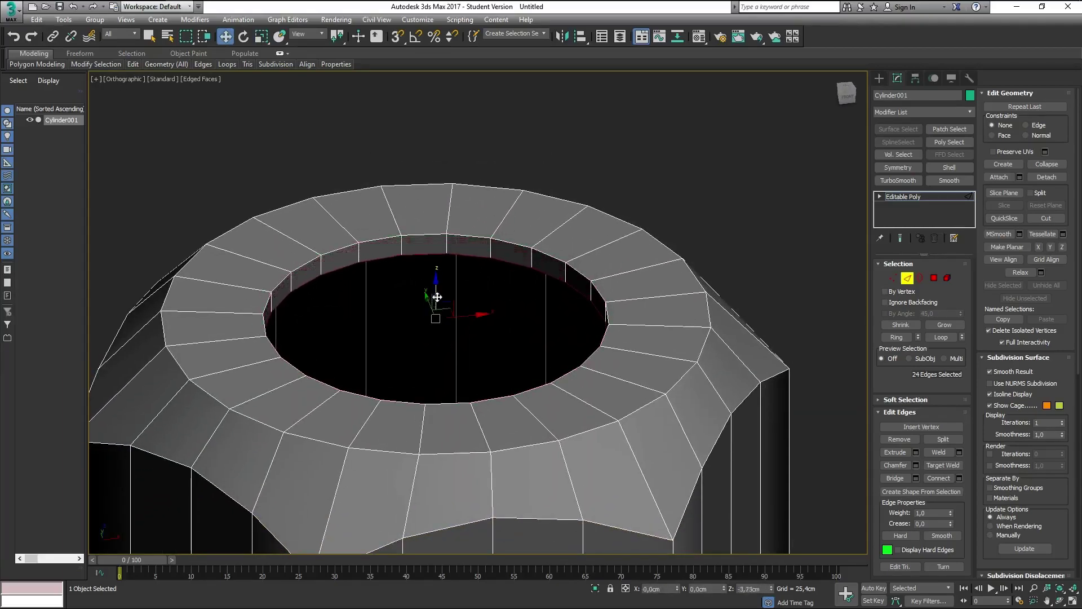
# Step: Rescale the inner loop to about 89% and push it further down
pyautogui.press('e')
pyautogui.press('r')
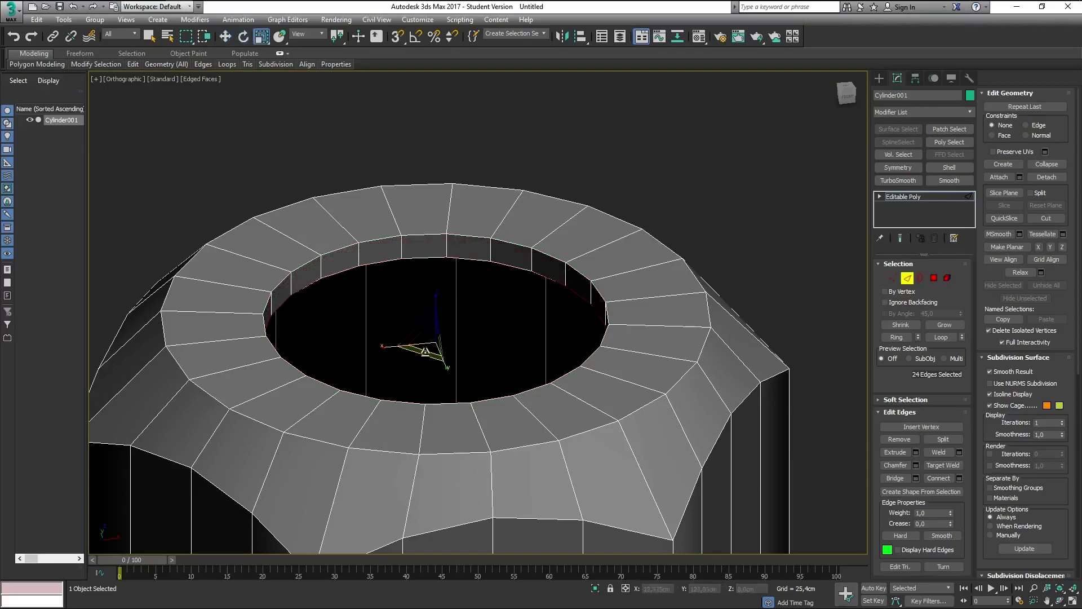
pyautogui.moveTo(426, 351); pyautogui.dragTo(521, 304)
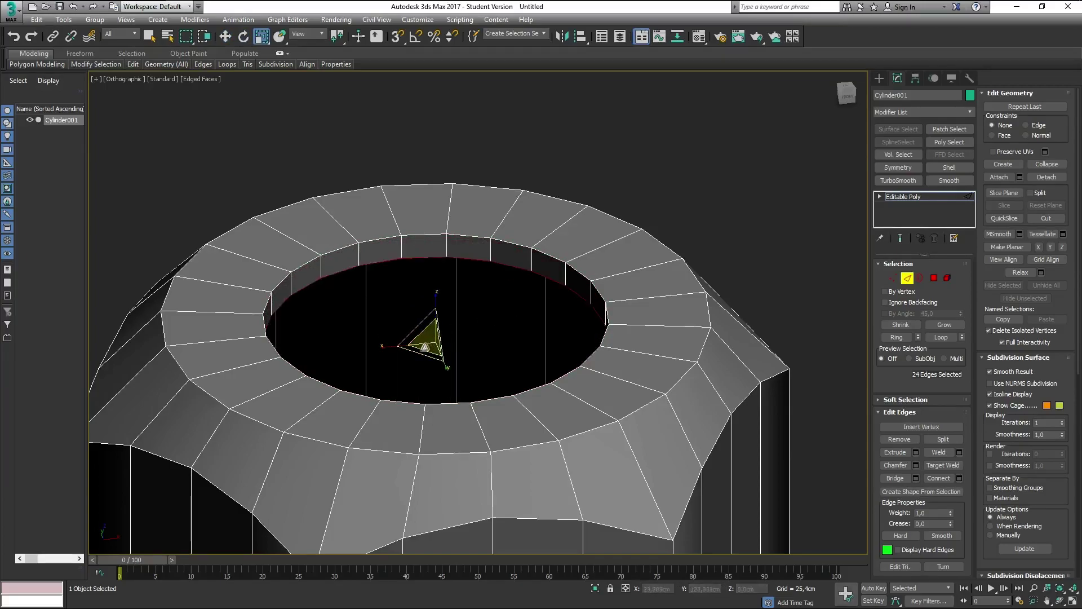
pyautogui.moveTo(426, 345); pyautogui.dragTo(428, 347)
pyautogui.moveTo(427, 348); pyautogui.dragTo(425, 346)
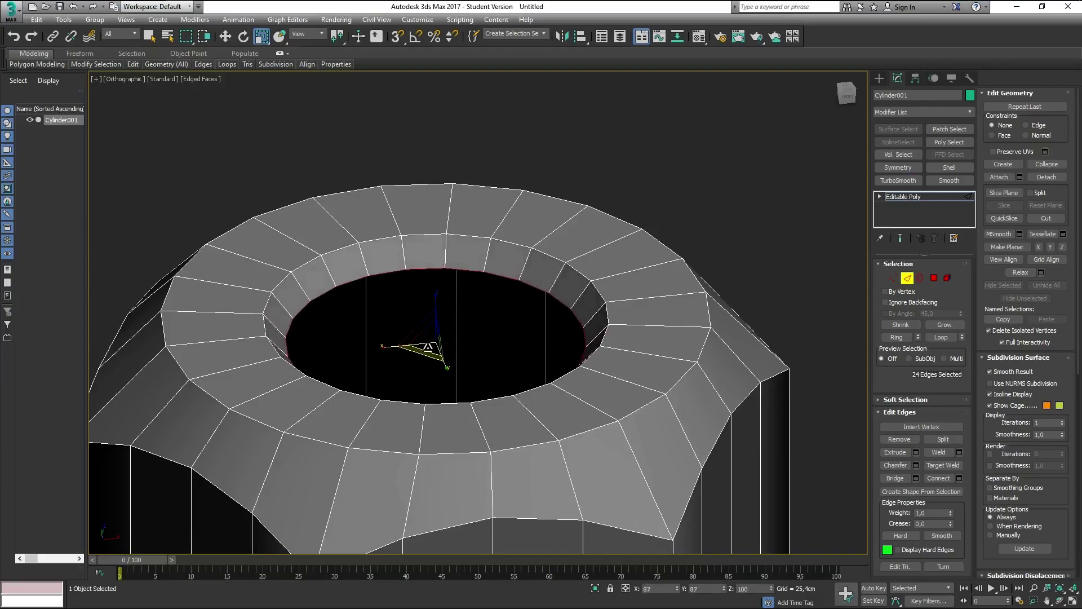
pyautogui.press('w')
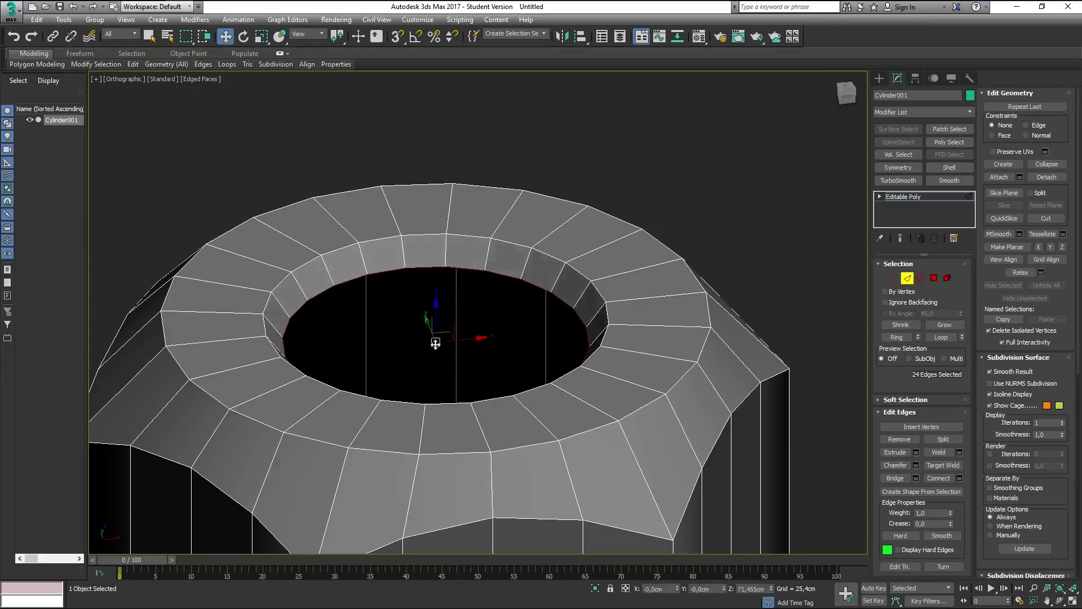
pyautogui.moveTo(448, 284); pyautogui.dragTo(465, 353)
# Step: In Front view, lower the inner tube's bottom loop
pyautogui.scroll(-5, 490, 340)
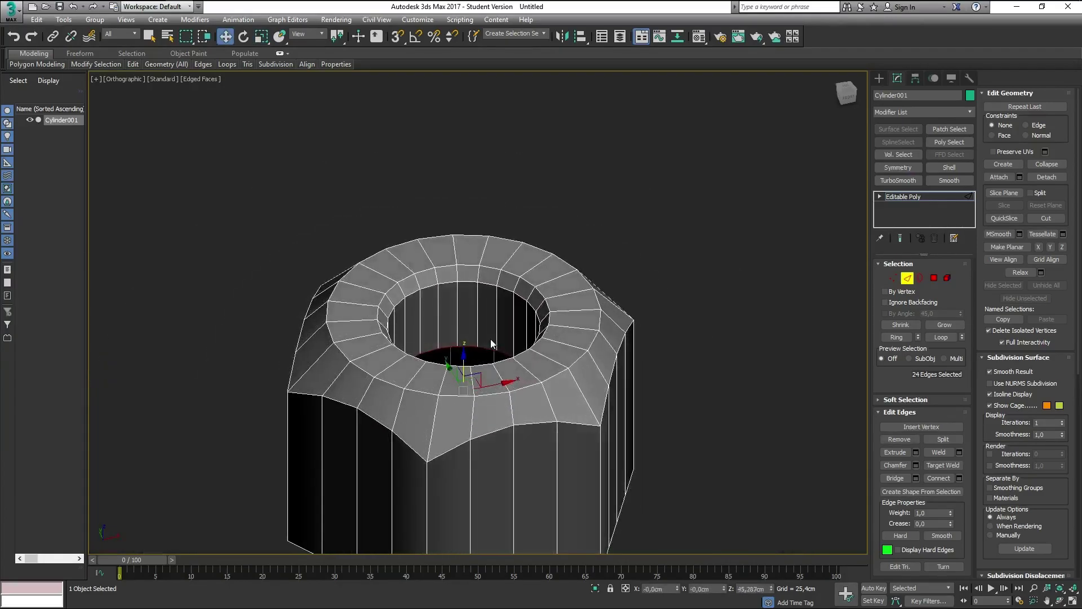
pyautogui.press('f')
pyautogui.scroll(2, 534, 372)
pyautogui.scroll(2, 541, 393)
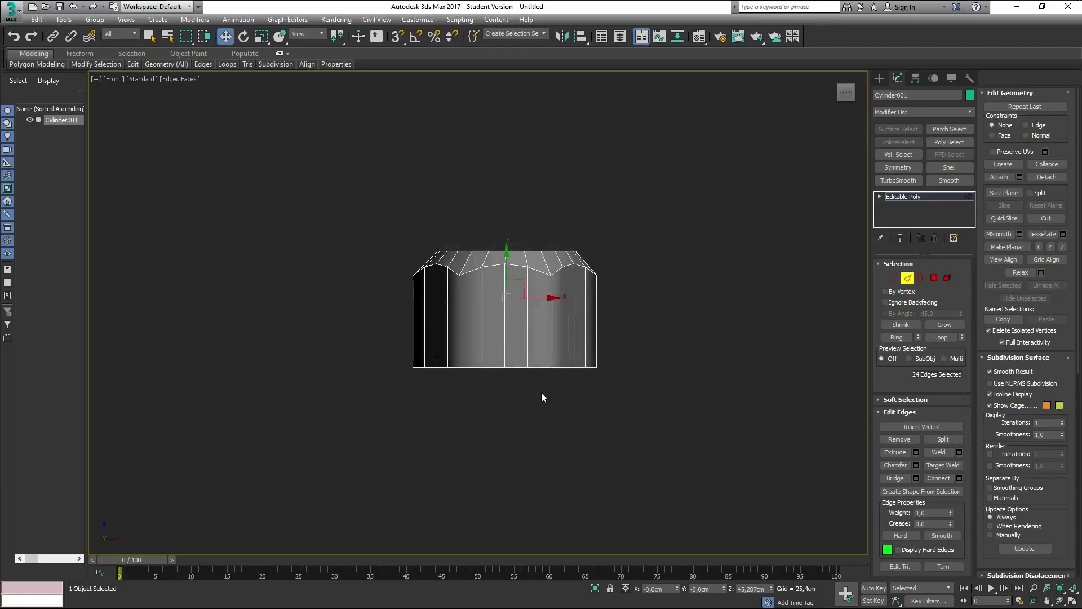
pyautogui.scroll(3, 513, 242)
pyautogui.moveTo(513, 296); pyautogui.dragTo(513, 353)
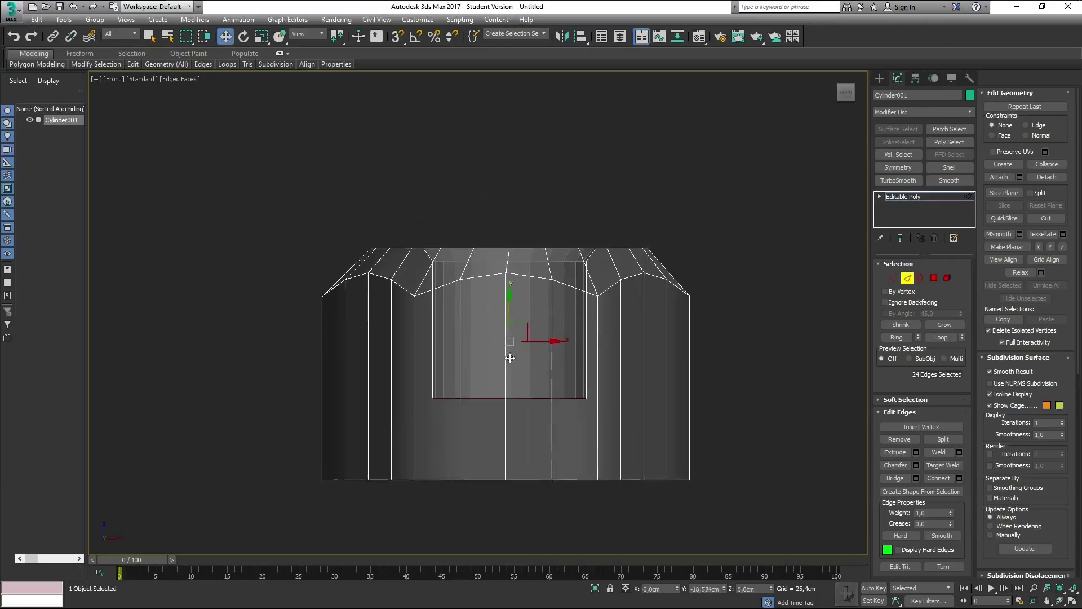
# Step: Select the shell's bottom edge loop and raise it
pyautogui.click(488, 482)
pyautogui.moveTo(365, 462); pyautogui.dragTo(357, 426, button='middle')
pyautogui.moveTo(609, 468); pyautogui.dragTo(685, 451)
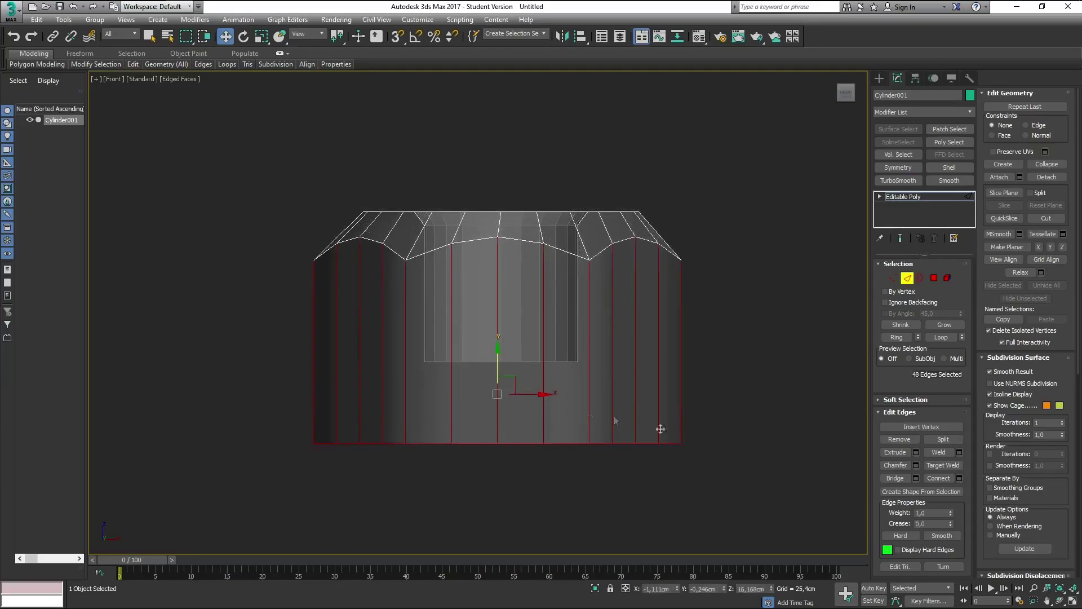
pyautogui.keyDown('alt'); pyautogui.moveTo(284, 347); pyautogui.dragTo(711, 356); pyautogui.keyUp('alt')
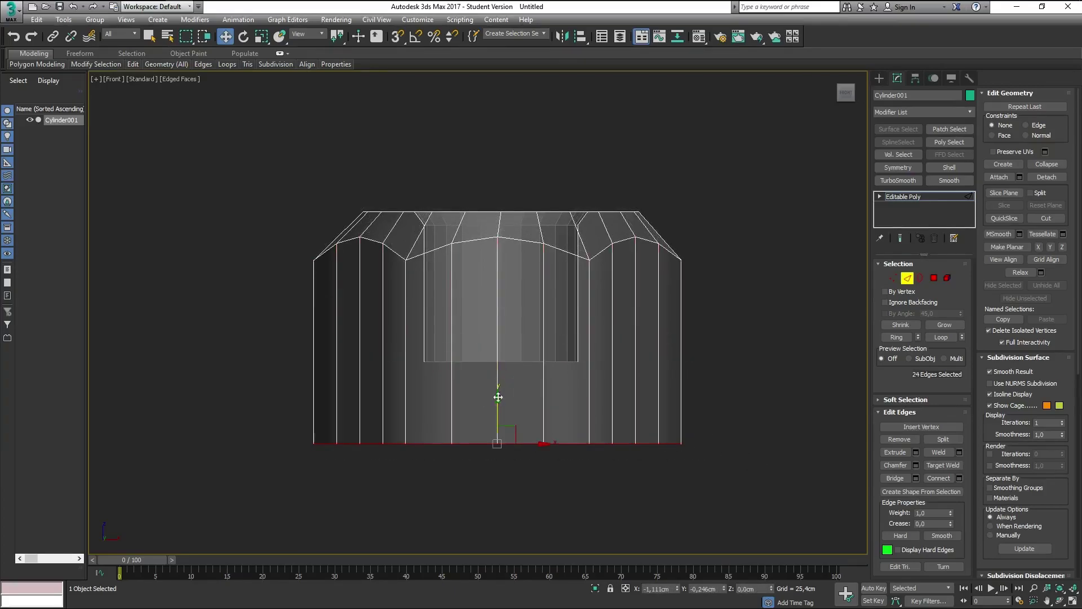
pyautogui.moveTo(498, 397); pyautogui.dragTo(517, 319)
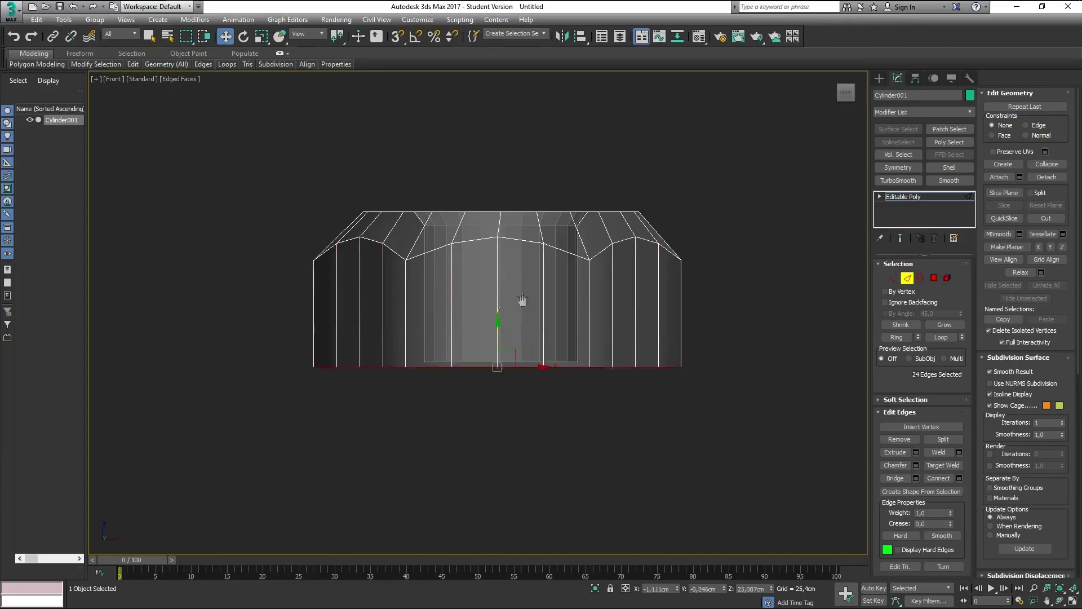
# Step: Select the inner tube's bottom loop and raise it slightly to match
pyautogui.keyDown('alt'); pyautogui.moveTo(523, 300); pyautogui.dragTo(518, 381, button='middle'); pyautogui.keyUp('alt')
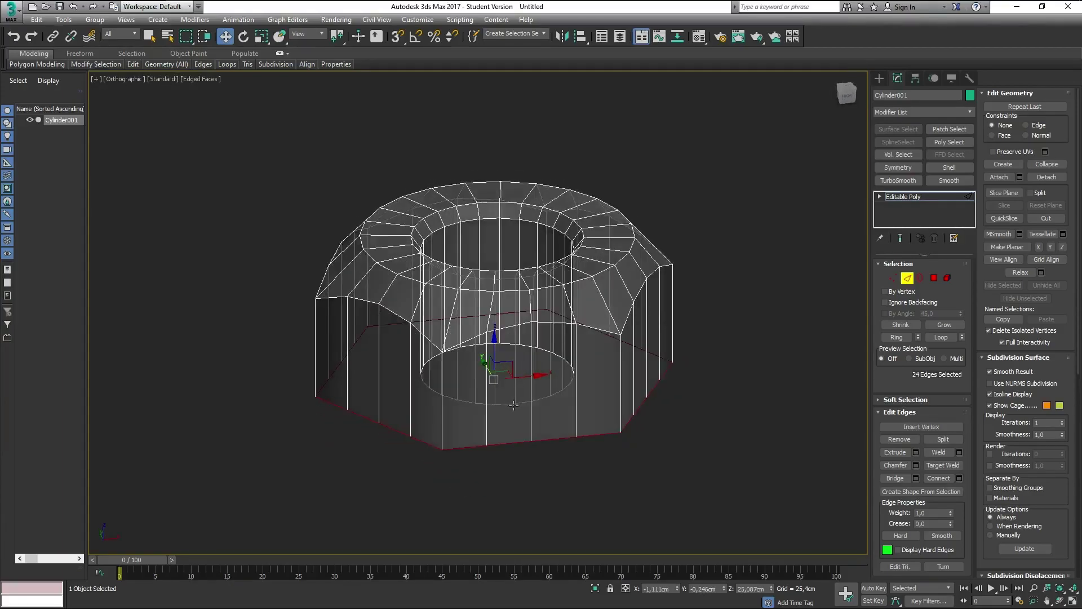
pyautogui.doubleClick(510, 403)
pyautogui.moveTo(498, 331); pyautogui.dragTo(498, 328)
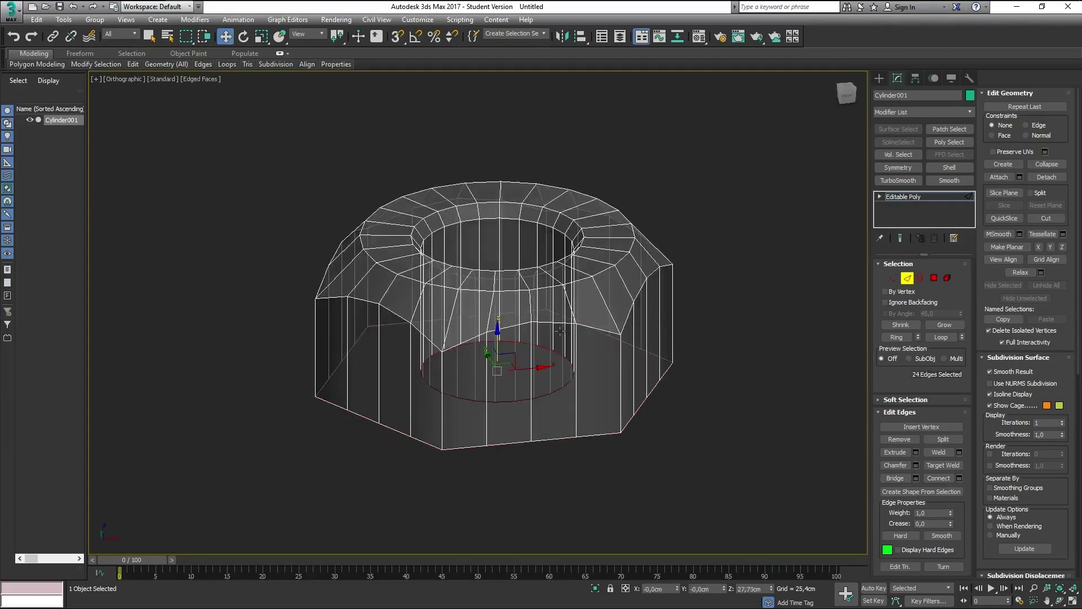
pyautogui.moveTo(560, 330)
pyautogui.keyDown('alt'); pyautogui.mouseDown(button='middle')
pyautogui.moveTo(639, 373)
pyautogui.moveTo(560, 365)
pyautogui.mouseUp(button='middle'); pyautogui.keyUp('alt')
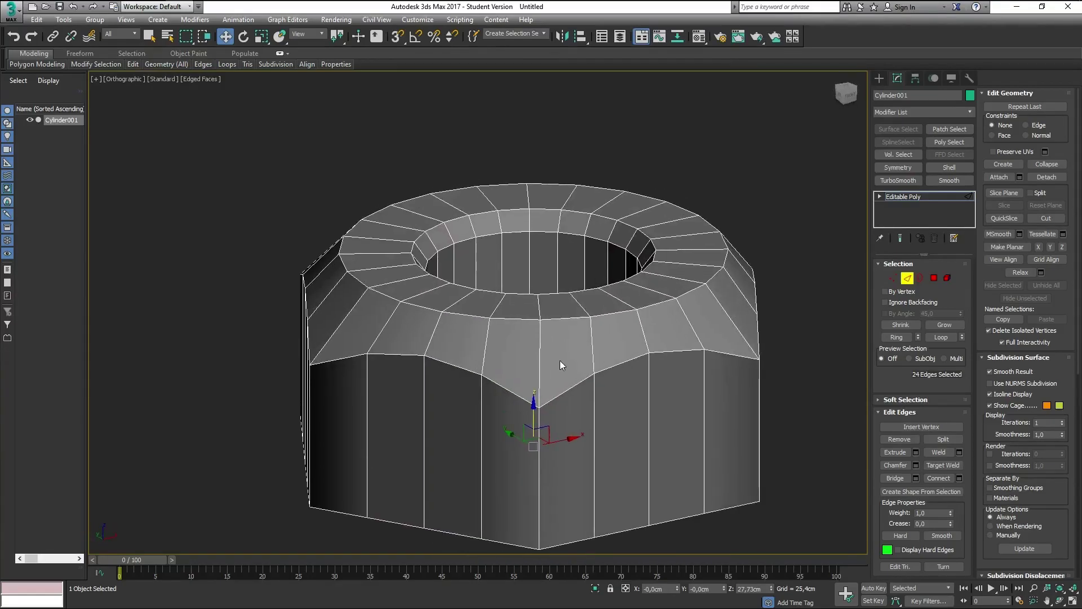
# Step: Select the ring of vertical edges across the rim band and connect them
pyautogui.click(542, 353)
pyautogui.moveTo(629, 339)
pyautogui.keyDown('alt'); pyautogui.mouseDown(button='middle')
pyautogui.moveTo(679, 344)
pyautogui.moveTo(640, 343)
pyautogui.moveTo(623, 302)
pyautogui.moveTo(693, 324)
pyautogui.mouseUp(button='middle'); pyautogui.keyUp('alt')
pyautogui.click(897, 337)
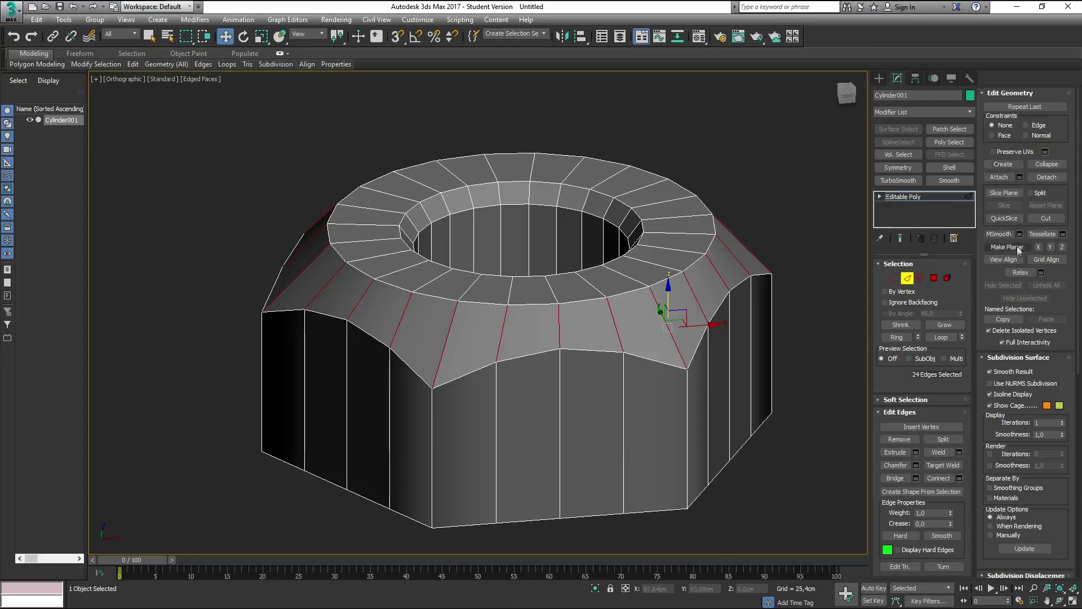
pyautogui.click(947, 479)
pyautogui.keyDown('alt'); pyautogui.moveTo(564, 321); pyautogui.dragTo(609, 324, button='middle'); pyautogui.keyUp('alt')
pyautogui.keyDown('shift'); pyautogui.click(608, 319); pyautogui.keyUp('shift')
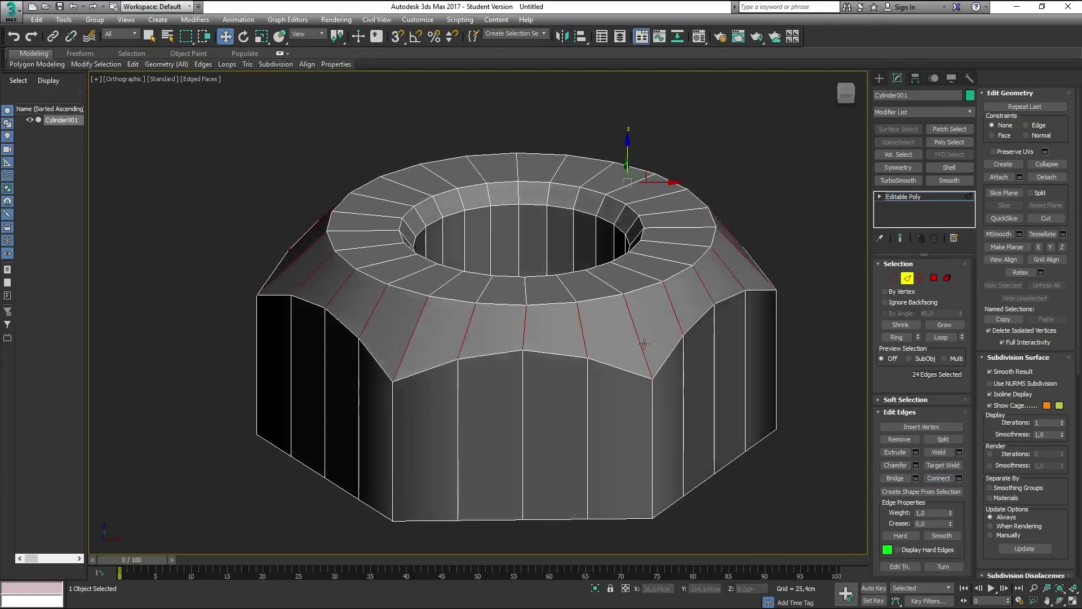
# Step: Try a two-loop Connect Edges with adjusted pinch and slide, then cancel it
pyautogui.click(960, 478)
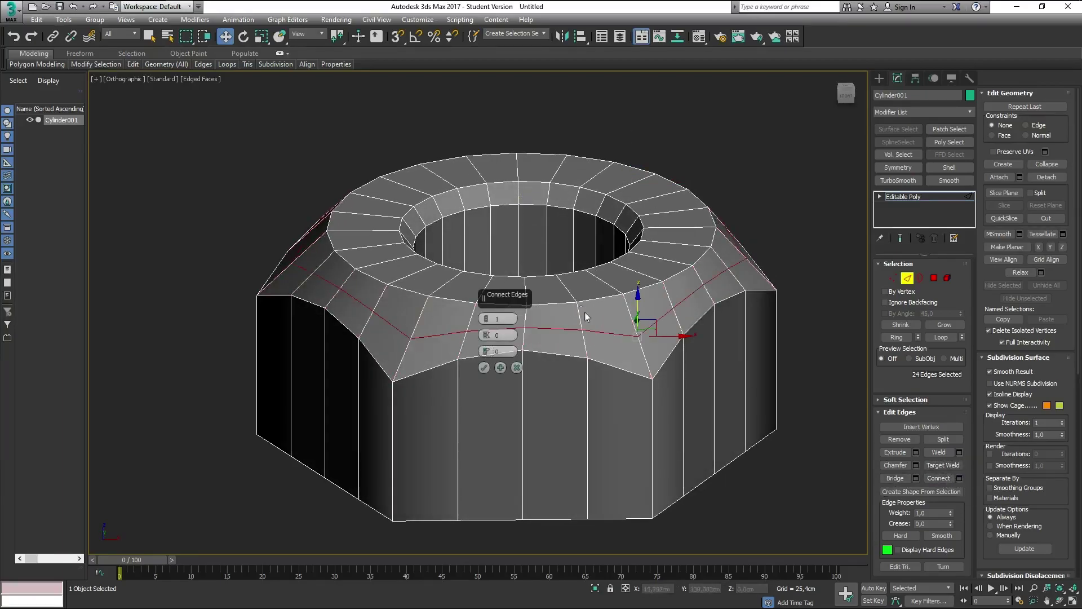
pyautogui.keyDown('alt'); pyautogui.moveTo(583, 317); pyautogui.dragTo(549, 315, button='middle'); pyautogui.keyUp('alt')
pyautogui.click(487, 332)
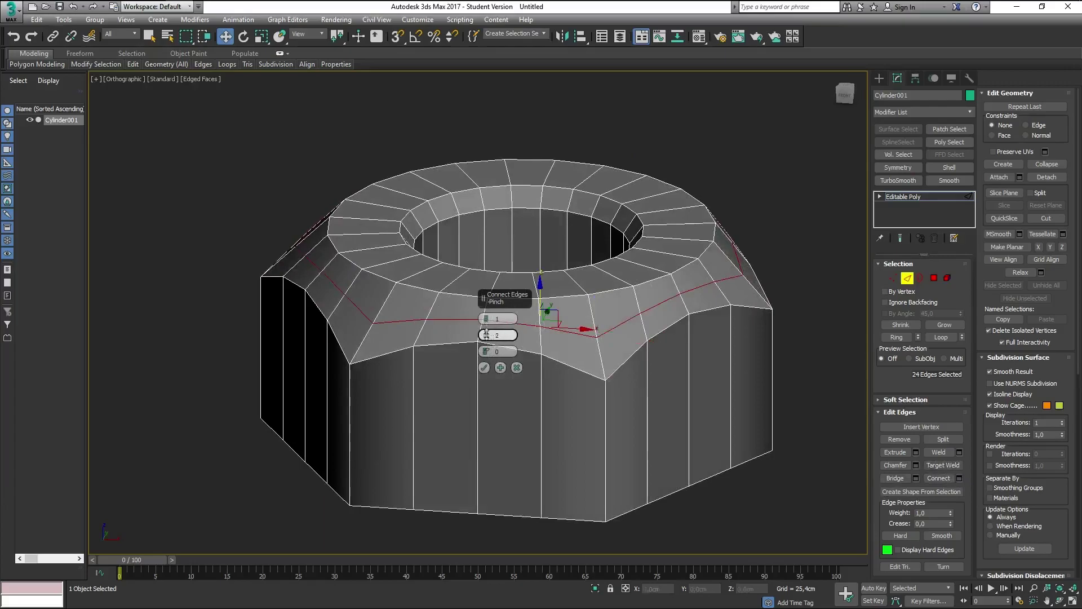
pyautogui.click(486, 317)
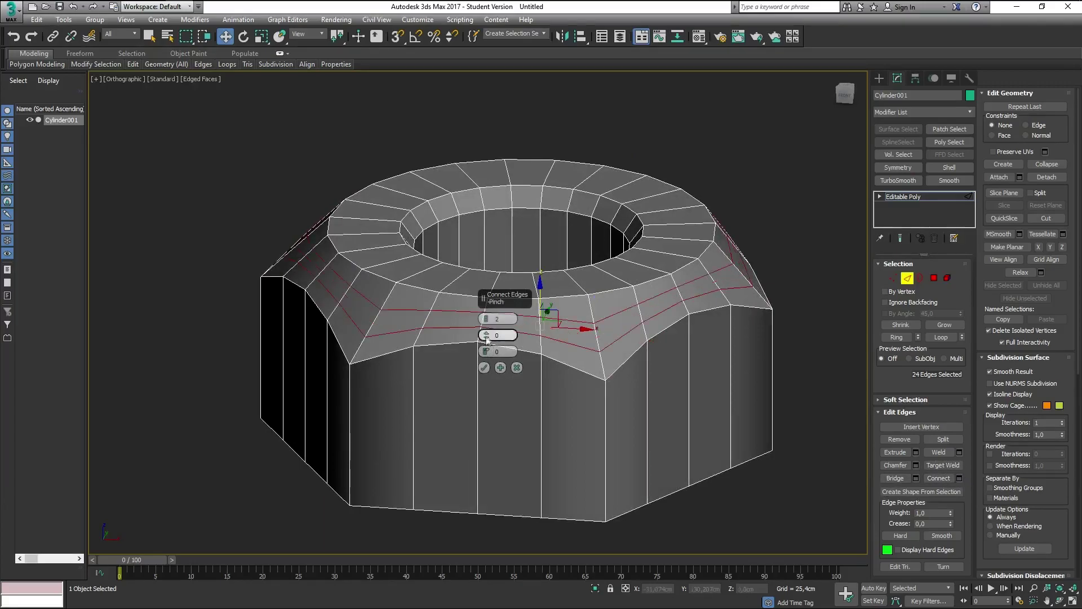
pyautogui.moveTo(486, 350); pyautogui.dragTo(499, 269)
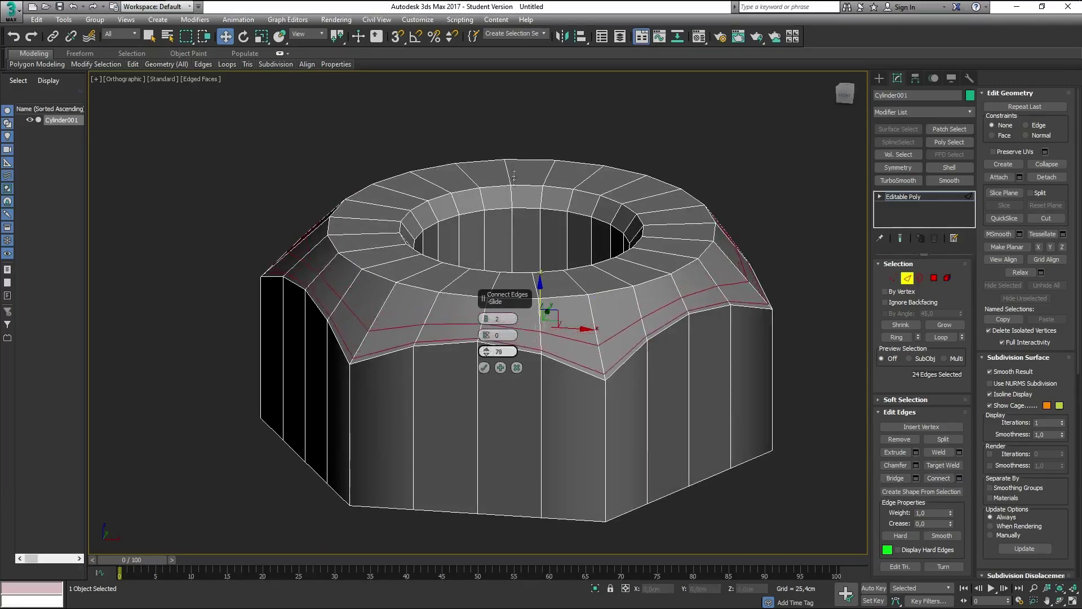
pyautogui.moveTo(487, 335); pyautogui.dragTo(479, 400)
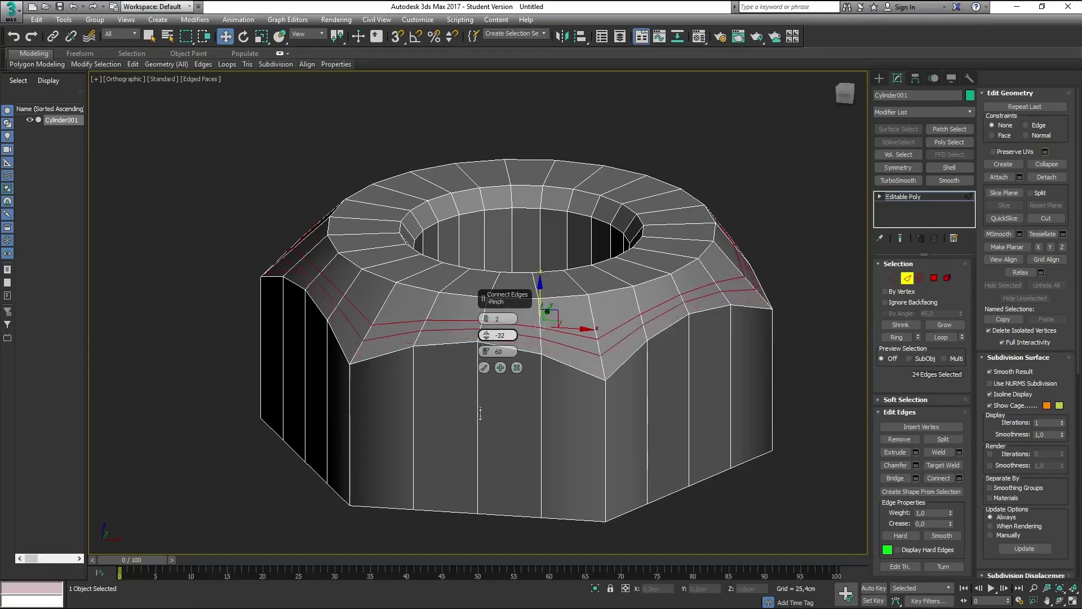
pyautogui.click(516, 368)
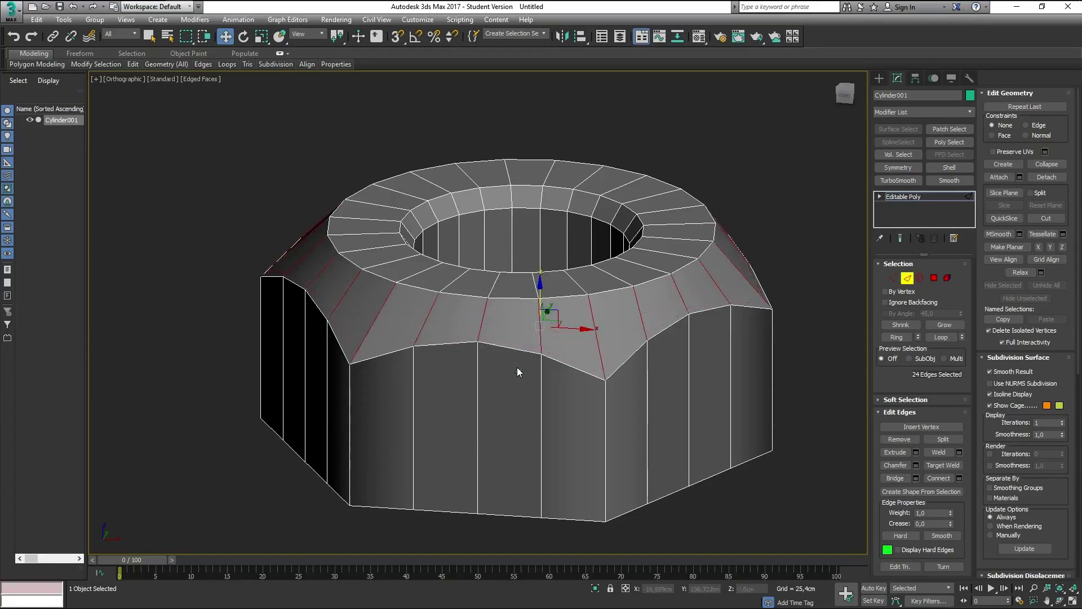
# Step: Connect the rim edge ring with one loop: Segments 1, Pinch -2, Slide 68
pyautogui.click(959, 478)
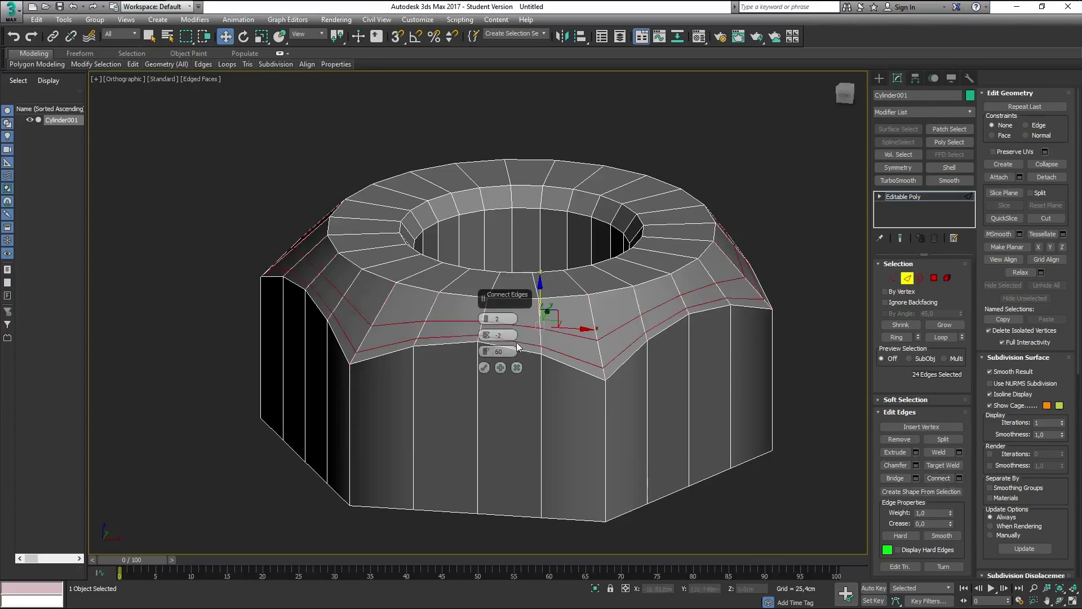
pyautogui.moveTo(487, 335)
pyautogui.mouseDown()
pyautogui.moveTo(507, 241)
pyautogui.moveTo(480, 327)
pyautogui.mouseUp()
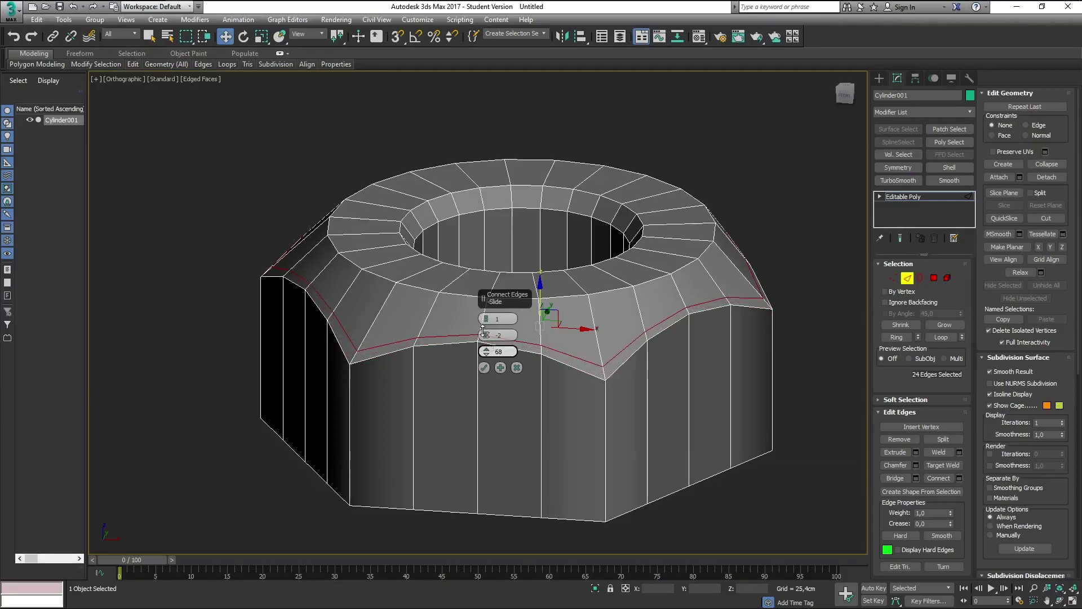
pyautogui.click(484, 366)
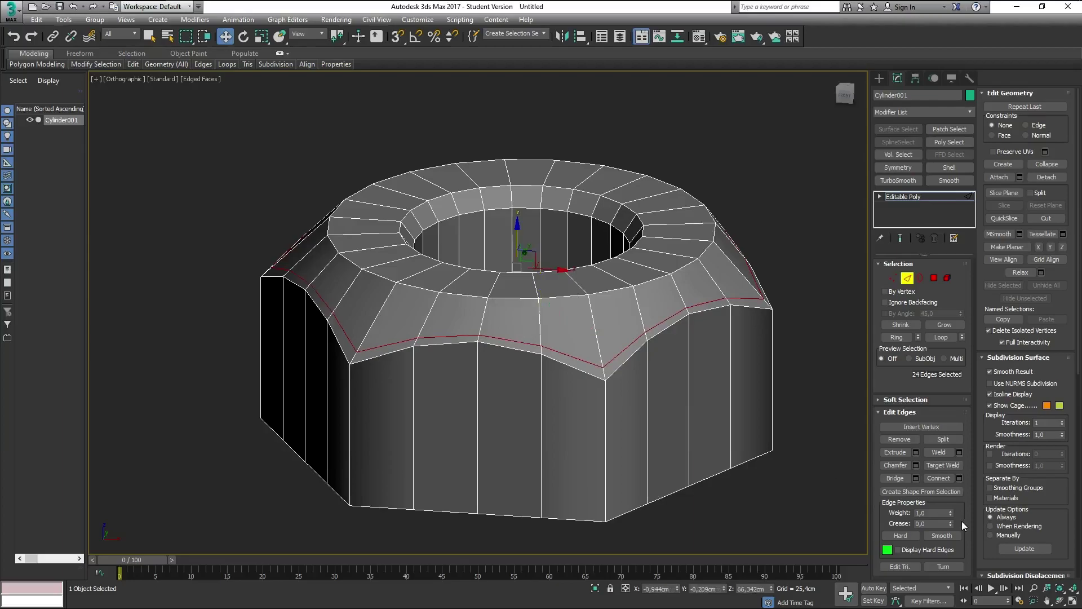
pyautogui.click(547, 337)
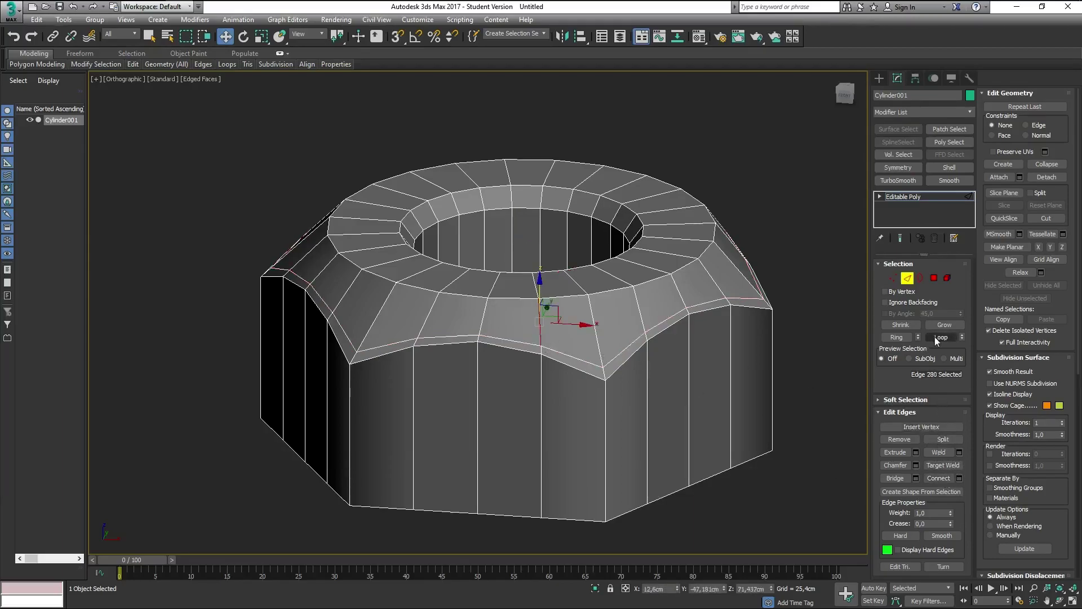
# Step: Connect the rim edge ring with a loop at slide -177 and lower it slightly
pyautogui.click(897, 337)
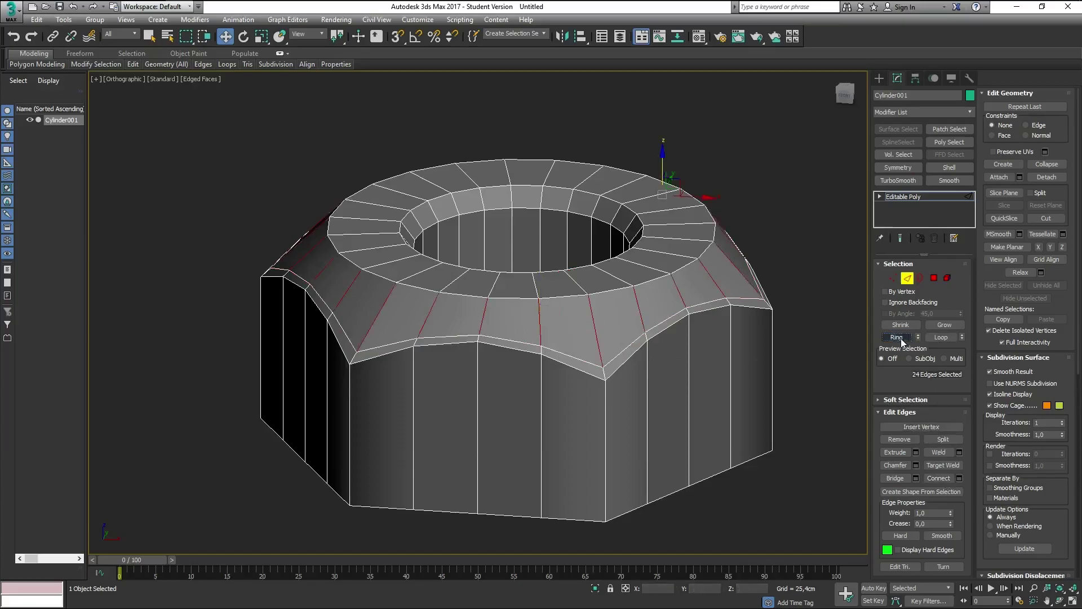
pyautogui.click(960, 478)
pyautogui.moveTo(486, 351)
pyautogui.mouseDown()
pyautogui.moveTo(483, 372)
pyautogui.moveTo(601, 173)
pyautogui.mouseUp()
pyautogui.moveTo(590, 333); pyautogui.dragTo(589, 337)
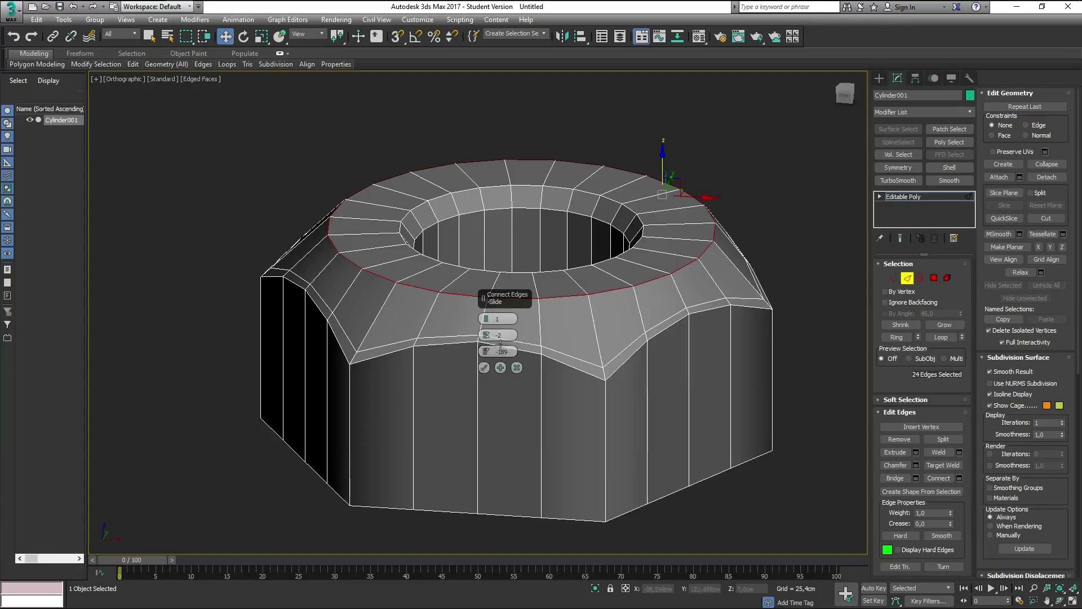
pyautogui.moveTo(487, 350); pyautogui.dragTo(489, 337)
pyautogui.click(484, 368)
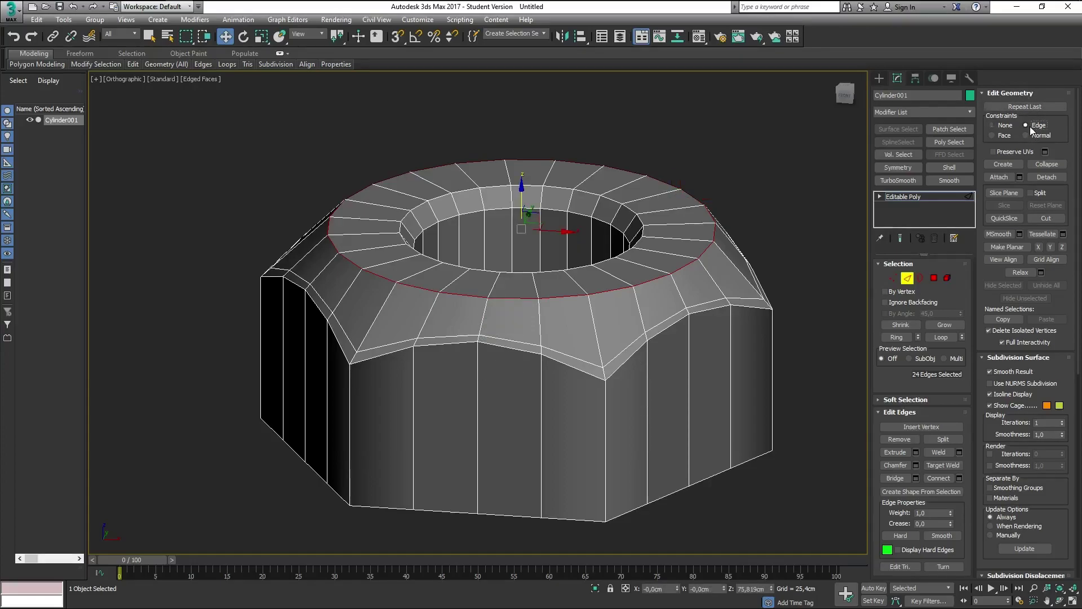
pyautogui.moveTo(522, 187); pyautogui.dragTo(521, 199)
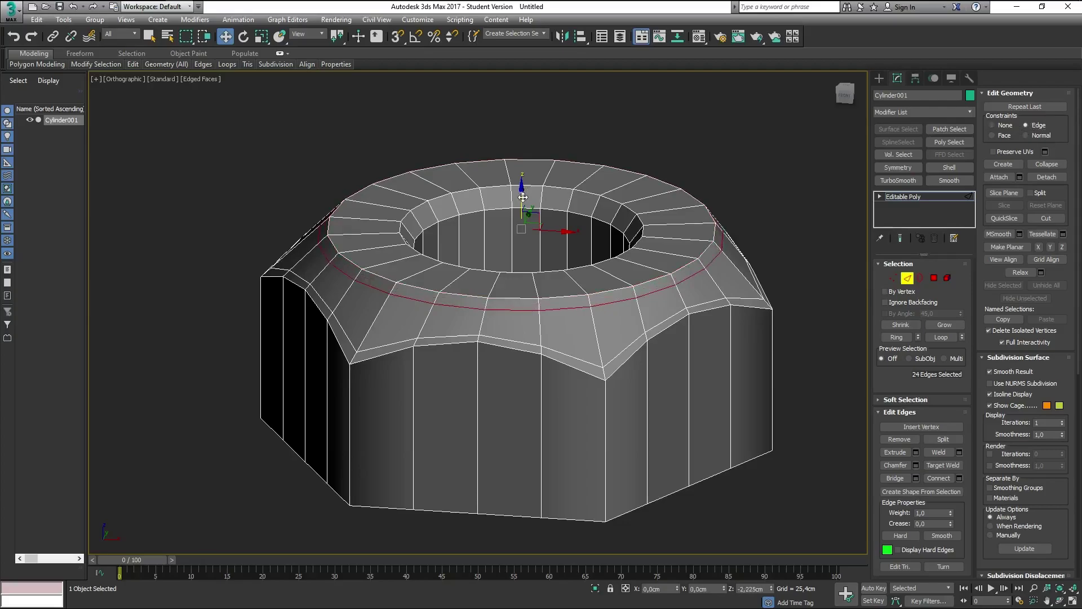
# Step: Nudge the new crown loop slightly while viewing the rim from the front
pyautogui.keyDown('alt'); pyautogui.moveTo(595, 221); pyautogui.dragTo(608, 213, button='middle'); pyautogui.keyUp('alt')
pyautogui.press('f')
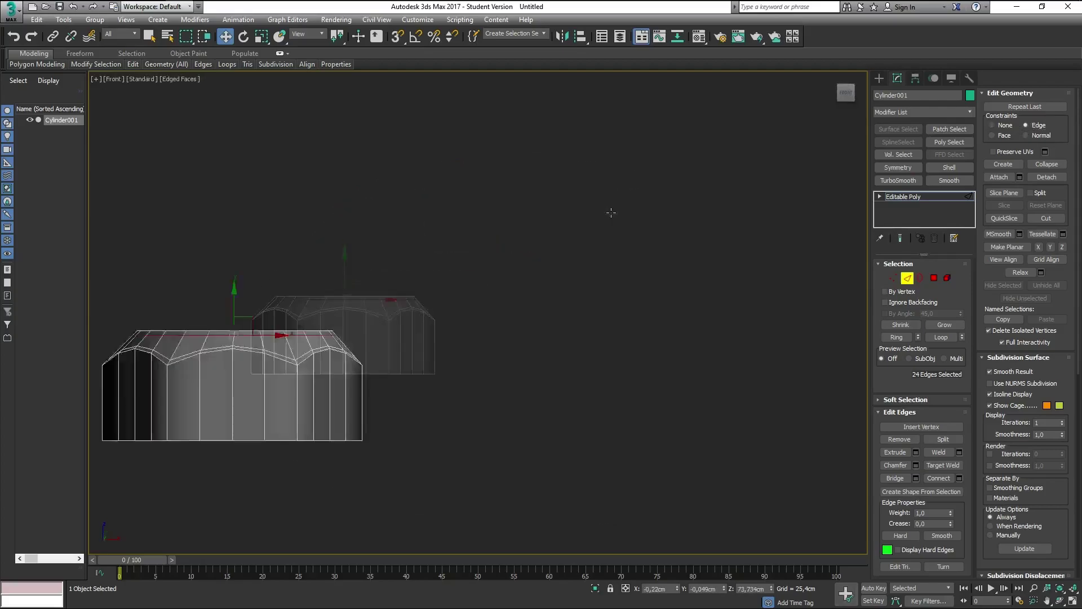
pyautogui.scroll(3, 393, 215)
pyautogui.scroll(3, 473, 249)
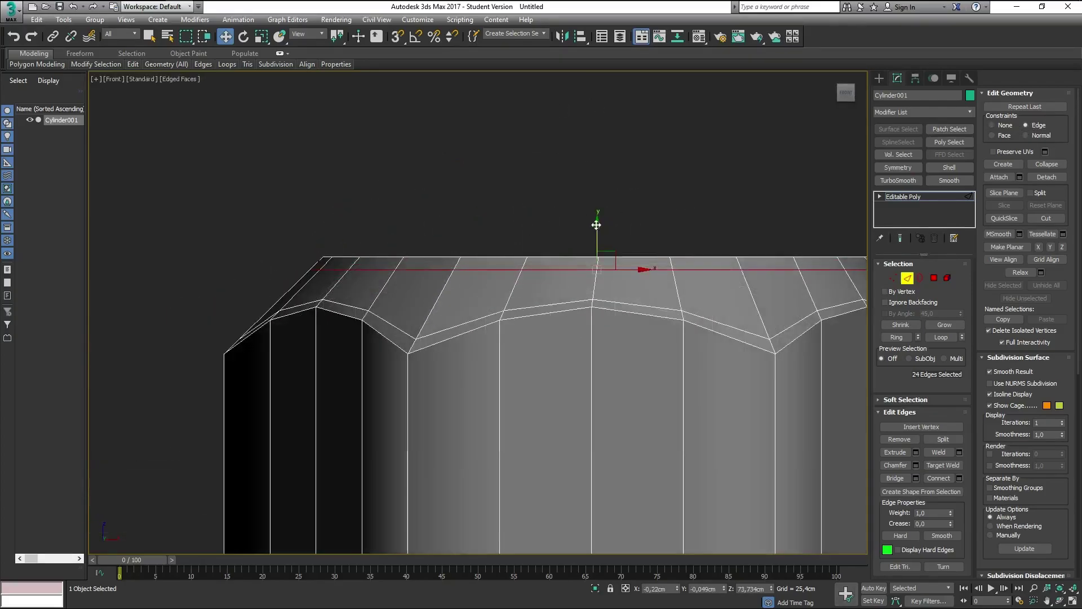
pyautogui.moveTo(596, 225); pyautogui.dragTo(598, 224)
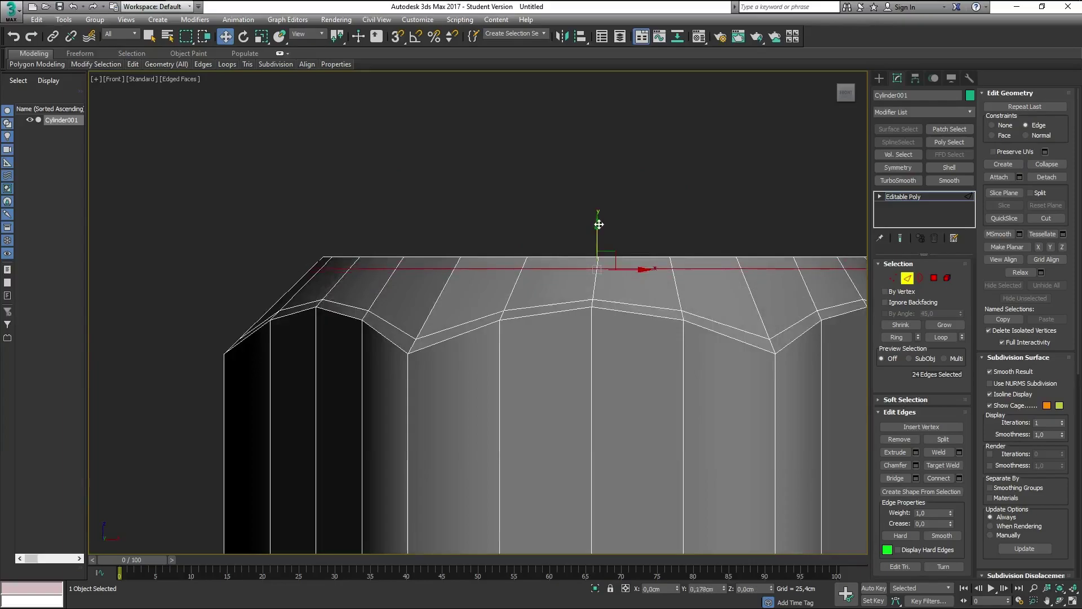
pyautogui.scroll(-3, 598, 224)
pyautogui.scroll(-2, 553, 214)
# Step: Select one vertical side edge and extend it to the ring of all 24 side edges
pyautogui.keyDown('alt'); pyautogui.moveTo(553, 215); pyautogui.dragTo(512, 225, button='middle'); pyautogui.keyUp('alt')
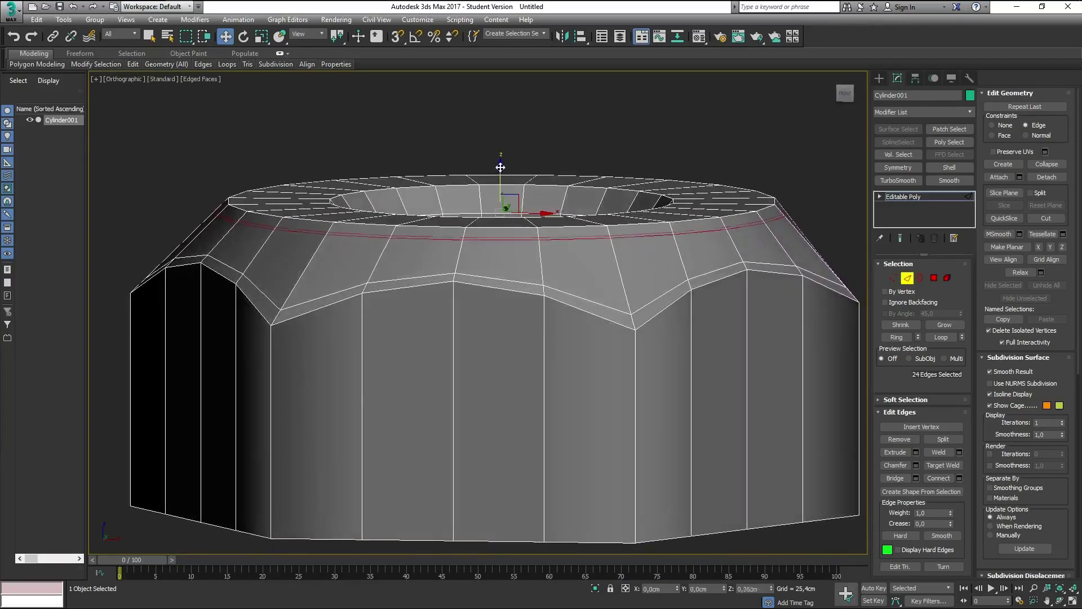
pyautogui.scroll(-1, 502, 174)
pyautogui.scroll(-2, 535, 180)
pyautogui.scroll(-1, 604, 190)
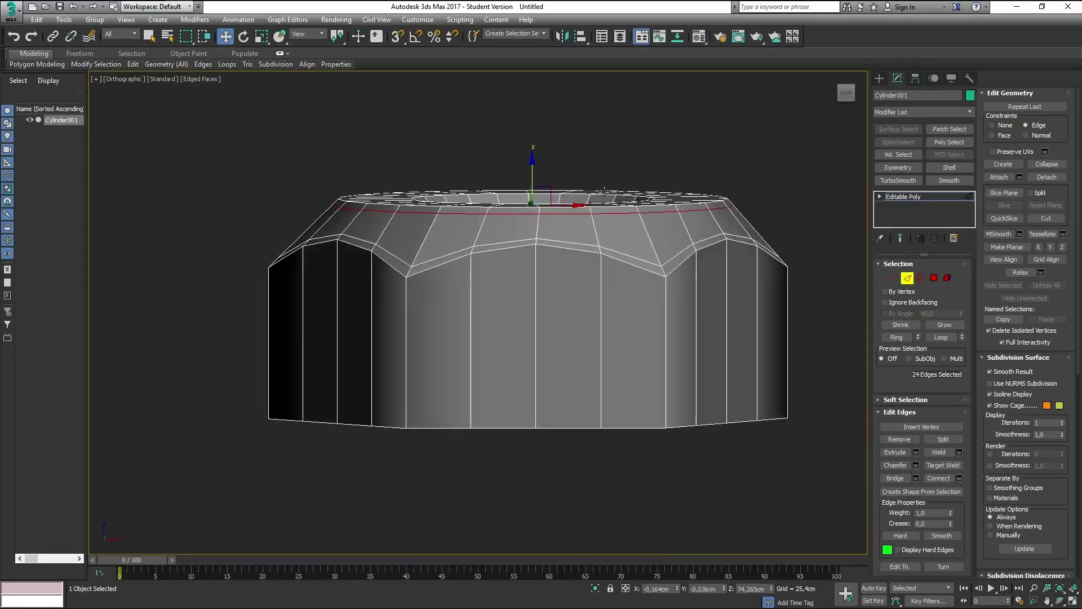
pyautogui.press('f')
pyautogui.moveTo(146, 395)
pyautogui.mouseDown(button='middle')
pyautogui.moveTo(350, 346)
pyautogui.moveTo(621, 231)
pyautogui.moveTo(629, 218)
pyautogui.moveTo(624, 248)
pyautogui.mouseUp(button='middle')
pyautogui.click(511, 367)
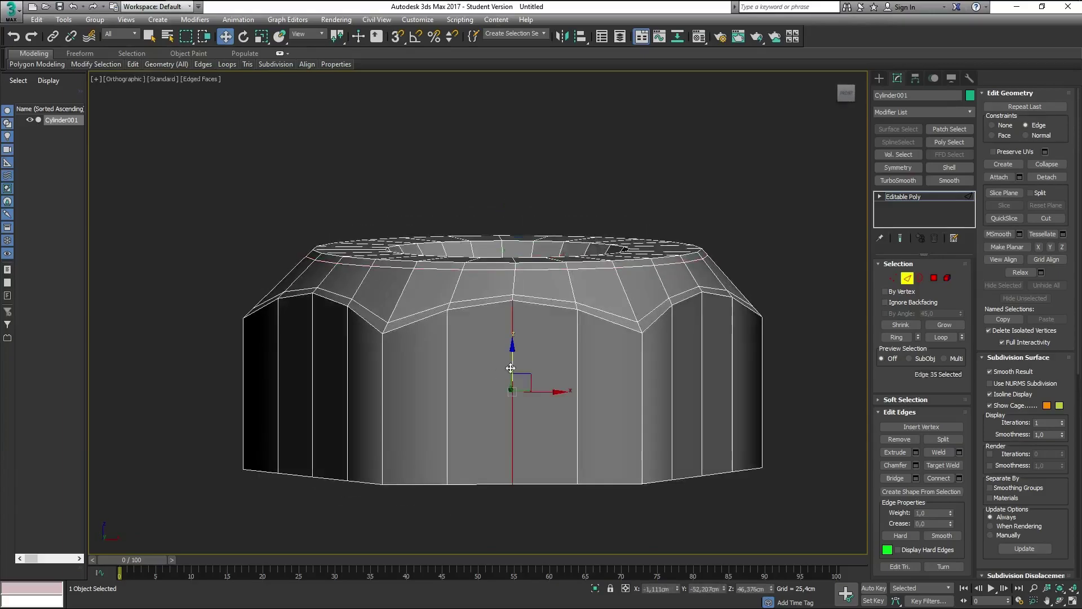
pyautogui.keyDown('alt'); pyautogui.moveTo(519, 352); pyautogui.dragTo(527, 344, button='middle'); pyautogui.keyUp('alt')
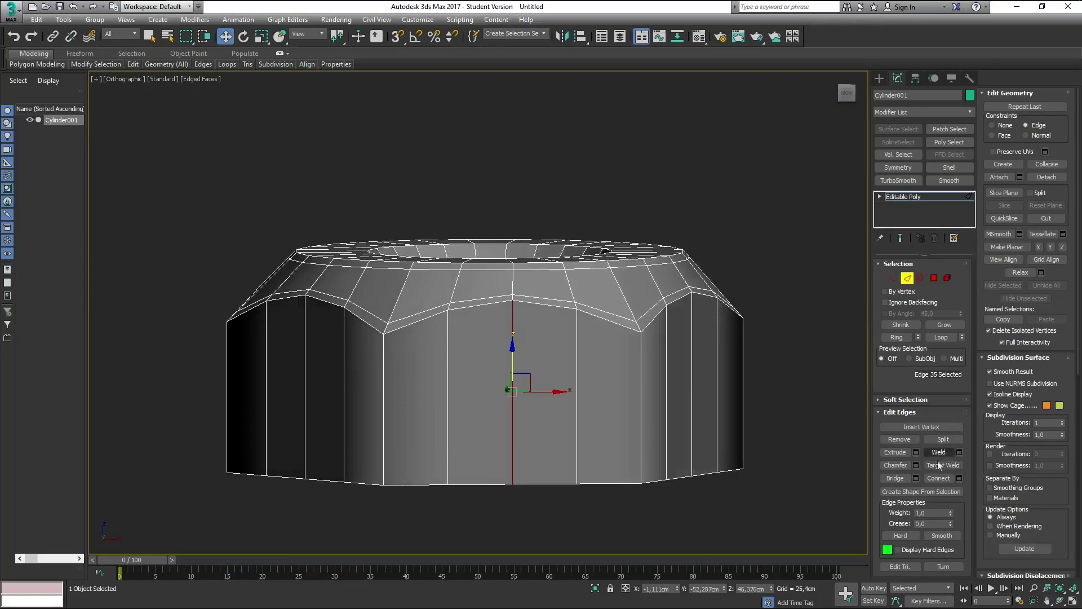
pyautogui.click(896, 337)
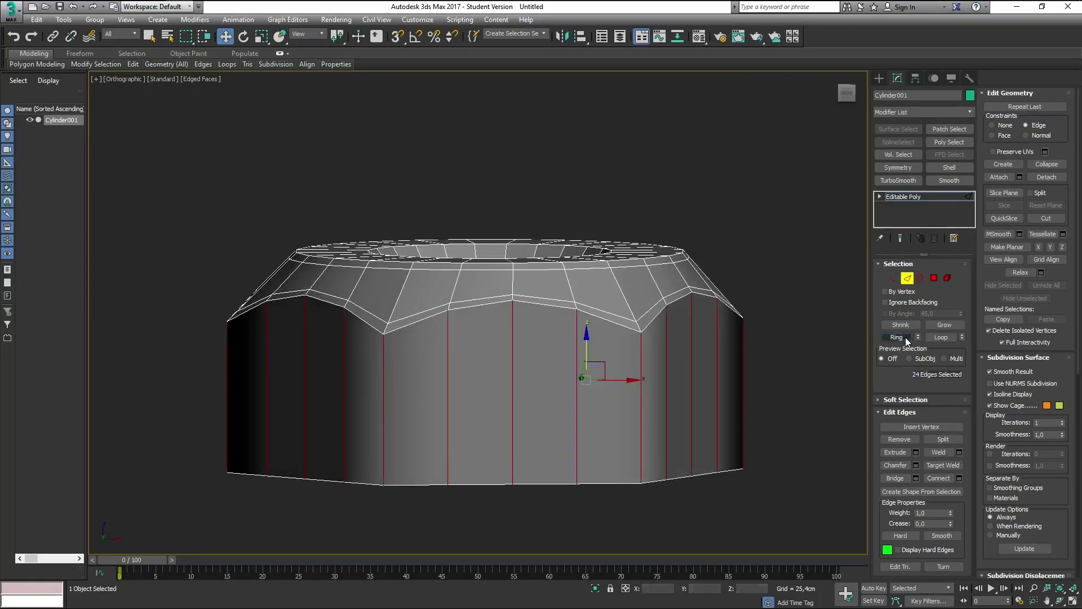
# Step: Connect the side edges with a loop slid up just below the rim
pyautogui.click(958, 478)
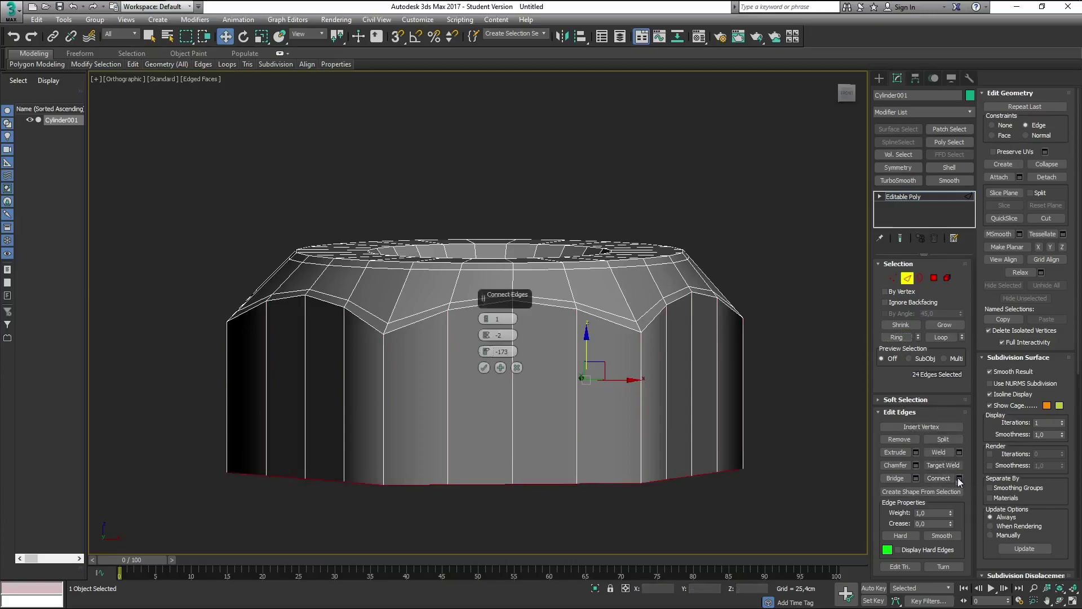
pyautogui.moveTo(491, 354); pyautogui.dragTo(482, 455)
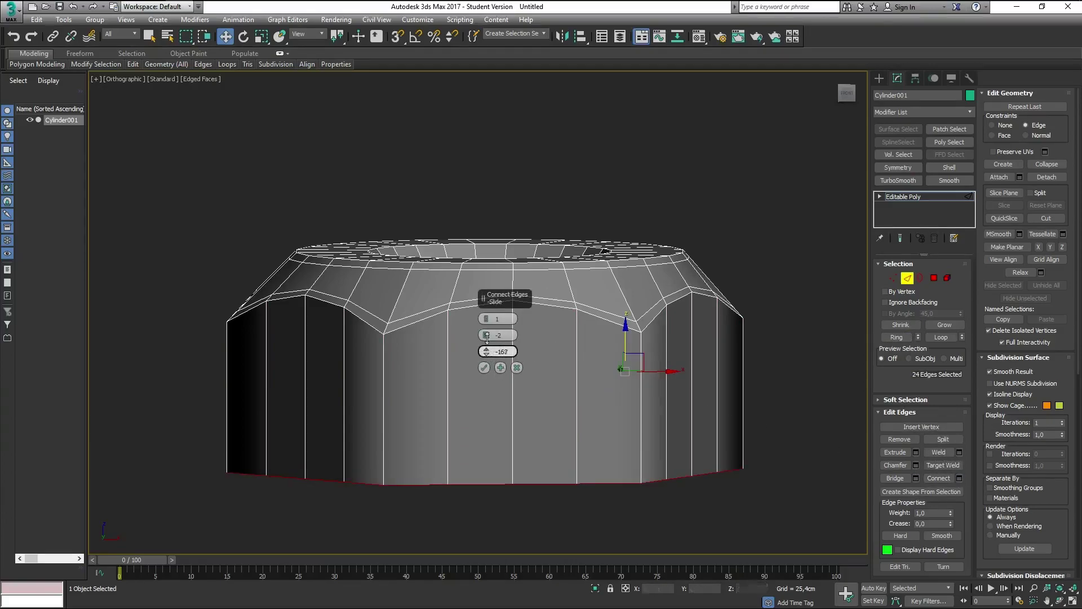
pyautogui.moveTo(508, 335)
pyautogui.mouseDown()
pyautogui.moveTo(561, 332)
pyautogui.moveTo(554, 372)
pyautogui.mouseUp()
pyautogui.click(484, 367)
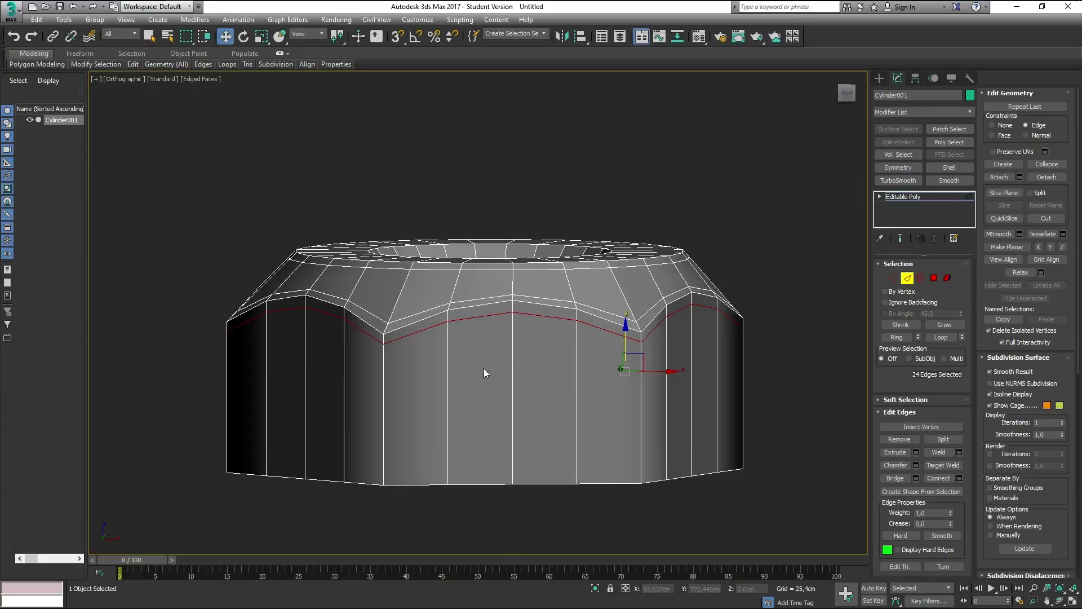
pyautogui.moveTo(484, 368)
pyautogui.keyDown('alt'); pyautogui.mouseDown(button='middle')
pyautogui.moveTo(511, 353)
pyautogui.moveTo(475, 350)
pyautogui.moveTo(529, 364)
pyautogui.moveTo(529, 419)
pyautogui.moveTo(503, 362)
pyautogui.moveTo(435, 324)
pyautogui.mouseUp(button='middle'); pyautogui.keyUp('alt')
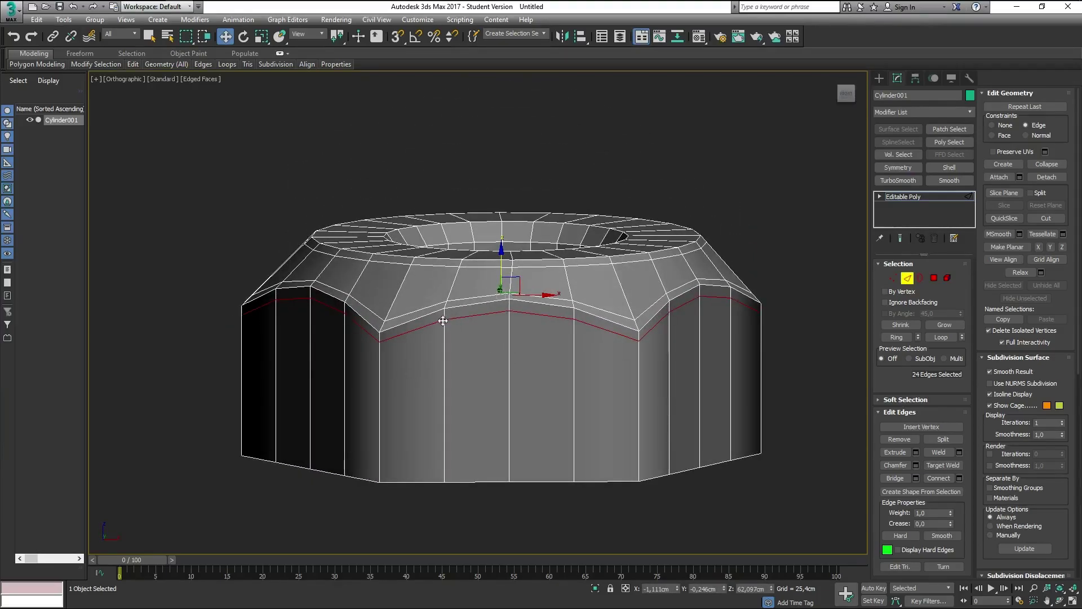
# Step: Select a side-wall edge at a rim dip and zoom in on it in Front view
pyautogui.click(442, 319)
pyautogui.scroll(2, 446, 305)
pyautogui.scroll(2, 462, 267)
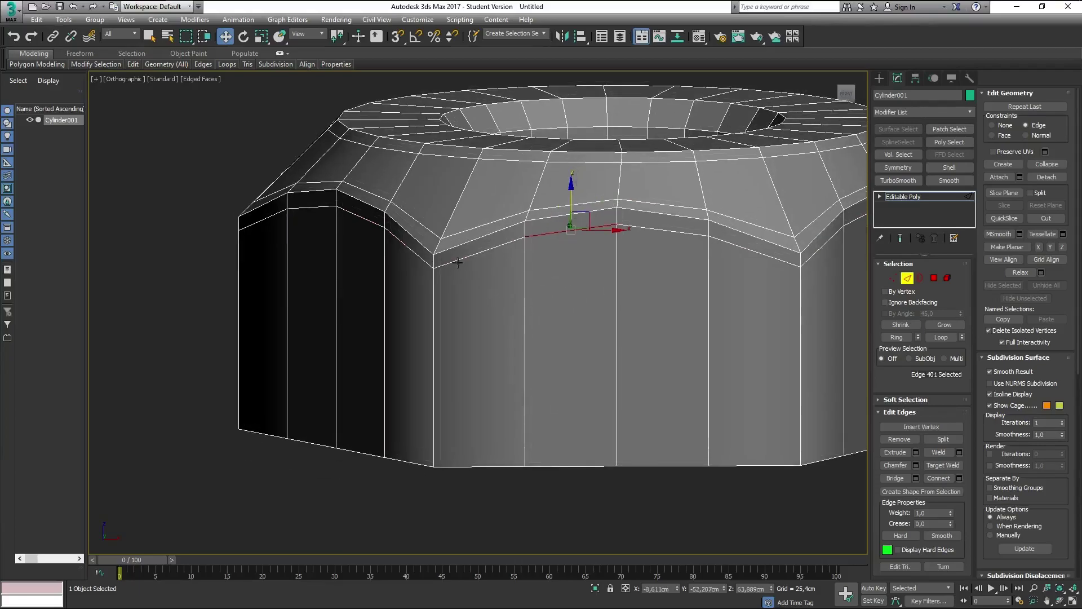
pyautogui.click(458, 262)
pyautogui.scroll(2, 560, 308)
pyautogui.scroll(1, 538, 267)
pyautogui.scroll(1, 529, 277)
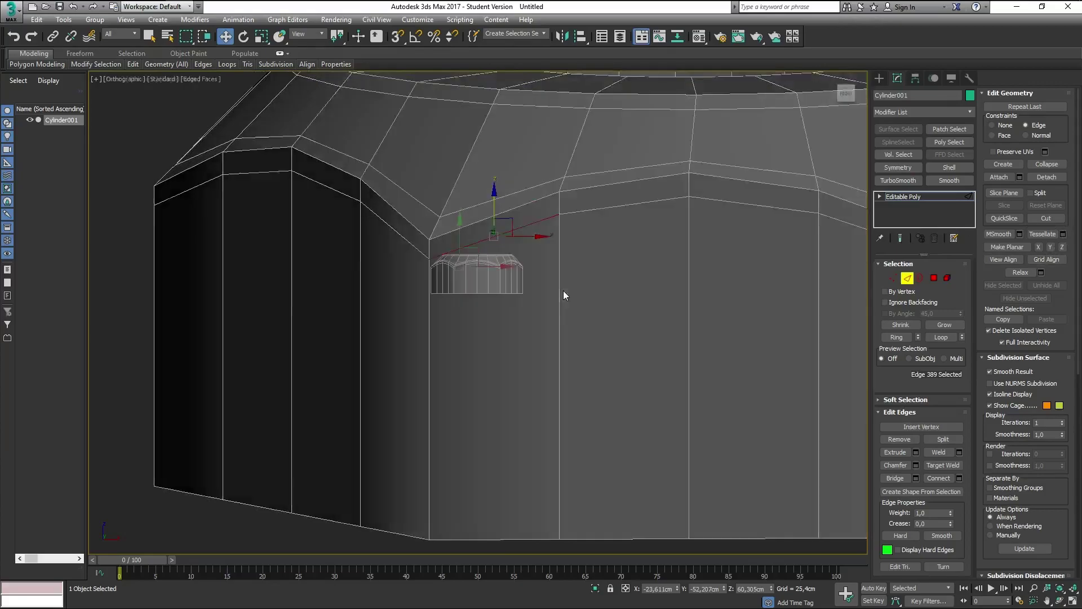
pyautogui.press('f')
pyautogui.scroll(3, 533, 298)
pyautogui.scroll(2, 557, 293)
# Step: Cut a vertical edge from the first rim dip straight down to the bottom edge
pyautogui.moveTo(570, 277); pyautogui.dragTo(503, 330, button='middle')
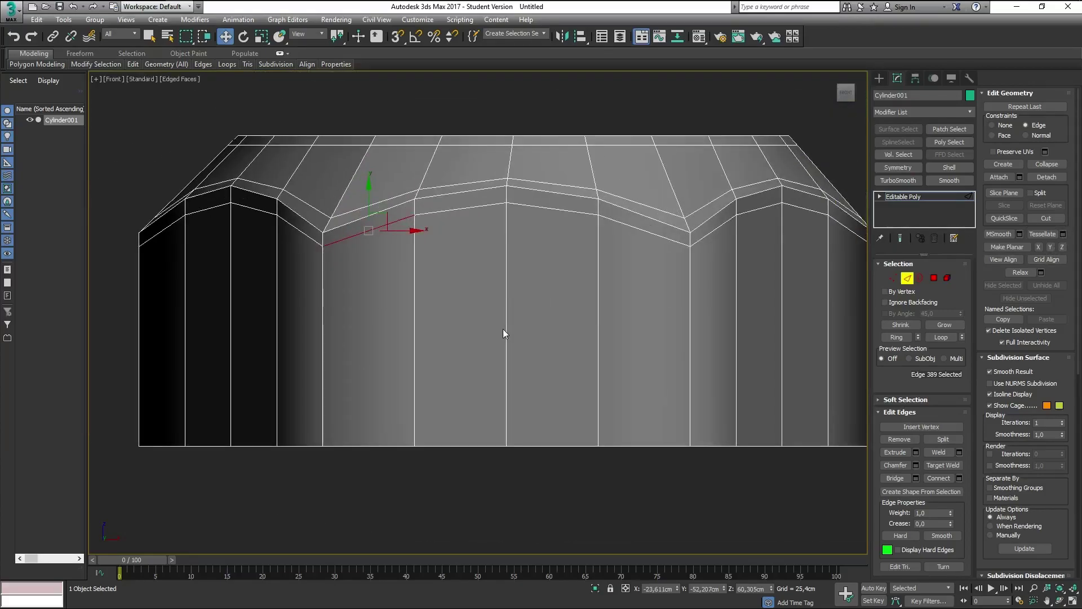
pyautogui.click(1047, 218)
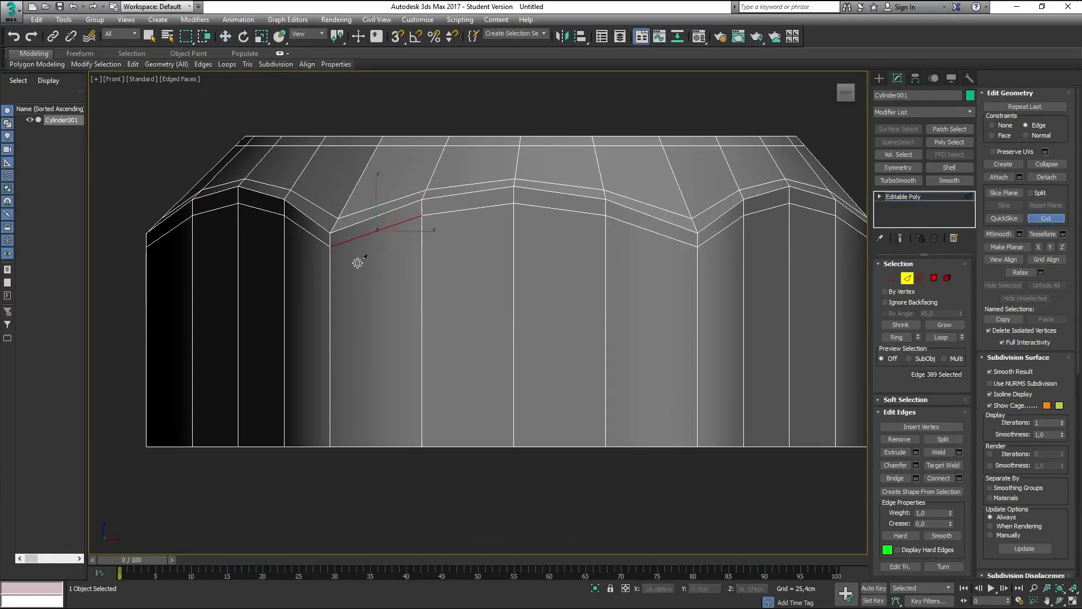
pyautogui.click(345, 242)
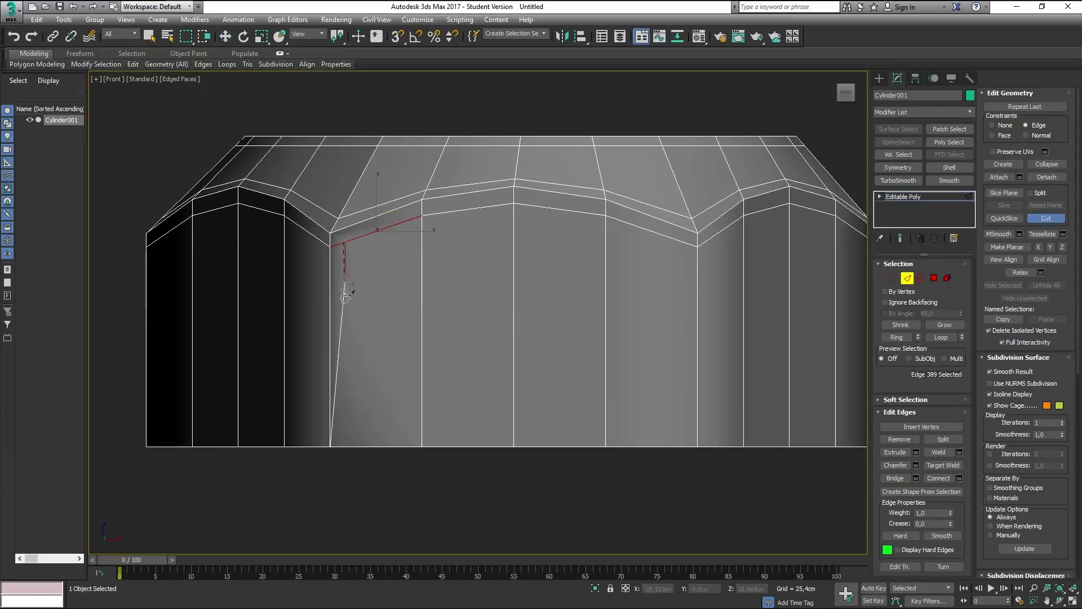
pyautogui.press('c')
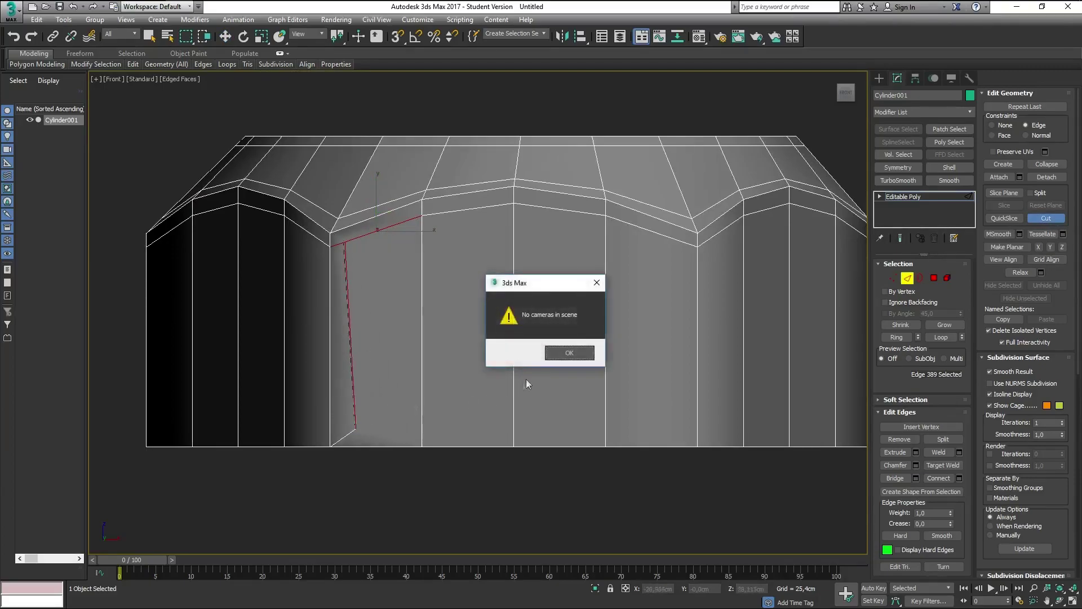
pyautogui.click(562, 359)
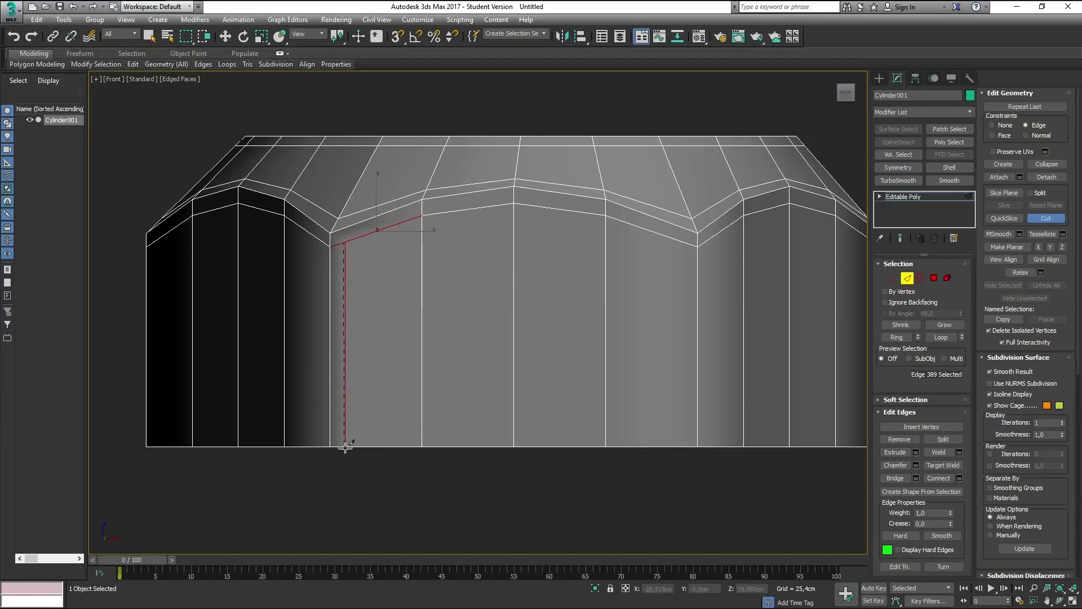
pyautogui.click(346, 447)
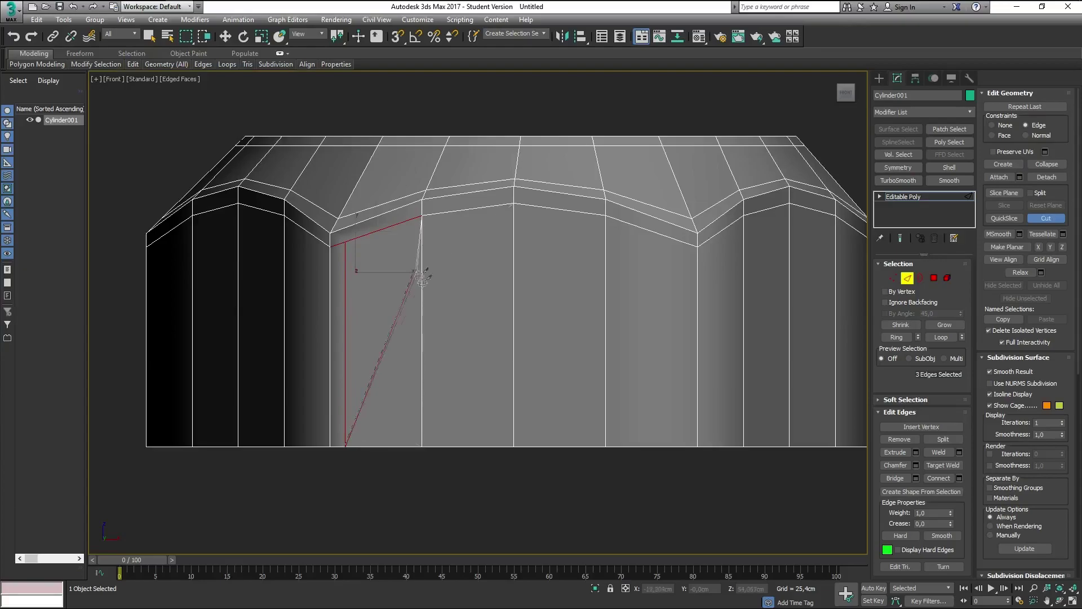
pyautogui.rightClick(430, 298)
# Step: Start a second vertical cut from the next rim dip
pyautogui.moveTo(716, 249); pyautogui.dragTo(589, 248, button='middle')
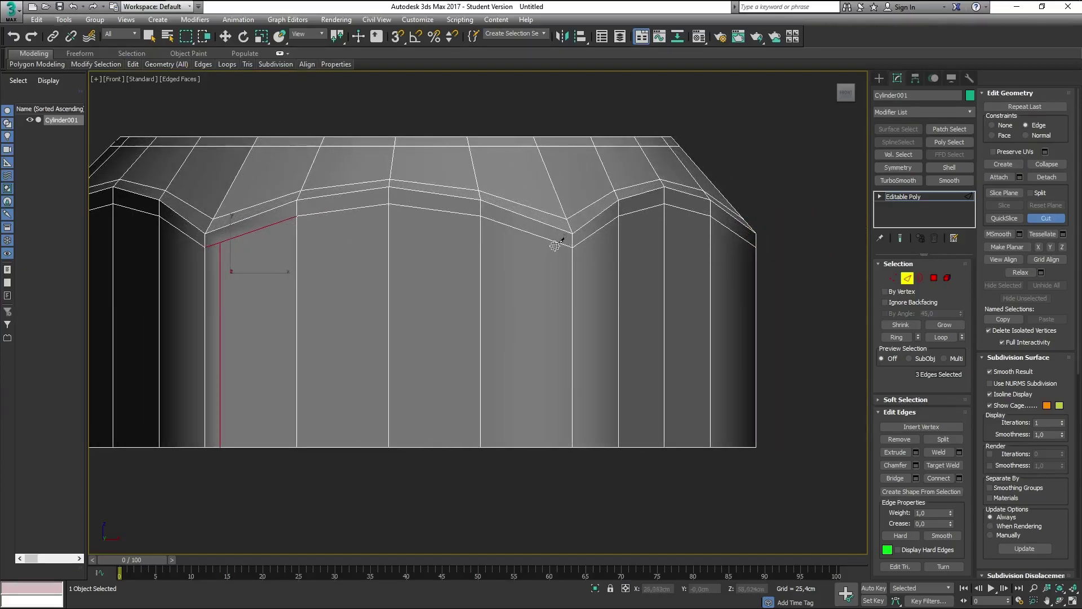
pyautogui.click(557, 244)
pyautogui.moveTo(580, 266)
pyautogui.keyDown('alt'); pyautogui.mouseDown(button='middle')
pyautogui.moveTo(609, 242)
pyautogui.moveTo(693, 242)
pyautogui.moveTo(564, 248)
pyautogui.mouseUp(button='middle'); pyautogui.keyUp('alt')
# Step: Cut a vertical support edge under the next rim dip down to the bottom edge
pyautogui.click(533, 252)
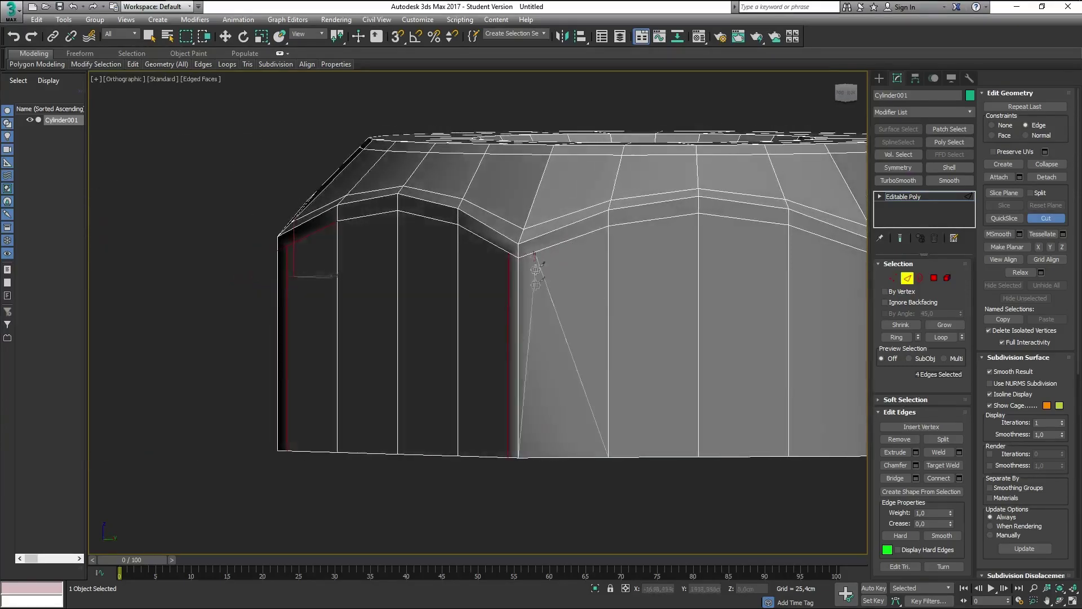
pyautogui.moveTo(545, 395); pyautogui.dragTo(530, 370, button='middle')
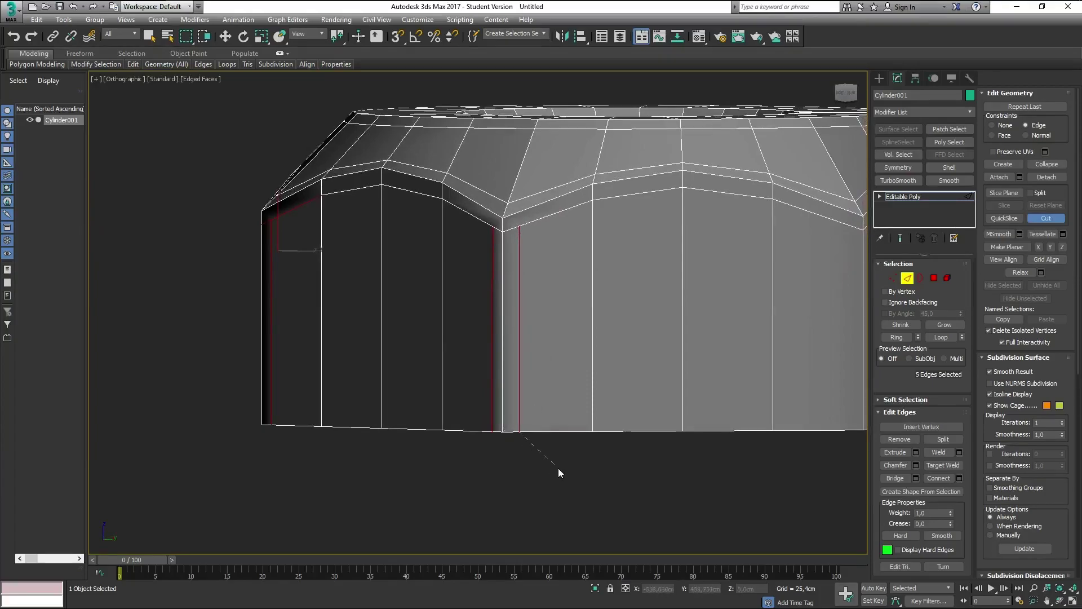
pyautogui.moveTo(560, 473)
pyautogui.keyDown('alt'); pyautogui.mouseDown(button='middle')
pyautogui.moveTo(447, 338)
pyautogui.moveTo(540, 230)
pyautogui.mouseUp(button='middle'); pyautogui.keyUp('alt')
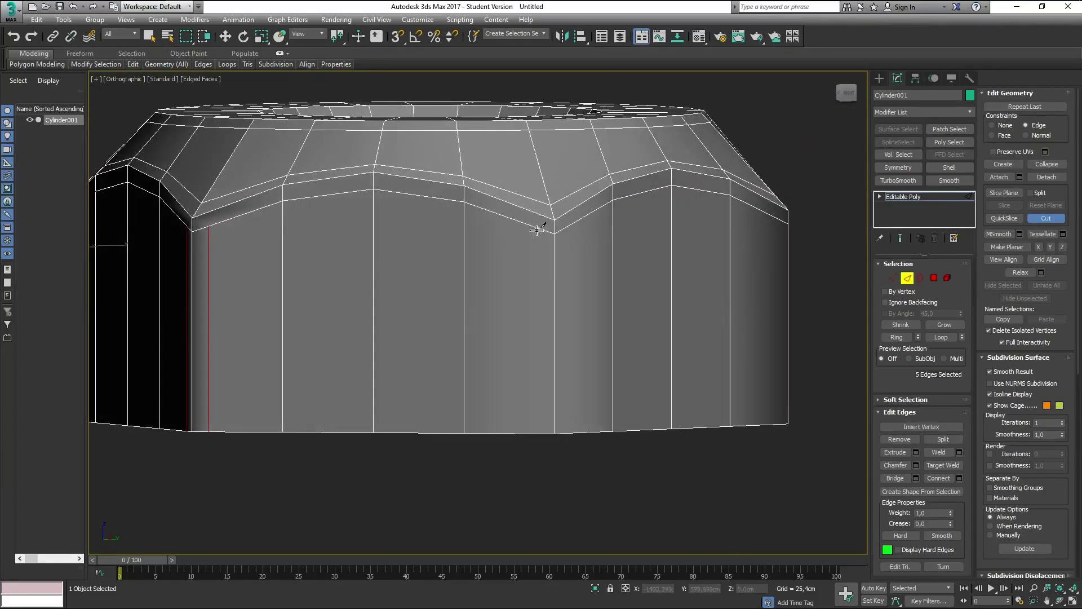
pyautogui.click(536, 227)
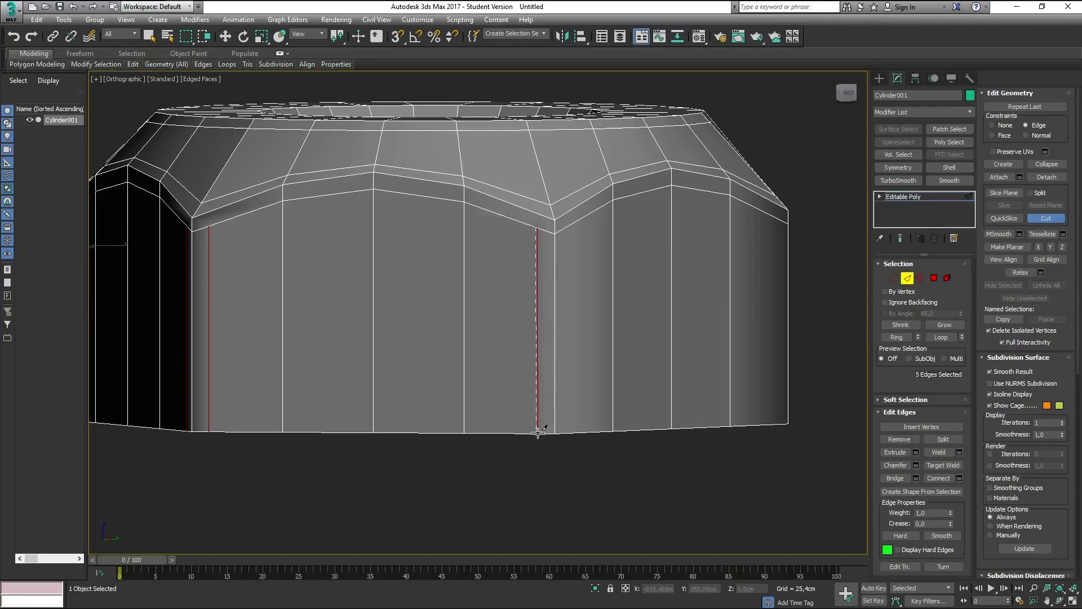
pyautogui.moveTo(565, 440)
pyautogui.keyDown('alt'); pyautogui.mouseDown(button='middle')
pyautogui.moveTo(607, 280)
pyautogui.moveTo(478, 230)
pyautogui.mouseUp(button='middle'); pyautogui.keyUp('alt')
pyautogui.click(459, 224)
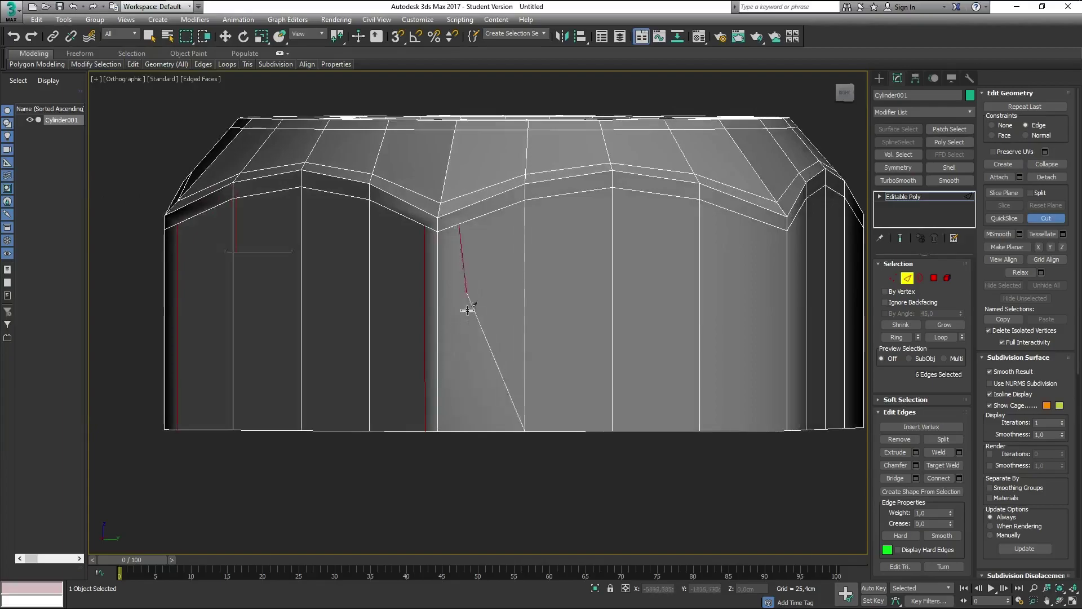
pyautogui.click(461, 431)
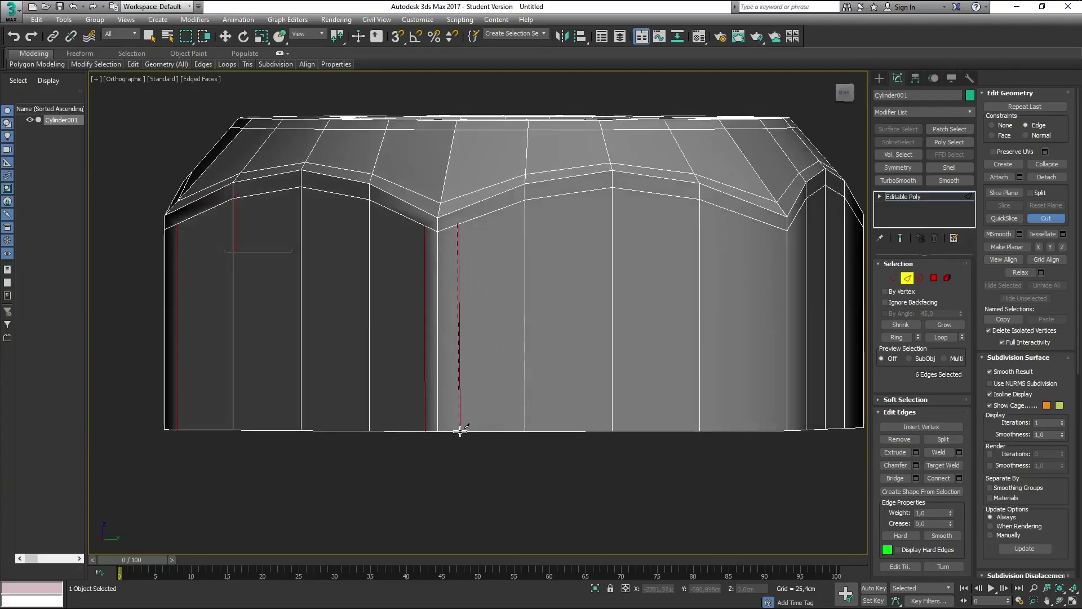
pyautogui.rightClick(557, 390)
# Step: Cut two more vertical edges from rim dips to the bottom edge
pyautogui.moveTo(685, 244)
pyautogui.keyDown('alt'); pyautogui.mouseDown(button='middle')
pyautogui.moveTo(610, 271)
pyautogui.moveTo(526, 244)
pyautogui.mouseUp(button='middle'); pyautogui.keyUp('alt')
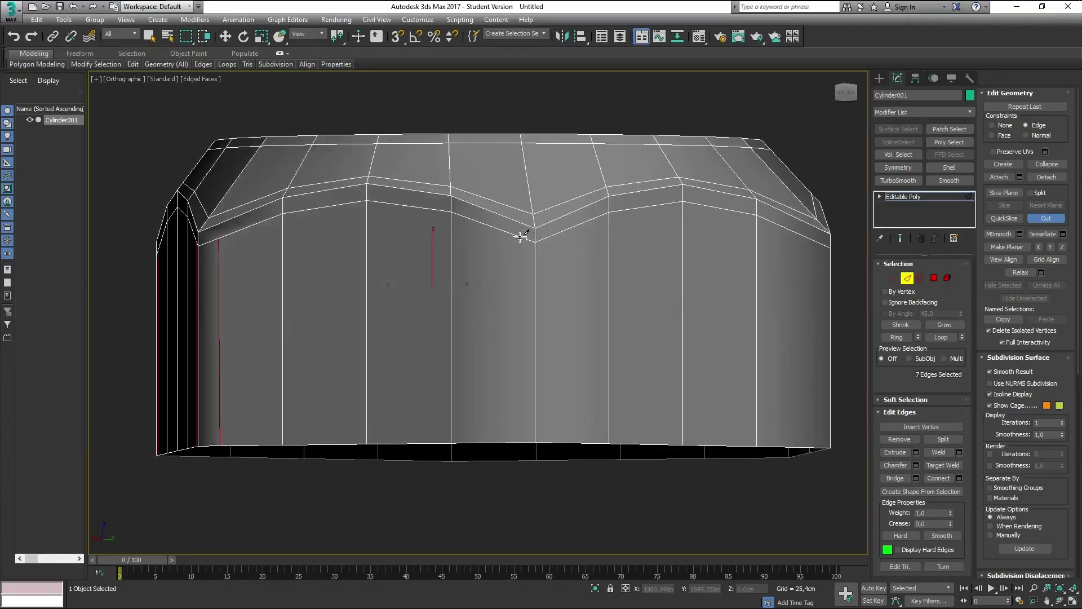
pyautogui.click(520, 238)
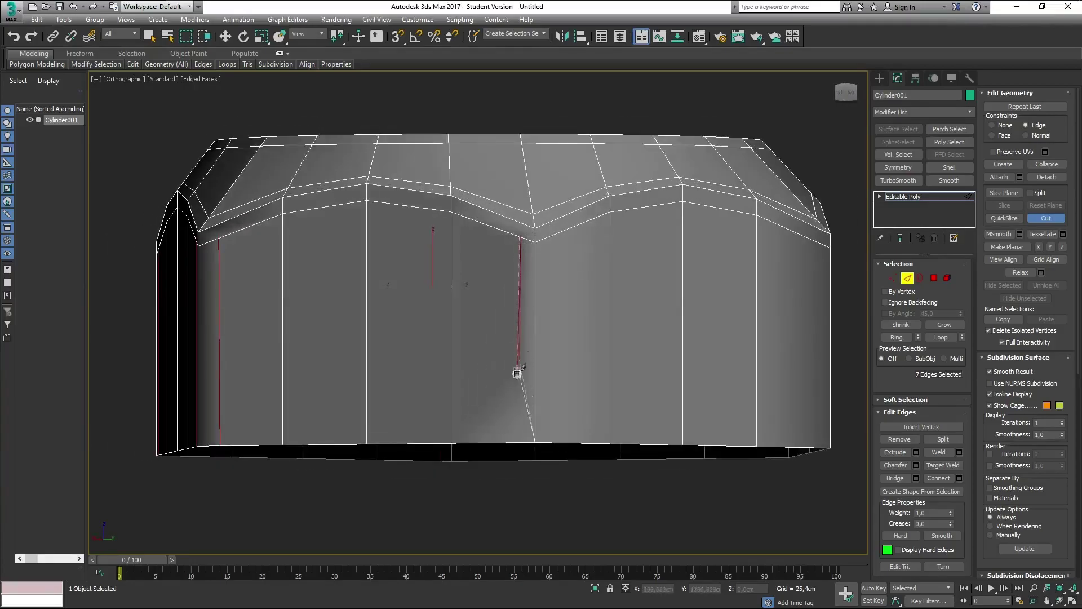
pyautogui.click(520, 441)
pyautogui.rightClick(572, 380)
pyautogui.moveTo(613, 268)
pyautogui.keyDown('alt'); pyautogui.mouseDown(button='middle')
pyautogui.moveTo(590, 282)
pyautogui.moveTo(489, 273)
pyautogui.mouseUp(button='middle'); pyautogui.keyUp('alt')
pyautogui.click(457, 275)
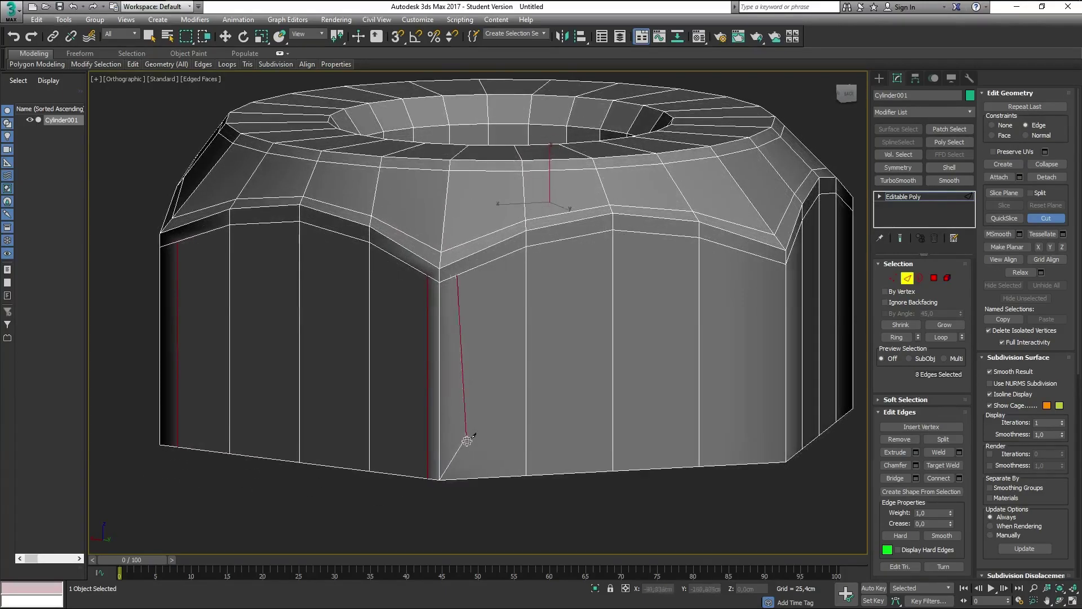
pyautogui.click(457, 479)
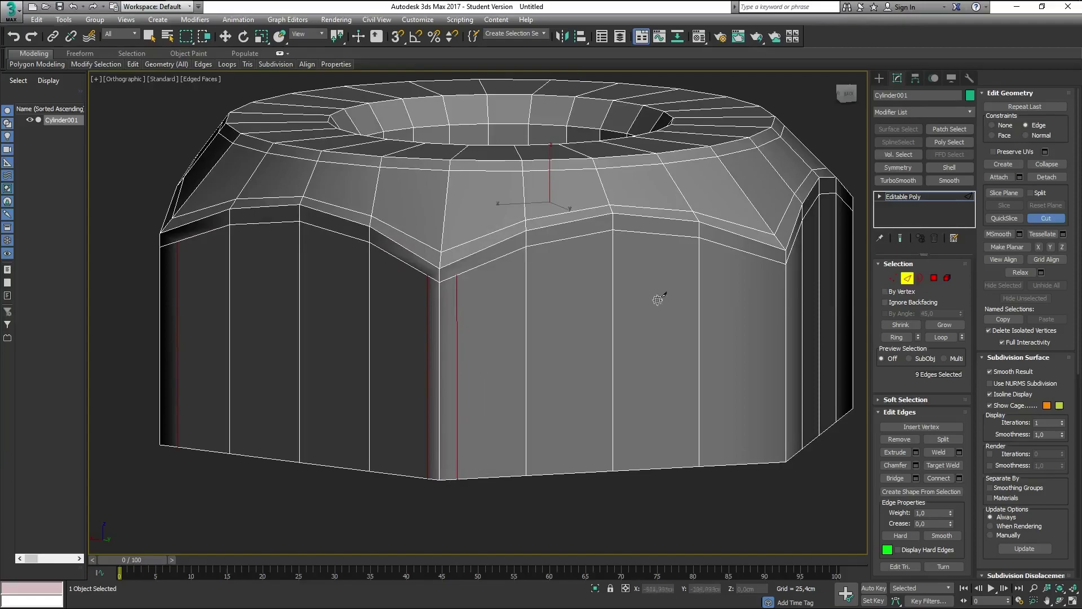
# Step: Add vertical cuts under the next two rim dips down to the bottom edge
pyautogui.moveTo(657, 300)
pyautogui.keyDown('alt'); pyautogui.mouseDown(button='middle')
pyautogui.moveTo(621, 282)
pyautogui.moveTo(480, 268)
pyautogui.mouseUp(button='middle'); pyautogui.keyUp('alt')
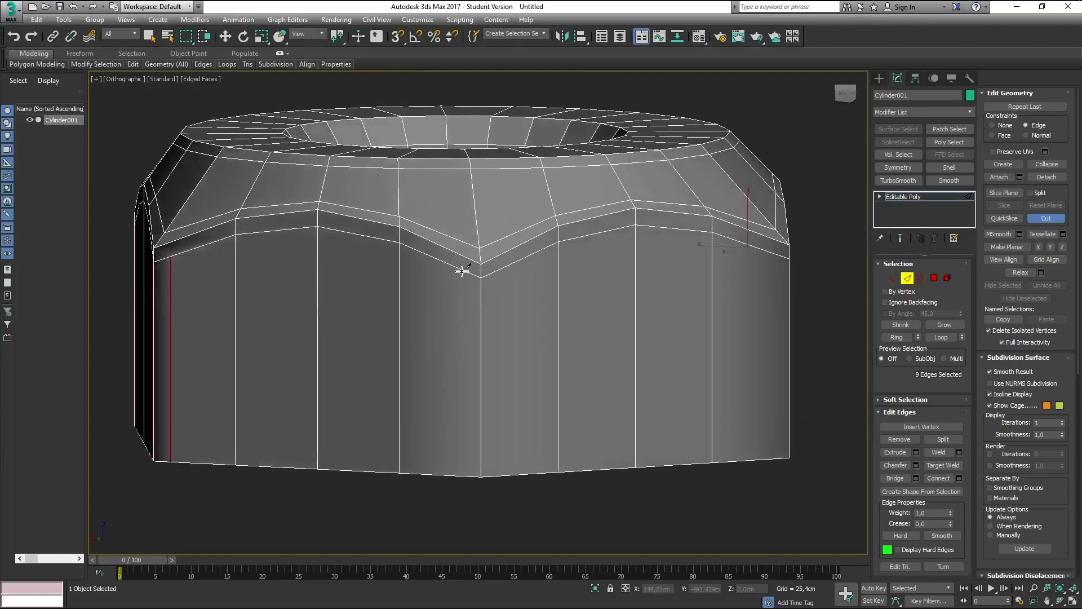
pyautogui.click(461, 271)
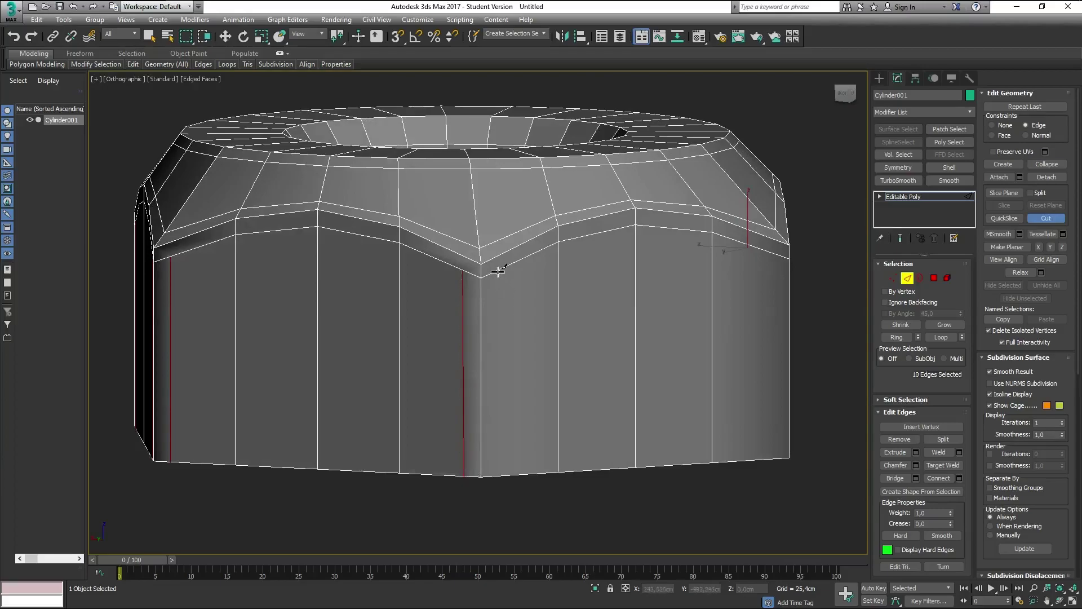
pyautogui.click(497, 272)
pyautogui.keyDown('alt'); pyautogui.moveTo(505, 300); pyautogui.dragTo(493, 299, button='middle'); pyautogui.keyUp('alt')
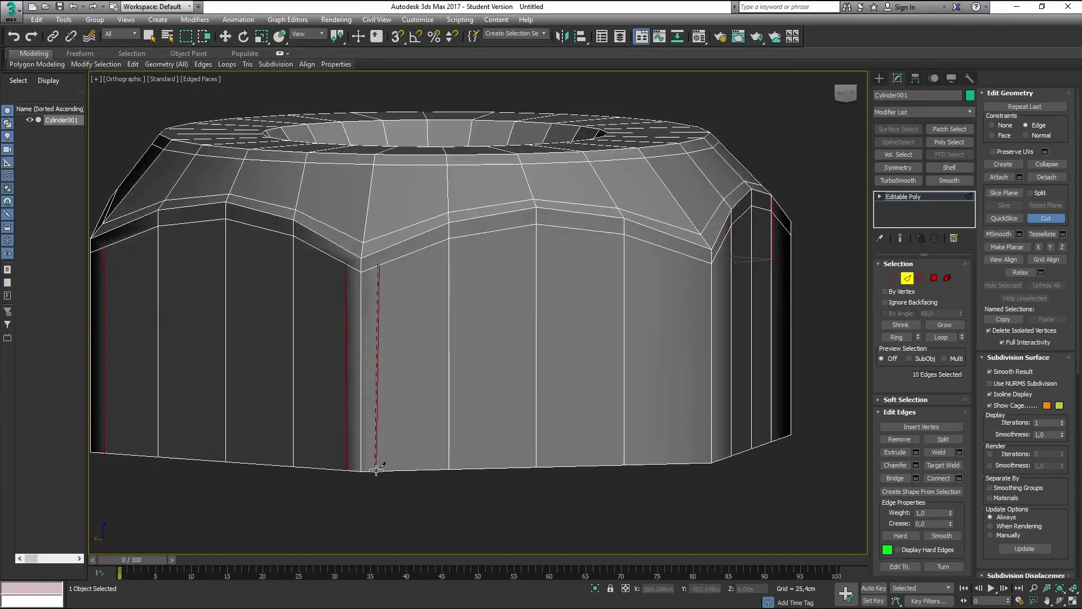
pyautogui.click(378, 471)
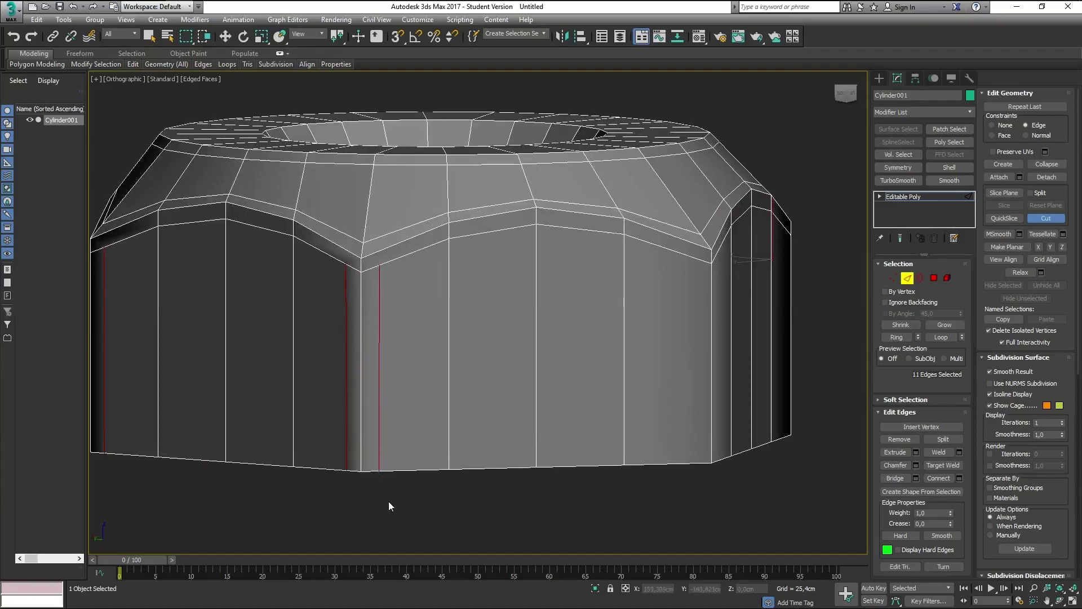
pyautogui.keyDown('alt'); pyautogui.moveTo(578, 399); pyautogui.dragTo(432, 348, button='middle'); pyautogui.keyUp('alt')
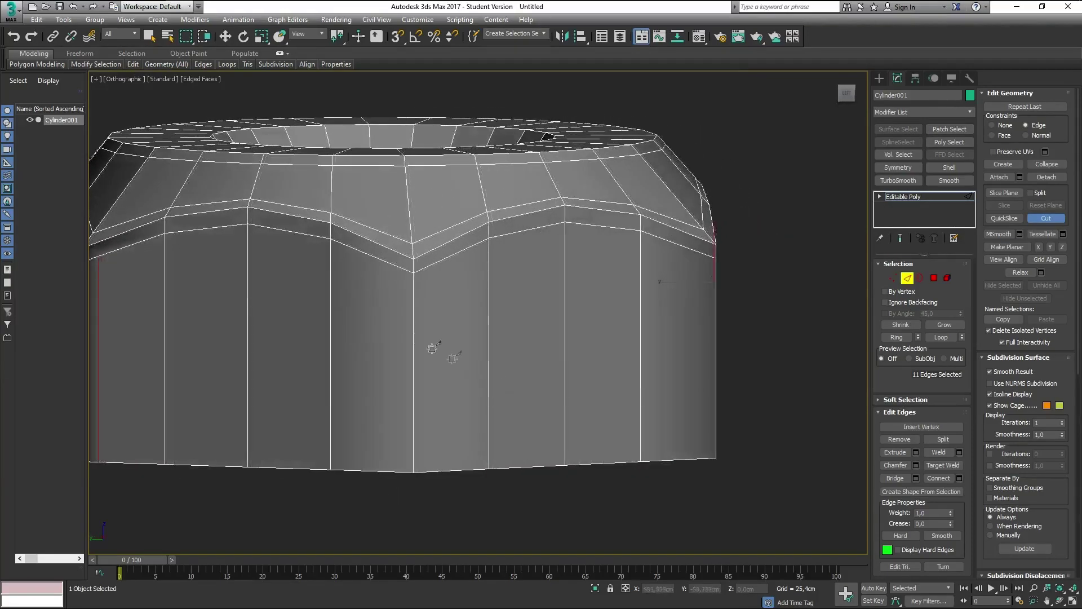
pyautogui.click(400, 269)
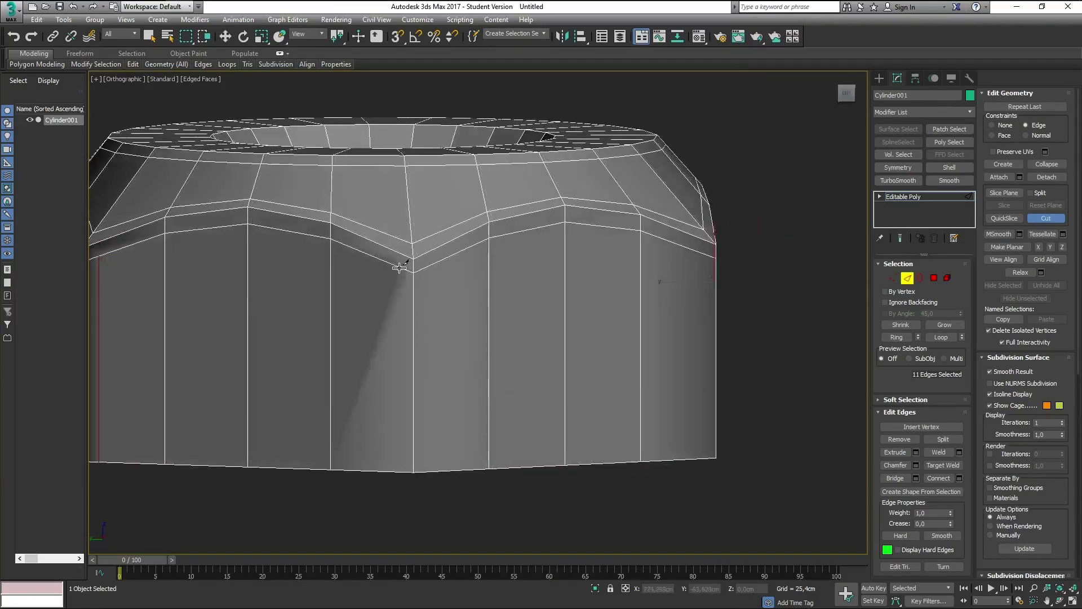
pyautogui.click(400, 471)
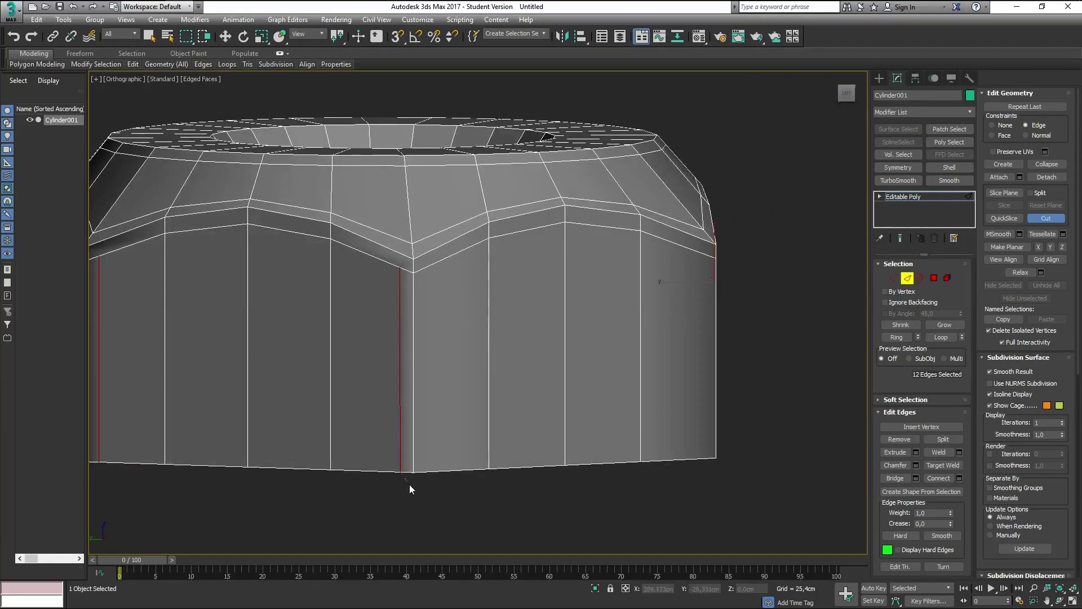
# Step: Begin cuts under the remaining rim dips while orbiting around the shell
pyautogui.click(429, 267)
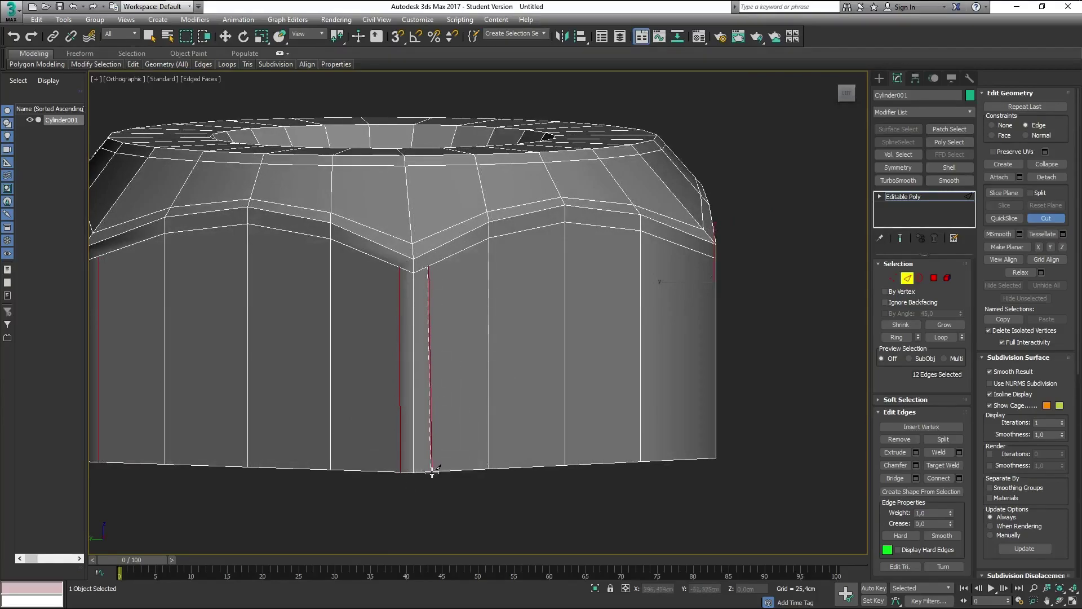
pyautogui.moveTo(515, 481)
pyautogui.keyDown('alt'); pyautogui.mouseDown(button='middle')
pyautogui.moveTo(601, 375)
pyautogui.moveTo(573, 346)
pyautogui.mouseUp(button='middle'); pyautogui.keyUp('alt')
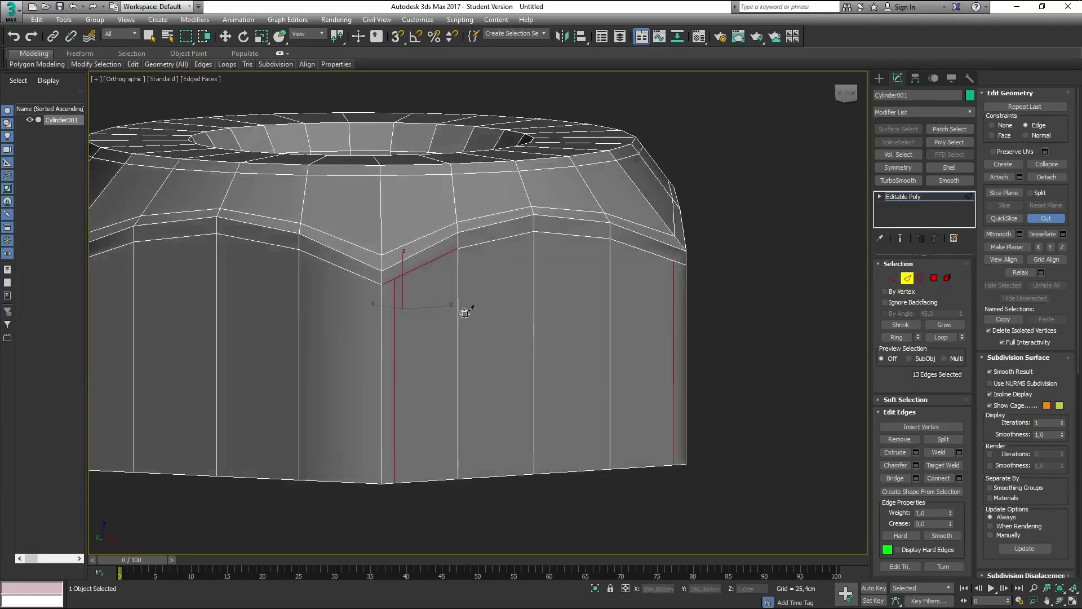
pyautogui.keyDown('alt'); pyautogui.moveTo(466, 310); pyautogui.dragTo(582, 293, button='middle'); pyautogui.keyUp('alt')
pyautogui.click(478, 263)
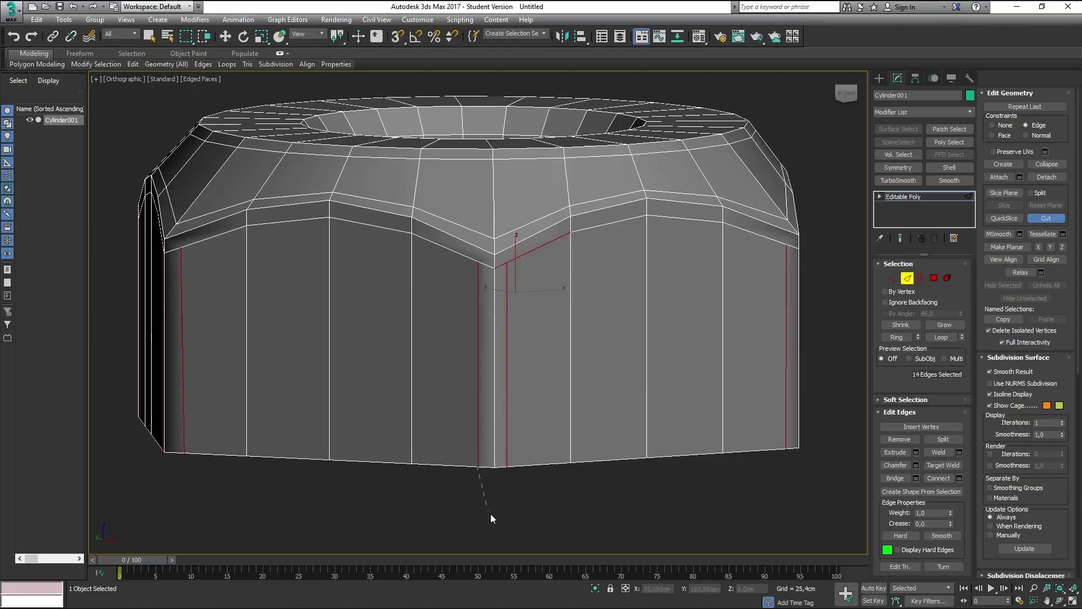
pyautogui.keyDown('alt'); pyautogui.moveTo(556, 279); pyautogui.dragTo(556, 289, button='middle'); pyautogui.keyUp('alt')
# Step: Cut an extra vertex onto the edge at the rim dip, then return to the Move tool
pyautogui.click(893, 278)
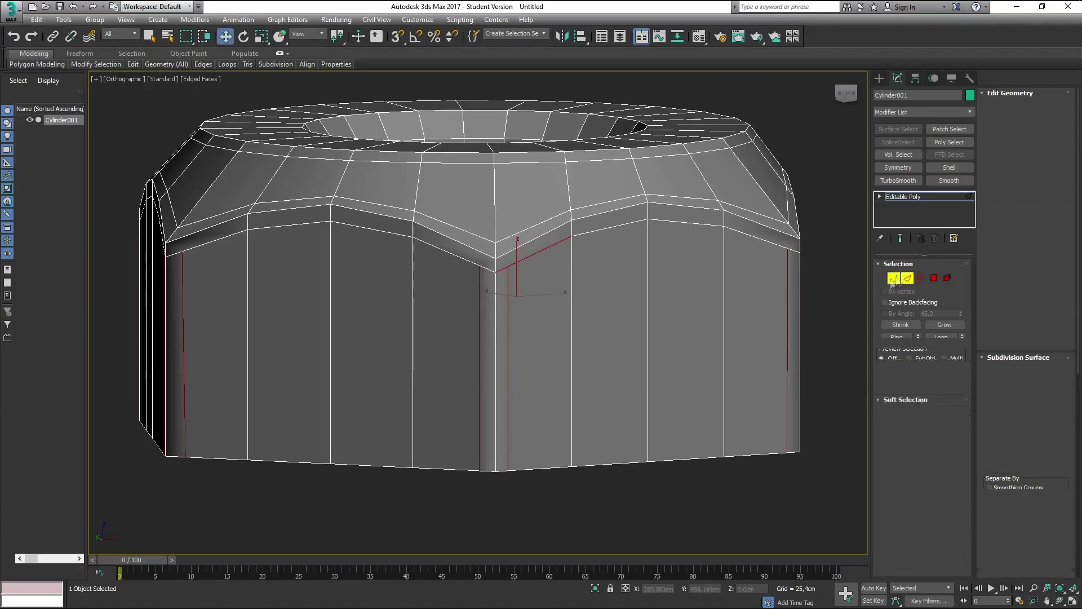
pyautogui.scroll(2, 550, 269)
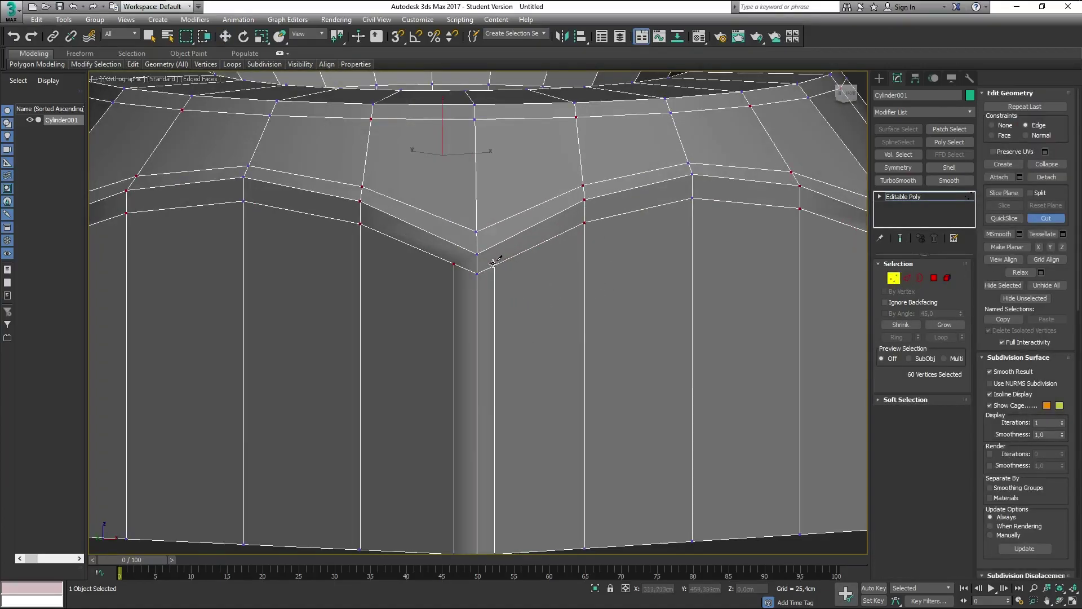
pyautogui.click(494, 265)
pyautogui.rightClick(537, 271)
pyautogui.click(1044, 214)
pyautogui.press('w')
# Step: Select corner vertex 197 at the dip and orbit around it to inspect
pyautogui.moveTo(459, 273)
pyautogui.keyDown('alt'); pyautogui.mouseDown(button='middle')
pyautogui.moveTo(542, 272)
pyautogui.moveTo(498, 263)
pyautogui.mouseUp(button='middle'); pyautogui.keyUp('alt')
pyautogui.click(576, 272)
pyautogui.scroll(-2, 553, 270)
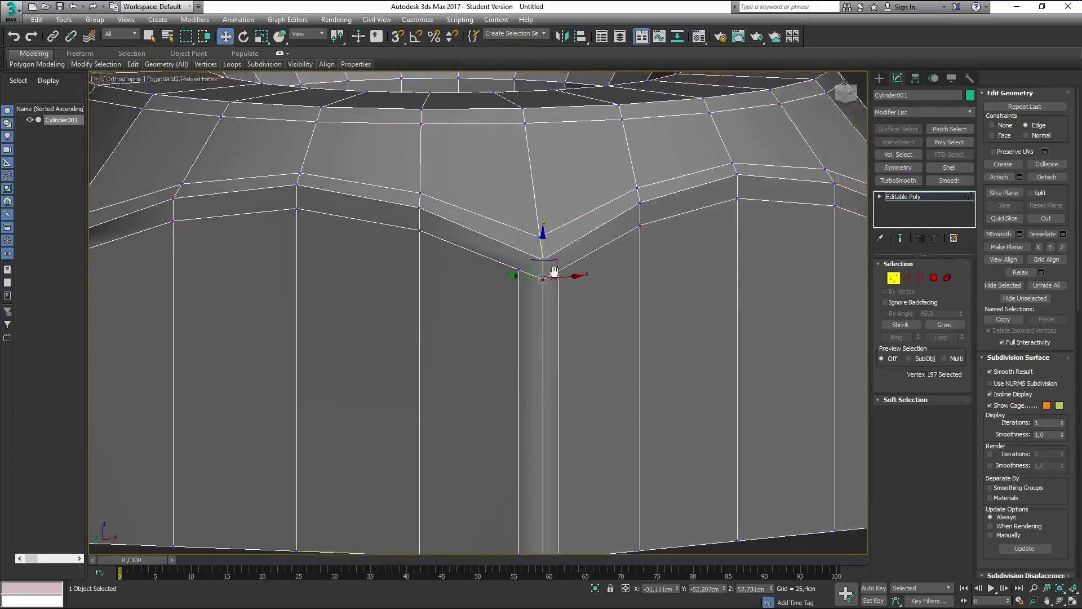
pyautogui.scroll(-3, 500, 281)
pyautogui.scroll(3, 509, 275)
pyautogui.scroll(2, 507, 295)
pyautogui.scroll(1, 524, 322)
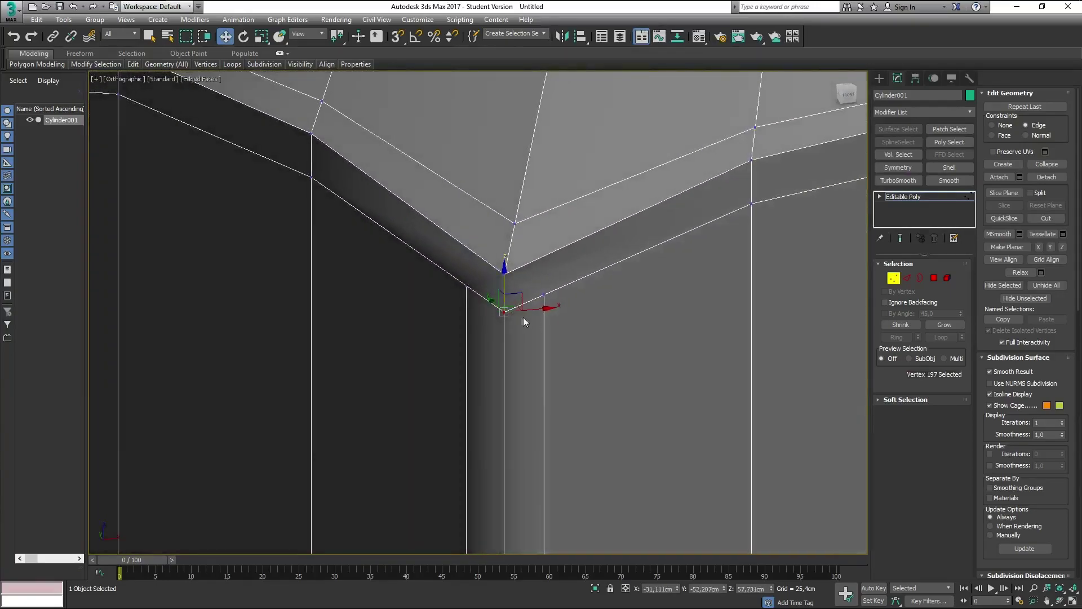
pyautogui.keyDown('alt'); pyautogui.moveTo(507, 311); pyautogui.dragTo(619, 321, button='middle'); pyautogui.keyUp('alt')
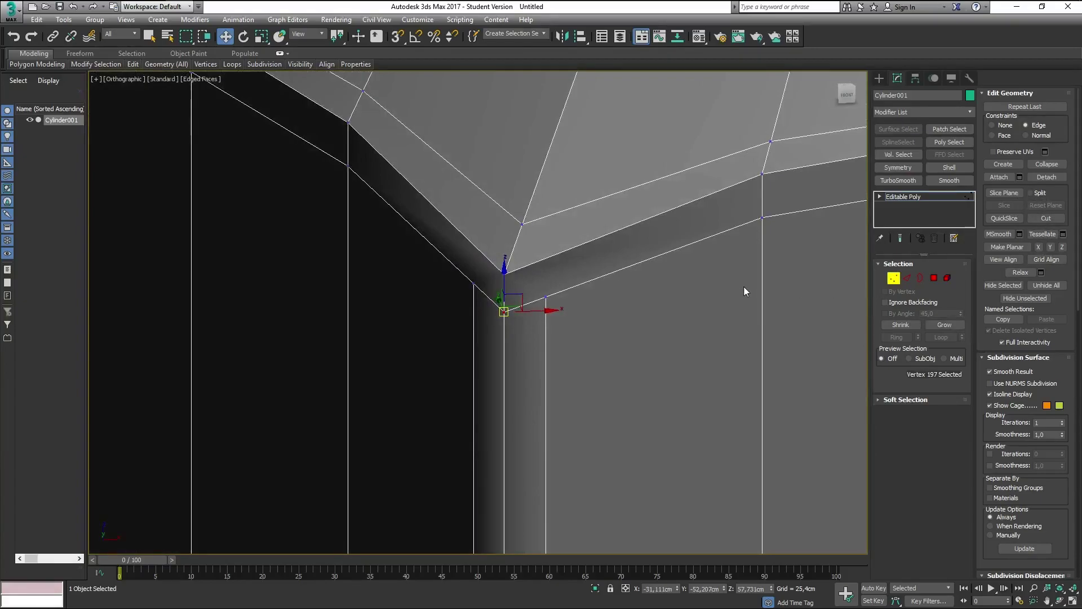
pyautogui.keyDown('alt'); pyautogui.moveTo(744, 291); pyautogui.dragTo(857, 279, button='middle'); pyautogui.keyUp('alt')
# Step: Try collapsing short corner edge 365, then undo to keep the edge
pyautogui.click(907, 277)
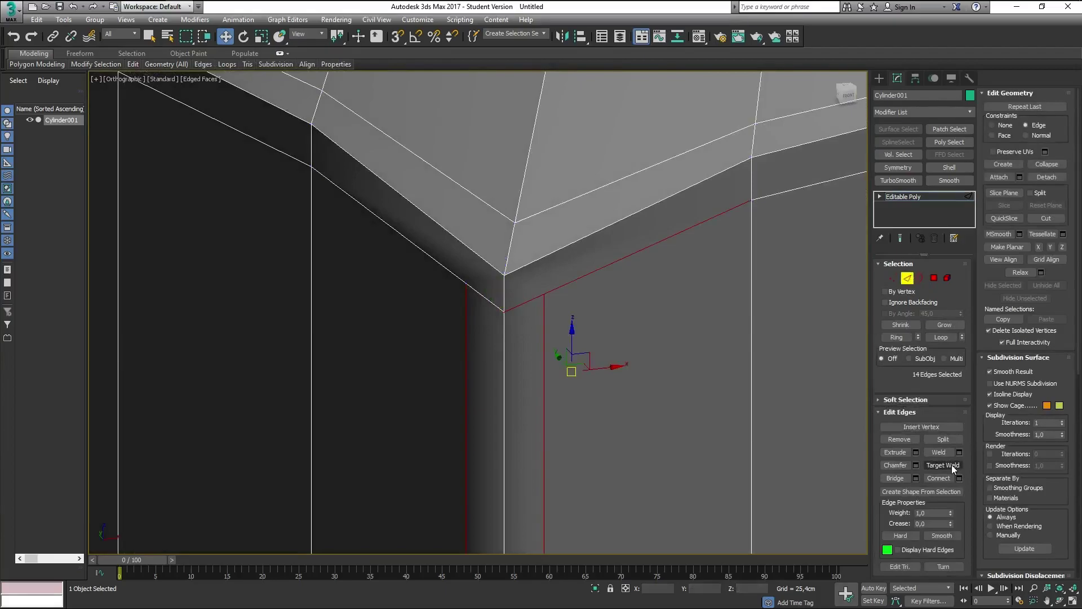
pyautogui.moveTo(500, 337); pyautogui.dragTo(617, 316, button='middle')
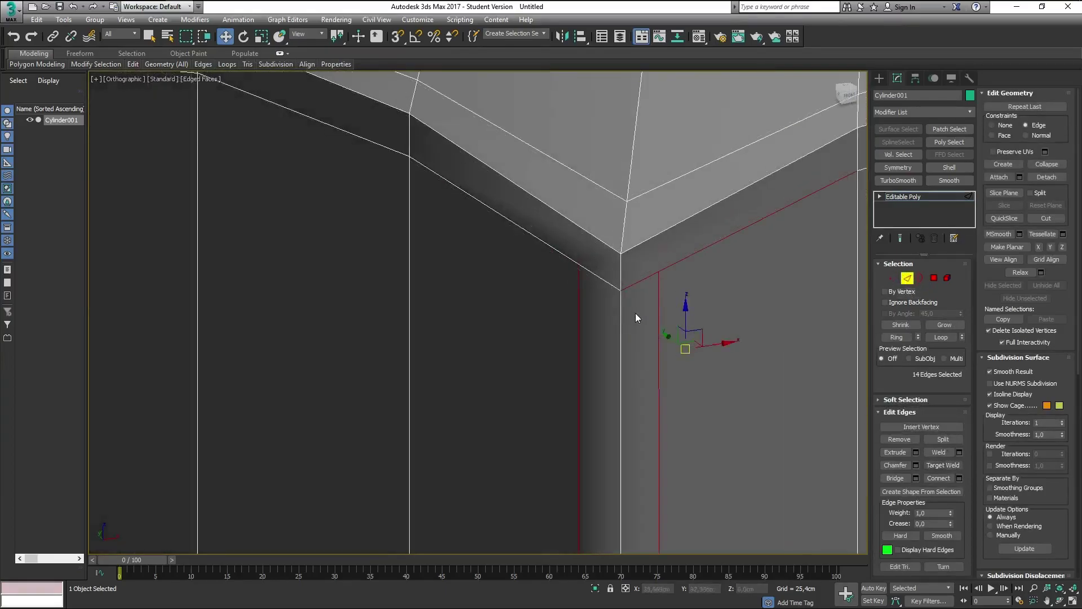
pyautogui.click(621, 276)
pyautogui.moveTo(713, 307); pyautogui.dragTo(604, 313, button='middle')
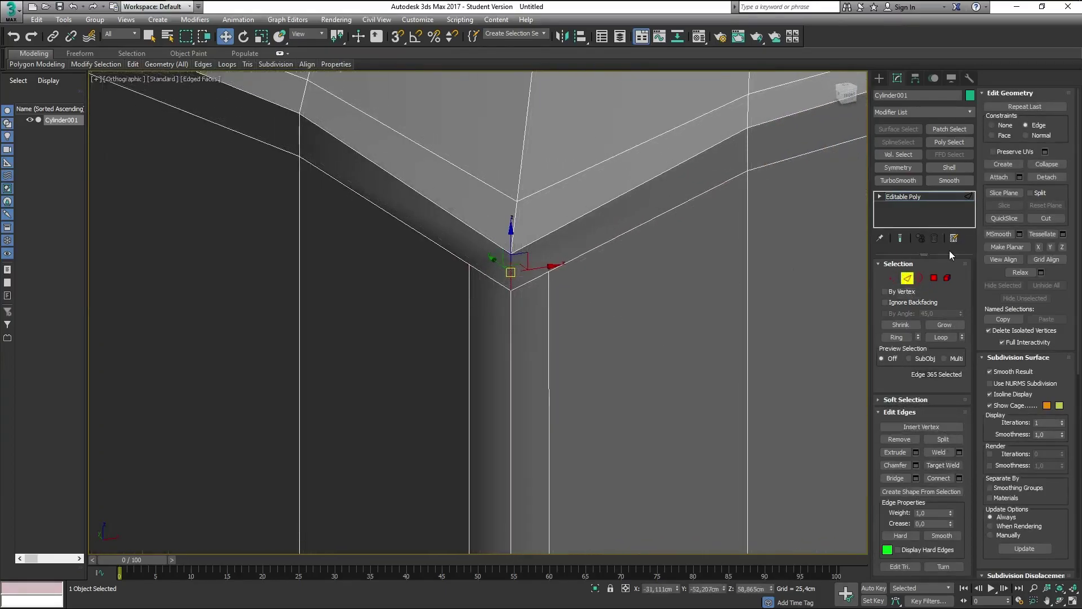
pyautogui.click(1053, 167)
pyautogui.moveTo(657, 255)
pyautogui.keyDown('alt'); pyautogui.mouseDown(button='middle')
pyautogui.moveTo(634, 256)
pyautogui.moveTo(728, 273)
pyautogui.moveTo(622, 281)
pyautogui.mouseUp(button='middle'); pyautogui.keyUp('alt')
pyautogui.hotkey('ctrl', 'z')
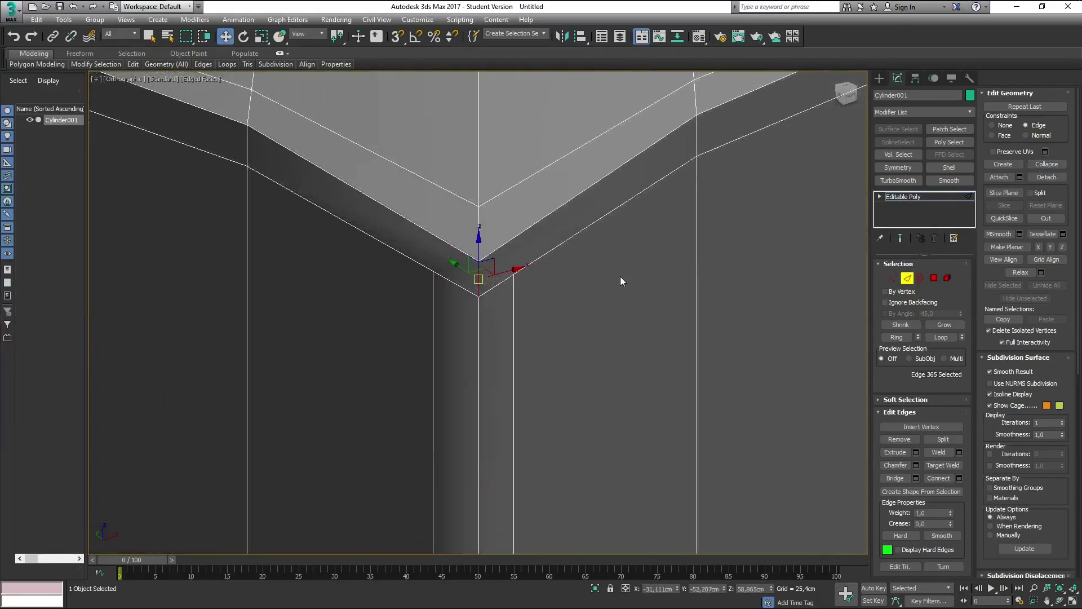
# Step: Reselect the dip's corner vertex at vertex level and view it from another angle
pyautogui.click(894, 277)
pyautogui.click(479, 292)
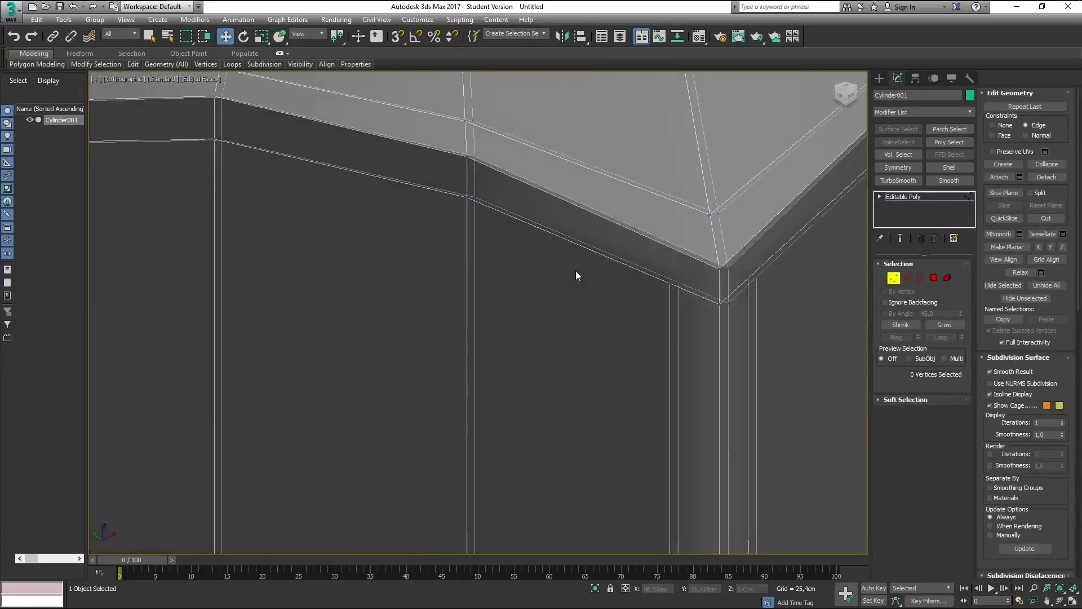
pyautogui.keyDown('alt'); pyautogui.moveTo(479, 289); pyautogui.dragTo(576, 270, button='middle'); pyautogui.keyUp('alt')
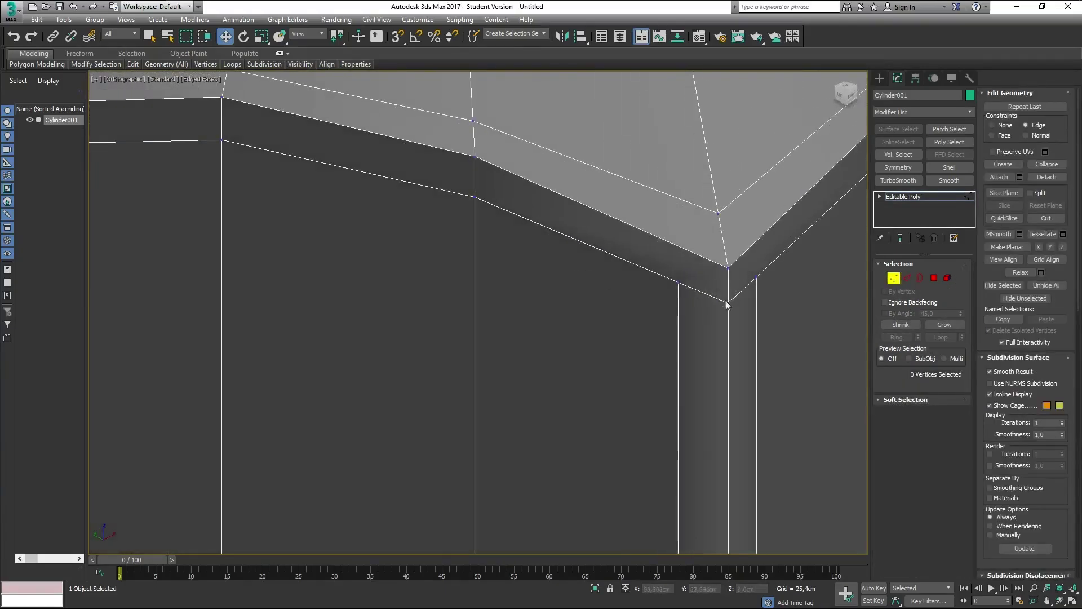
pyautogui.moveTo(726, 300)
pyautogui.mouseDown(button='middle')
pyautogui.moveTo(785, 301)
pyautogui.moveTo(742, 310)
pyautogui.mouseUp(button='middle')
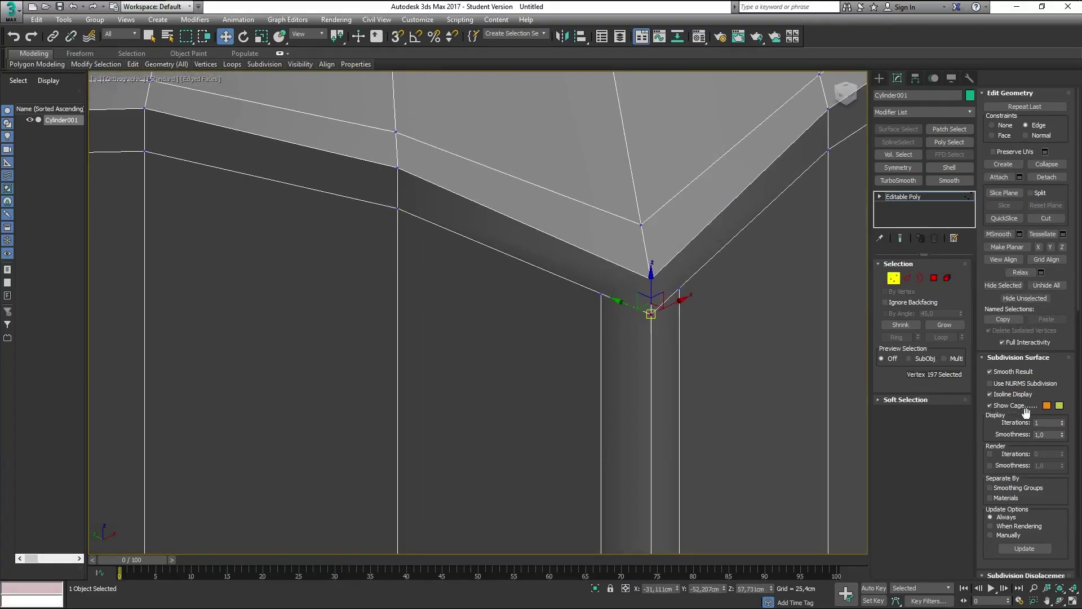
# Step: Target-weld the lower stray vertex at the first chamfer corner into the corner vertex above
pyautogui.scroll(-5, 1033, 477)
pyautogui.scroll(-3, 1038, 483)
pyautogui.scroll(-3, 1038, 483)
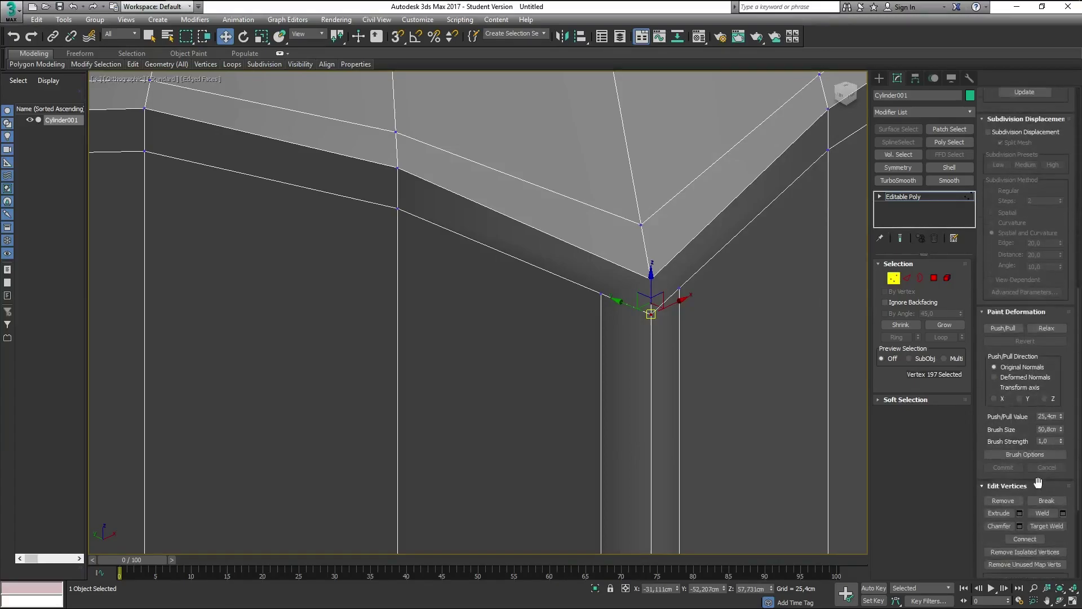
pyautogui.scroll(-3, 1037, 480)
pyautogui.scroll(-2, 1036, 481)
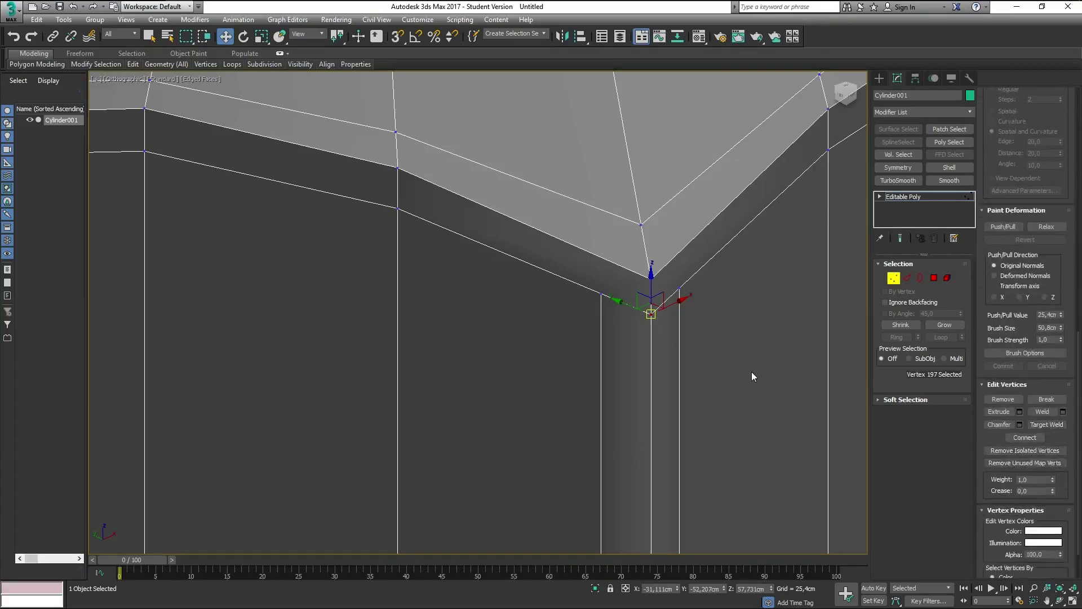
pyautogui.moveTo(752, 376)
pyautogui.keyDown('alt'); pyautogui.mouseDown(button='middle')
pyautogui.moveTo(722, 369)
pyautogui.moveTo(725, 345)
pyautogui.mouseUp(button='middle'); pyautogui.keyUp('alt')
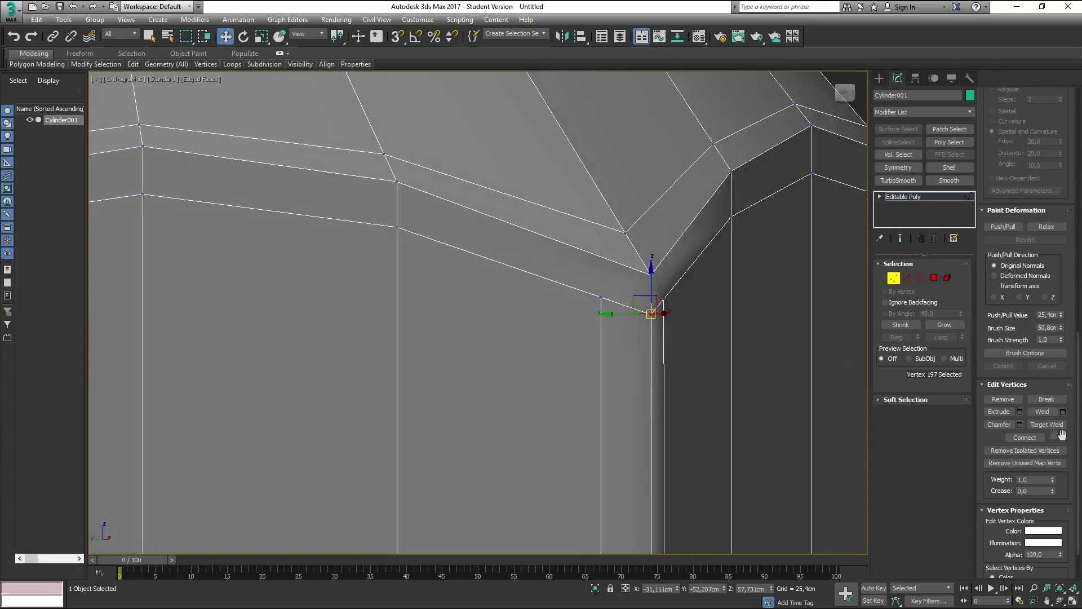
pyautogui.click(1044, 425)
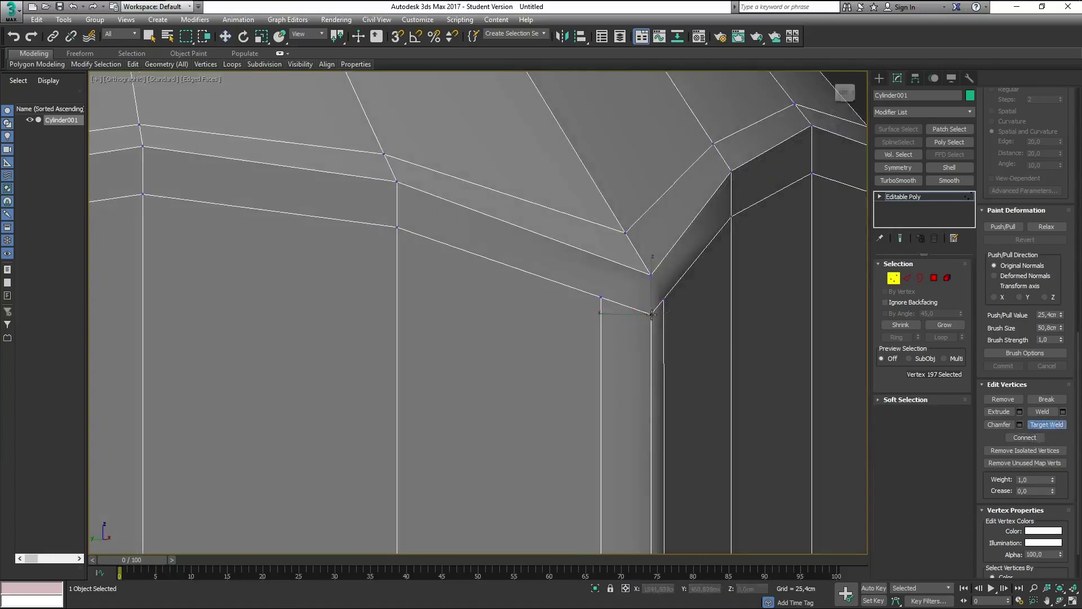
pyautogui.click(650, 275)
pyautogui.scroll(-5, 676, 308)
pyautogui.scroll(-3, 594, 308)
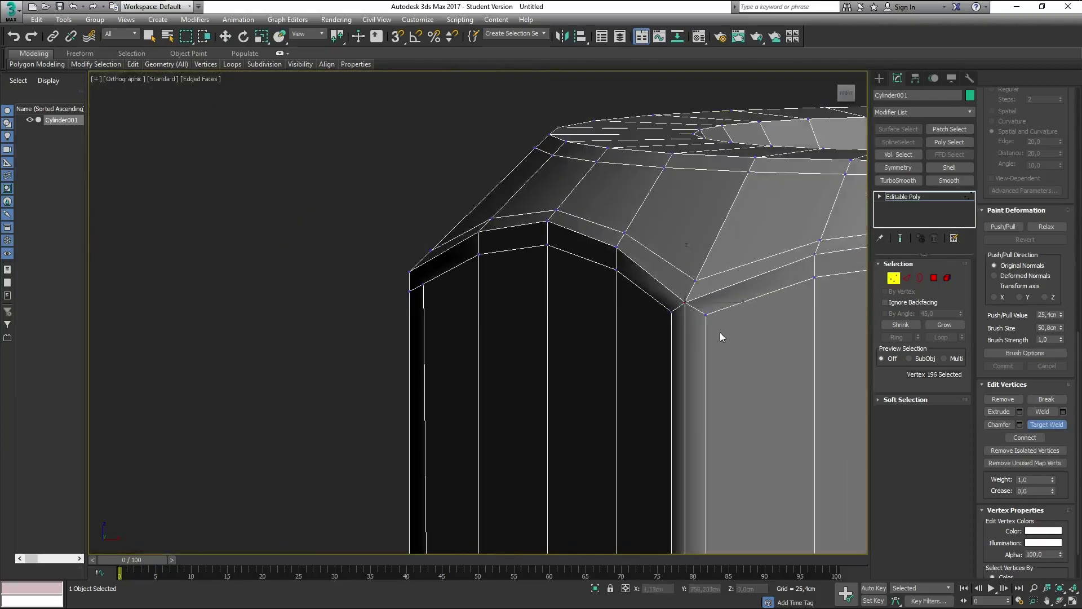
pyautogui.click(1042, 424)
# Step: Weld the stray vertex at the next rim corner onto its corner vertex
pyautogui.moveTo(732, 394)
pyautogui.keyDown('alt'); pyautogui.mouseDown(button='middle')
pyautogui.moveTo(667, 353)
pyautogui.moveTo(426, 307)
pyautogui.mouseUp(button='middle'); pyautogui.keyUp('alt')
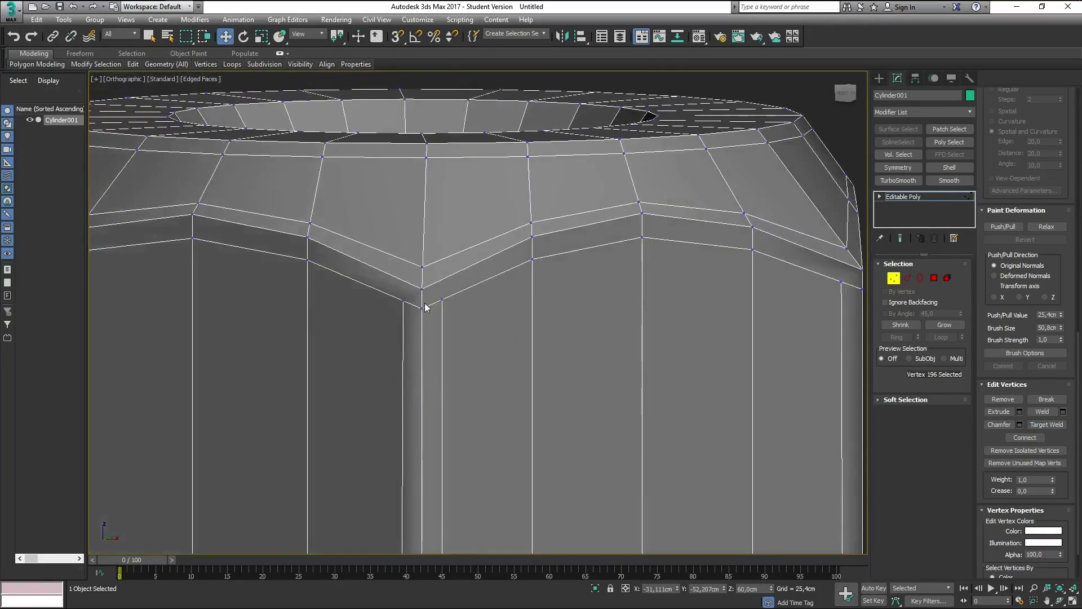
pyautogui.click(421, 307)
pyautogui.scroll(2, 468, 313)
pyautogui.scroll(2, 468, 316)
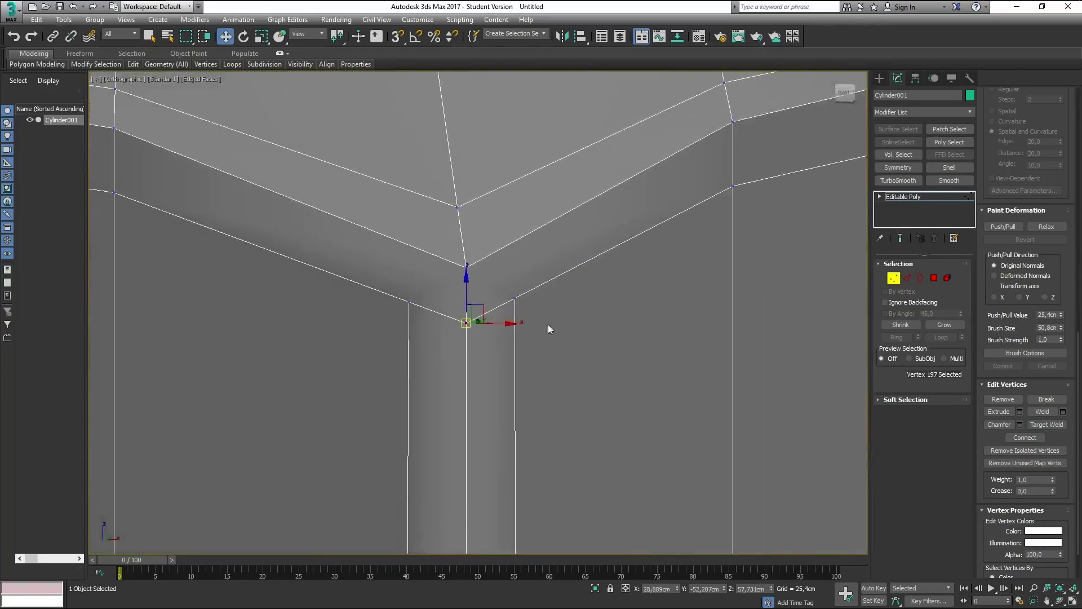
pyautogui.scroll(2, 468, 318)
pyautogui.click(1058, 428)
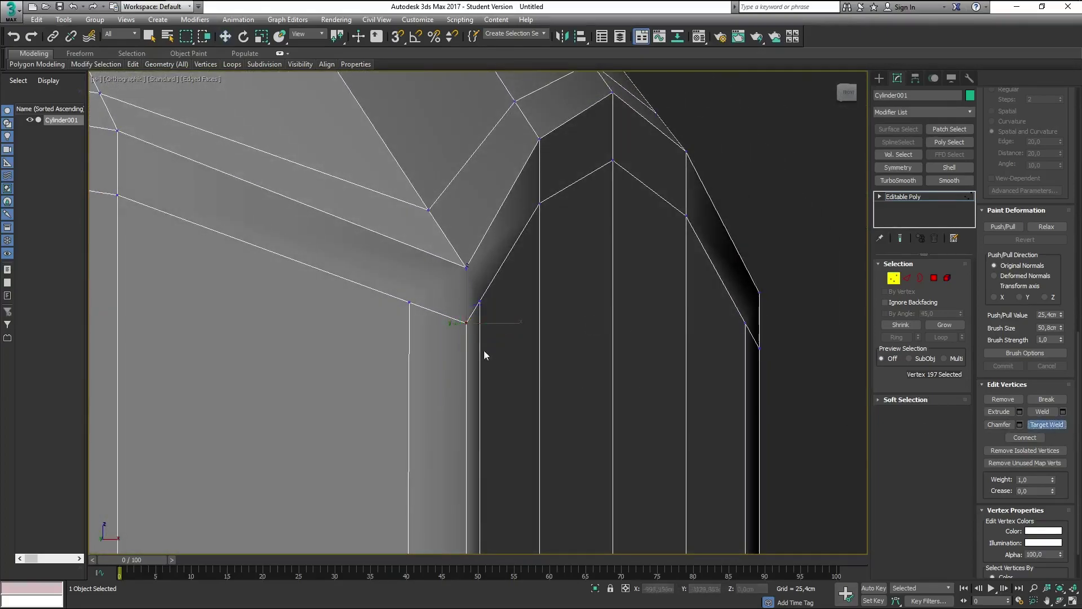
pyautogui.click(466, 322)
pyautogui.click(466, 265)
pyautogui.keyDown('alt'); pyautogui.moveTo(714, 301); pyautogui.dragTo(331, 326, button='middle'); pyautogui.keyUp('alt')
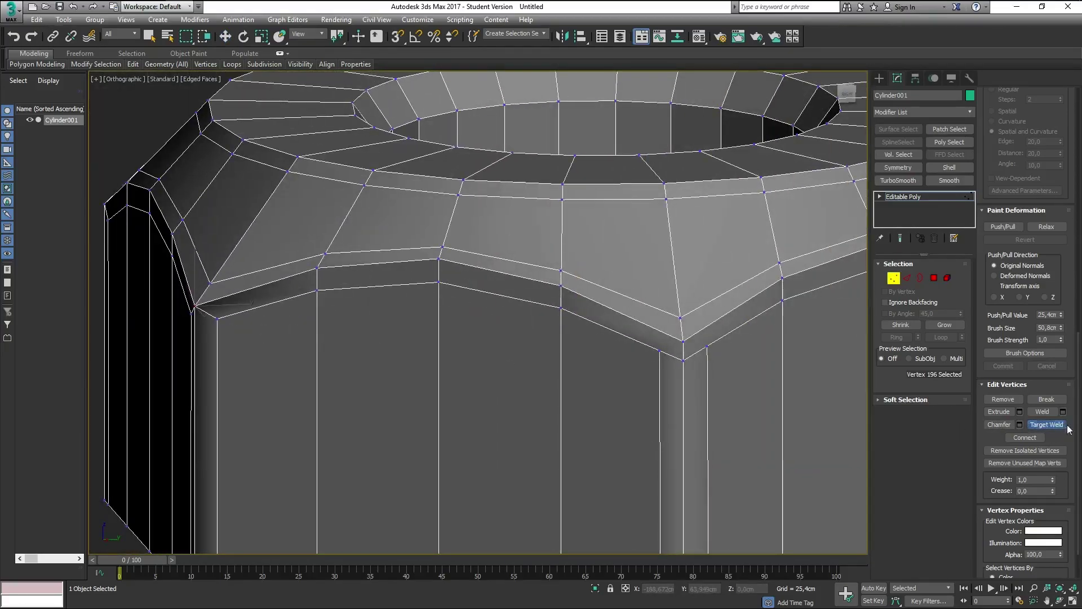
pyautogui.press('w')
# Step: Target-weld the third corner's extra vertex onto the corner vertex above it
pyautogui.moveTo(620, 349)
pyautogui.keyDown('alt'); pyautogui.mouseDown(button='middle')
pyautogui.moveTo(466, 352)
pyautogui.moveTo(515, 327)
pyautogui.mouseUp(button='middle'); pyautogui.keyUp('alt')
pyautogui.click(430, 335)
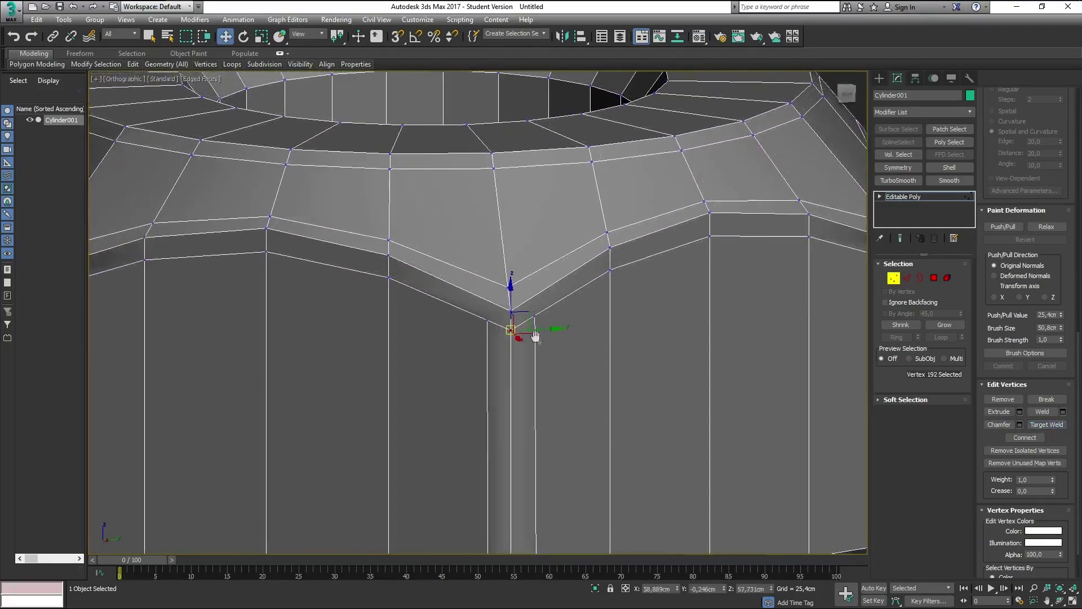
pyautogui.scroll(3, 570, 346)
pyautogui.click(1046, 424)
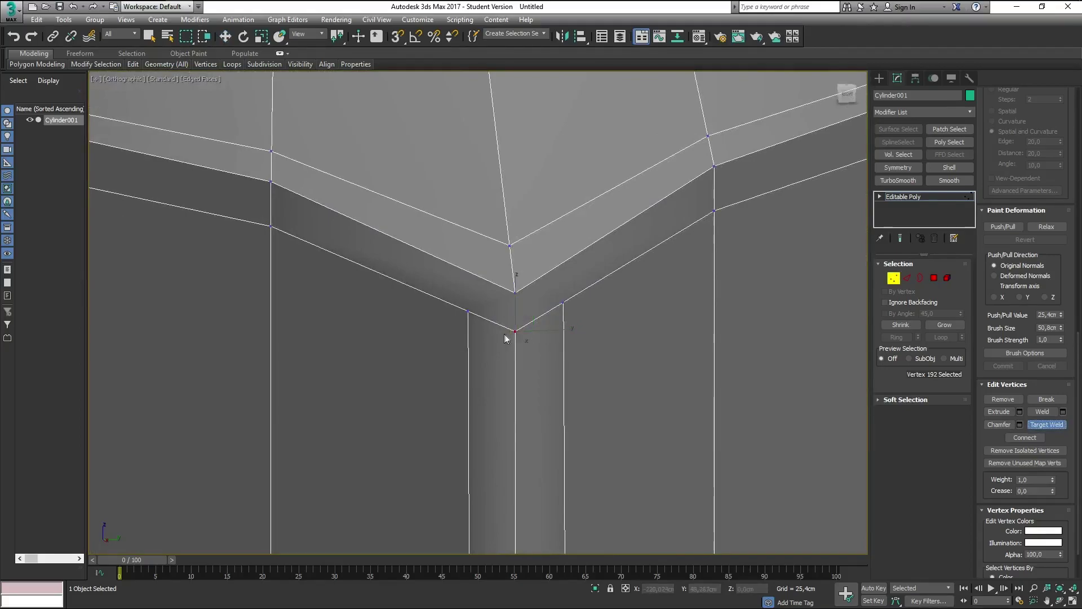
pyautogui.click(515, 293)
pyautogui.scroll(-3, 527, 360)
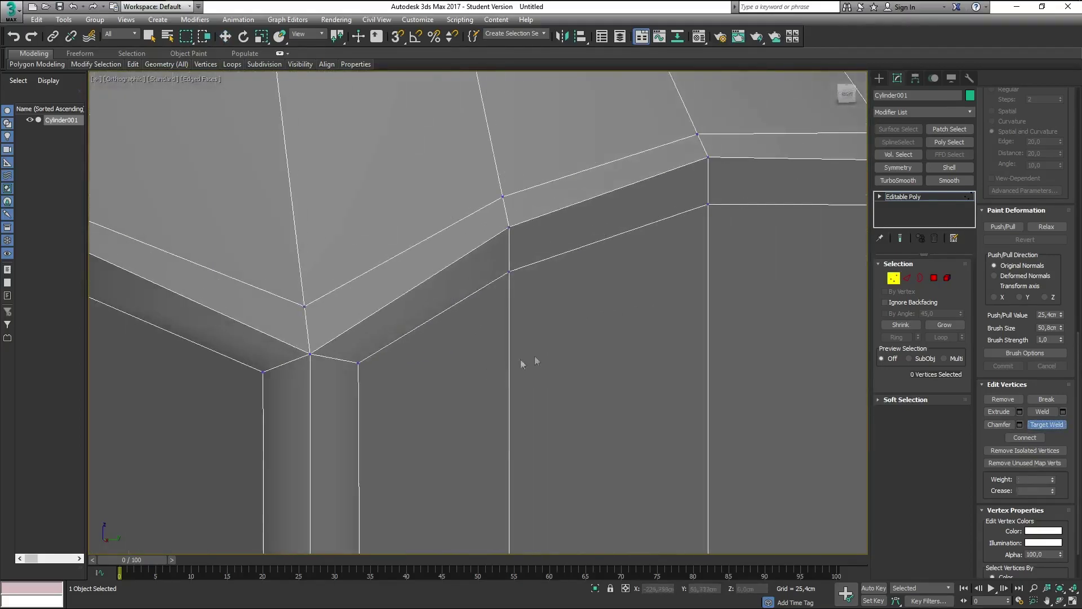
pyautogui.scroll(-4, 563, 355)
pyautogui.scroll(-1, 591, 354)
pyautogui.scroll(3, 572, 348)
pyautogui.scroll(2, 598, 348)
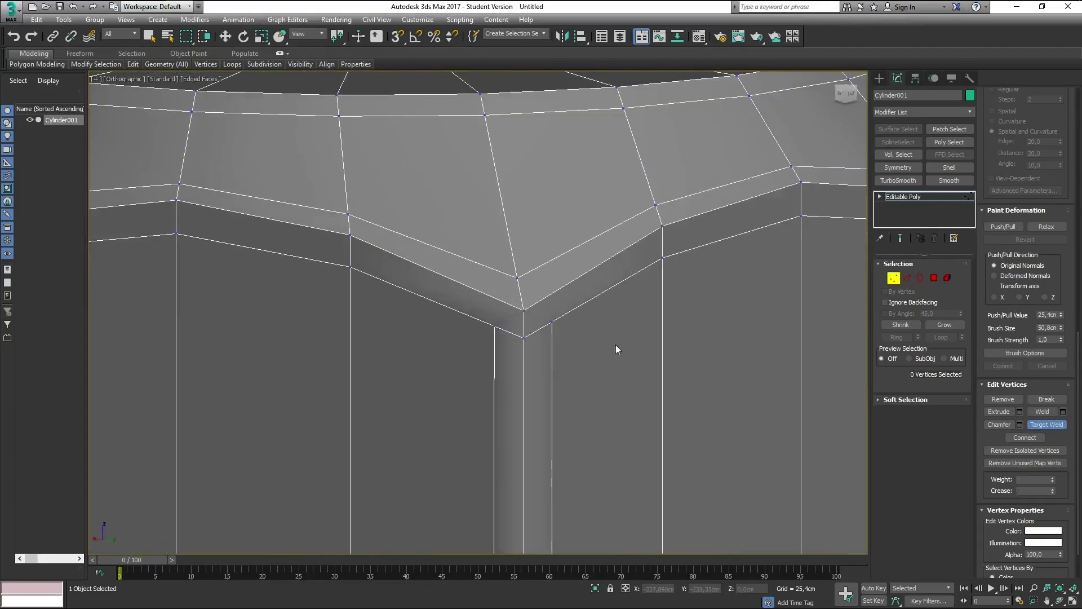
pyautogui.click(1047, 425)
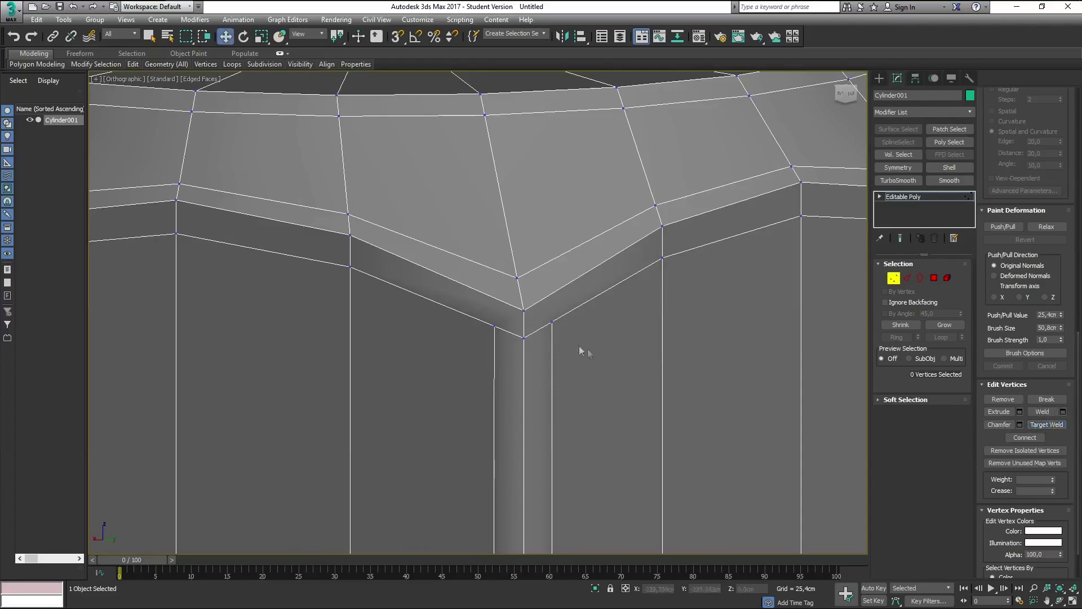
# Step: Merge the fourth corner's stray vertex onto its target corner vertex
pyautogui.click(525, 338)
pyautogui.click(1046, 425)
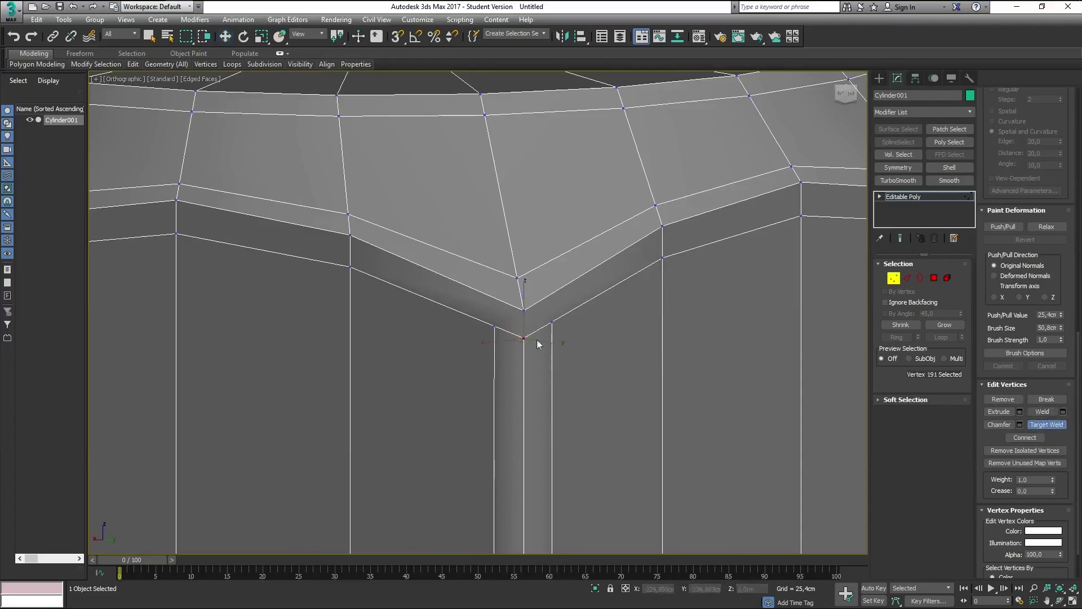
pyautogui.click(524, 311)
pyautogui.scroll(-2, 620, 353)
pyautogui.keyDown('alt'); pyautogui.moveTo(604, 358); pyautogui.dragTo(648, 367, button='middle'); pyautogui.keyUp('alt')
# Step: Cancel a mistaken weld, then target-weld another stray corner vertex onto its neighbour
pyautogui.click(1046, 425)
pyautogui.scroll(-3, 772, 372)
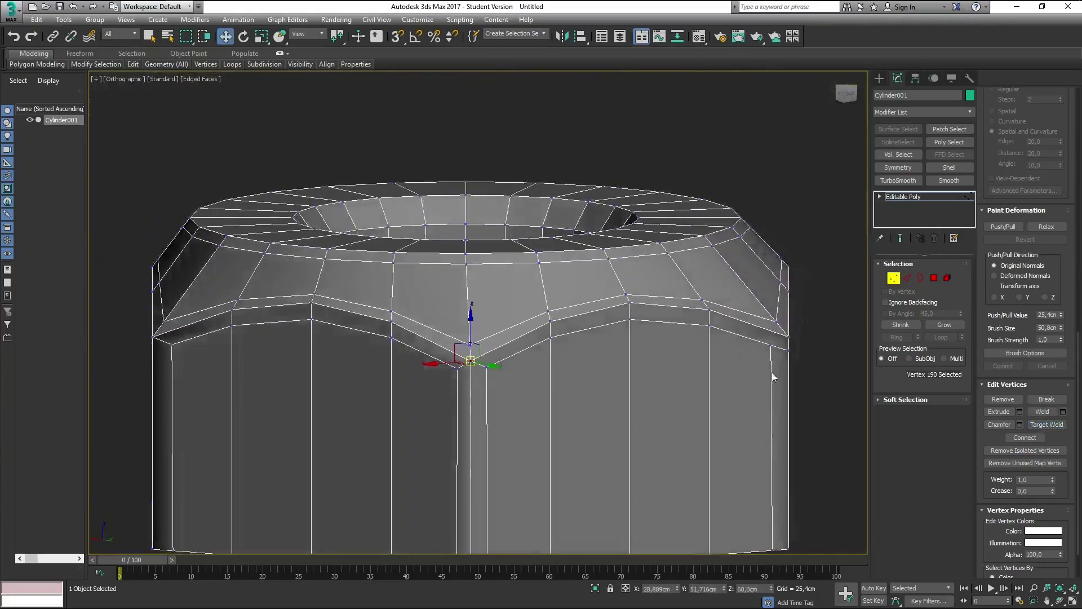
pyautogui.scroll(3, 533, 329)
pyautogui.scroll(2, 533, 330)
pyautogui.scroll(2, 535, 333)
pyautogui.hotkey('ctrl', 'w')
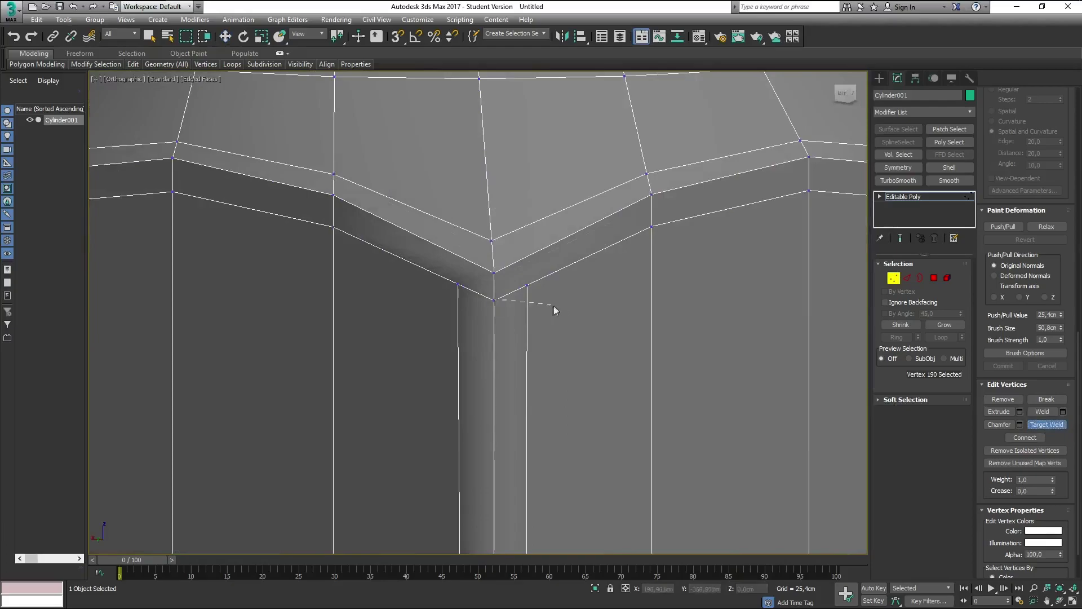
pyautogui.rightClick(516, 315)
pyautogui.click(493, 300)
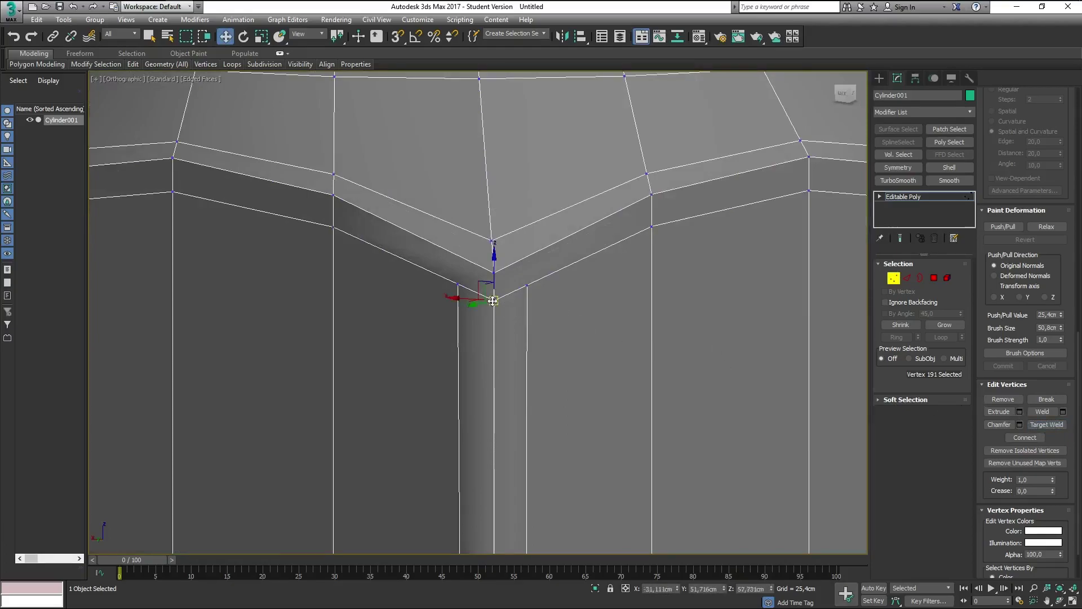
pyautogui.click(1047, 425)
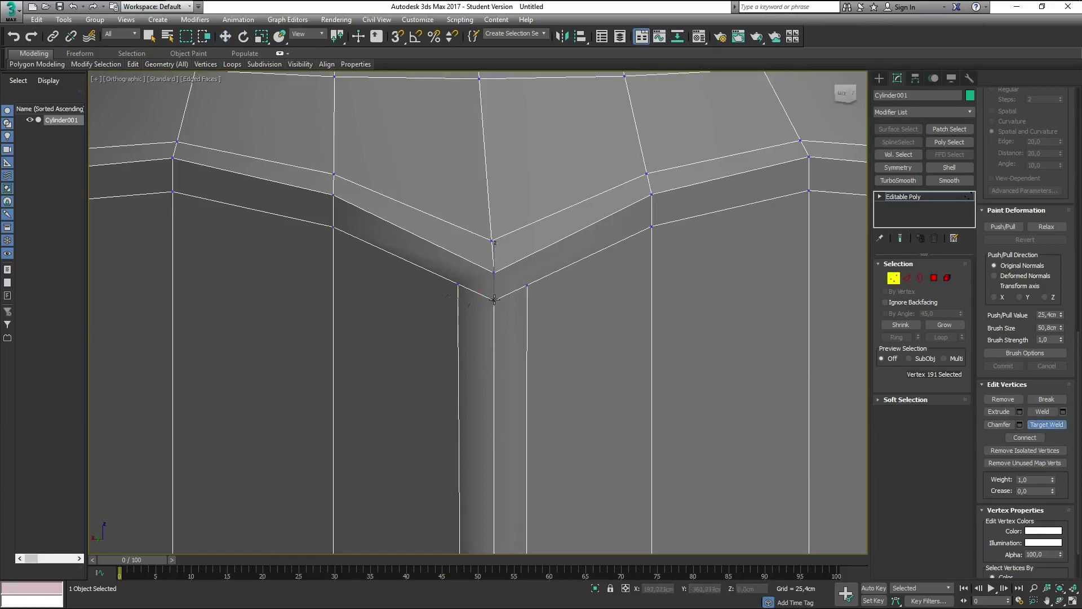
pyautogui.click(495, 271)
pyautogui.scroll(-5, 499, 270)
pyautogui.keyDown('alt'); pyautogui.moveTo(502, 316); pyautogui.dragTo(563, 304, button='middle'); pyautogui.keyUp('alt')
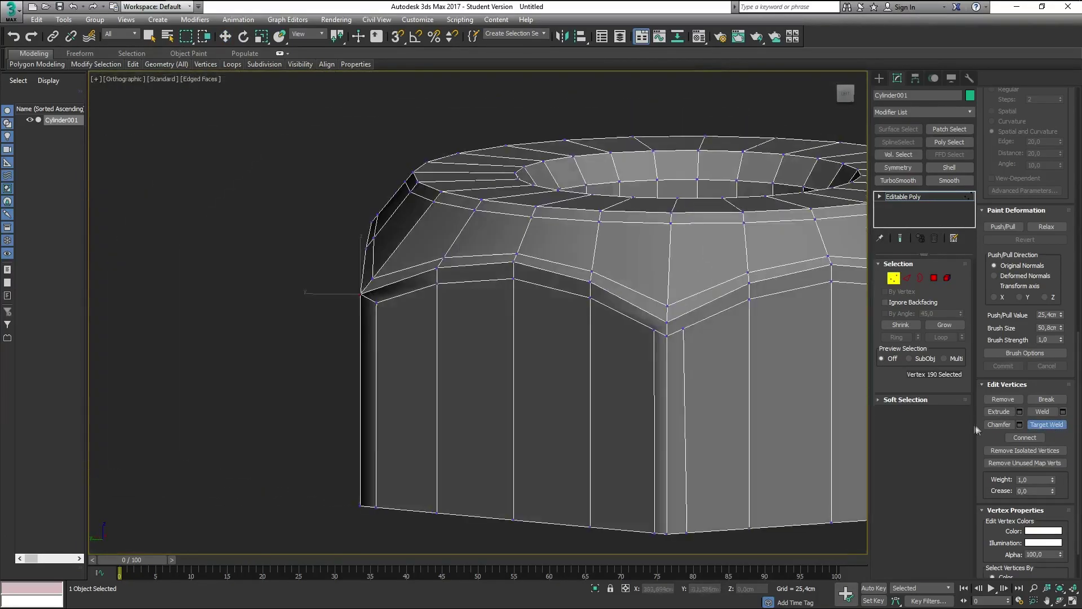
# Step: Weld the last stray vertex into the corner above and view the whole nut
pyautogui.press('w')
pyautogui.scroll(-2, 572, 362)
pyautogui.scroll(5, 500, 316)
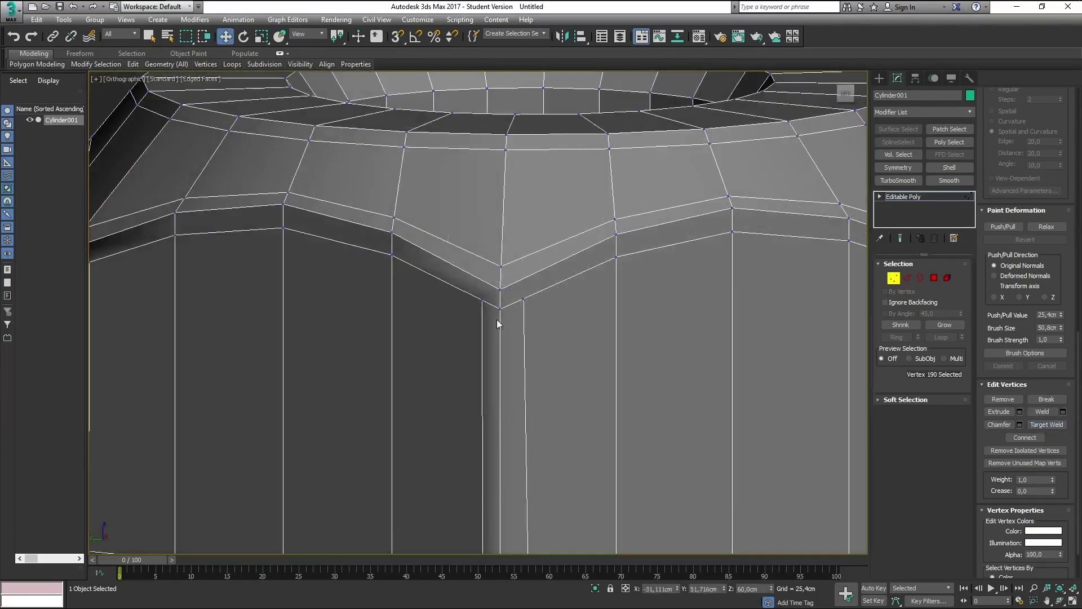
pyautogui.click(500, 309)
pyautogui.scroll(2, 499, 310)
pyautogui.click(1047, 424)
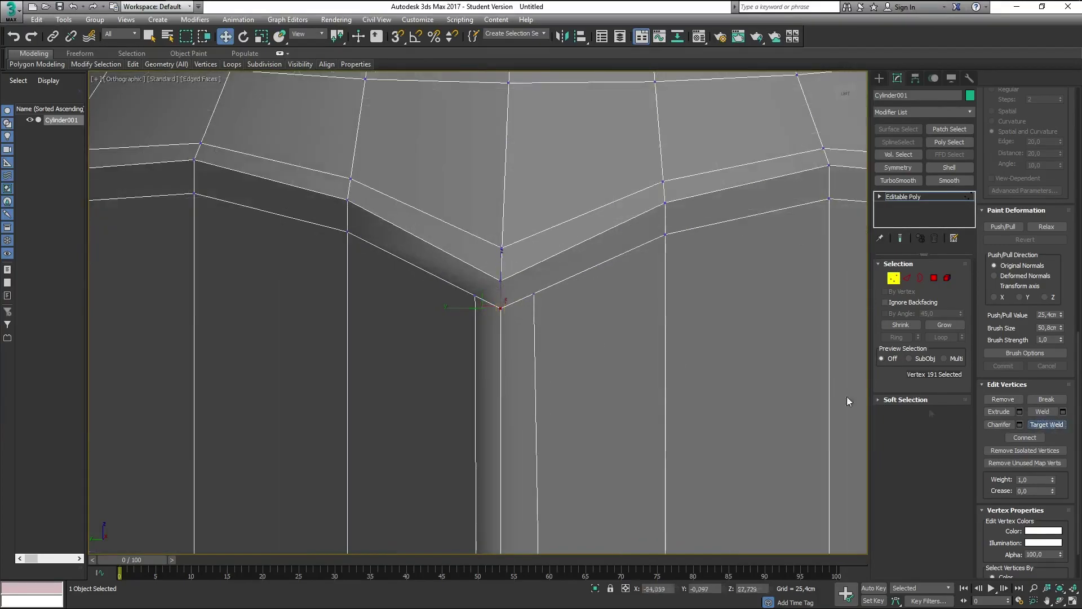
pyautogui.click(499, 277)
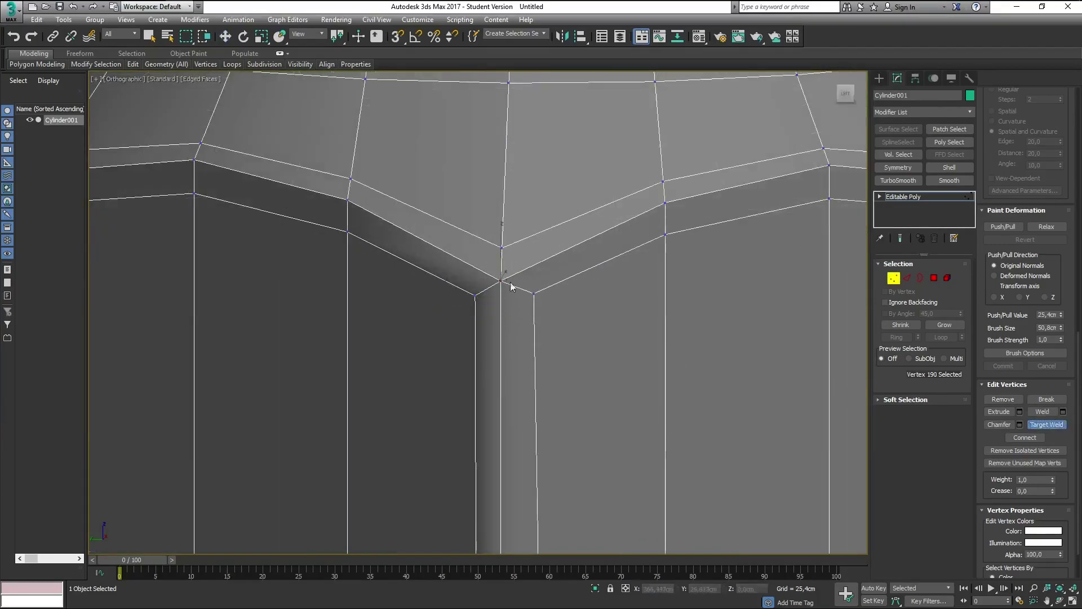
pyautogui.scroll(-5, 508, 285)
pyautogui.moveTo(551, 307)
pyautogui.keyDown('alt'); pyautogui.mouseDown(button='middle')
pyautogui.moveTo(360, 321)
pyautogui.moveTo(439, 331)
pyautogui.moveTo(396, 302)
pyautogui.moveTo(600, 311)
pyautogui.moveTo(611, 343)
pyautogui.moveTo(538, 353)
pyautogui.moveTo(668, 366)
pyautogui.mouseUp(button='middle'); pyautogui.keyUp('alt')
pyautogui.scroll(-4, 592, 344)
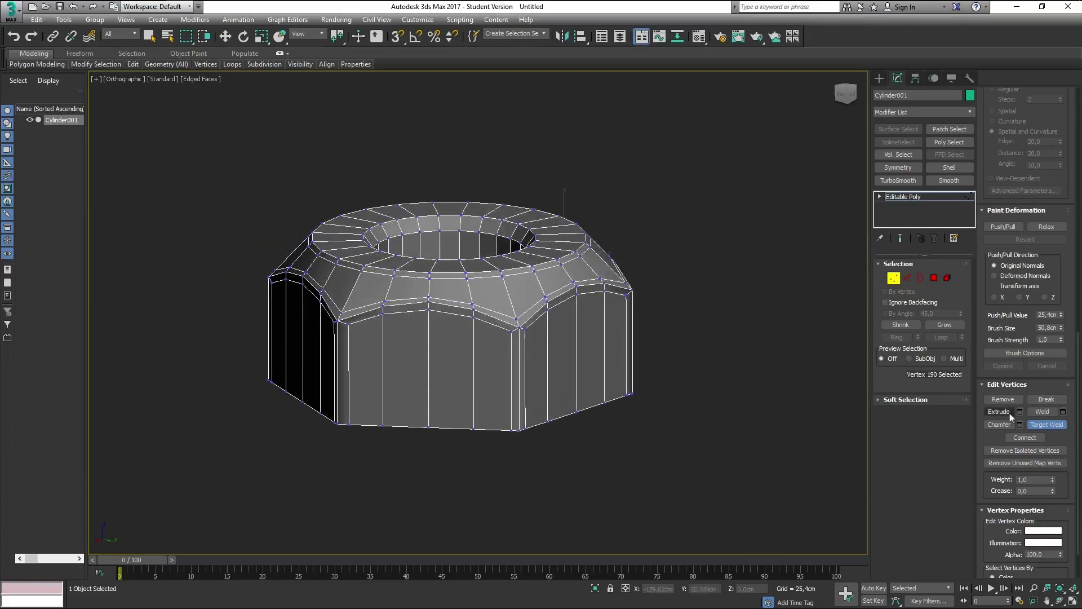
# Step: Exit Target Weld, clear the vertex selection and bring the nut's top and hole into view
pyautogui.click(1043, 424)
pyautogui.click(742, 375)
pyautogui.scroll(3, 744, 361)
pyautogui.scroll(-4, 437, 366)
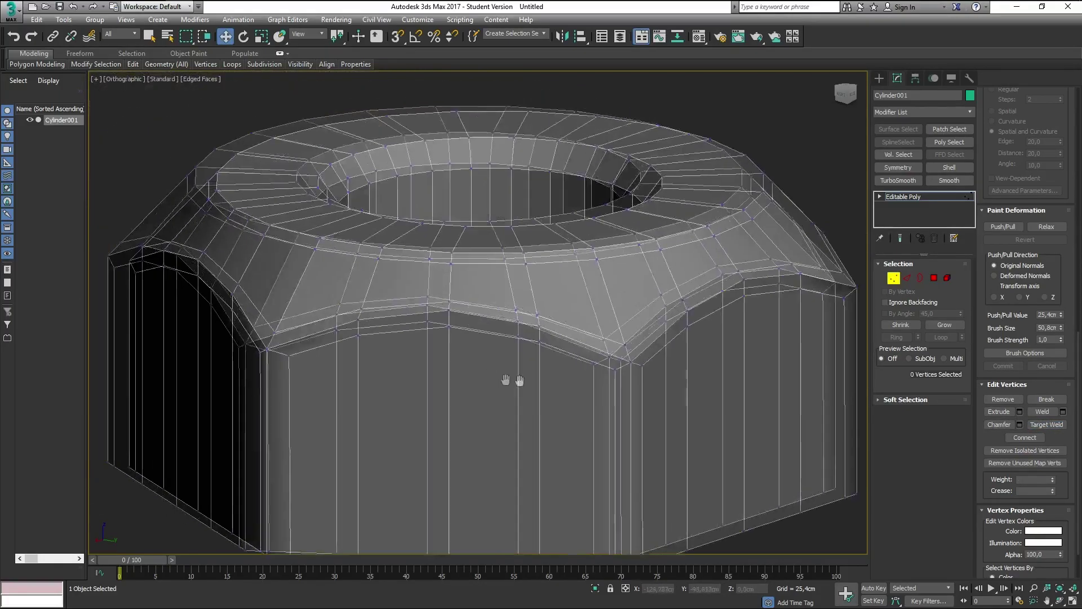
pyautogui.keyDown('alt'); pyautogui.moveTo(442, 380); pyautogui.dragTo(593, 356, button='middle'); pyautogui.keyUp('alt')
pyautogui.moveTo(422, 303)
pyautogui.keyDown('alt'); pyautogui.mouseDown(button='middle')
pyautogui.moveTo(552, 326)
pyautogui.moveTo(540, 394)
pyautogui.moveTo(529, 373)
pyautogui.mouseUp(button='middle'); pyautogui.keyUp('alt')
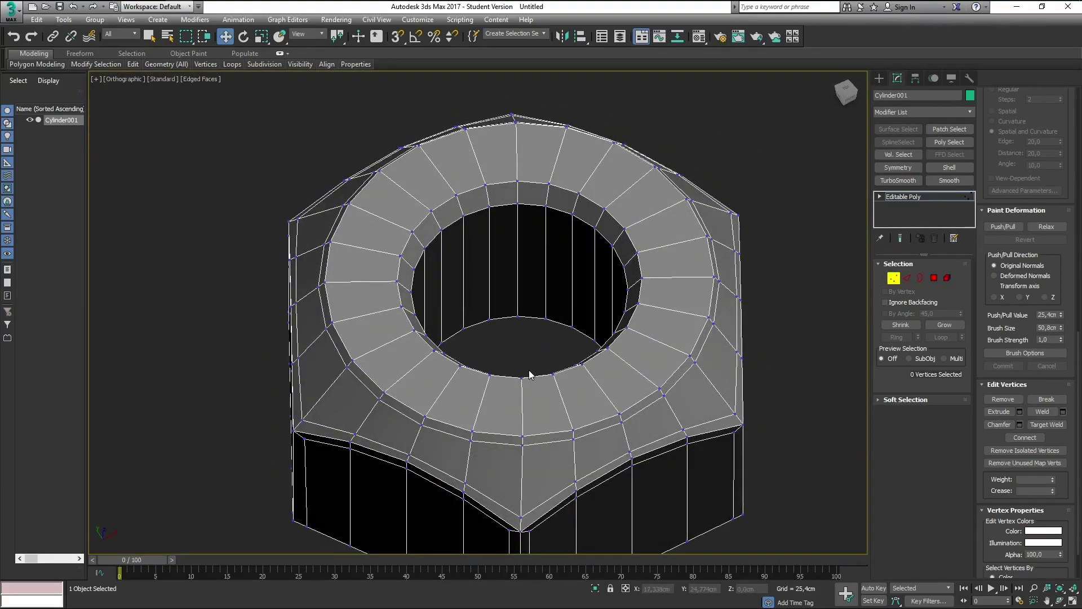
pyautogui.moveTo(317, 356); pyautogui.dragTo(372, 339, button='middle')
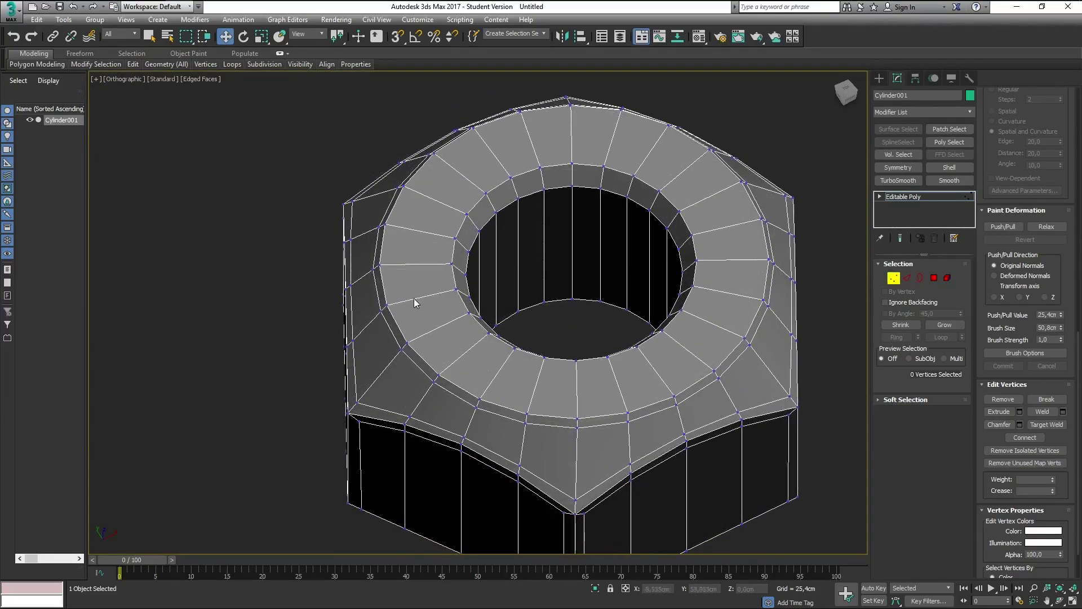
# Step: Ring-select the top-face radial edges and connect a loop (Pinch -2, Slide 87) beside the hole
pyautogui.click(907, 277)
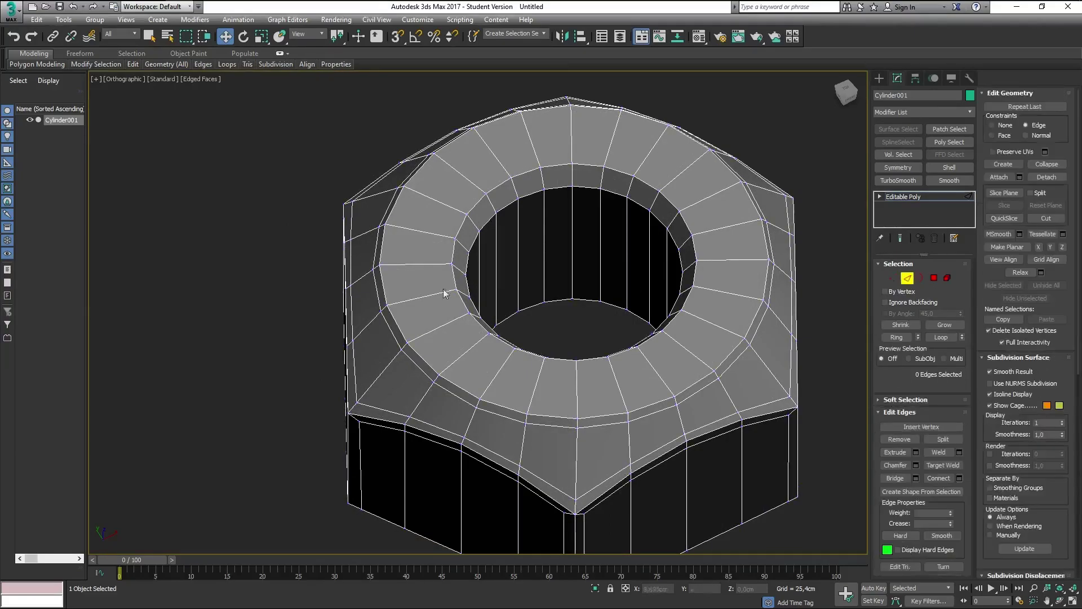
pyautogui.click(420, 290)
pyautogui.scroll(2, 654, 304)
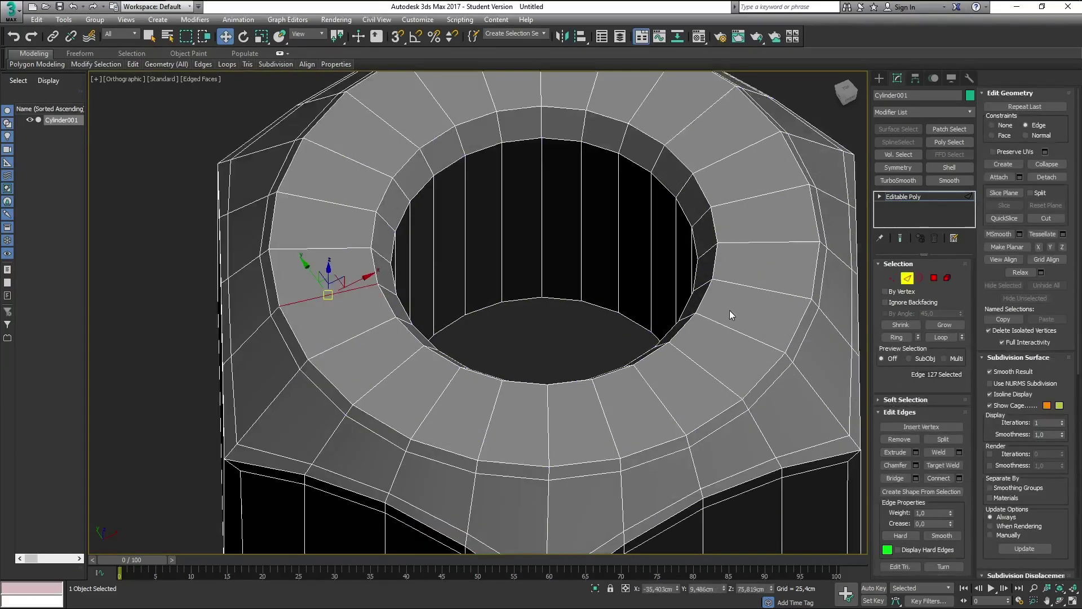
pyautogui.click(896, 337)
pyautogui.moveTo(628, 332); pyautogui.dragTo(630, 335, button='middle')
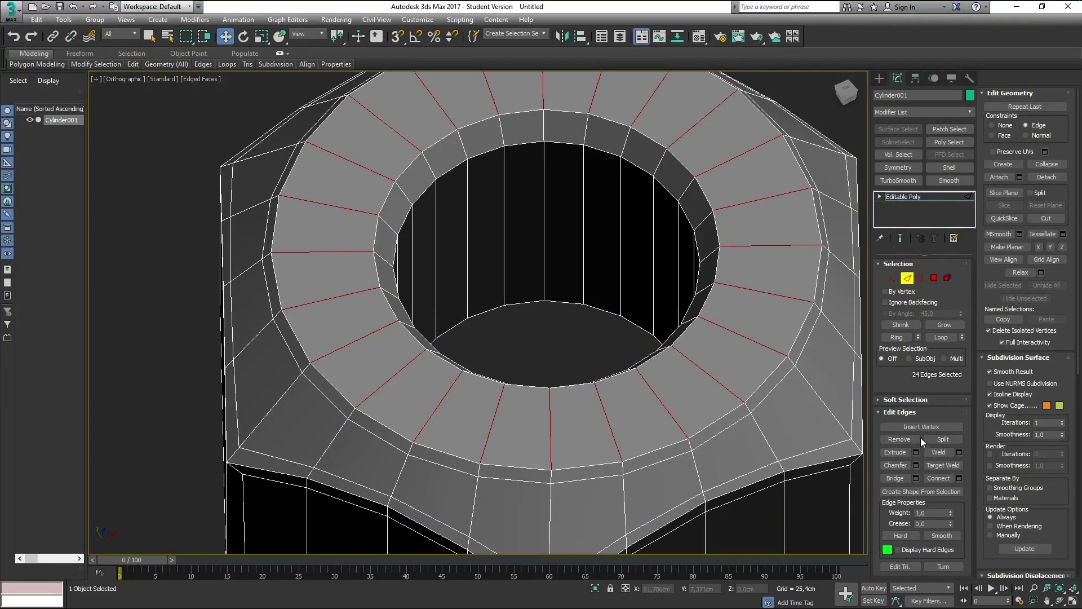
pyautogui.click(960, 478)
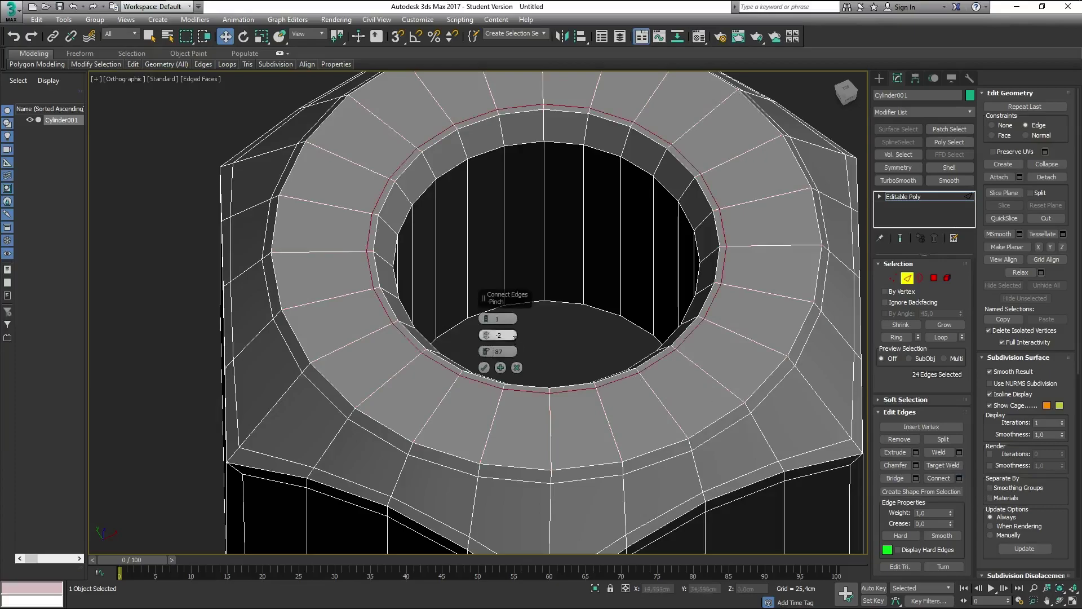
pyautogui.click(484, 368)
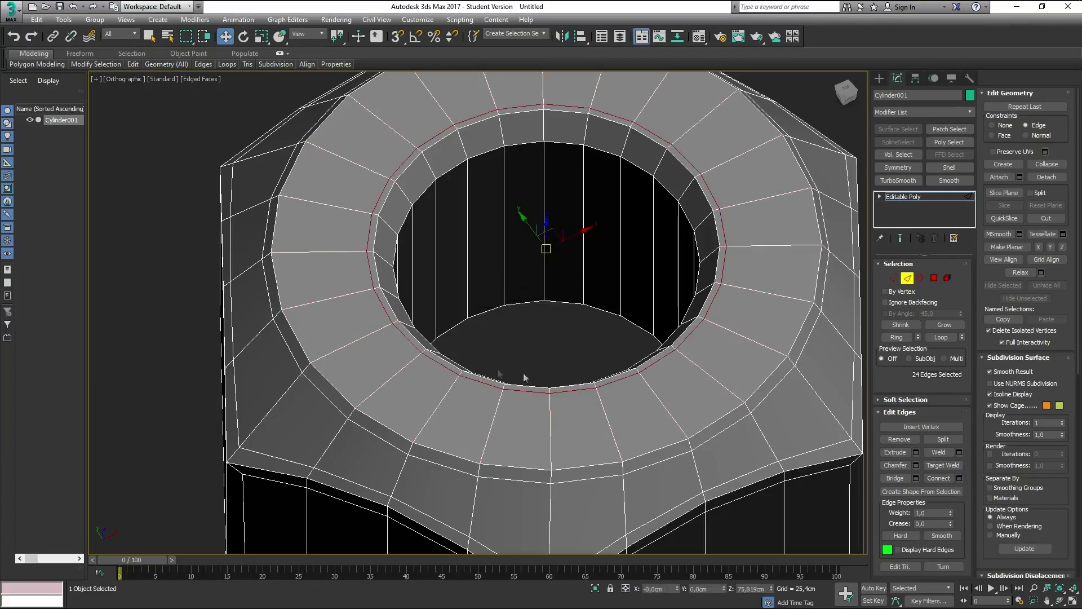
# Step: Connect a second top-ring loop slid to -72, near the nut's outer edge
pyautogui.click(496, 404)
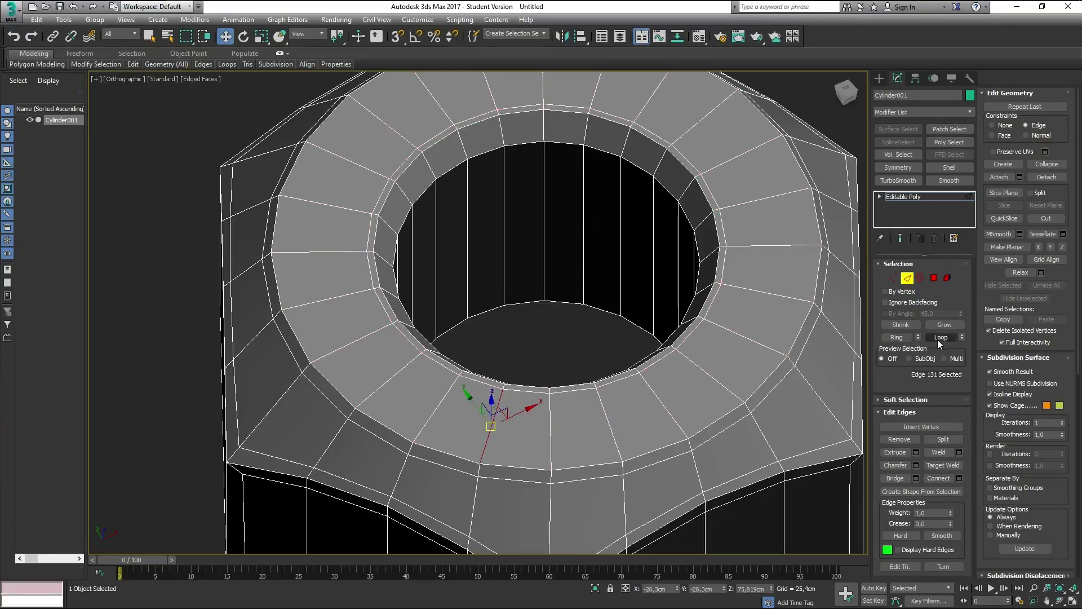
pyautogui.click(897, 337)
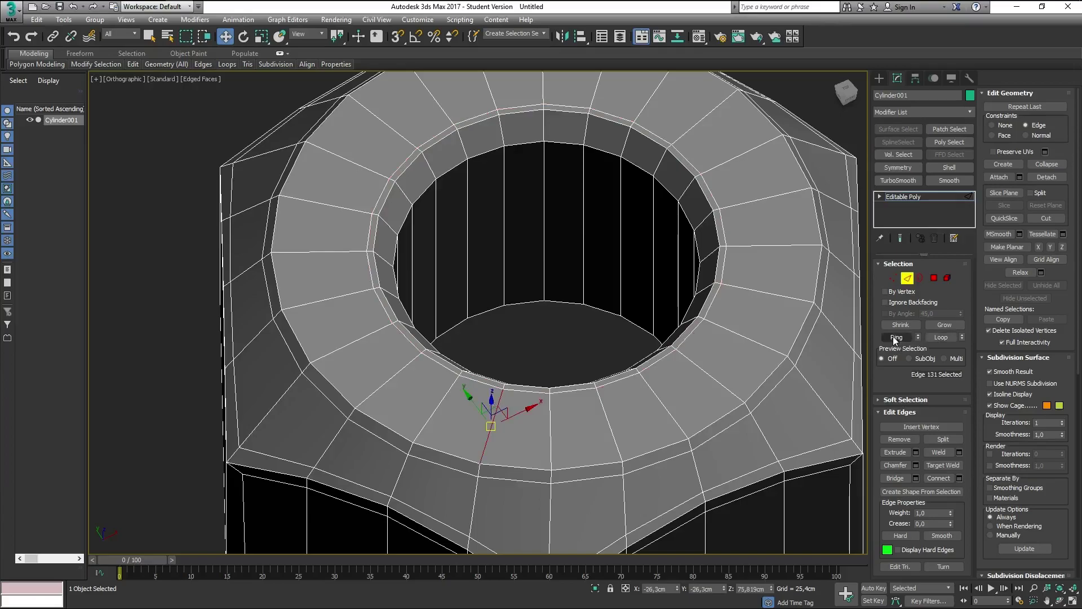
pyautogui.click(959, 478)
pyautogui.moveTo(484, 350); pyautogui.dragTo(512, 93)
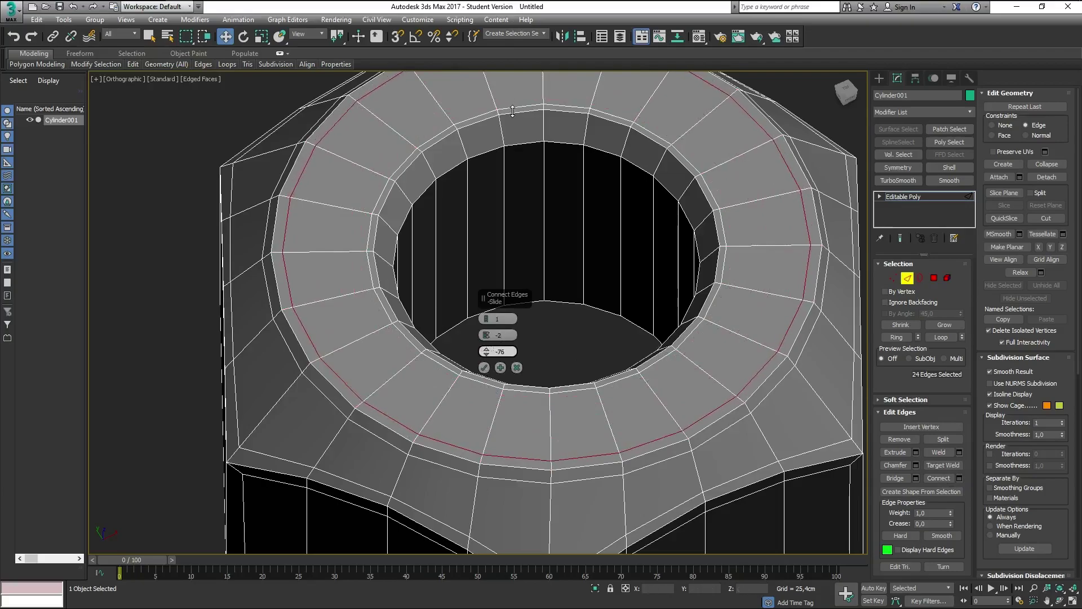
pyautogui.click(484, 369)
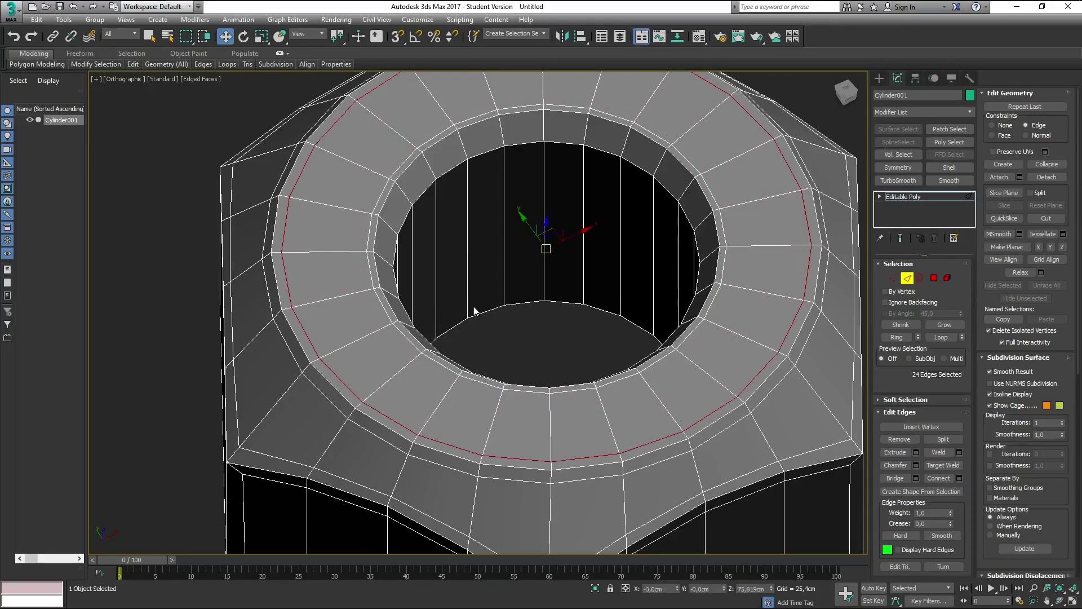
pyautogui.keyDown('alt'); pyautogui.moveTo(475, 309); pyautogui.dragTo(437, 254, button='middle'); pyautogui.keyUp('alt')
# Step: Ring-select the hole's inner-wall edges and connect a loop with Pinch -5
pyautogui.click(397, 212)
pyautogui.moveTo(505, 206); pyautogui.dragTo(587, 227, button='middle')
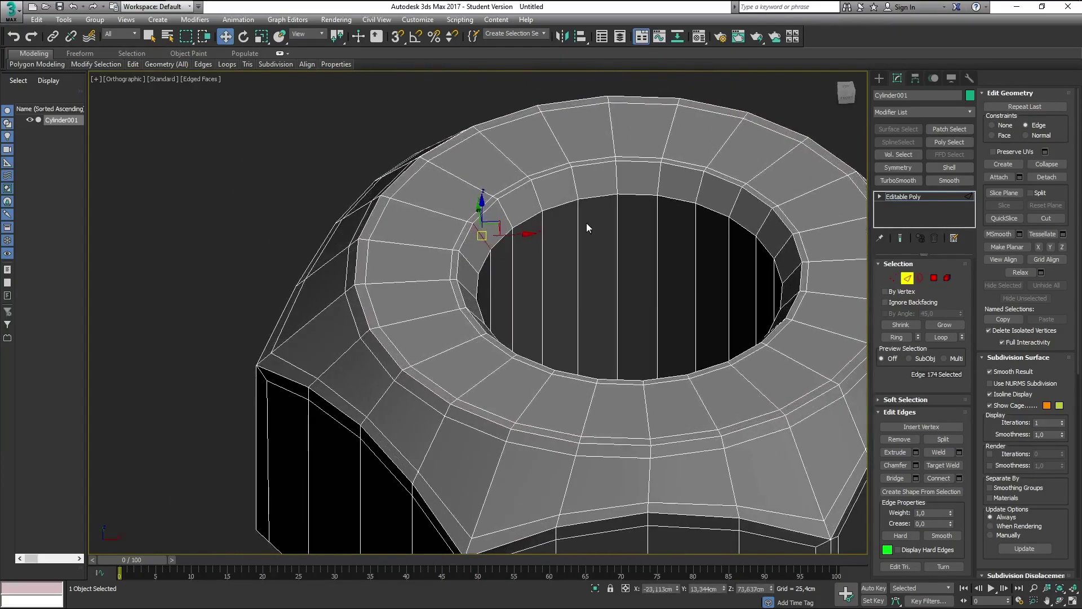
pyautogui.click(898, 337)
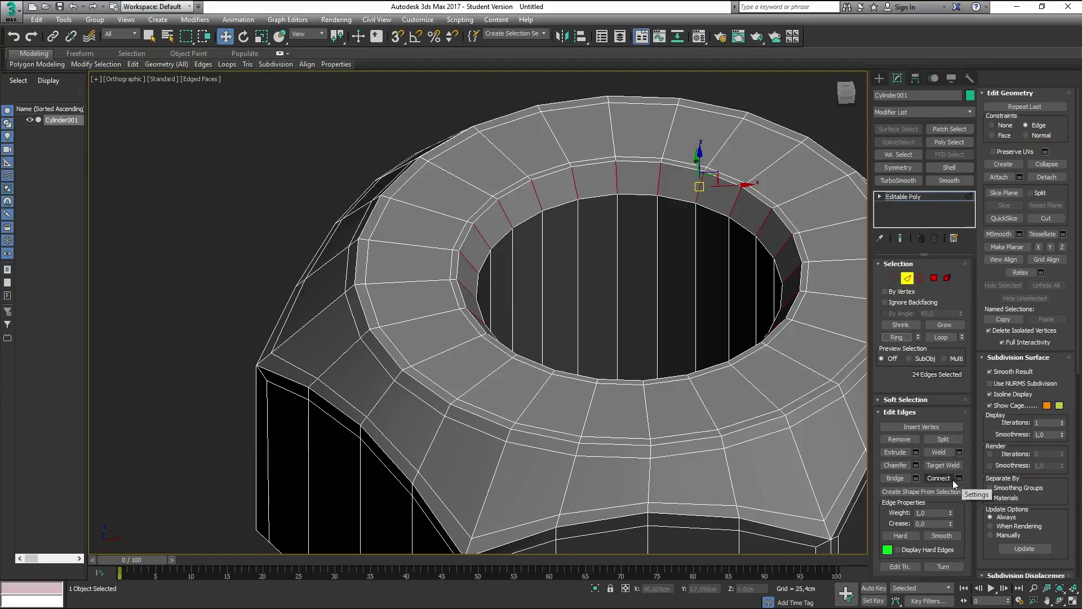
pyautogui.click(959, 478)
pyautogui.scroll(3, 629, 341)
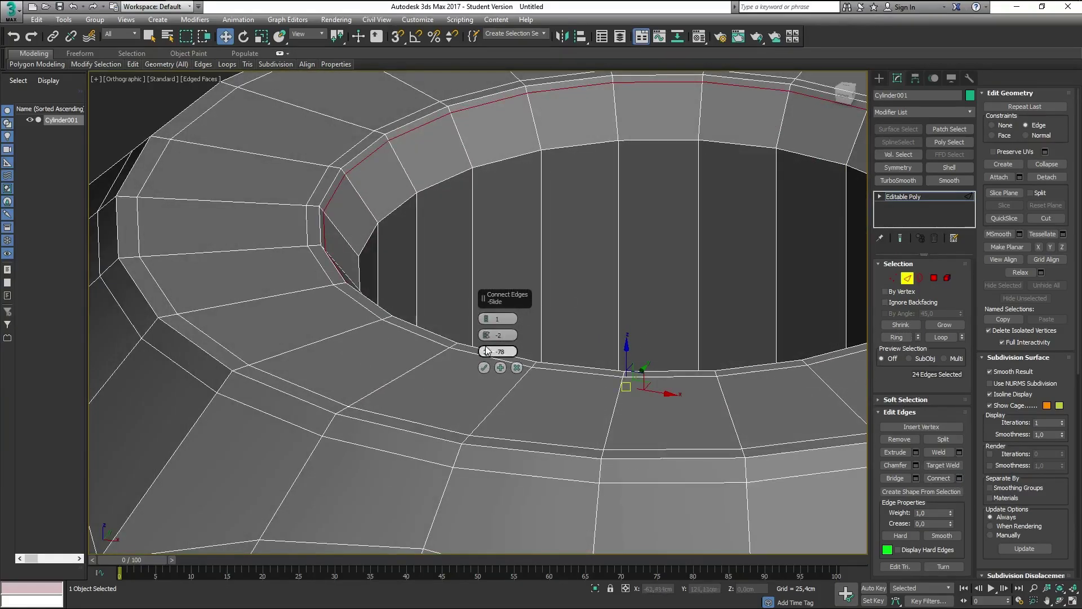
pyautogui.moveTo(485, 334); pyautogui.dragTo(483, 319)
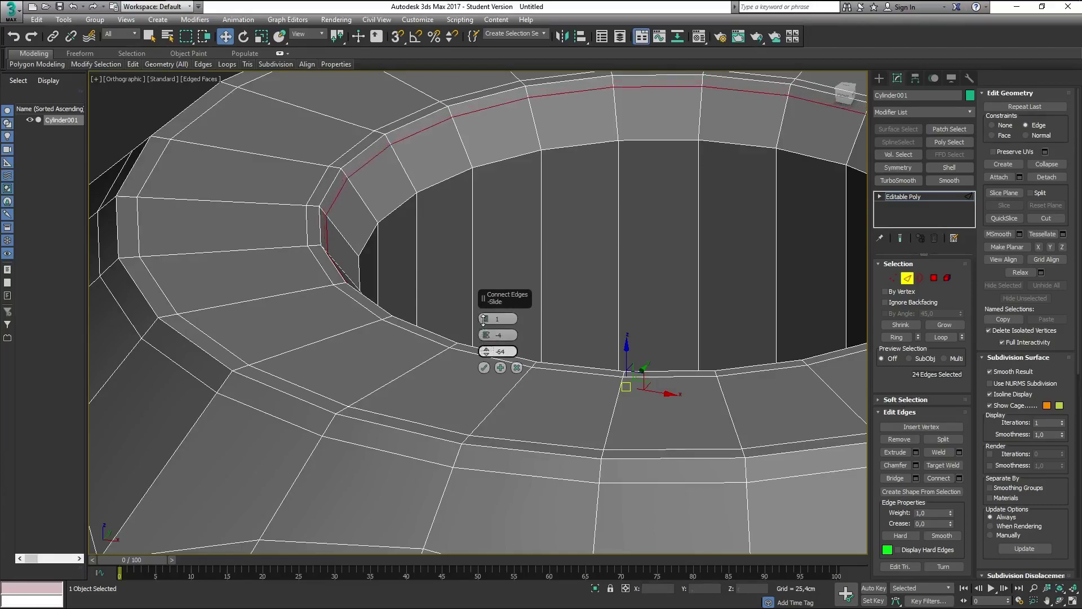
pyautogui.click(488, 367)
# Step: Add a second hole-wall loop with Pinch -4 and Slide 63, then select the rim loop
pyautogui.click(399, 158)
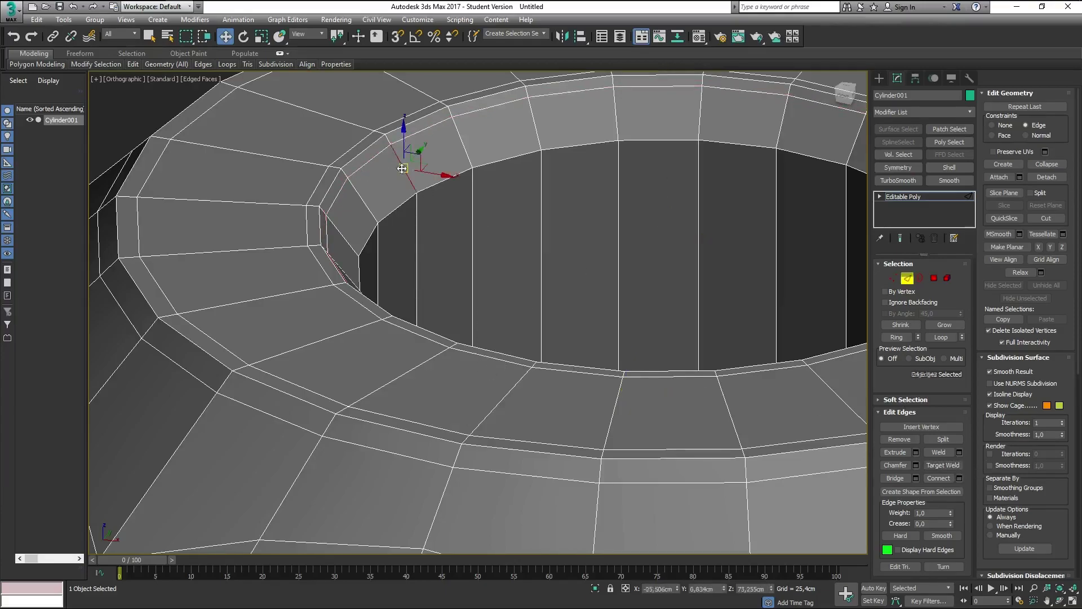
pyautogui.click(898, 336)
pyautogui.click(959, 478)
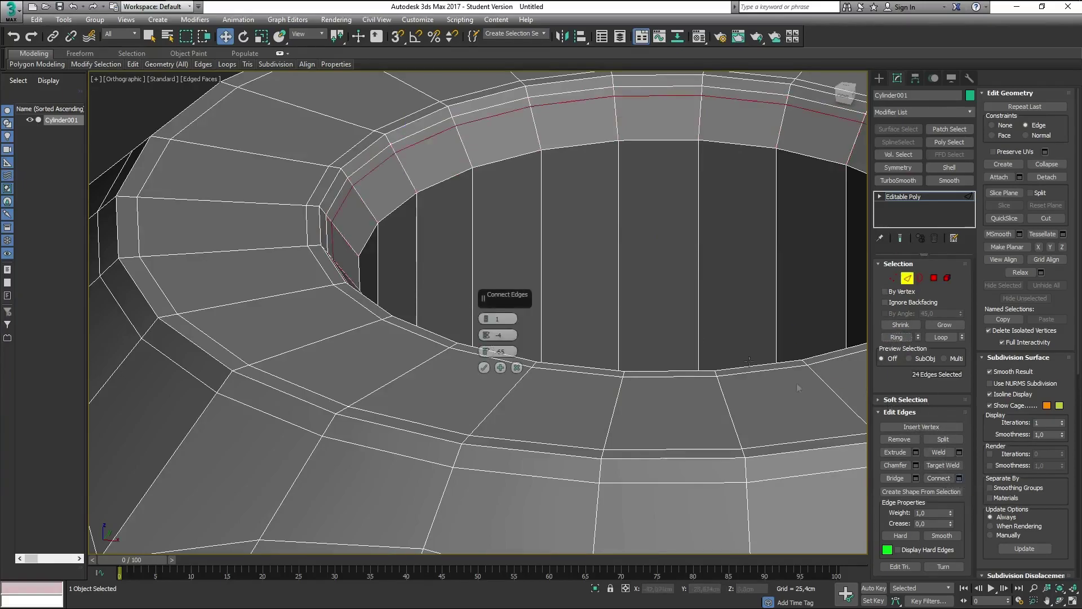
pyautogui.moveTo(485, 351)
pyautogui.mouseDown()
pyautogui.moveTo(474, 206)
pyautogui.moveTo(516, 284)
pyautogui.mouseUp()
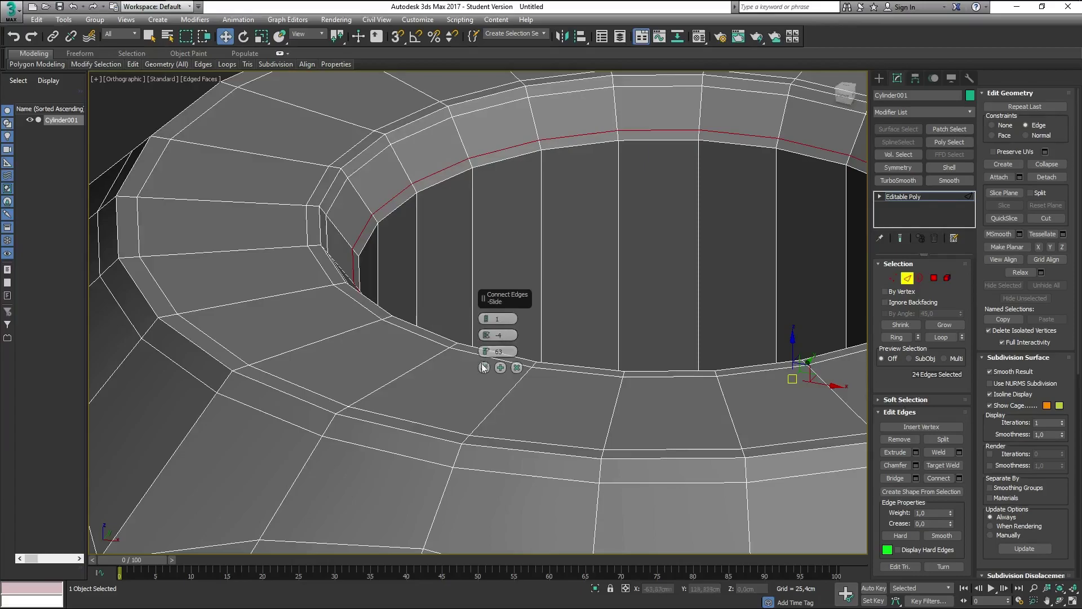
pyautogui.click(483, 367)
pyautogui.click(440, 184)
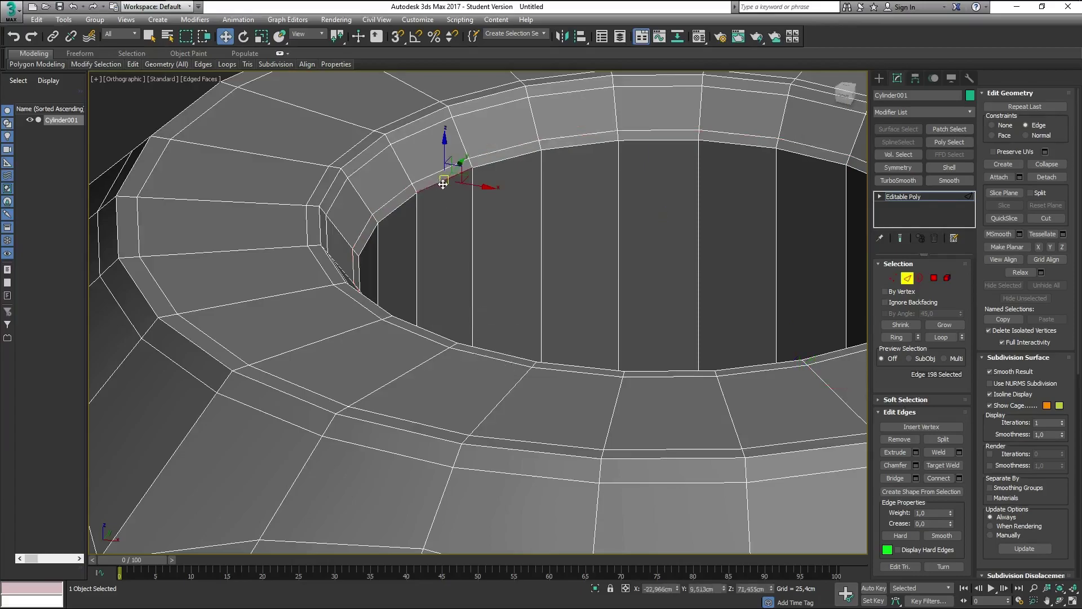
pyautogui.doubleClick(443, 185)
pyautogui.moveTo(734, 255); pyautogui.dragTo(725, 220, button='middle')
# Step: Select the 24-edge loop at the hole's upper rim
pyautogui.click(660, 242)
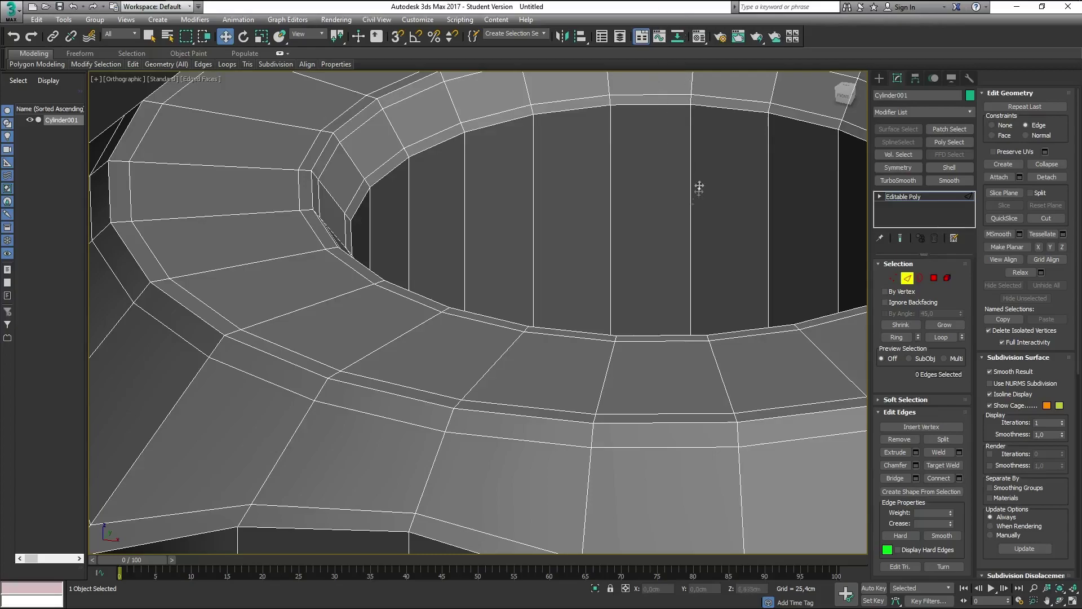
pyautogui.scroll(-6, 693, 224)
pyautogui.keyDown('alt'); pyautogui.moveTo(657, 285); pyautogui.dragTo(664, 241, button='middle'); pyautogui.keyUp('alt')
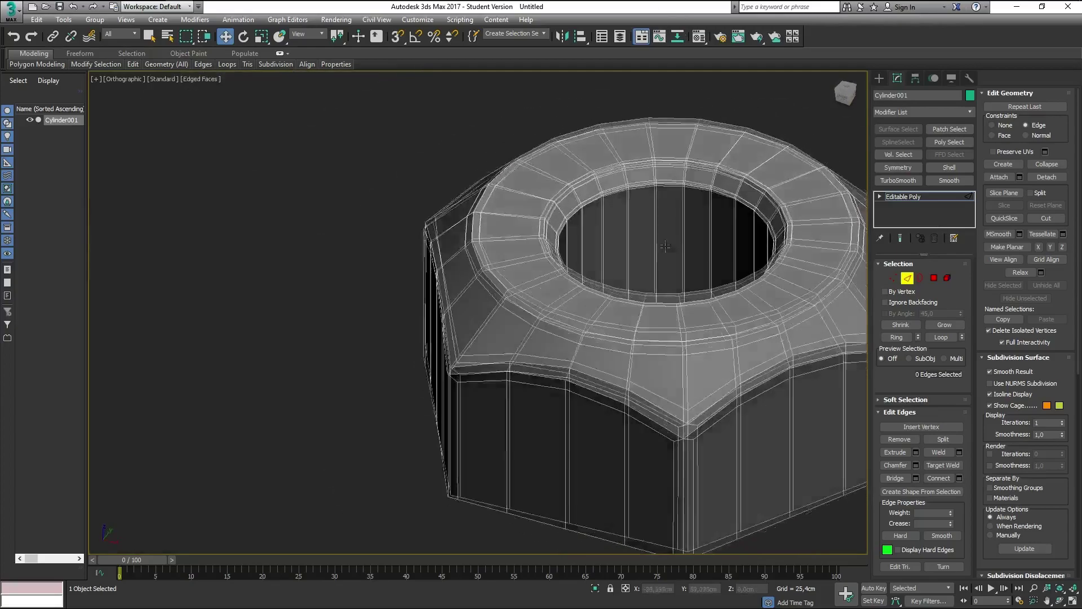
pyautogui.click(665, 241)
pyautogui.scroll(3, 665, 241)
pyautogui.scroll(2, 643, 192)
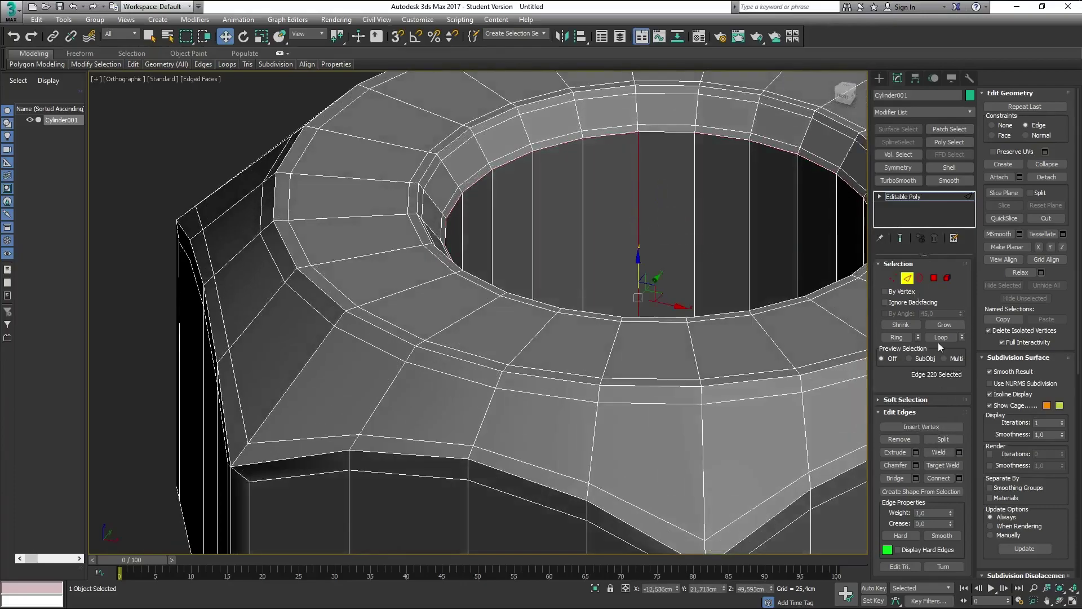
pyautogui.keyDown('alt'); pyautogui.moveTo(718, 282); pyautogui.dragTo(719, 322, button='middle'); pyautogui.keyUp('alt')
pyautogui.doubleClick(670, 410)
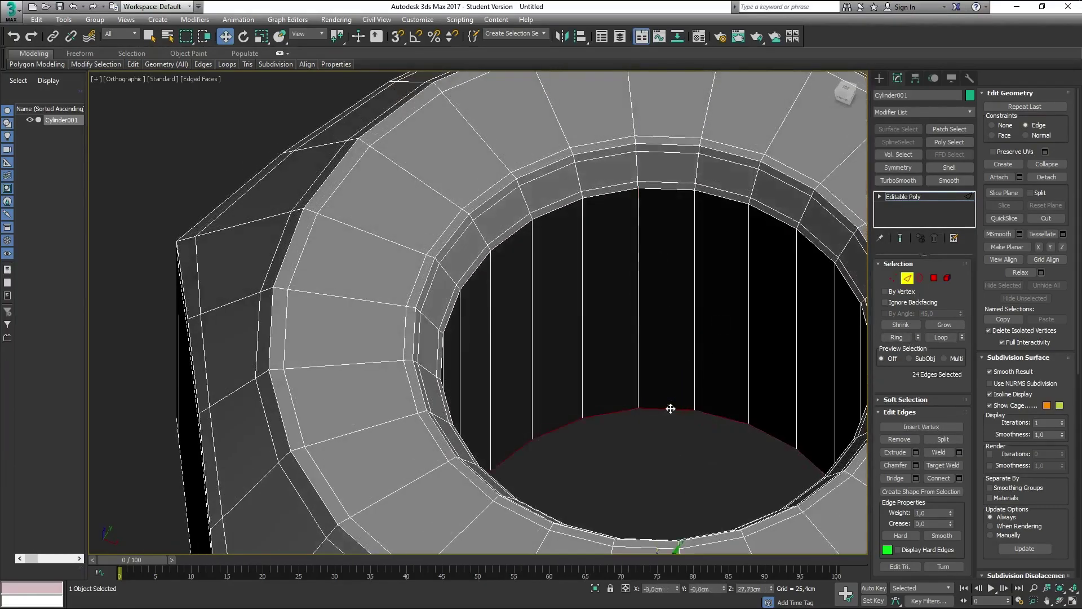
# Step: Move the selected hole loop along Z to widen the rim band
pyautogui.scroll(-4, 670, 394)
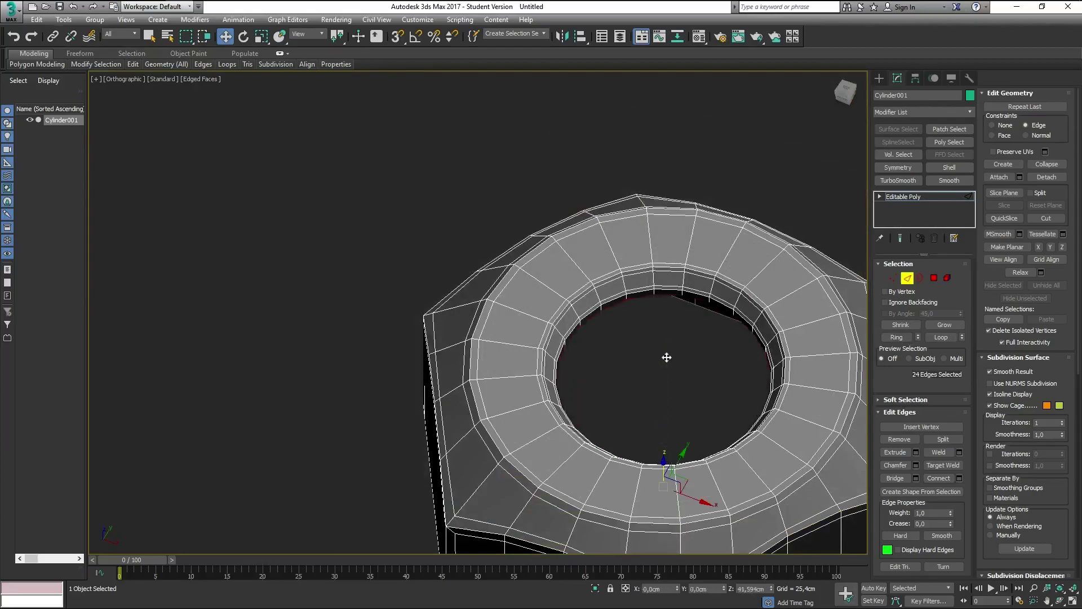
pyautogui.scroll(4, 667, 361)
pyautogui.scroll(2, 695, 271)
pyautogui.moveTo(695, 270); pyautogui.dragTo(718, 232, button='middle')
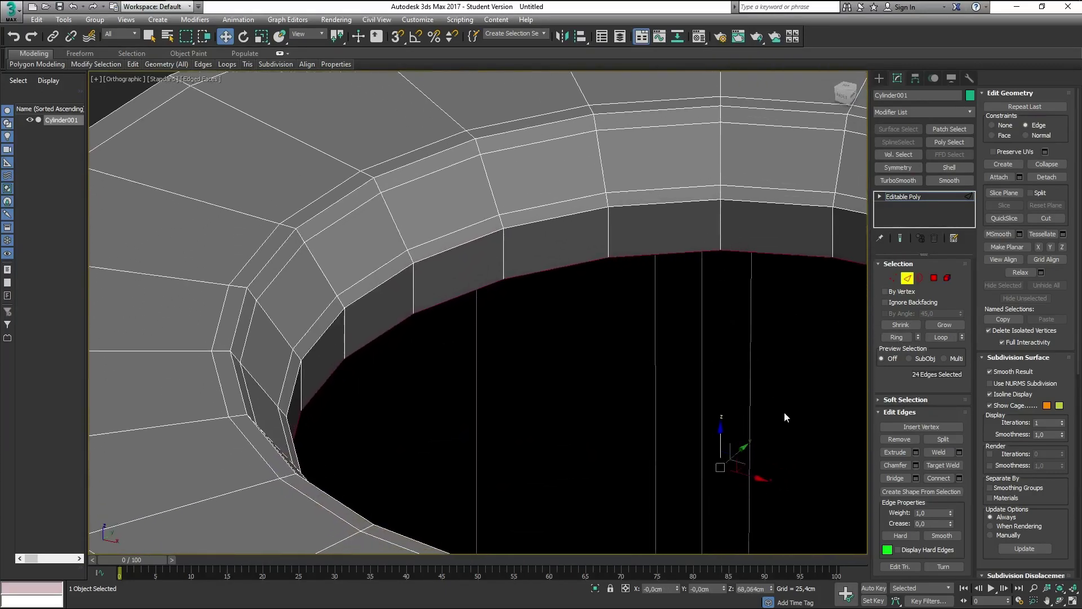
pyautogui.moveTo(715, 424); pyautogui.dragTo(721, 413)
pyautogui.moveTo(719, 386); pyautogui.dragTo(720, 450)
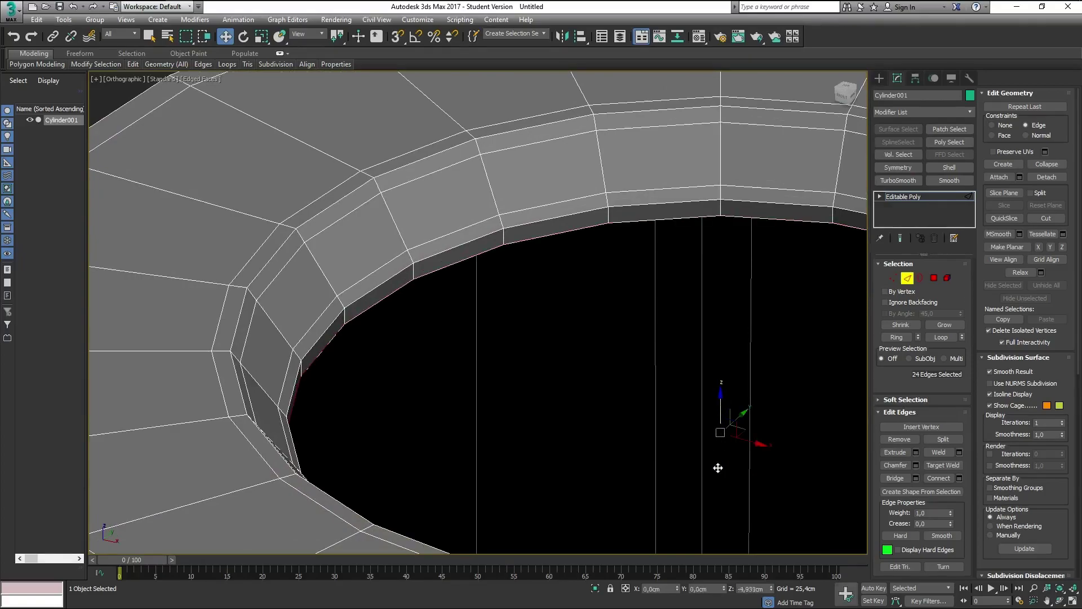
pyautogui.moveTo(721, 392)
pyautogui.keyDown('alt'); pyautogui.mouseDown(button='middle')
pyautogui.moveTo(730, 345)
pyautogui.moveTo(717, 329)
pyautogui.moveTo(711, 356)
pyautogui.mouseUp(button='middle'); pyautogui.keyUp('alt')
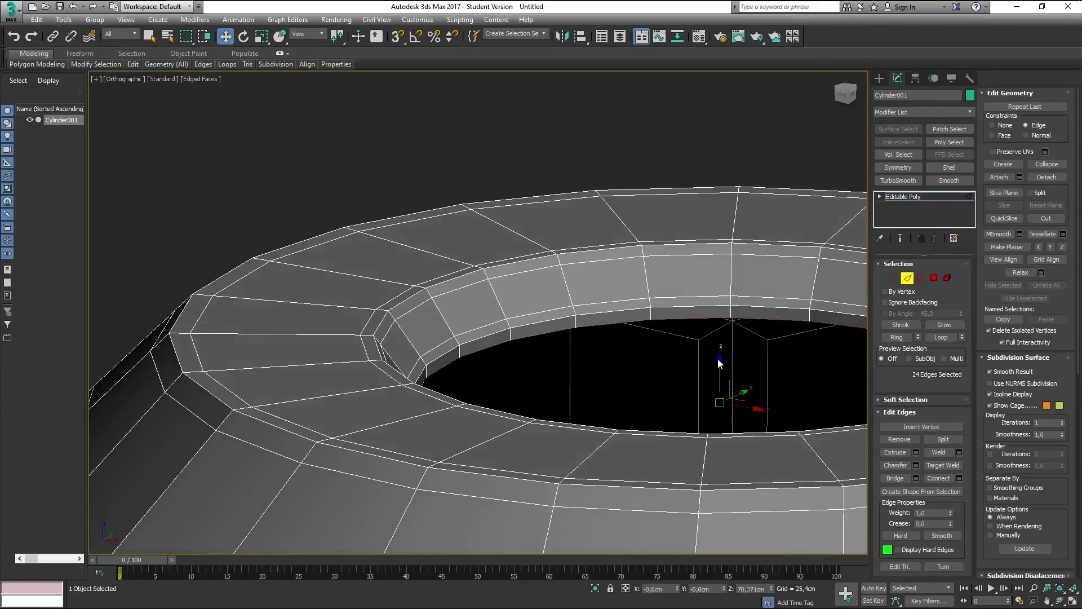
# Step: Select the inner-rim edge loop and shift it along Z
pyautogui.click(698, 319)
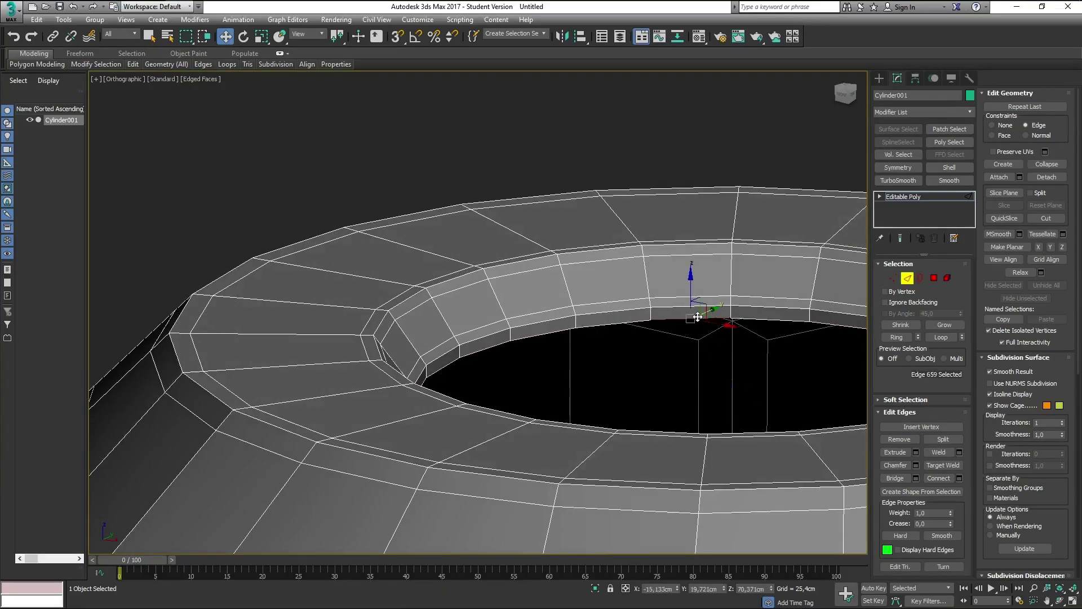
pyautogui.doubleClick(682, 317)
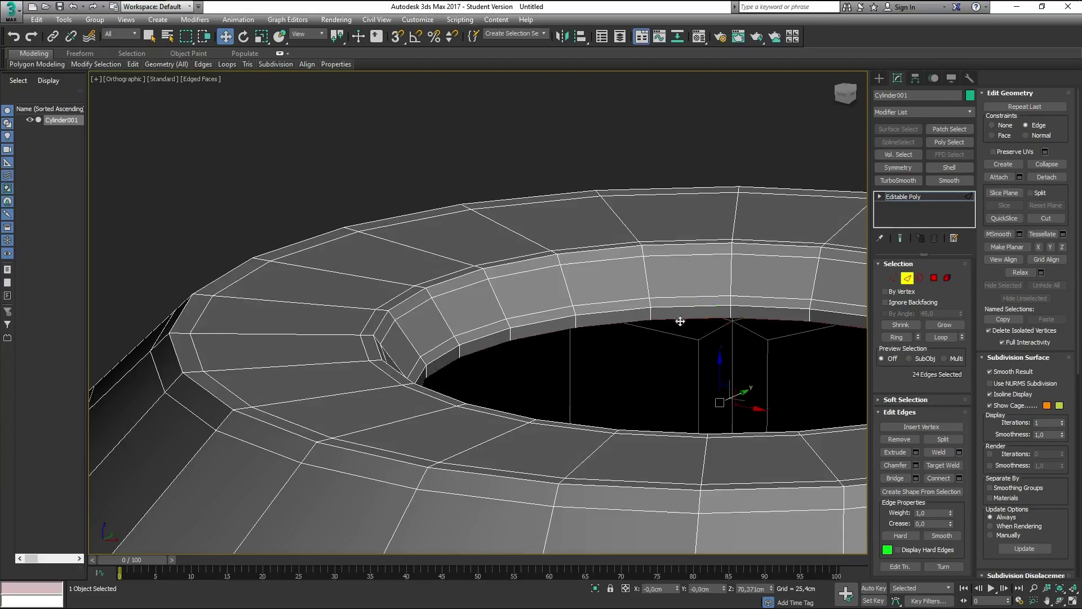
pyautogui.click(721, 369)
pyautogui.moveTo(710, 425)
pyautogui.keyDown('alt'); pyautogui.mouseDown(button='middle')
pyautogui.moveTo(703, 359)
pyautogui.moveTo(671, 334)
pyautogui.moveTo(657, 286)
pyautogui.mouseUp(button='middle'); pyautogui.keyUp('alt')
pyautogui.doubleClick(652, 277)
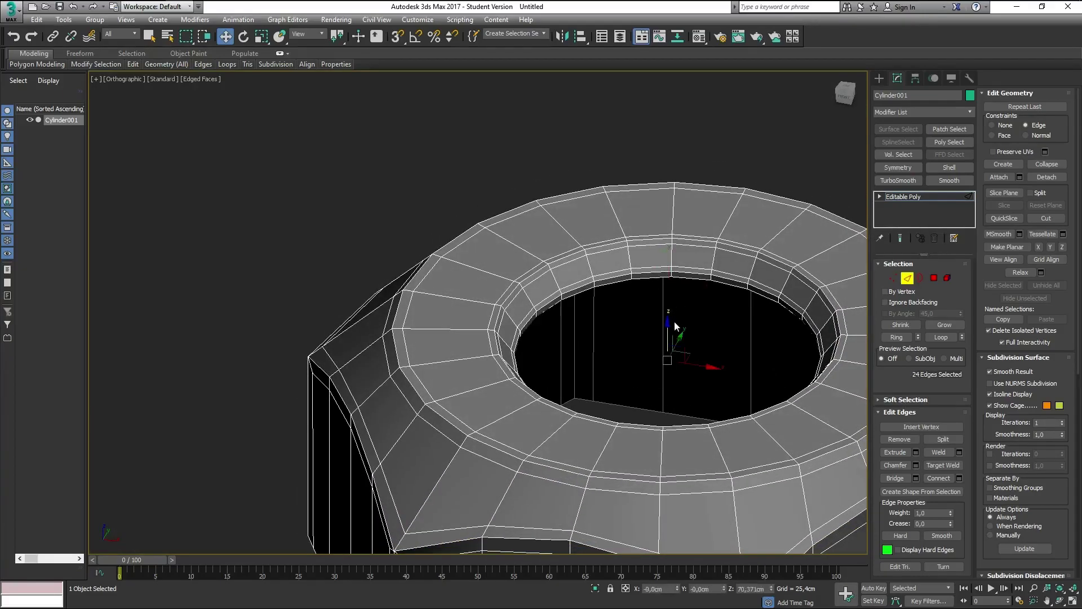
pyautogui.keyDown('alt'); pyautogui.moveTo(674, 325); pyautogui.dragTo(668, 314, button='middle'); pyautogui.keyUp('alt')
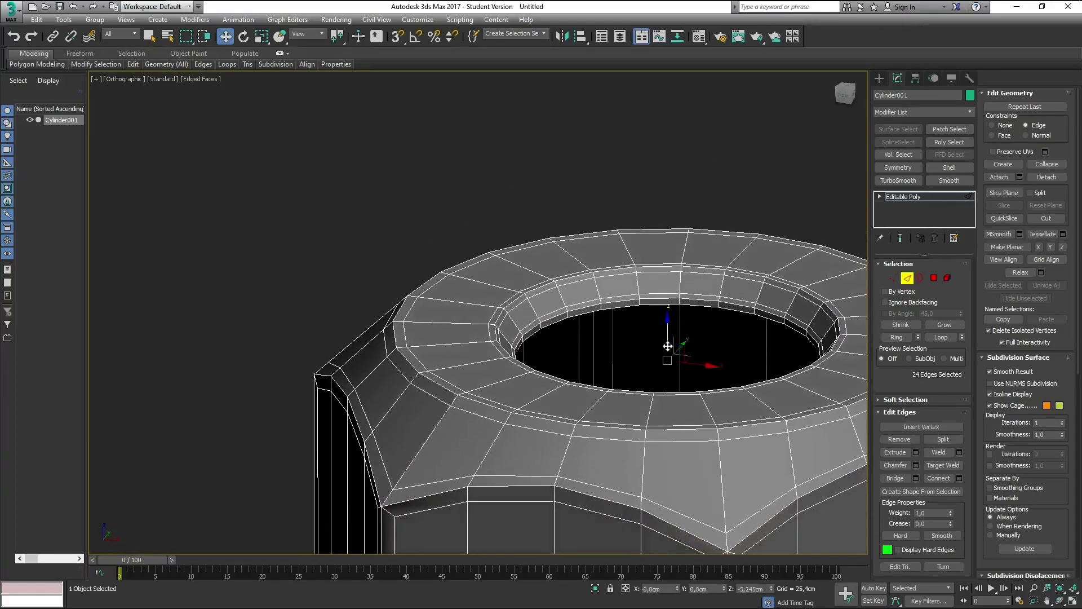
pyautogui.moveTo(667, 346); pyautogui.dragTo(668, 321)
pyautogui.keyDown('alt'); pyautogui.moveTo(669, 328); pyautogui.dragTo(664, 316, button='middle'); pyautogui.keyUp('alt')
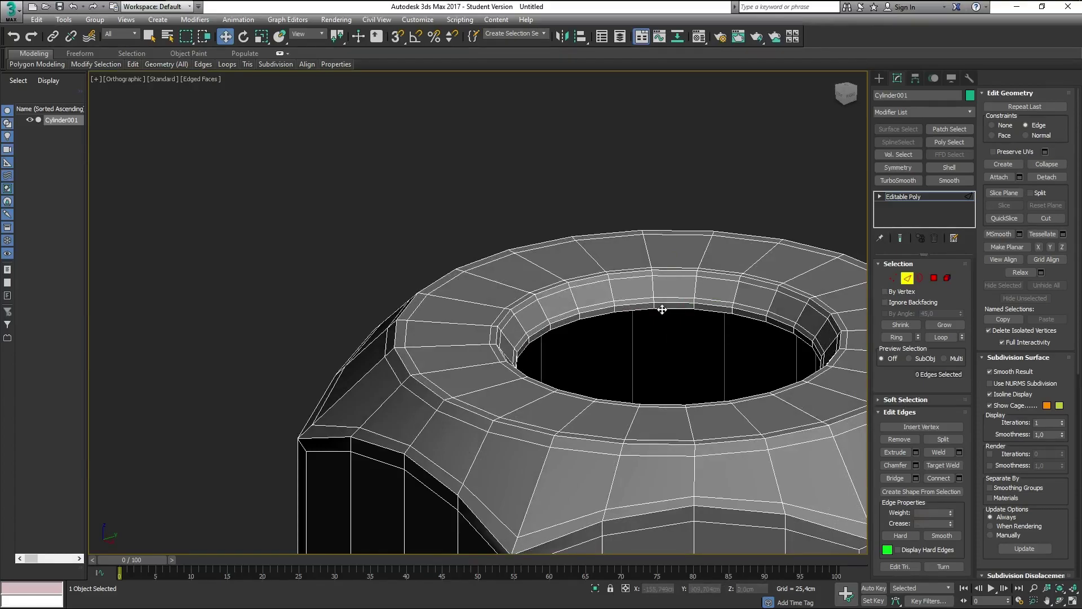
# Step: Reselect the inner-rim loop, set Constraints to None and lower it slightly into the hole
pyautogui.click(661, 302)
pyautogui.doubleClick(661, 303)
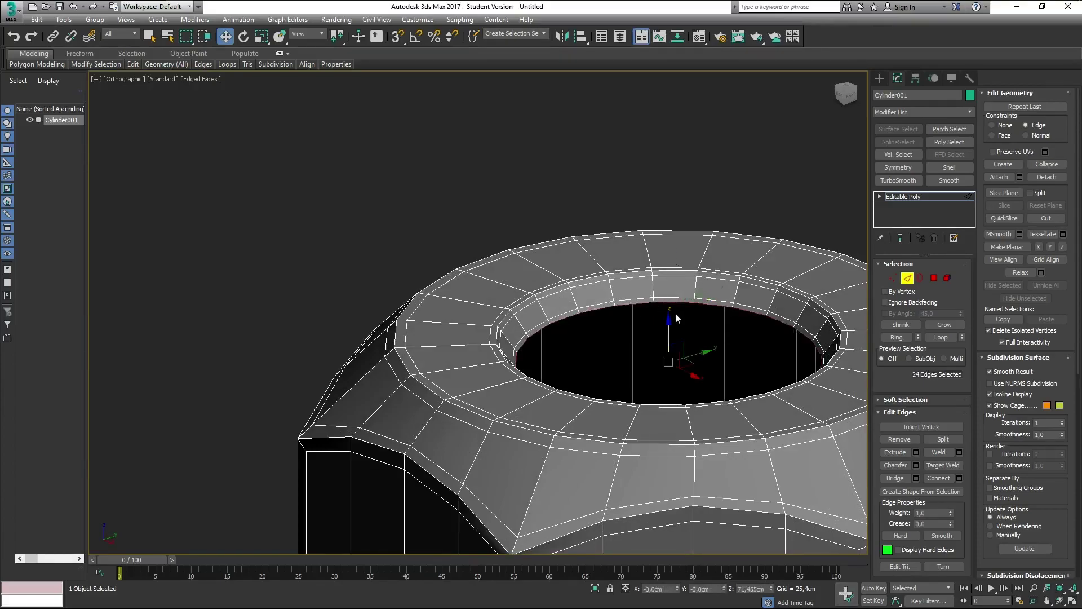
pyautogui.moveTo(669, 319); pyautogui.dragTo(669, 329)
pyautogui.moveTo(666, 347); pyautogui.dragTo(669, 329)
pyautogui.moveTo(668, 302)
pyautogui.keyDown('alt'); pyautogui.mouseDown(button='middle')
pyautogui.moveTo(739, 310)
pyautogui.moveTo(693, 287)
pyautogui.mouseUp(button='middle'); pyautogui.keyUp('alt')
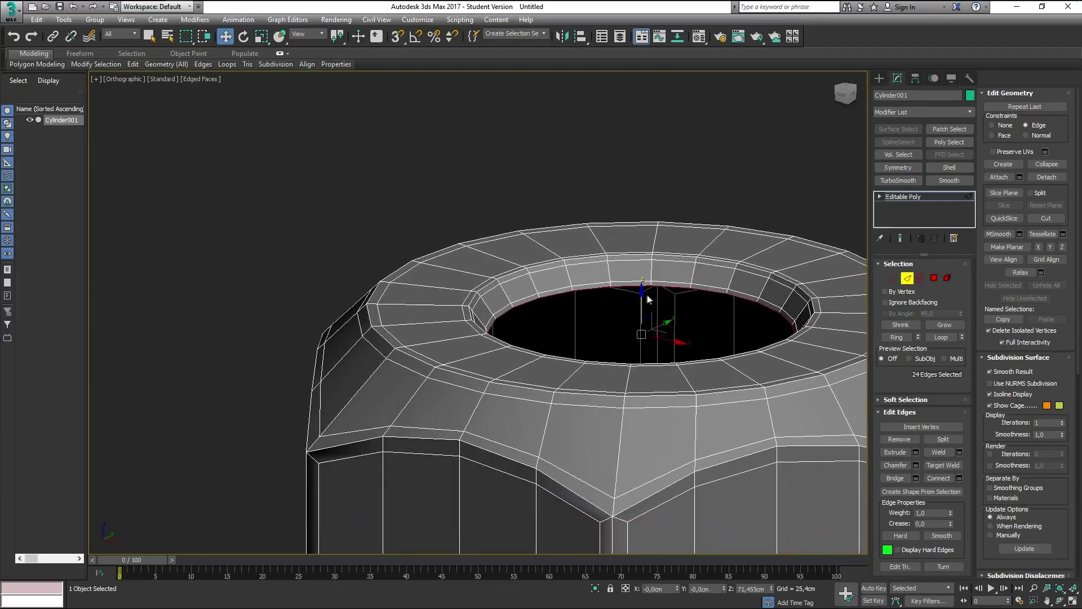
pyautogui.moveTo(643, 319)
pyautogui.keyDown('alt'); pyautogui.mouseDown(button='middle')
pyautogui.moveTo(707, 319)
pyautogui.moveTo(650, 303)
pyautogui.mouseUp(button='middle'); pyautogui.keyUp('alt')
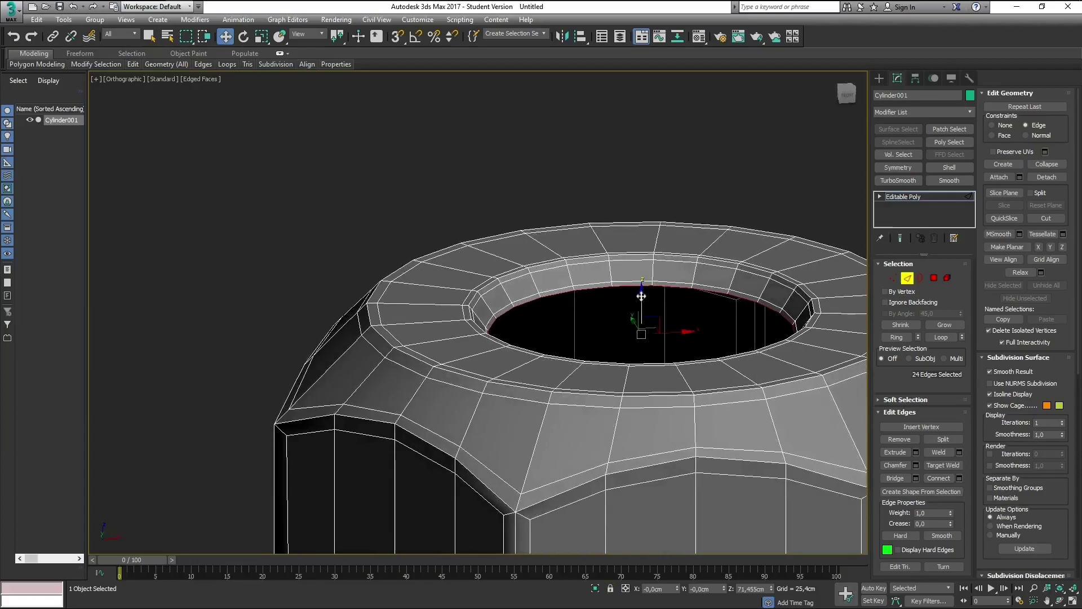
pyautogui.moveTo(683, 331); pyautogui.dragTo(694, 333)
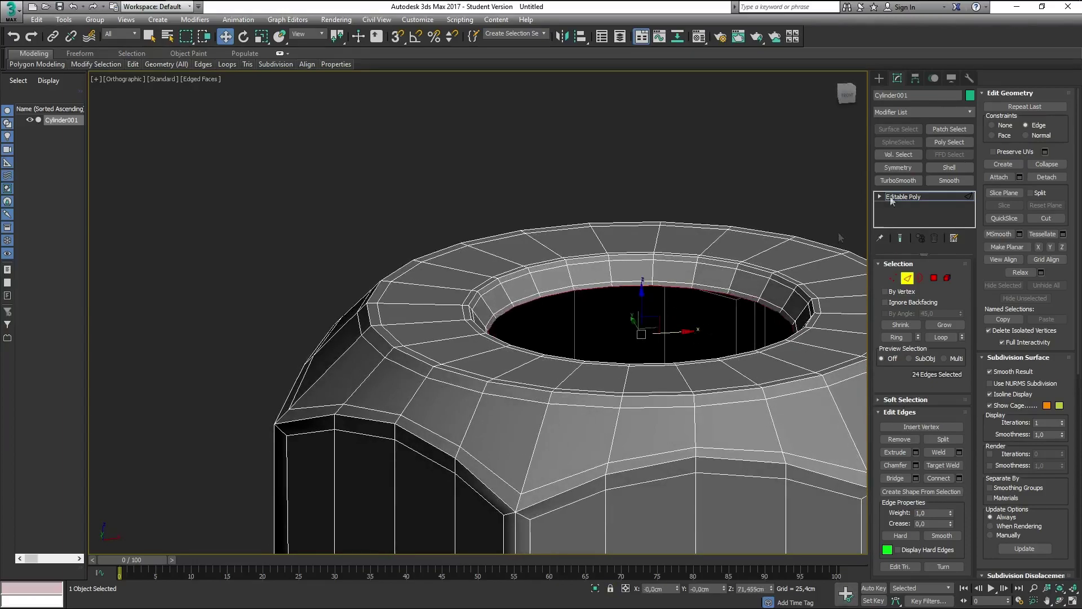
pyautogui.click(992, 125)
pyautogui.moveTo(641, 293); pyautogui.dragTo(643, 305)
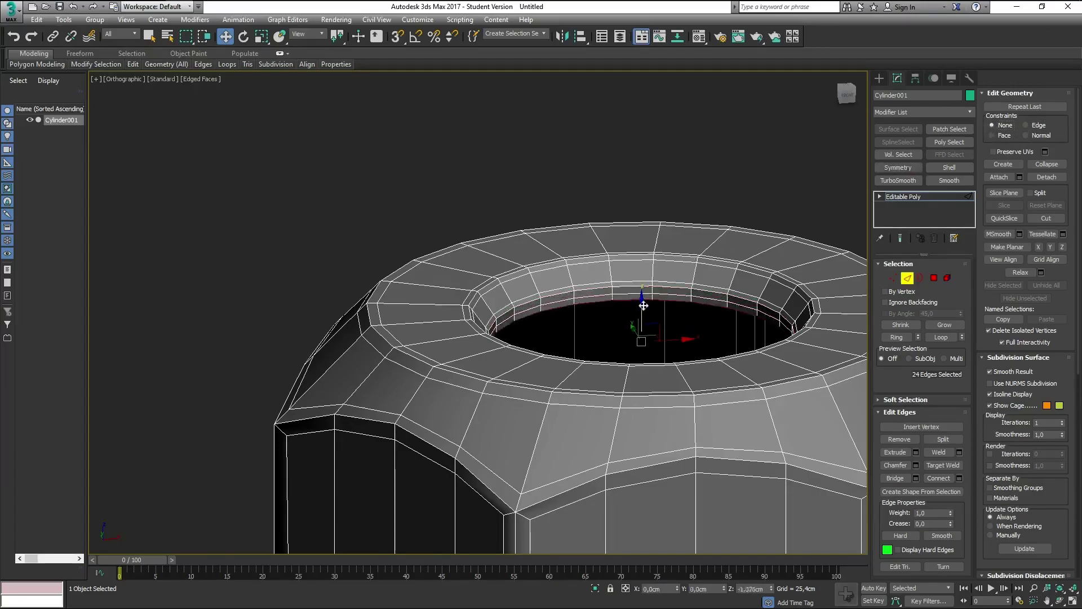
pyautogui.scroll(-3, 643, 305)
# Step: In Front view, move the inner rim loop further down inside the hole to form a narrow bevel band
pyautogui.scroll(-4, 644, 306)
pyautogui.press('f')
pyautogui.moveTo(462, 320); pyautogui.dragTo(577, 345, button='middle')
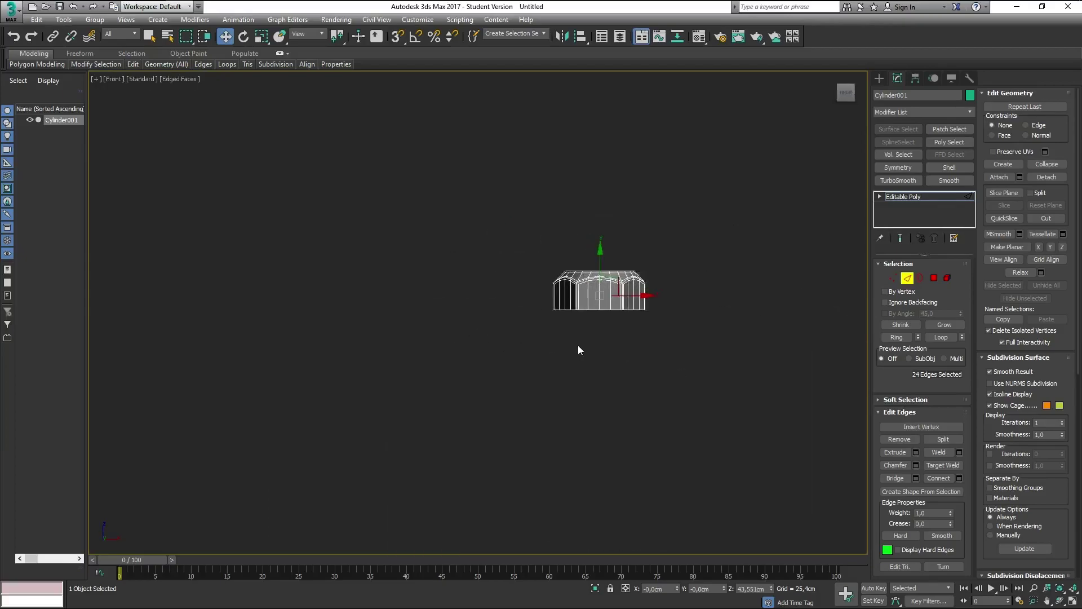
pyautogui.scroll(3, 558, 256)
pyautogui.scroll(3, 593, 296)
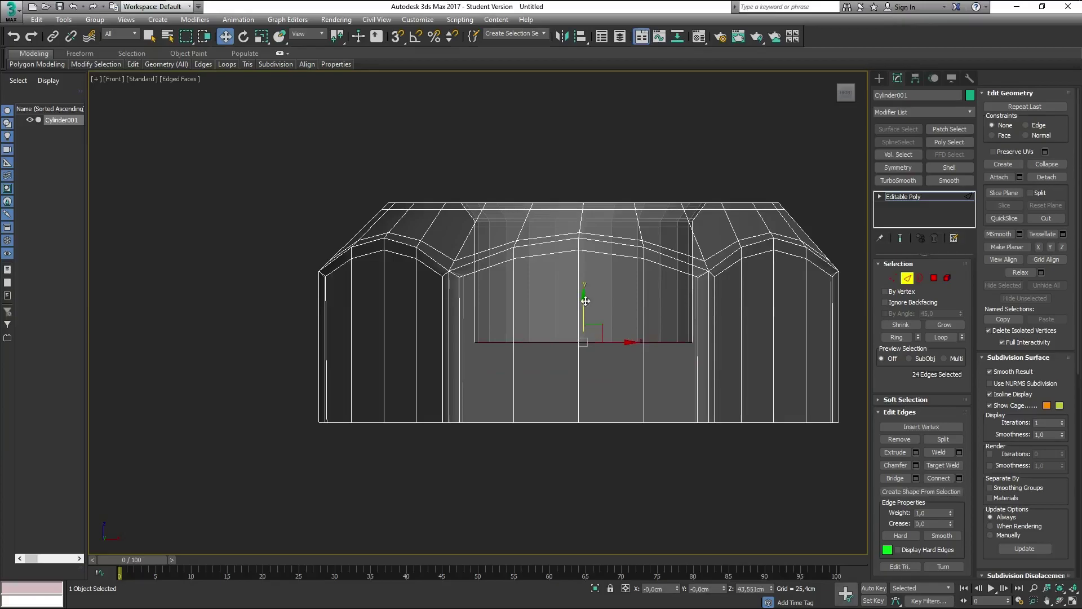
pyautogui.moveTo(585, 301); pyautogui.dragTo(586, 338)
# Step: Inspect the new bevel band with See-Through enabled, leaving no edges selected
pyautogui.moveTo(674, 283); pyautogui.dragTo(589, 295, button='middle')
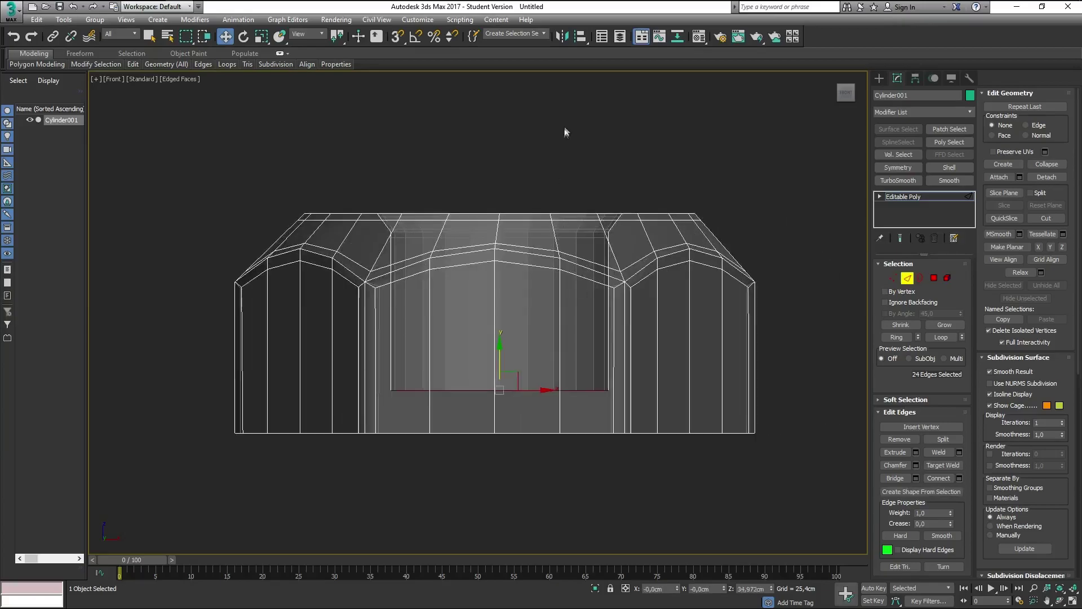
pyautogui.click(566, 132)
pyautogui.moveTo(566, 131)
pyautogui.keyDown('alt'); pyautogui.mouseDown(button='middle')
pyautogui.moveTo(580, 212)
pyautogui.moveTo(599, 192)
pyautogui.moveTo(595, 242)
pyautogui.moveTo(586, 220)
pyautogui.moveTo(529, 307)
pyautogui.moveTo(551, 326)
pyautogui.moveTo(567, 319)
pyautogui.moveTo(568, 305)
pyautogui.mouseUp(button='middle'); pyautogui.keyUp('alt')
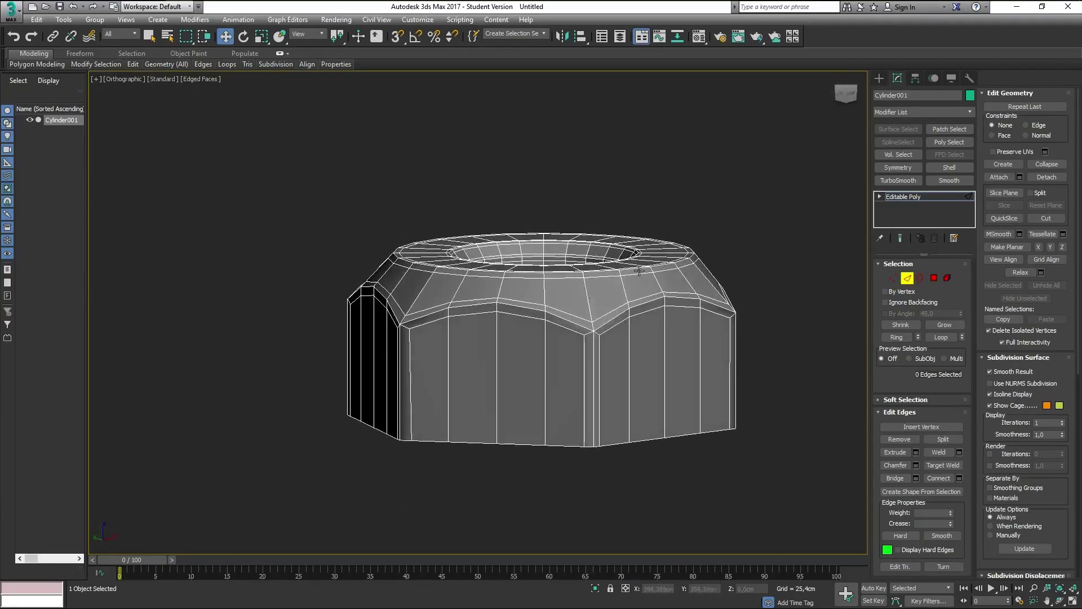
pyautogui.press('f')
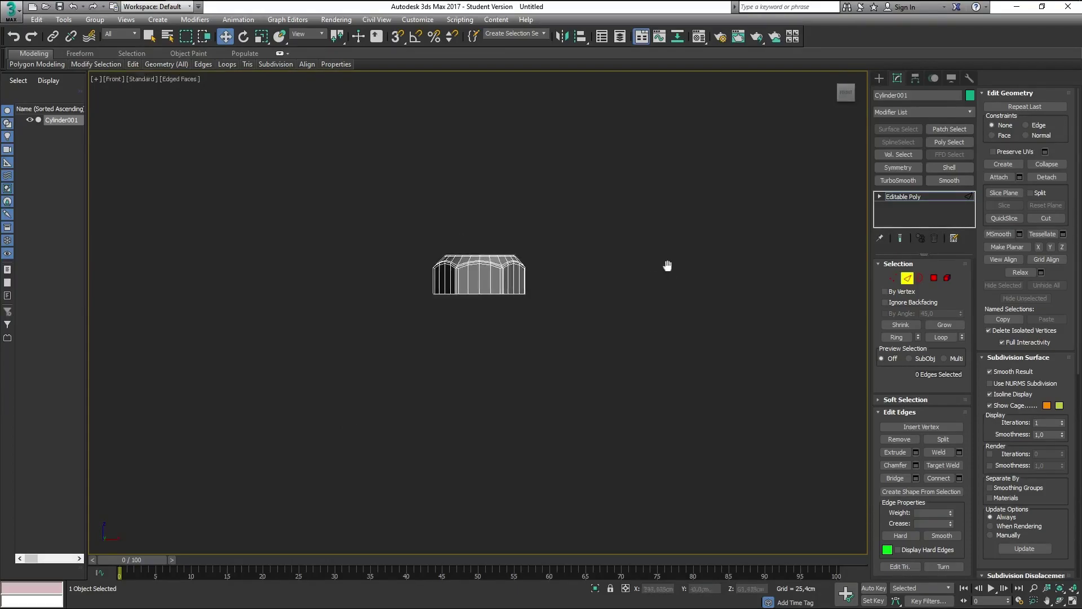
pyautogui.scroll(2, 460, 302)
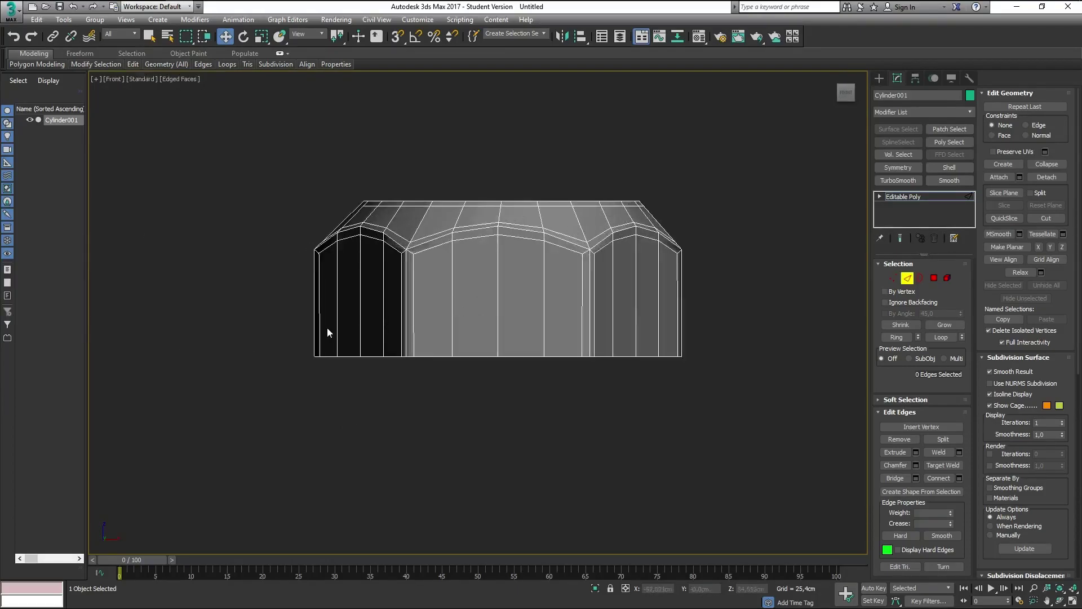
pyautogui.hotkey('alt', 'x')
pyautogui.moveTo(755, 389); pyautogui.dragTo(756, 389)
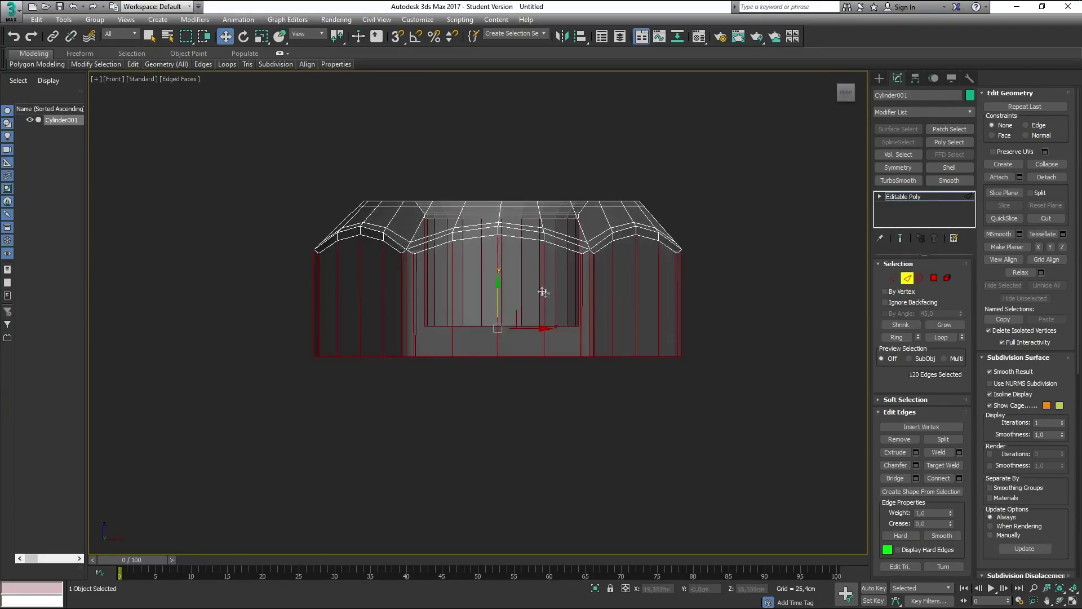
pyautogui.click(592, 164)
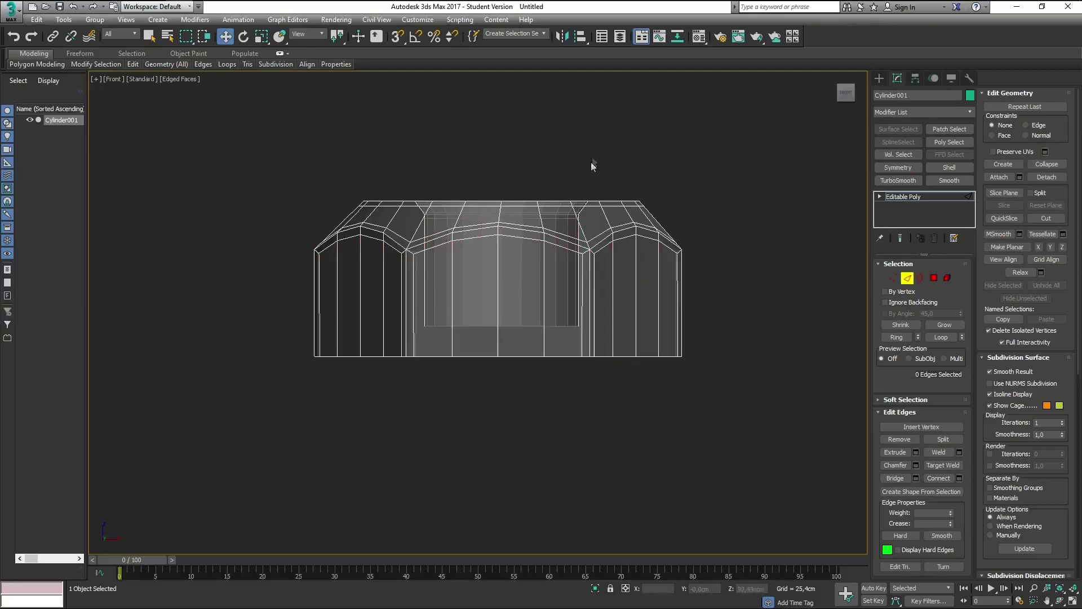
pyautogui.moveTo(591, 164)
pyautogui.keyDown('alt'); pyautogui.mouseDown(button='middle')
pyautogui.moveTo(550, 186)
pyautogui.moveTo(555, 217)
pyautogui.mouseUp(button='middle'); pyautogui.keyUp('alt')
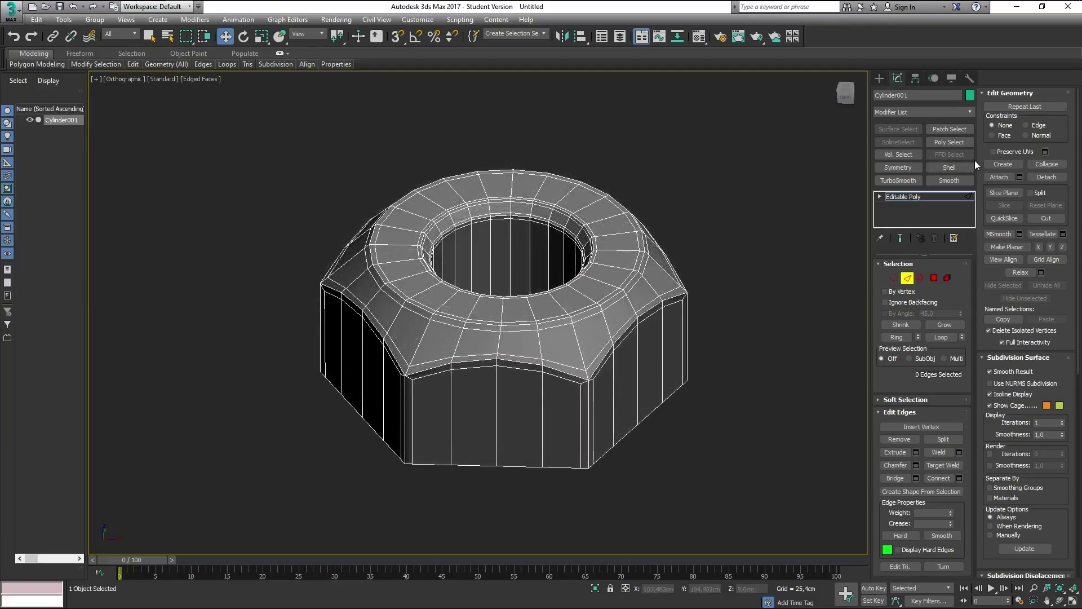
# Step: Add a TurboSmooth modifier to the nut and view it without the wireframe overlay
pyautogui.click(898, 181)
pyautogui.moveTo(749, 215)
pyautogui.keyDown('alt'); pyautogui.mouseDown(button='middle')
pyautogui.moveTo(660, 226)
pyautogui.moveTo(729, 222)
pyautogui.mouseUp(button='middle'); pyautogui.keyUp('alt')
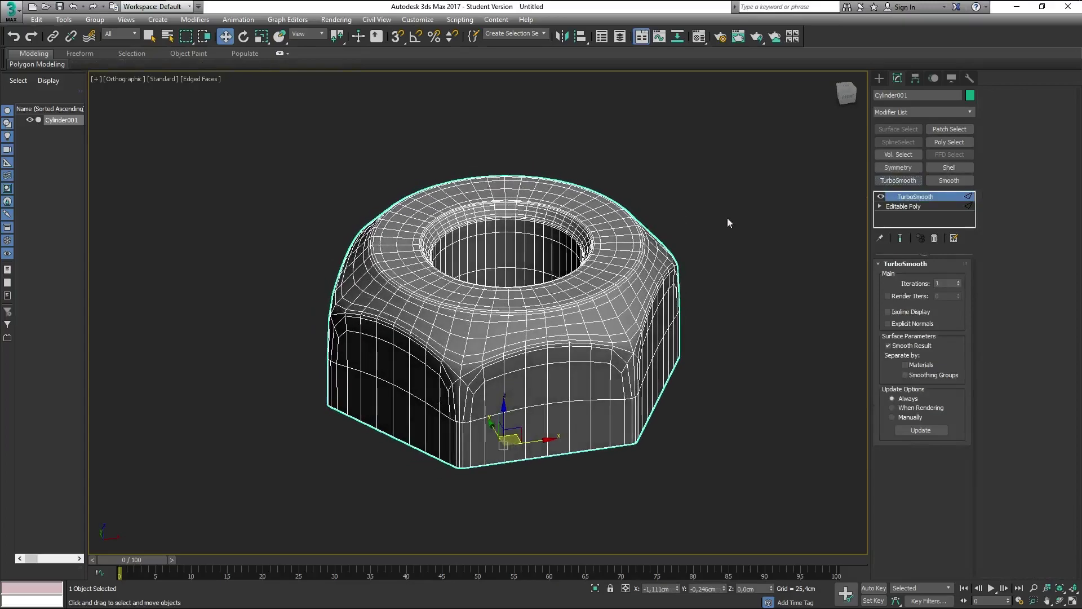
pyautogui.moveTo(683, 302)
pyautogui.keyDown('alt'); pyautogui.mouseDown(button='middle')
pyautogui.moveTo(686, 285)
pyautogui.moveTo(700, 341)
pyautogui.moveTo(666, 288)
pyautogui.mouseUp(button='middle'); pyautogui.keyUp('alt')
pyautogui.press('F4')
pyautogui.scroll(2, 667, 288)
# Step: Test TurboSmooth iterations 2 and 0, settle on 1, then switch the modifier off
pyautogui.click(957, 280)
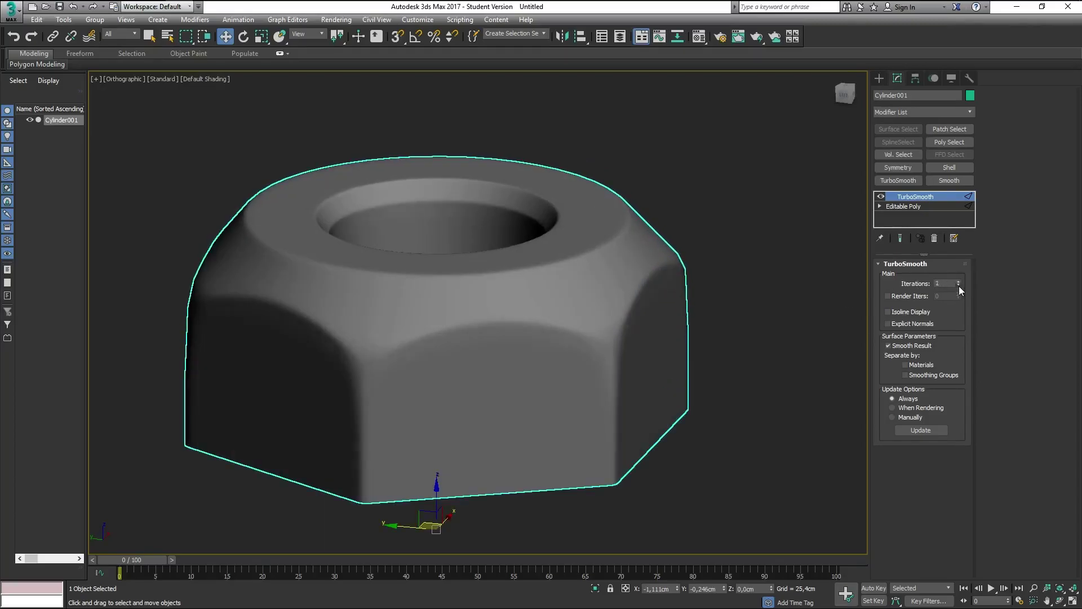
pyautogui.rightClick(958, 283)
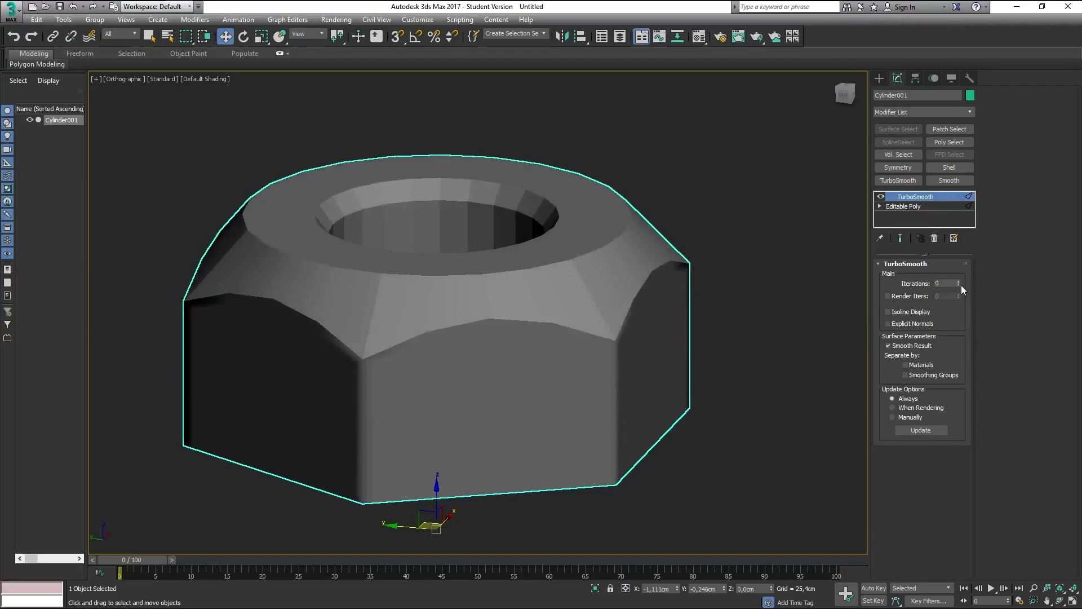
pyautogui.click(958, 281)
pyautogui.press('F4')
pyautogui.moveTo(478, 332)
pyautogui.keyDown('alt'); pyautogui.mouseDown(button='middle')
pyautogui.moveTo(563, 278)
pyautogui.moveTo(790, 296)
pyautogui.mouseUp(button='middle'); pyautogui.keyUp('alt')
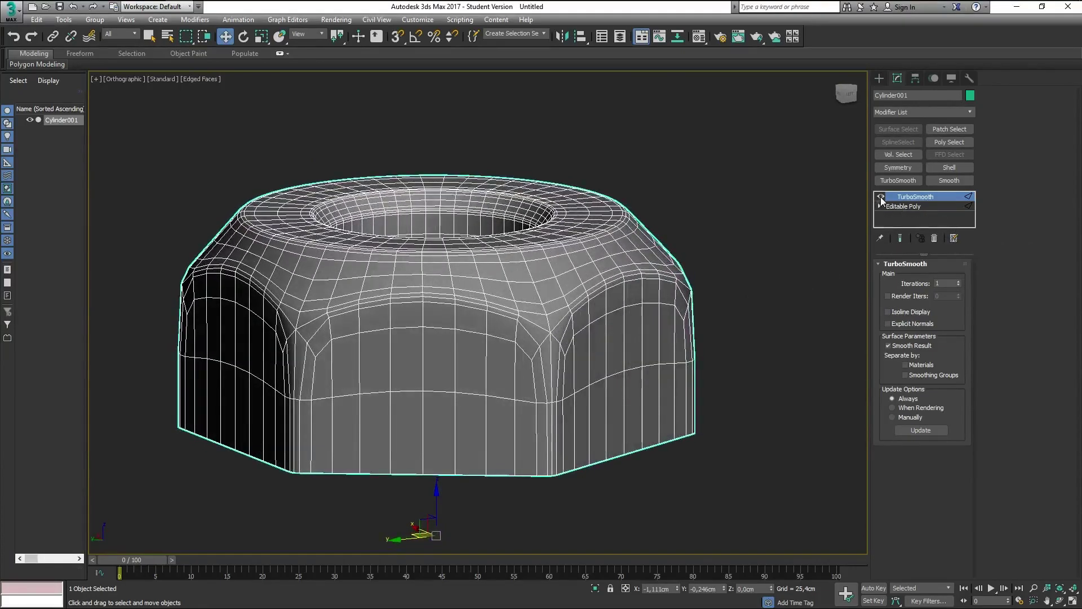
pyautogui.click(882, 197)
# Step: In Editable Poly, ring-select the nut's vertical side edges and connect them into a horizontal loop
pyautogui.keyDown('alt'); pyautogui.moveTo(684, 326); pyautogui.dragTo(616, 335, button='middle'); pyautogui.keyUp('alt')
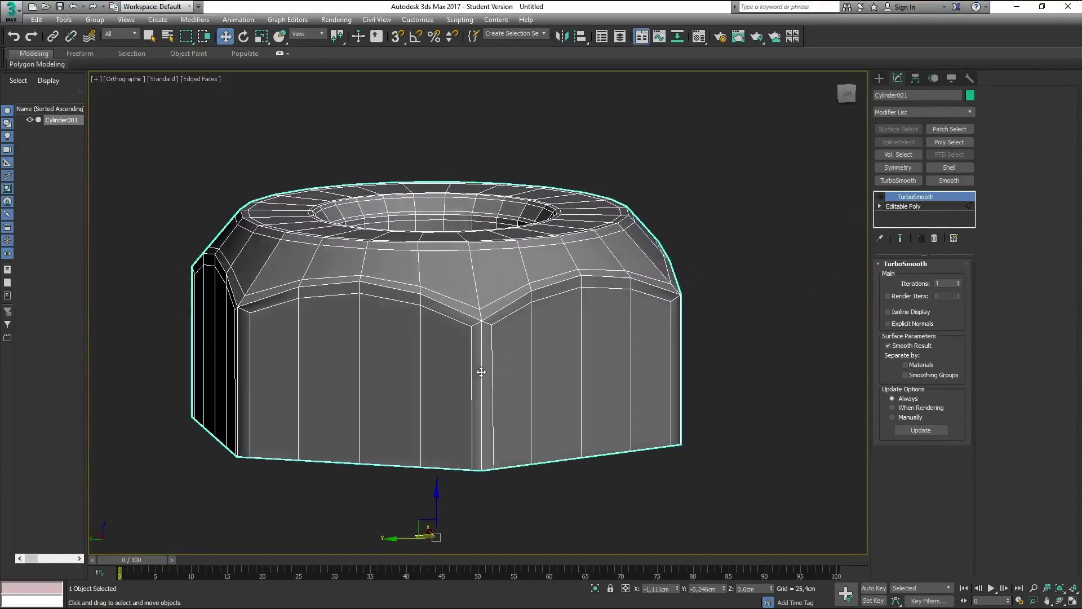
pyautogui.click(904, 206)
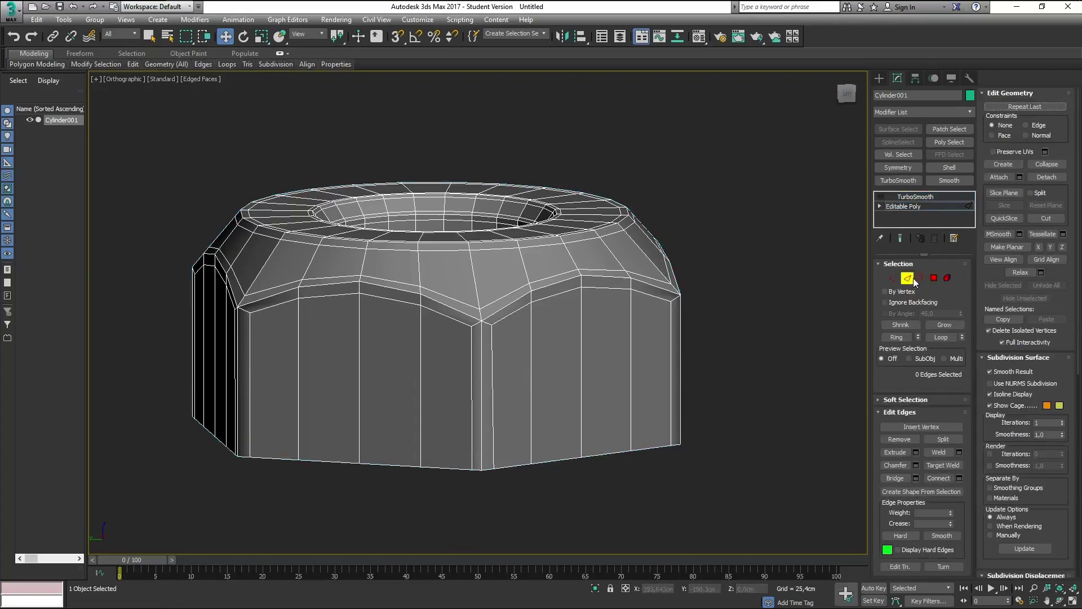
pyautogui.click(483, 372)
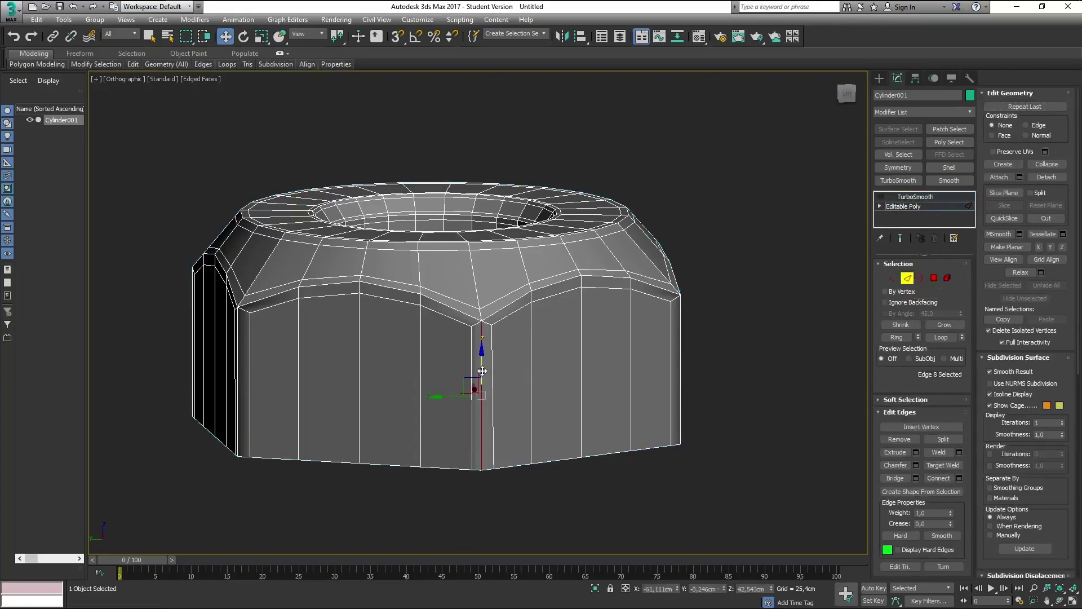
pyautogui.click(897, 338)
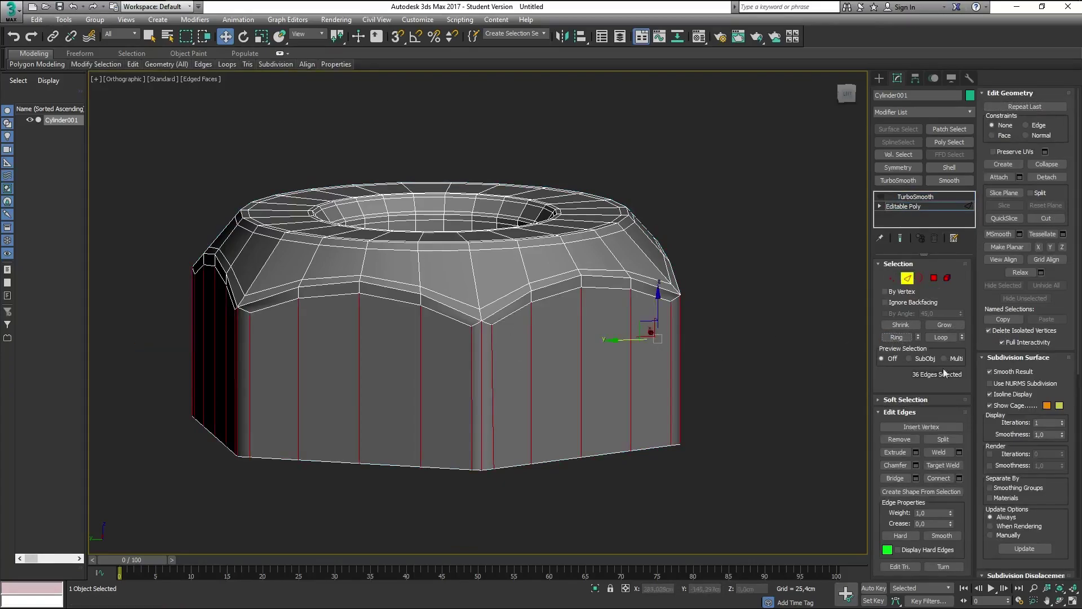
pyautogui.click(939, 478)
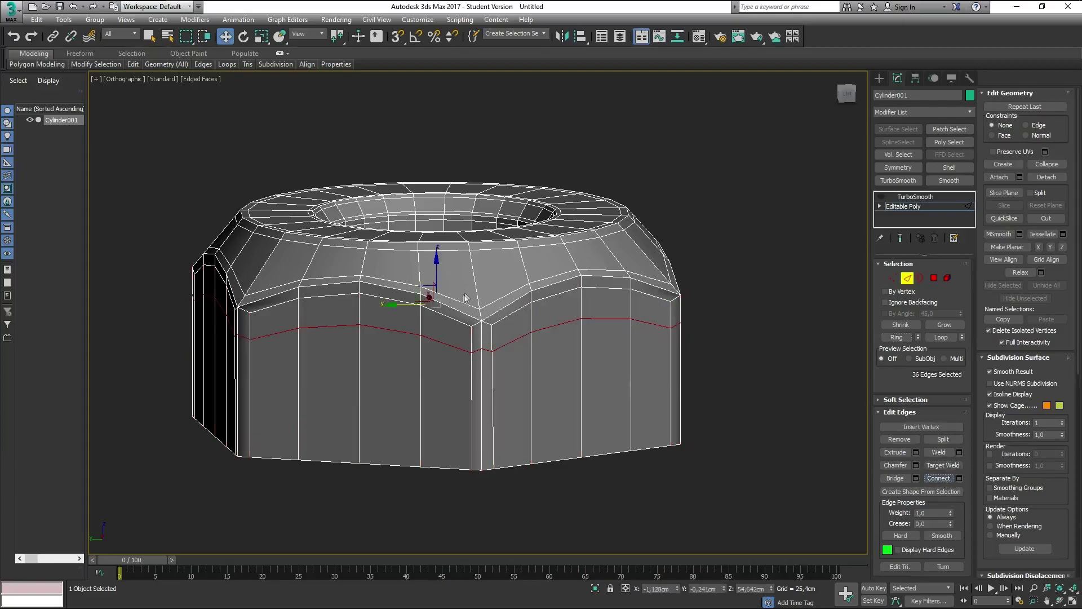
# Step: Raise the new loop to just below the top bevel, deselect it and exit Edge mode
pyautogui.keyDown('alt'); pyautogui.moveTo(466, 299); pyautogui.dragTo(454, 265, button='middle'); pyautogui.keyUp('alt')
pyautogui.moveTo(439, 266); pyautogui.dragTo(439, 260)
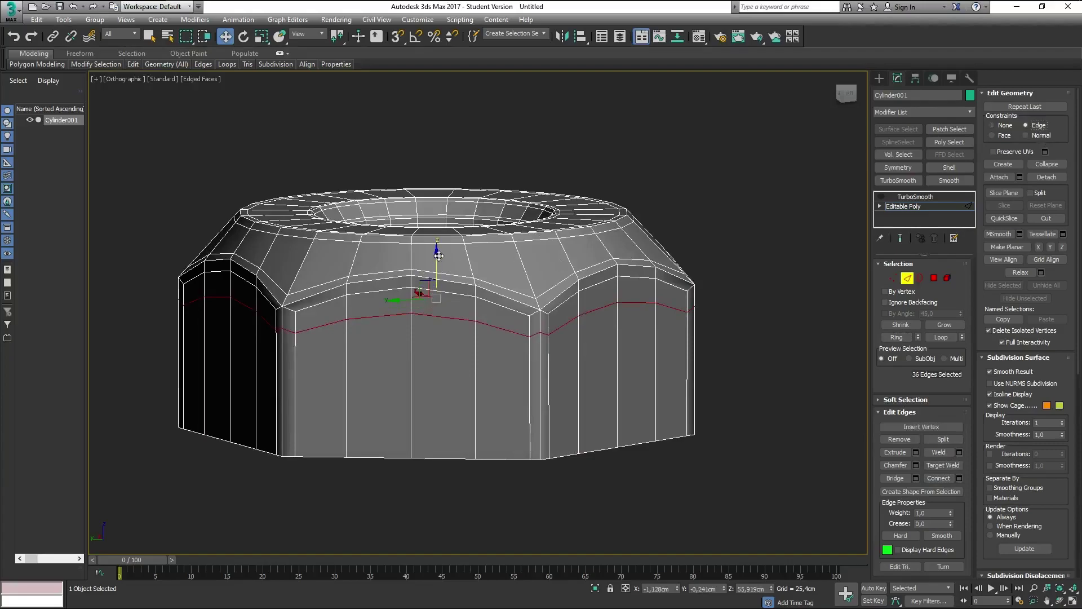
pyautogui.moveTo(438, 255); pyautogui.dragTo(437, 243)
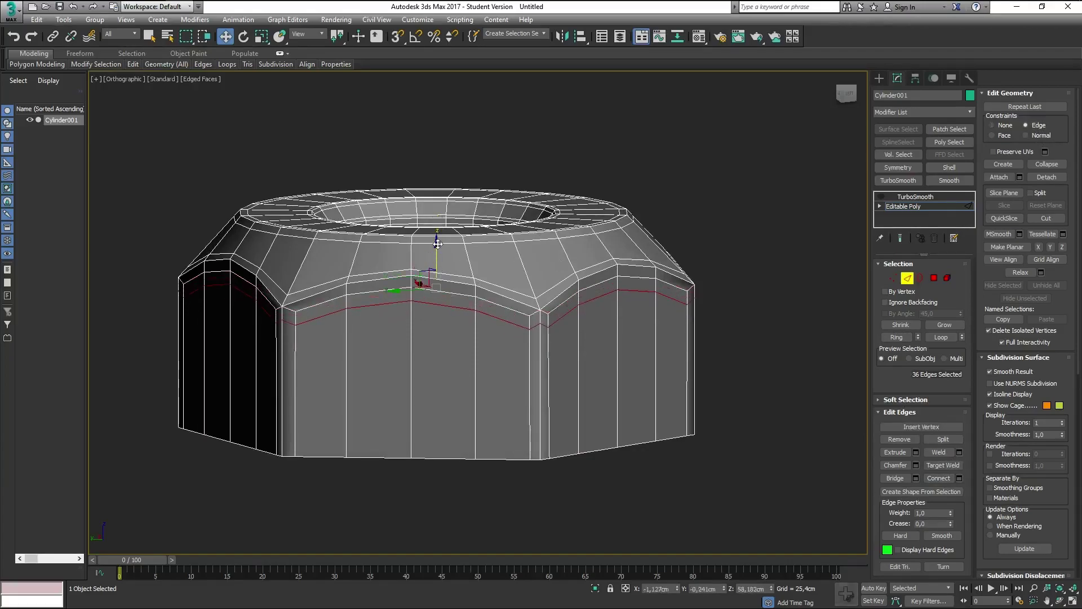
pyautogui.keyDown('alt'); pyautogui.moveTo(438, 244); pyautogui.dragTo(439, 271, button='middle'); pyautogui.keyUp('alt')
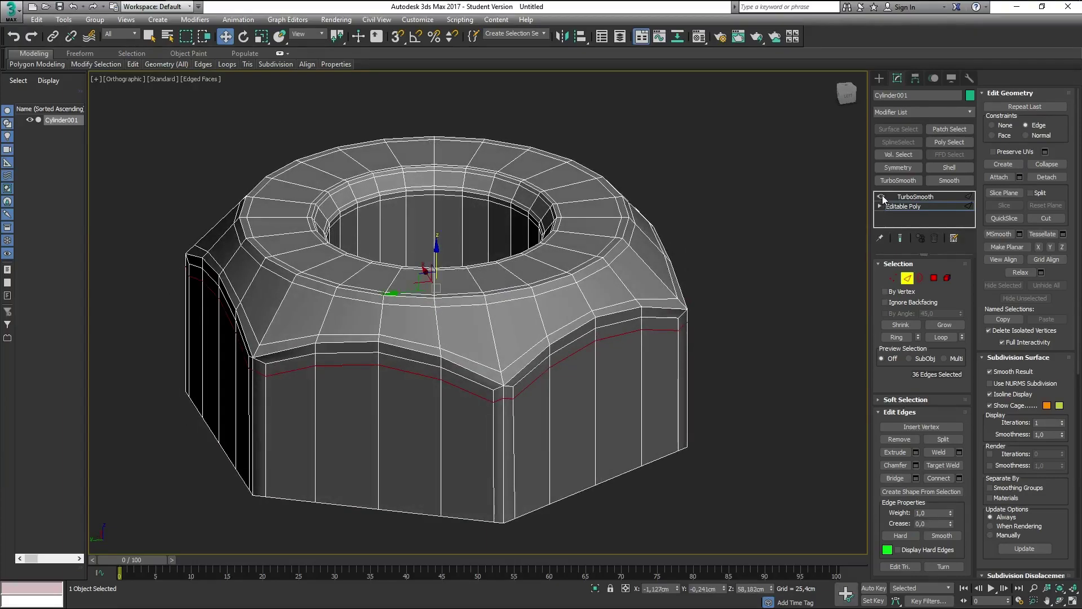
pyautogui.click(775, 259)
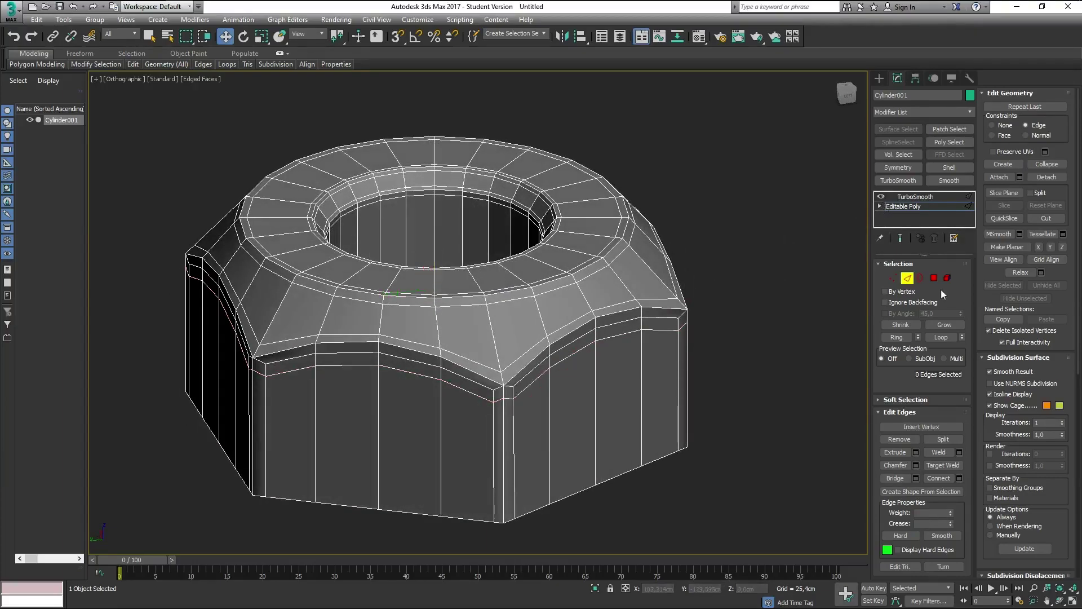
pyautogui.click(908, 278)
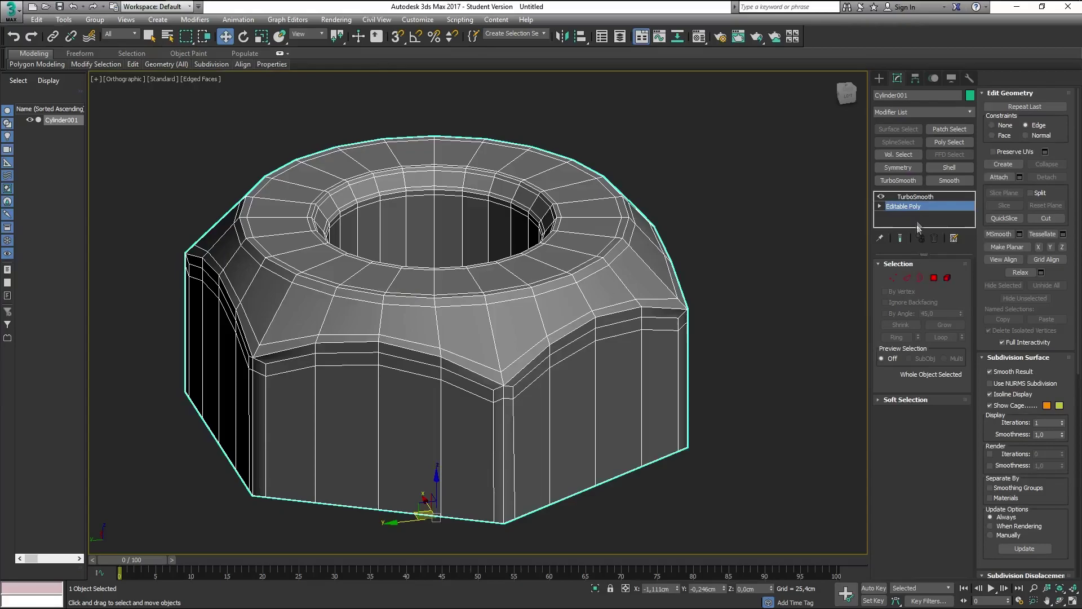
# Step: Re-enable TurboSmooth and show the rounded nut shaded without edged faces, zoomed in close
pyautogui.click(916, 197)
pyautogui.keyDown('alt'); pyautogui.moveTo(679, 254); pyautogui.dragTo(676, 261, button='middle'); pyautogui.keyUp('alt')
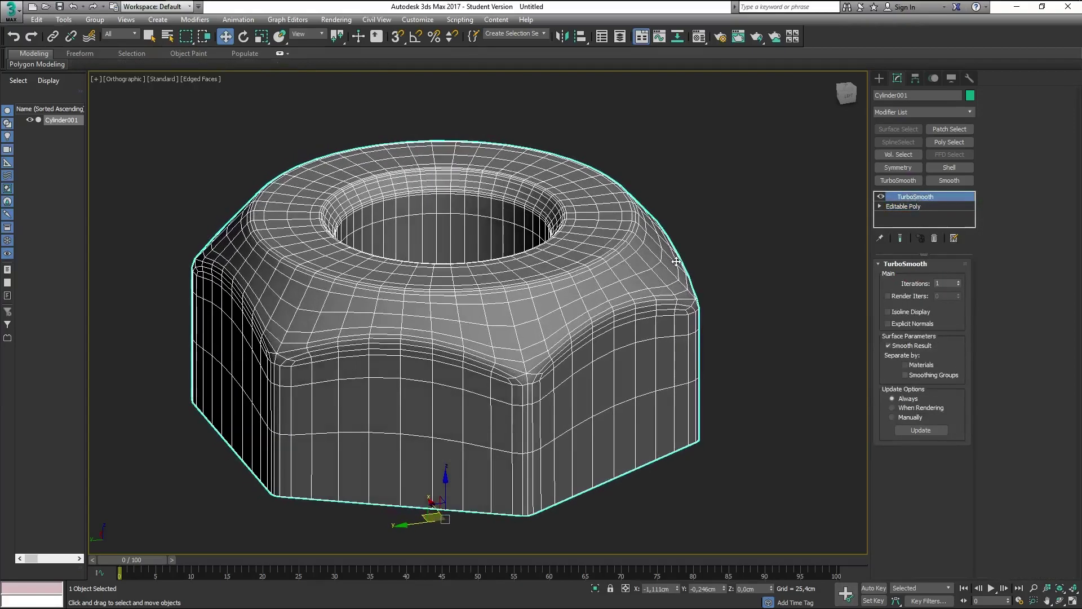
pyautogui.press('F4')
pyautogui.moveTo(572, 273)
pyautogui.keyDown('alt'); pyautogui.mouseDown(button='middle')
pyautogui.moveTo(652, 263)
pyautogui.moveTo(651, 353)
pyautogui.moveTo(635, 286)
pyautogui.moveTo(671, 316)
pyautogui.moveTo(625, 251)
pyautogui.moveTo(637, 239)
pyautogui.moveTo(648, 346)
pyautogui.moveTo(665, 321)
pyautogui.moveTo(727, 305)
pyautogui.moveTo(623, 331)
pyautogui.moveTo(606, 316)
pyautogui.moveTo(645, 369)
pyautogui.mouseUp(button='middle'); pyautogui.keyUp('alt')
pyautogui.scroll(3, 733, 301)
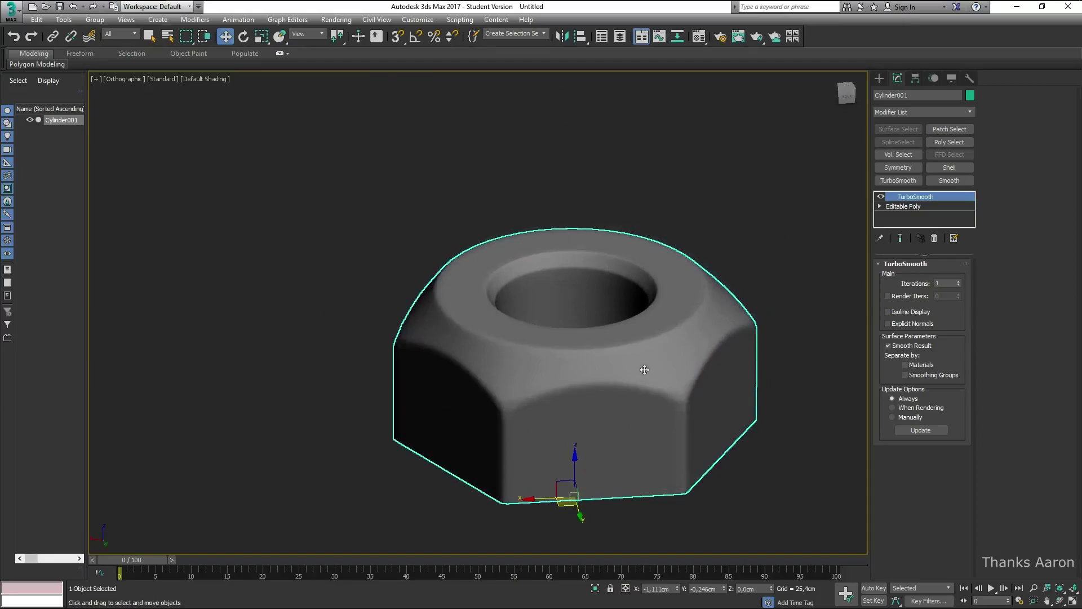
pyautogui.scroll(1, 644, 370)
pyautogui.scroll(1, 541, 315)
pyautogui.scroll(1, 479, 253)
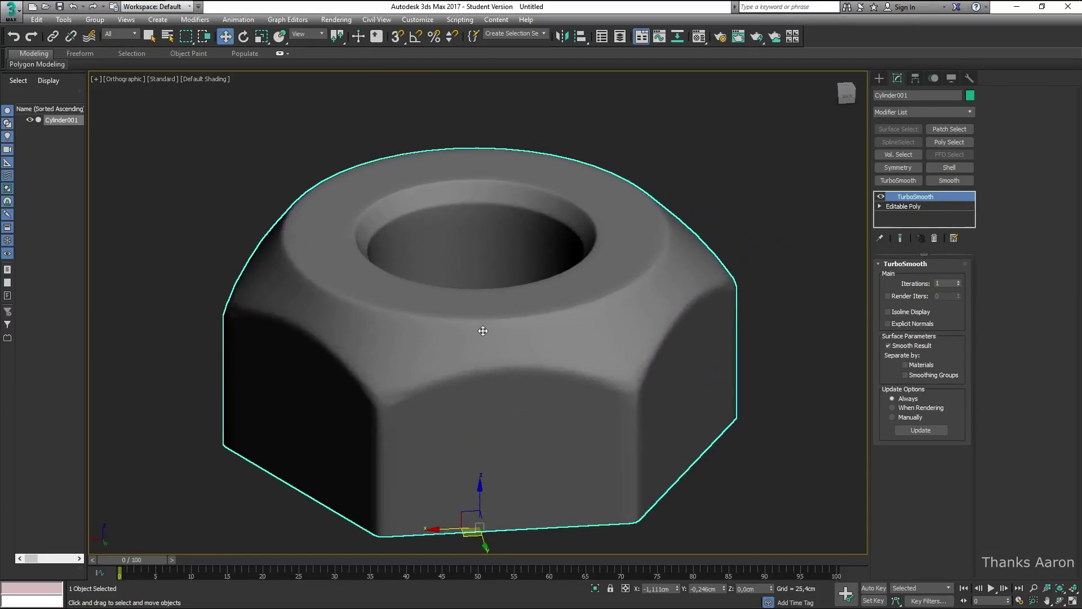
pyautogui.moveTo(463, 389); pyautogui.dragTo(466, 379, button='middle')
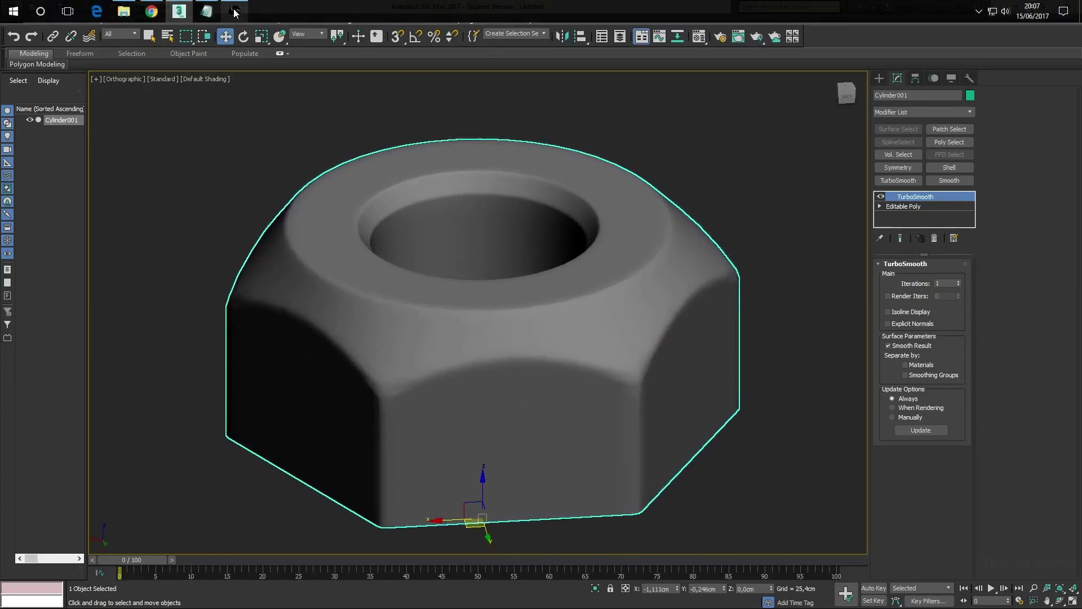
pyautogui.click(235, 12)
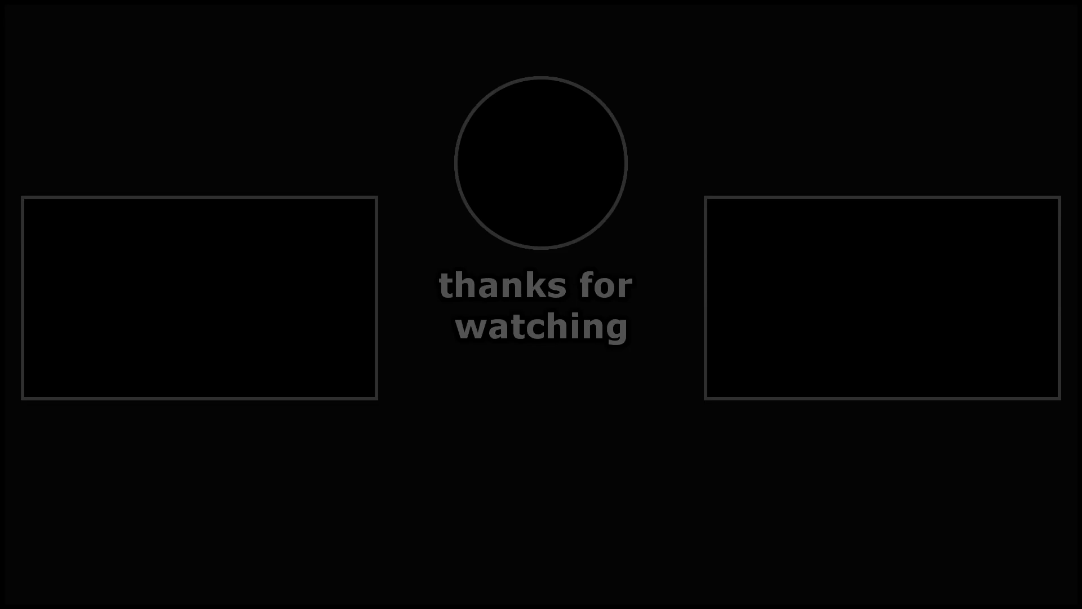